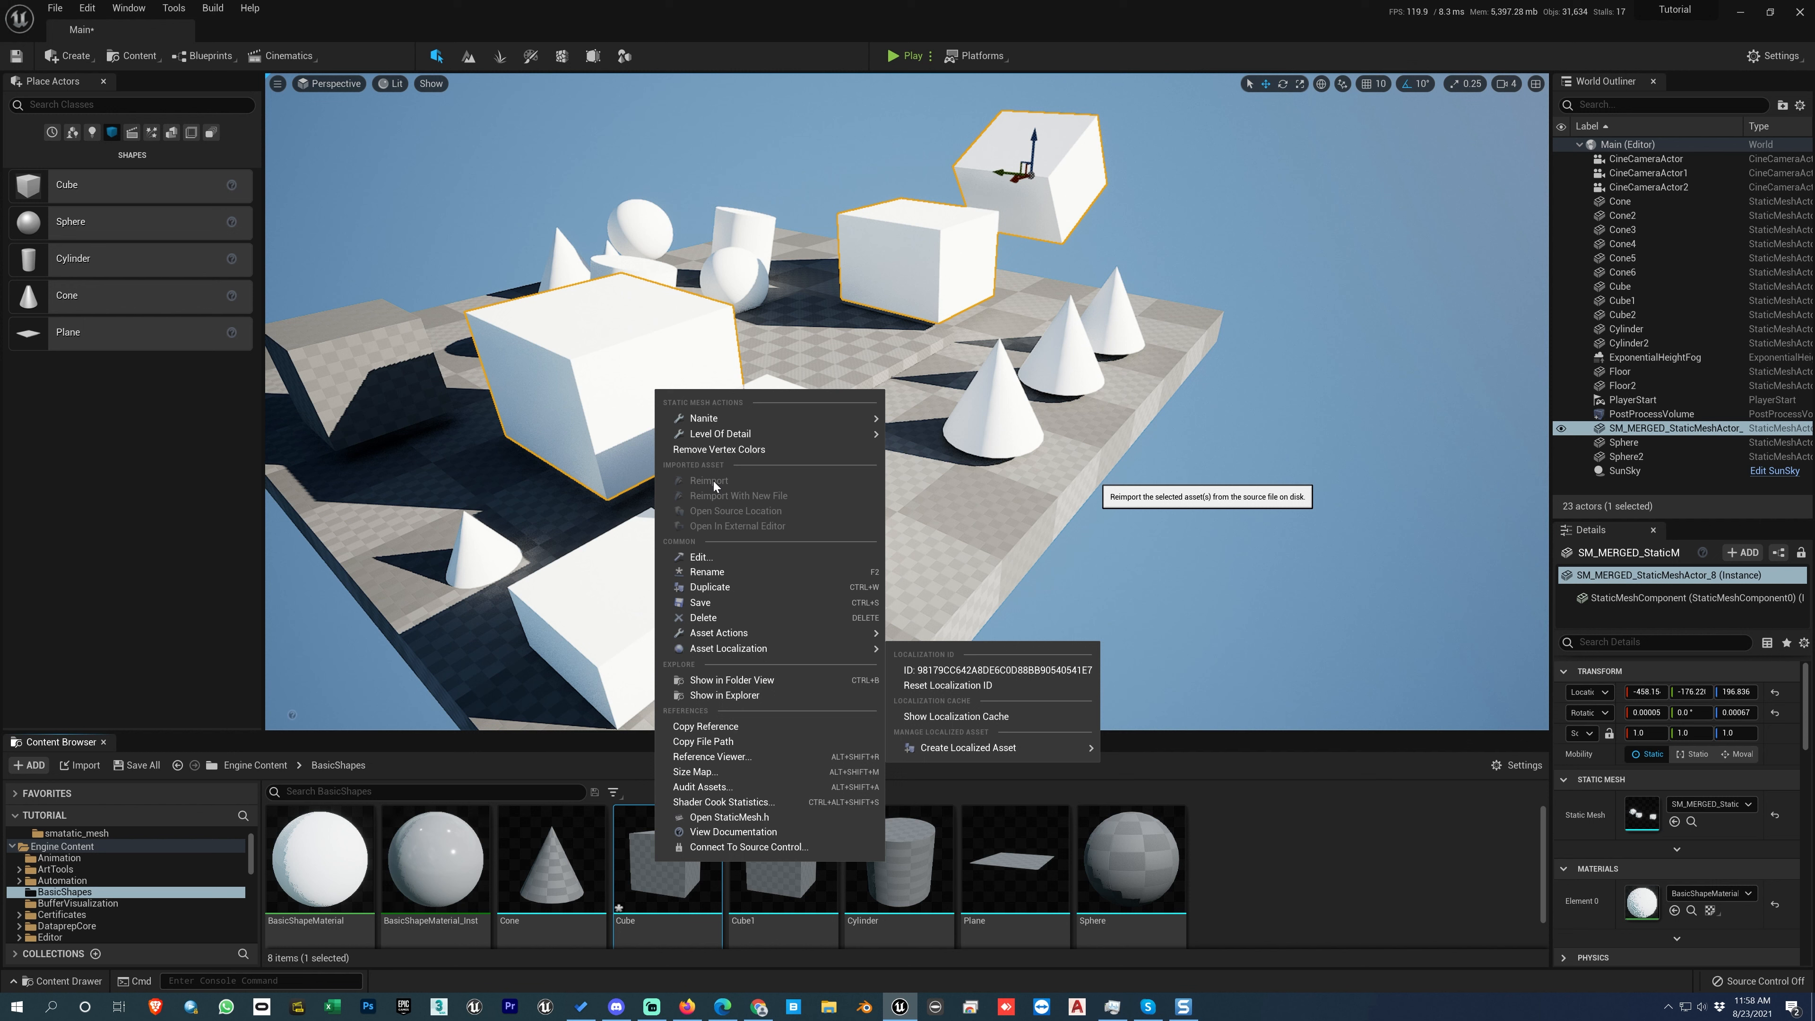
Step: View the Cube asset and the selected SM_MERGED_StaticMeshActor_8 mesh one after the other in the Static Mesh Editor, closing each editor
{"action": "left_click", "coordinate": [698, 557]}
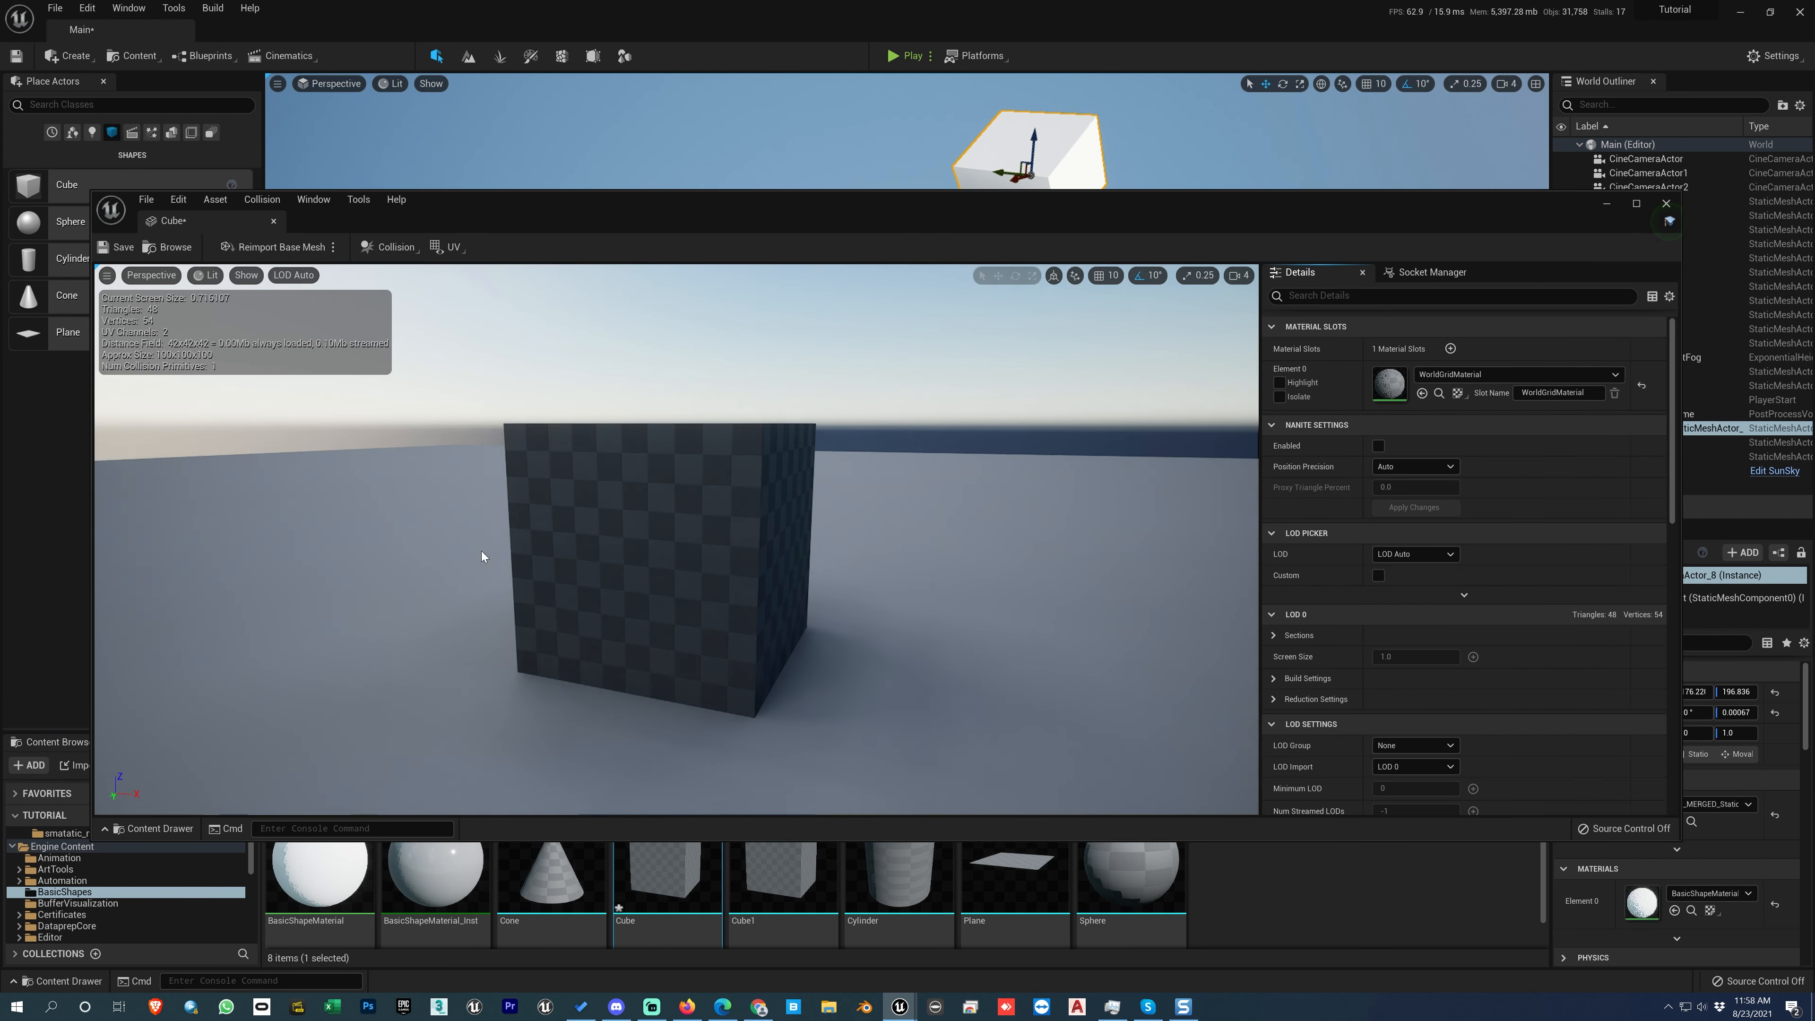
{"action": "left_click", "coordinate": [1667, 204]}
{"action": "right_click", "coordinate": [873, 252]}
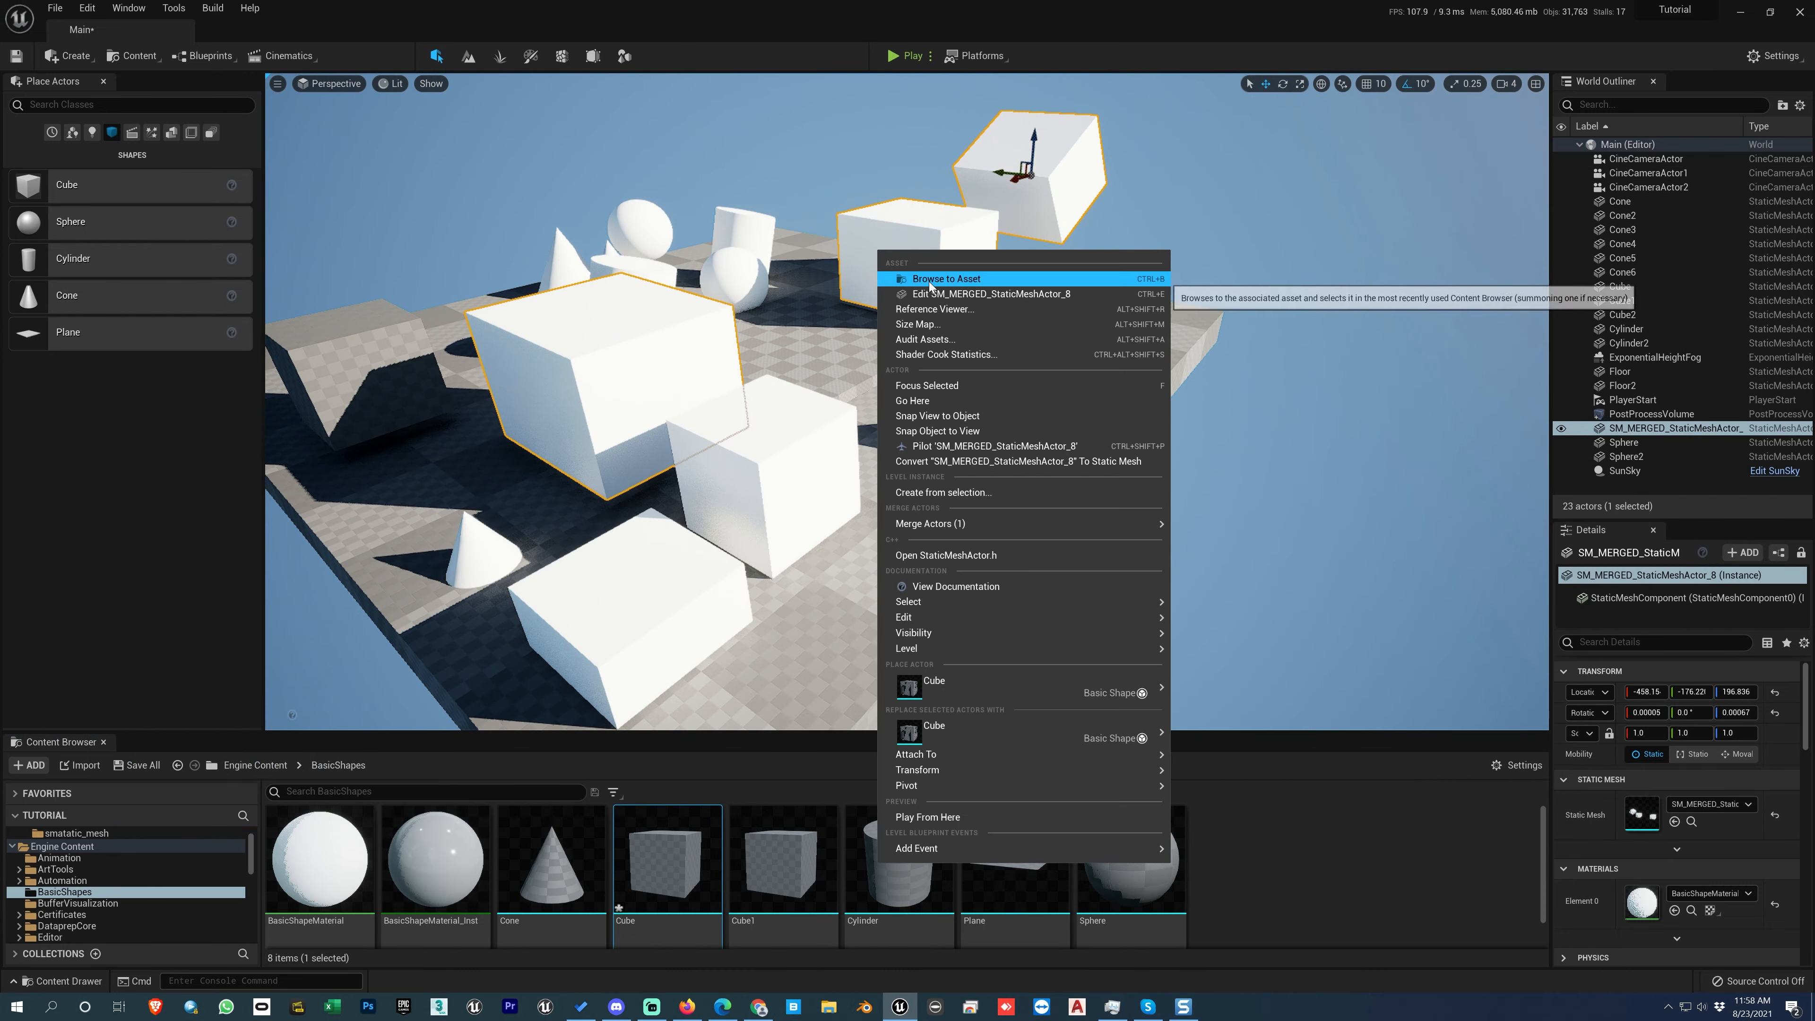
{"action": "left_click", "coordinate": [952, 294]}
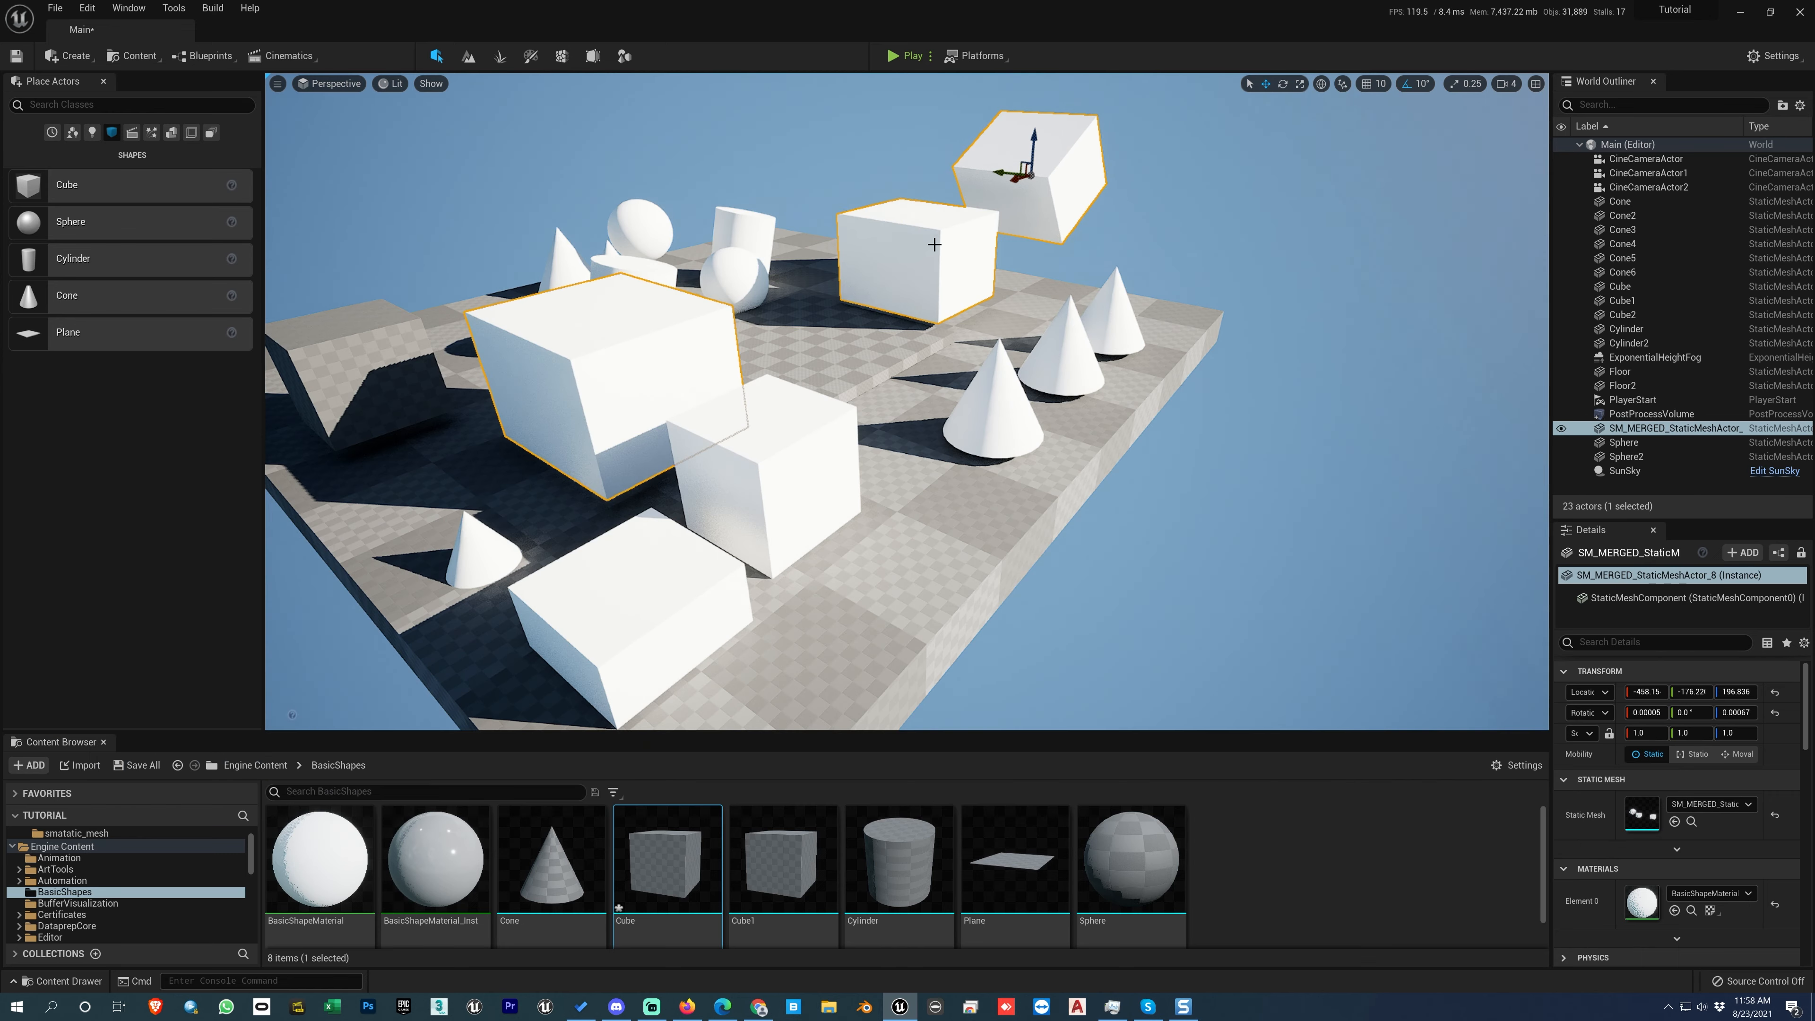
{"action": "left_click", "coordinate": [1668, 203]}
Step: Open the merged mesh from the actor's static mesh thumbnail and again from the actor in the scene, closing the editor each time
{"action": "double_click", "coordinate": [1642, 816]}
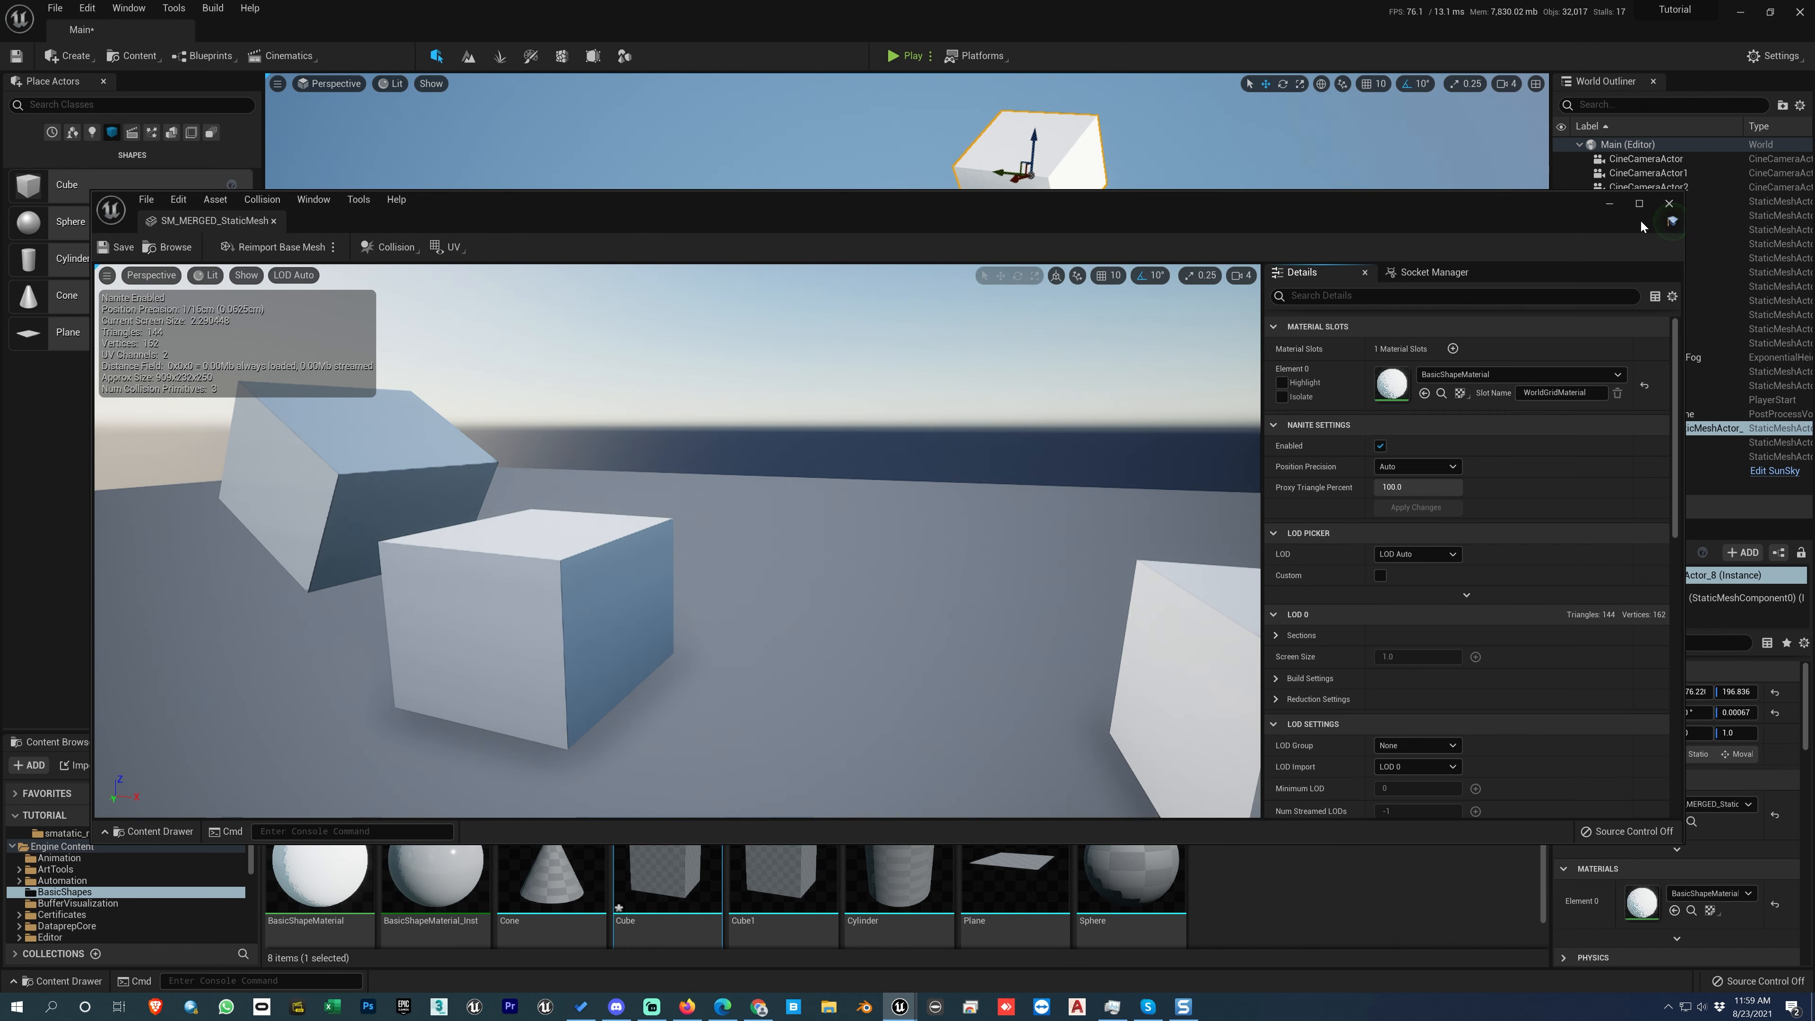
{"action": "left_click", "coordinate": [1669, 204]}
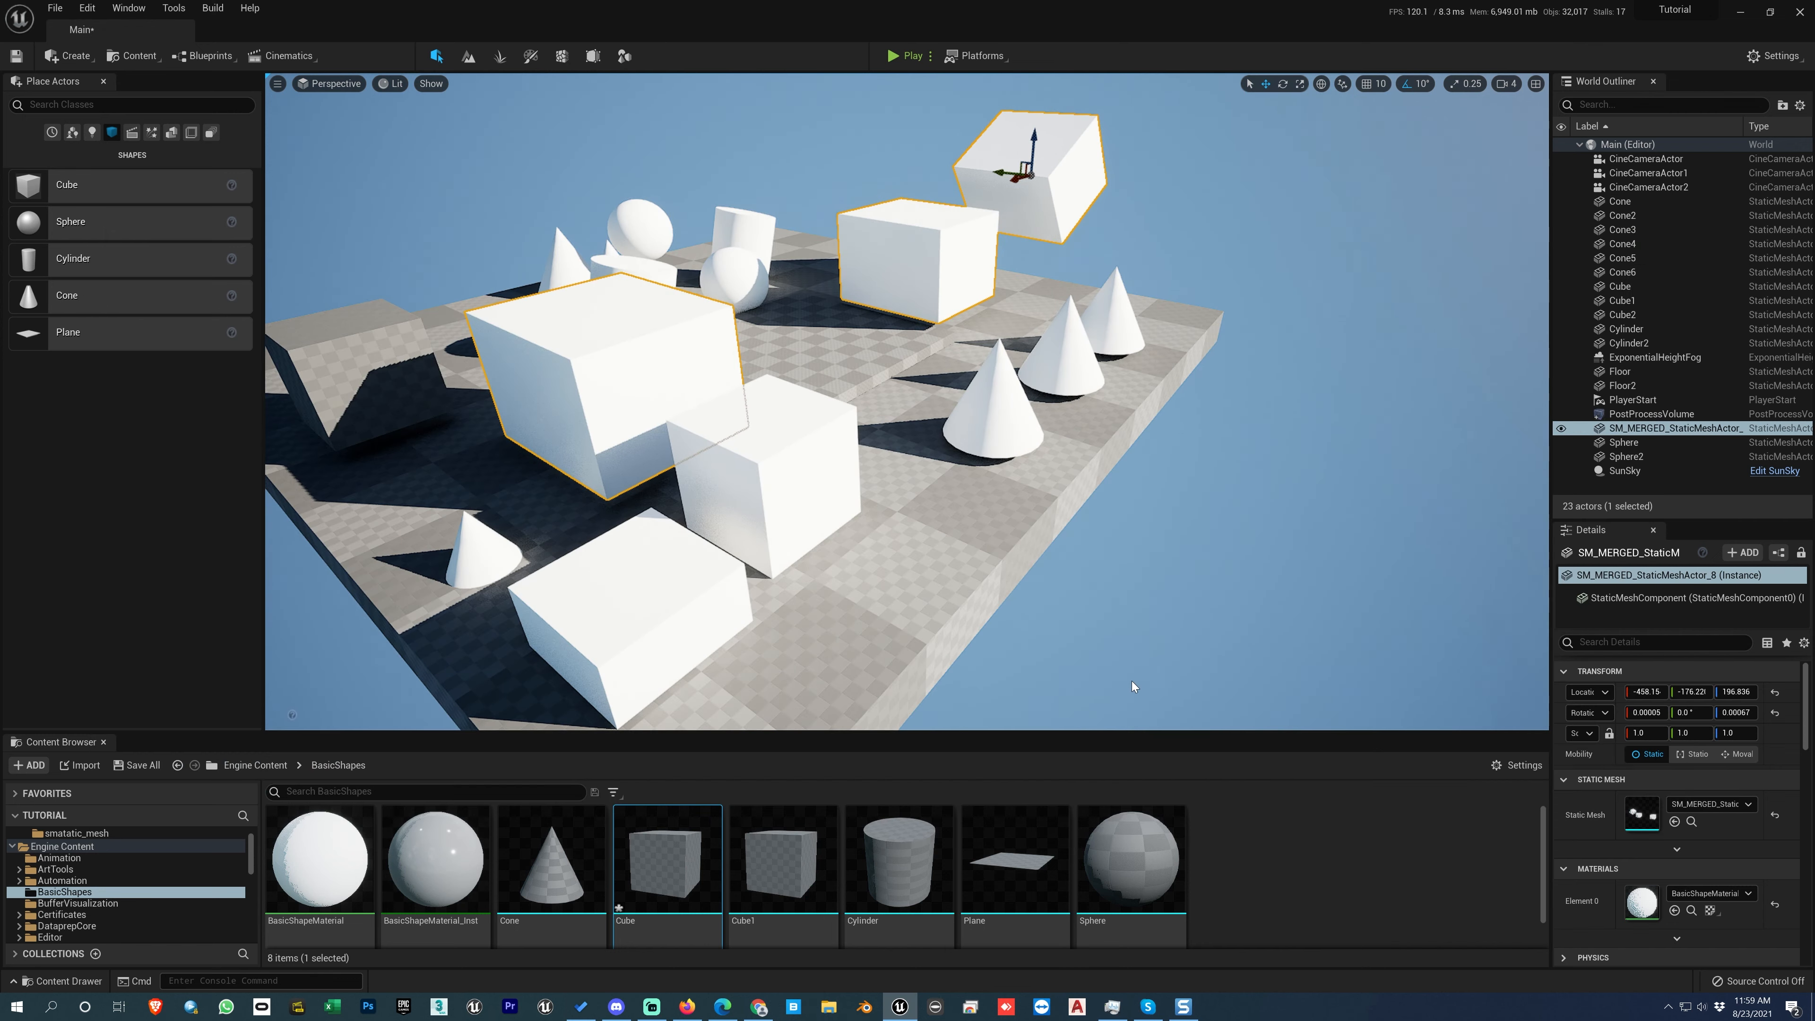
{"action": "right_click", "coordinate": [684, 341]}
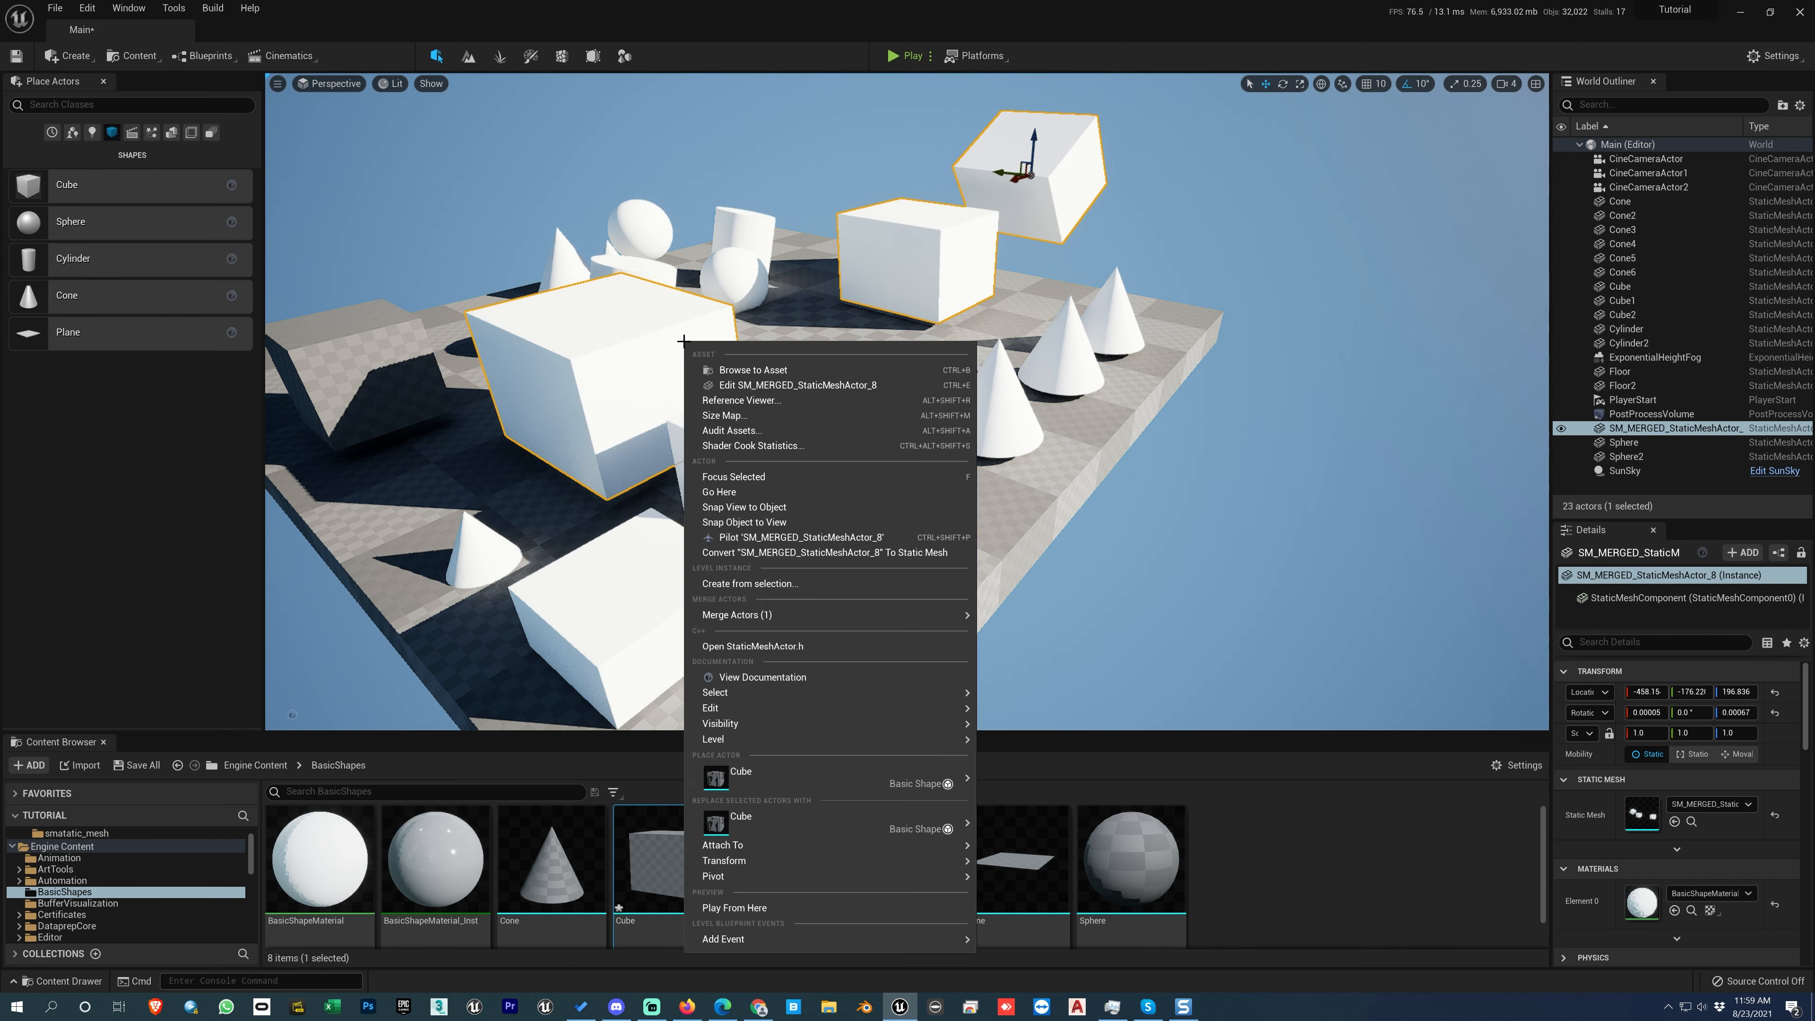
{"action": "left_click", "coordinate": [729, 392]}
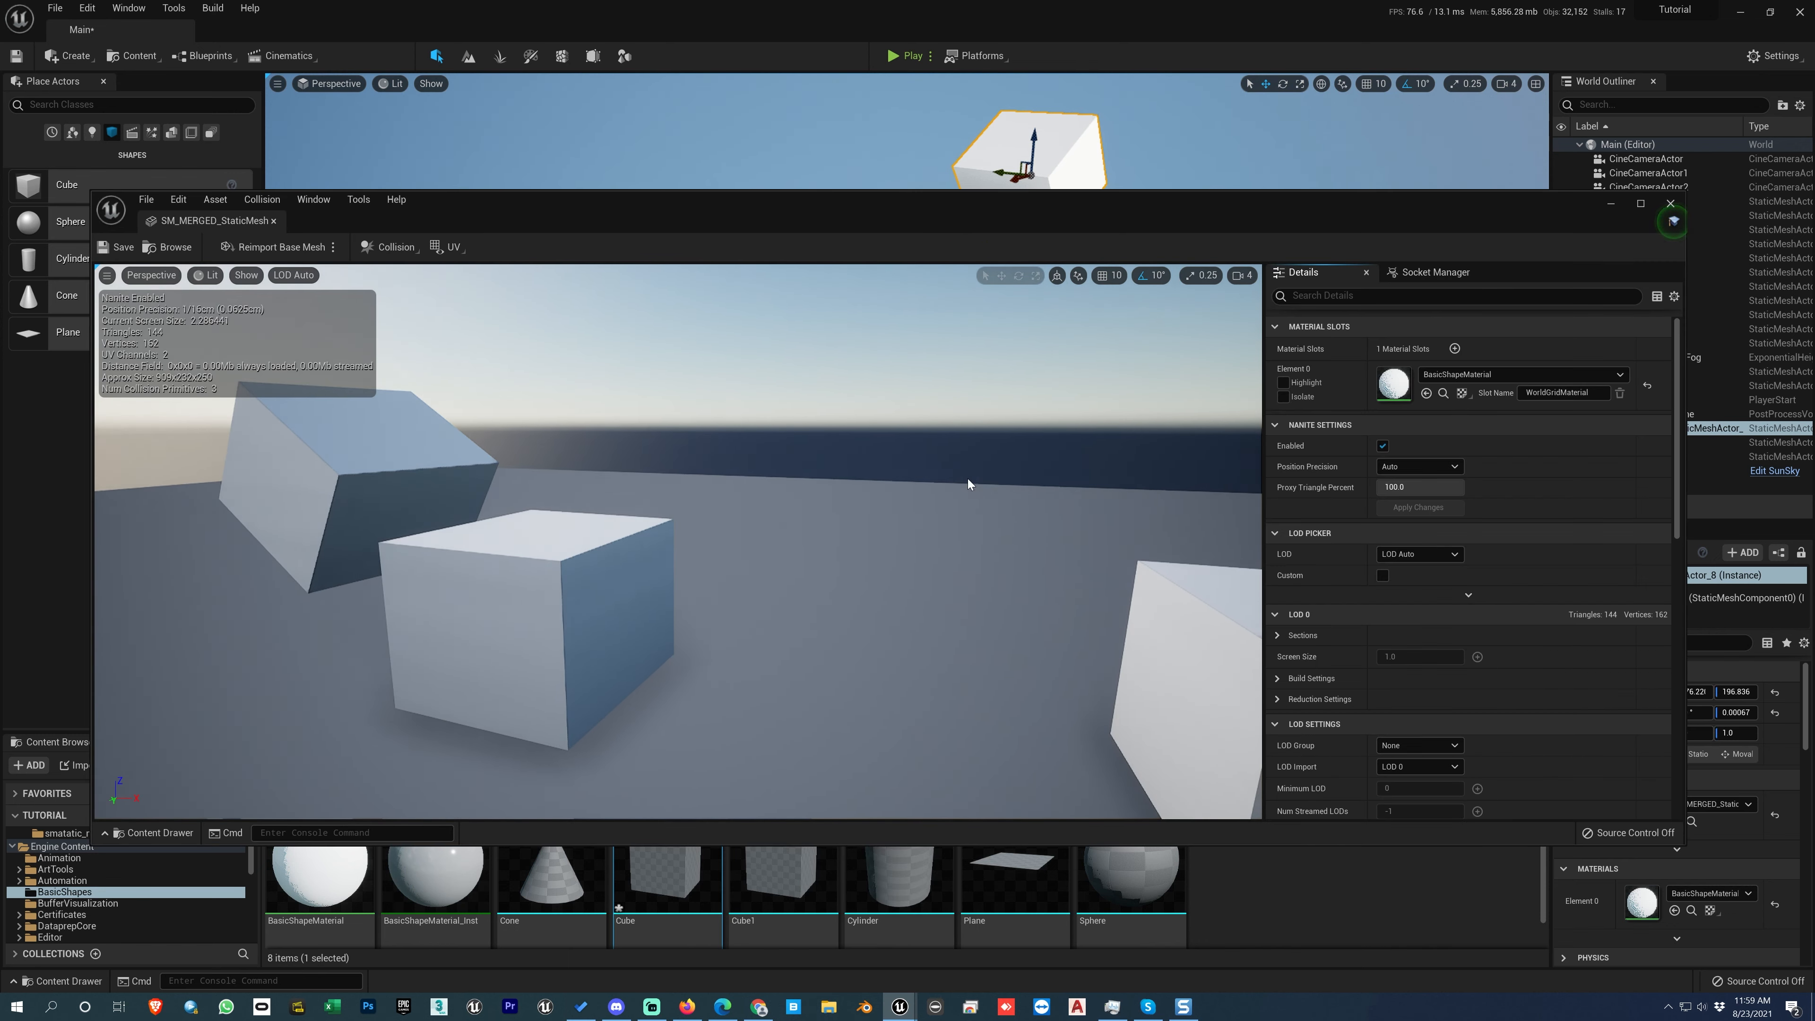
{"action": "left_click", "coordinate": [1670, 204]}
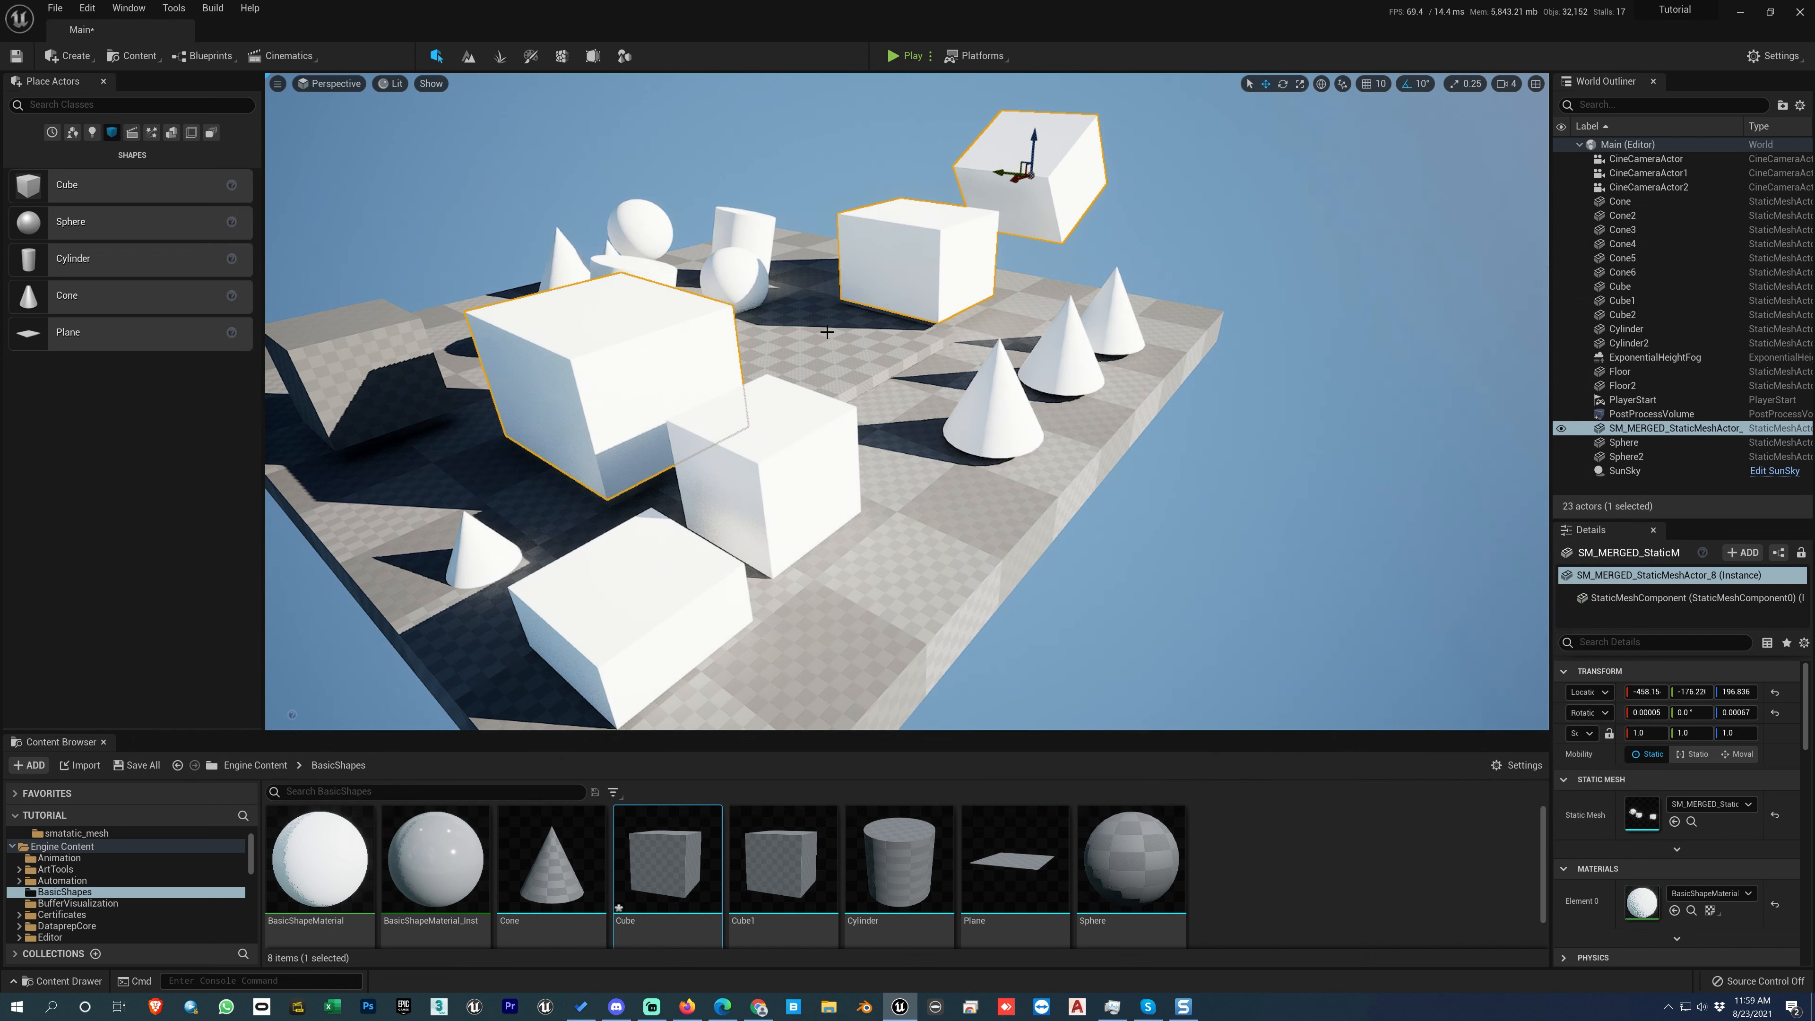
Step: Browse to the merged actor's asset in the Merged_Actors folder, open it for editing and close the editor
{"action": "right_click", "coordinate": [701, 355]}
{"action": "left_click", "coordinate": [764, 391]}
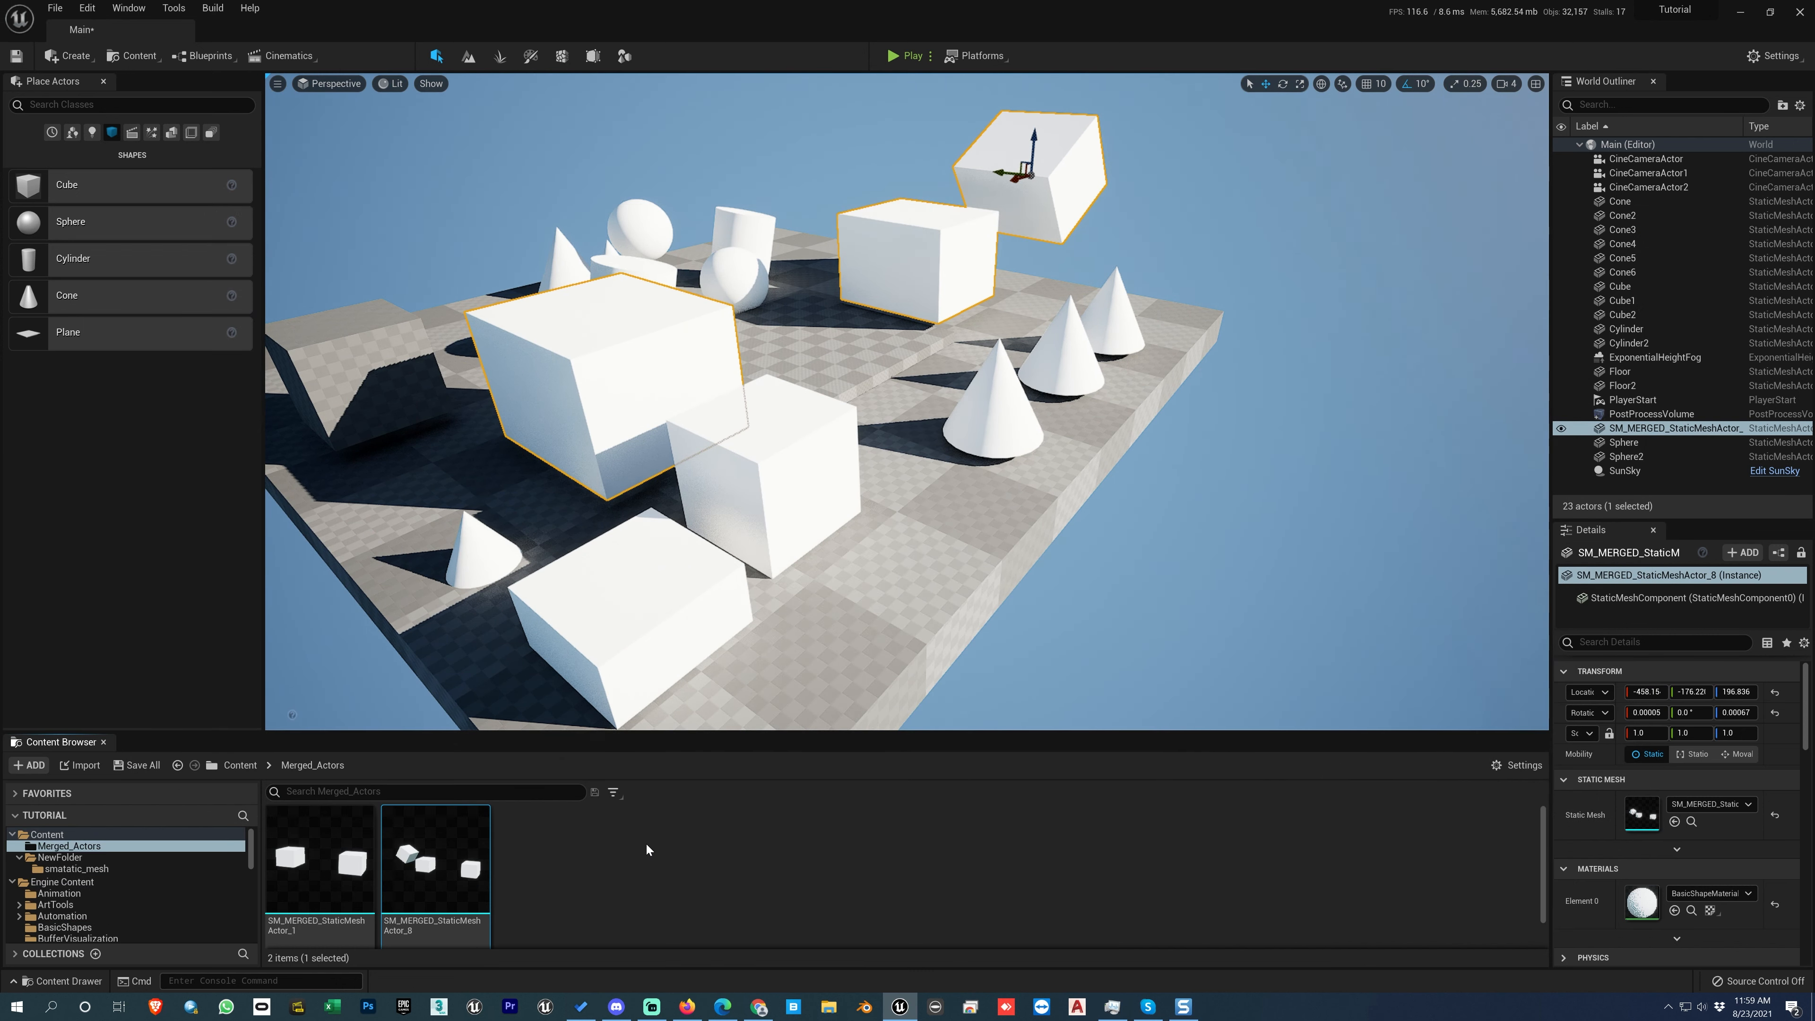
{"action": "right_click", "coordinate": [440, 867]}
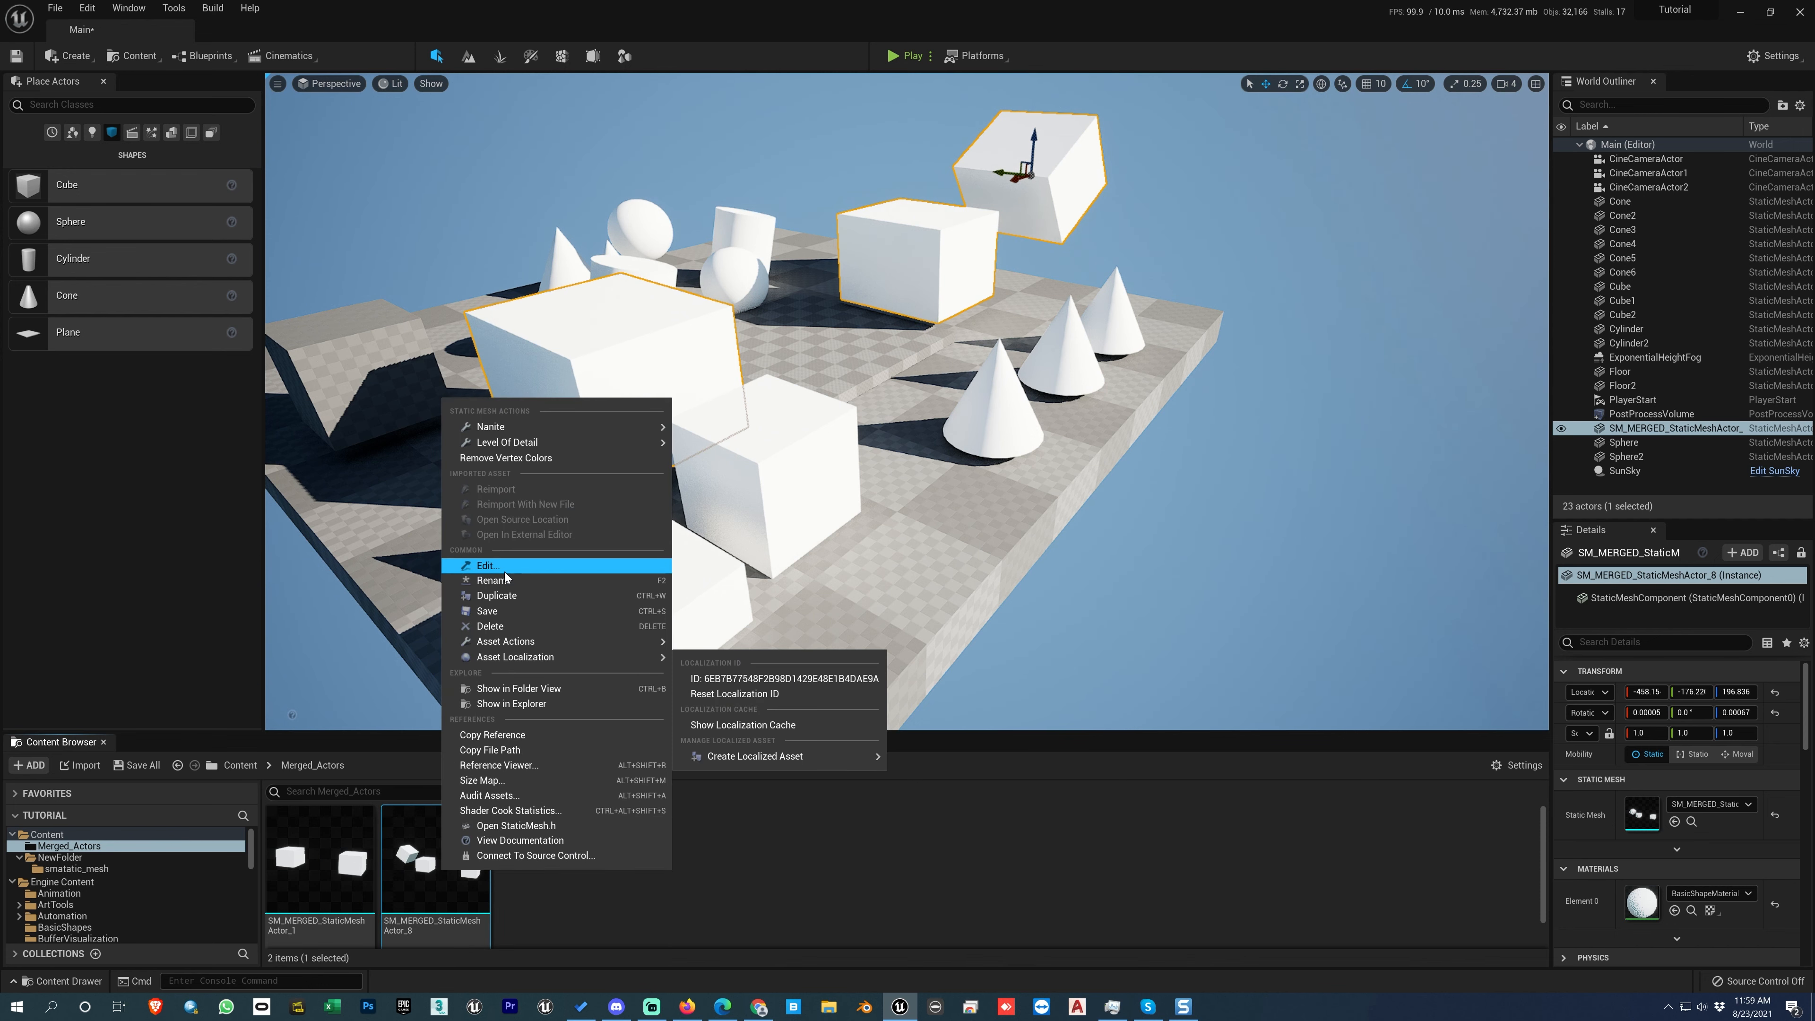
{"action": "left_click", "coordinate": [489, 565]}
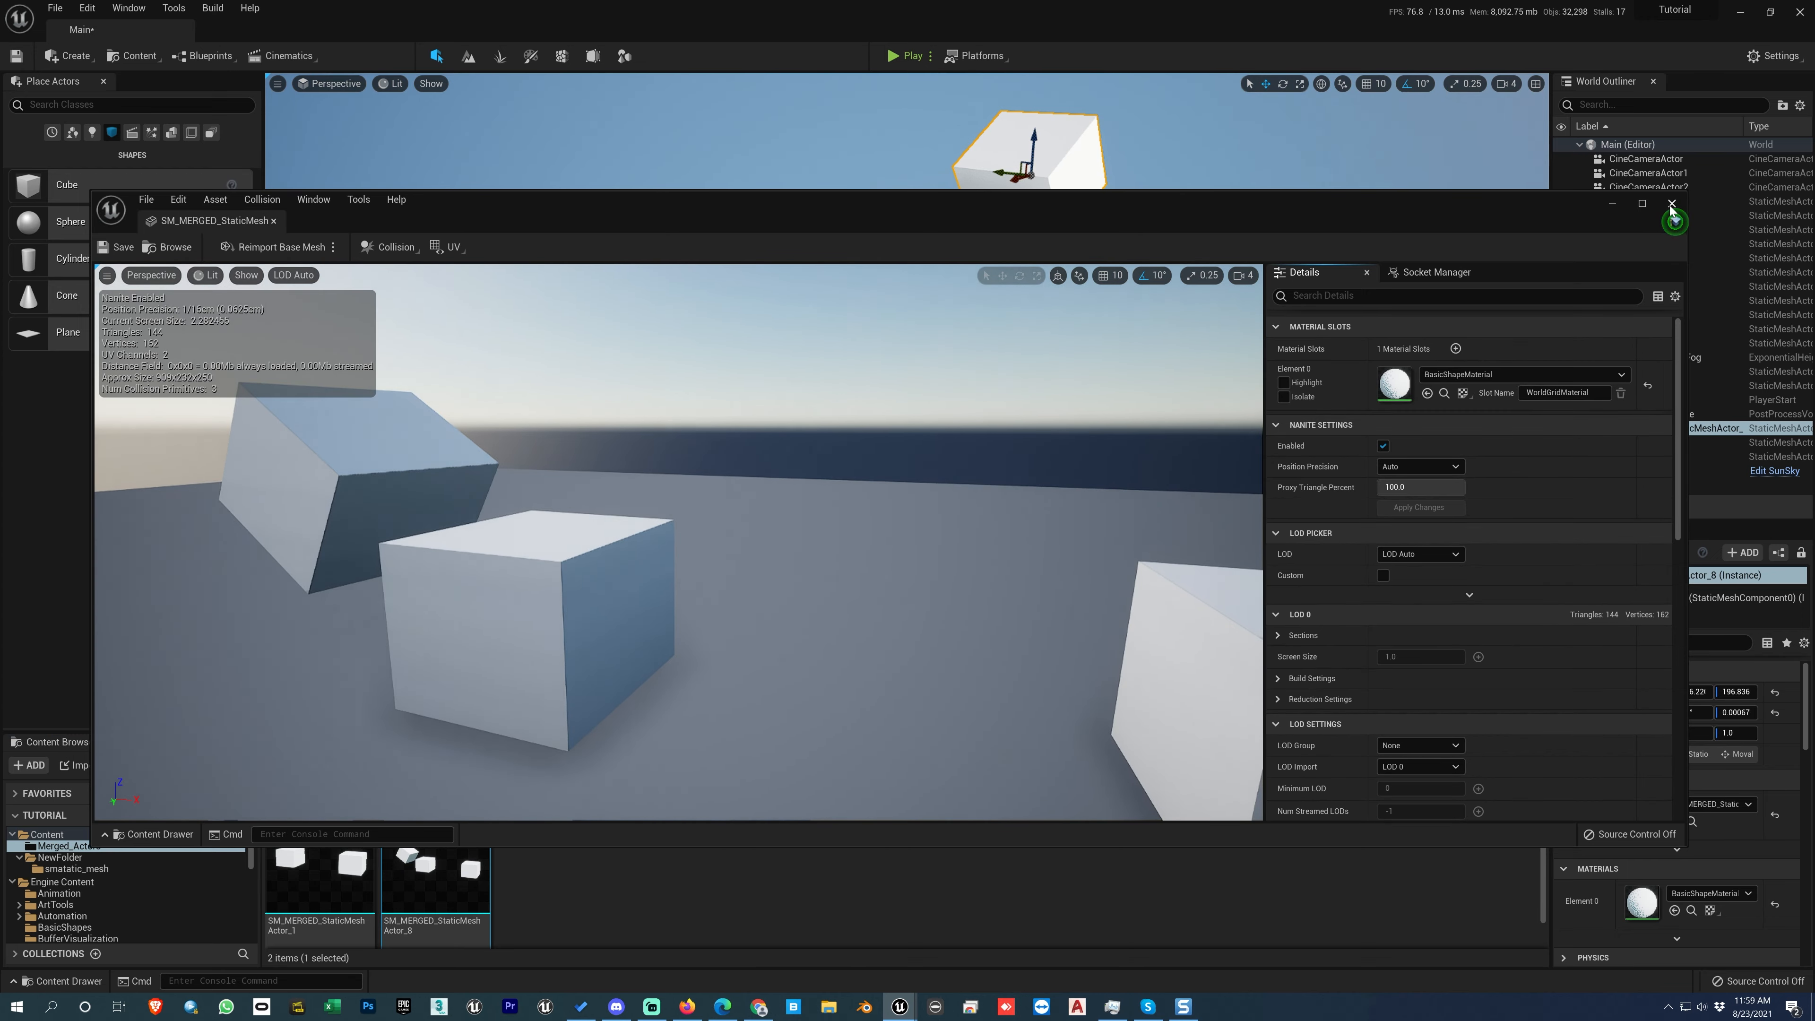
{"action": "left_click", "coordinate": [1671, 203]}
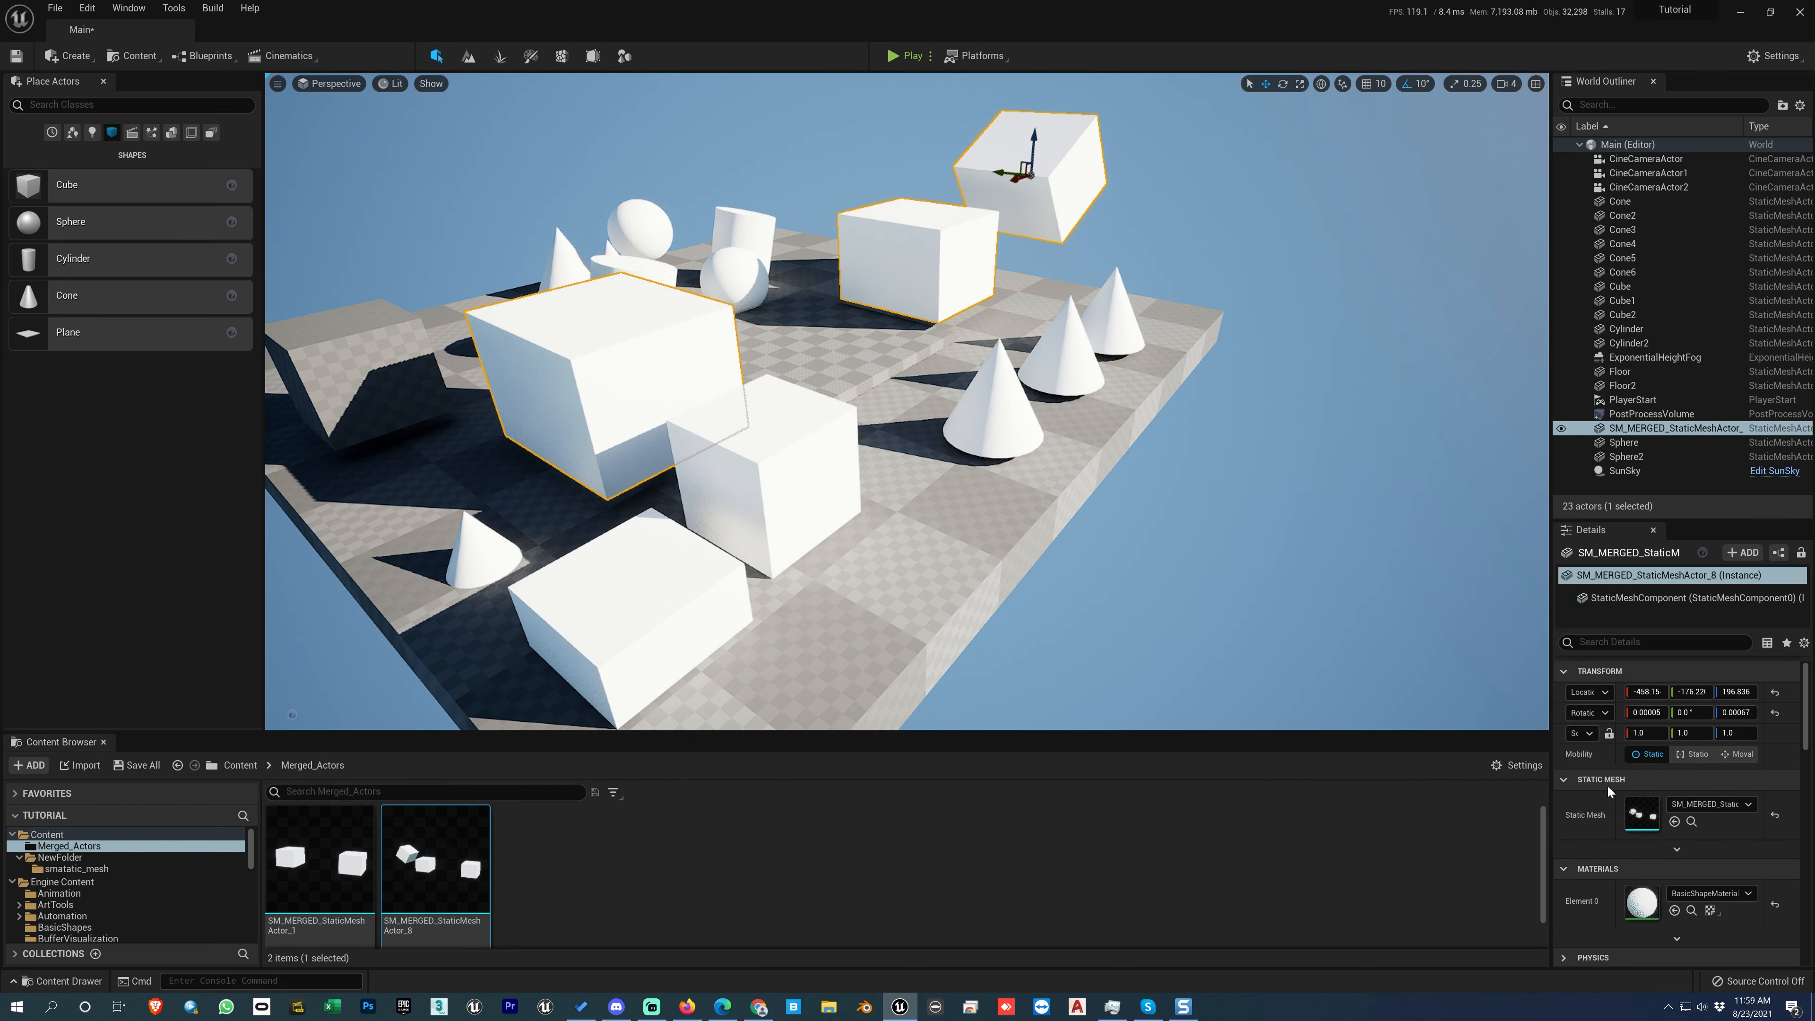
Step: View the merged mesh once from the actor's details and twice from its Merged_Actors asset, closing the editor each time
{"action": "double_click", "coordinate": [1642, 815]}
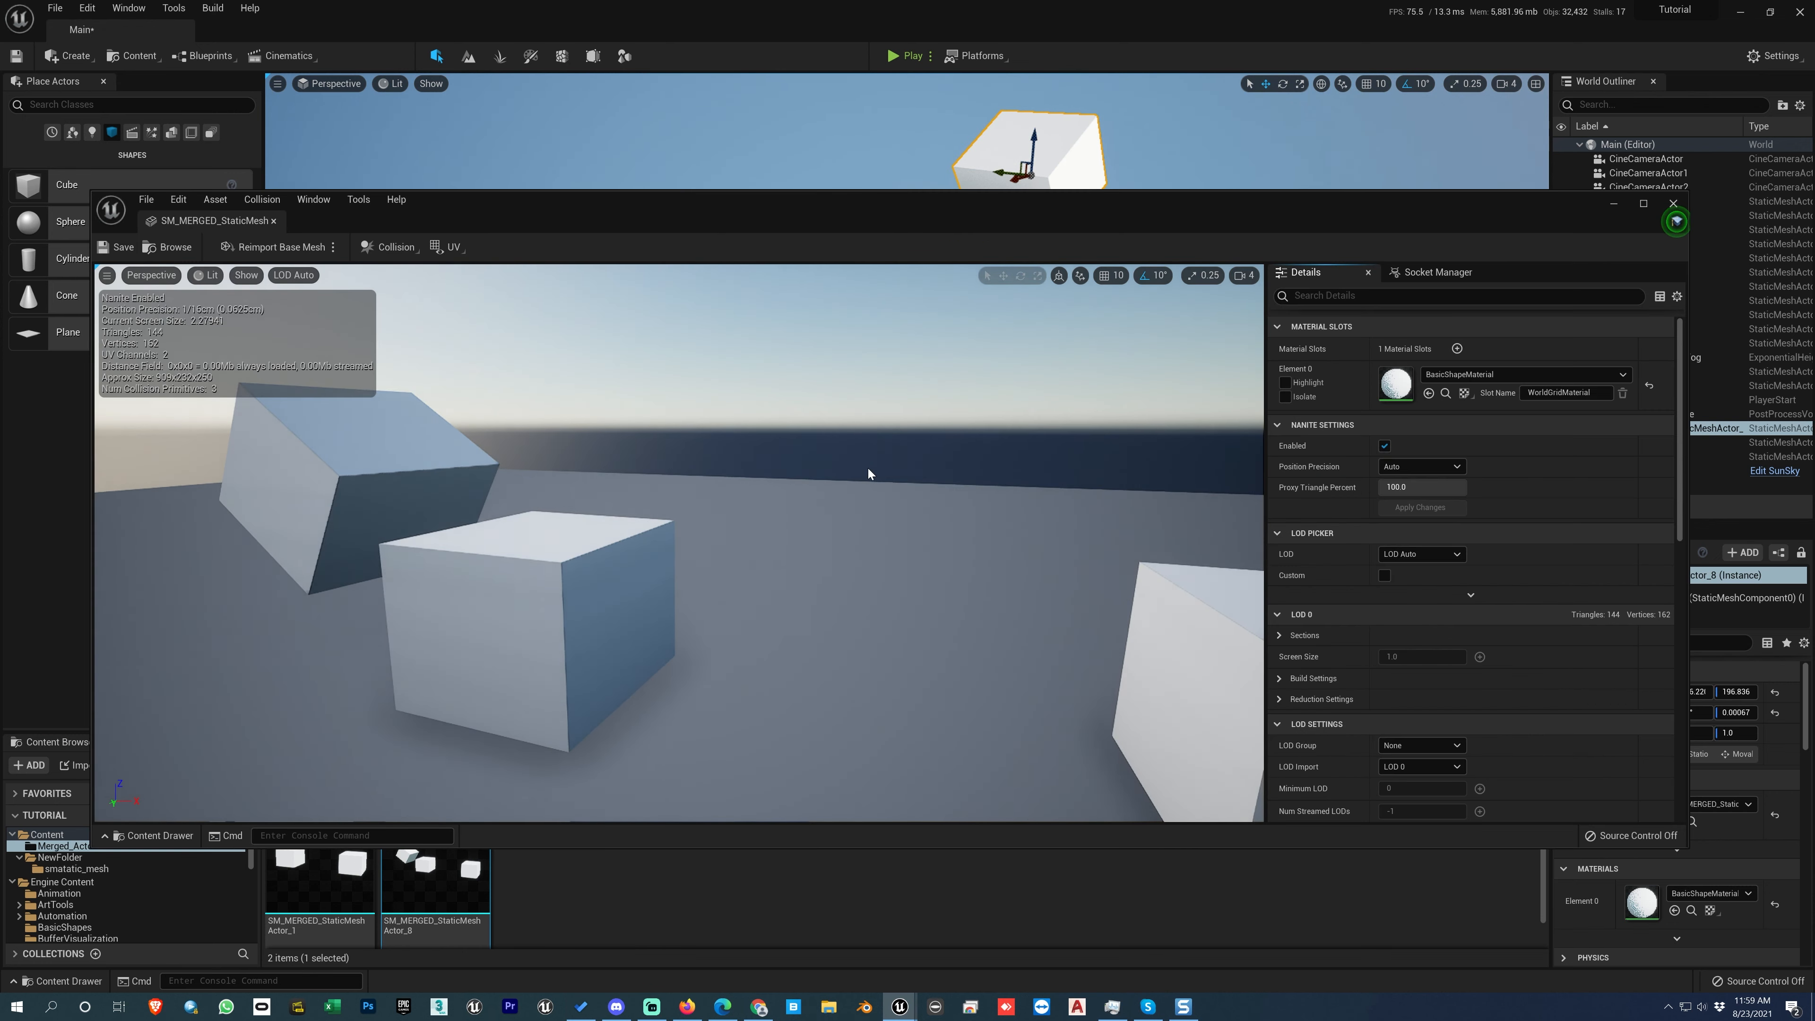
{"action": "left_click", "coordinate": [1673, 204]}
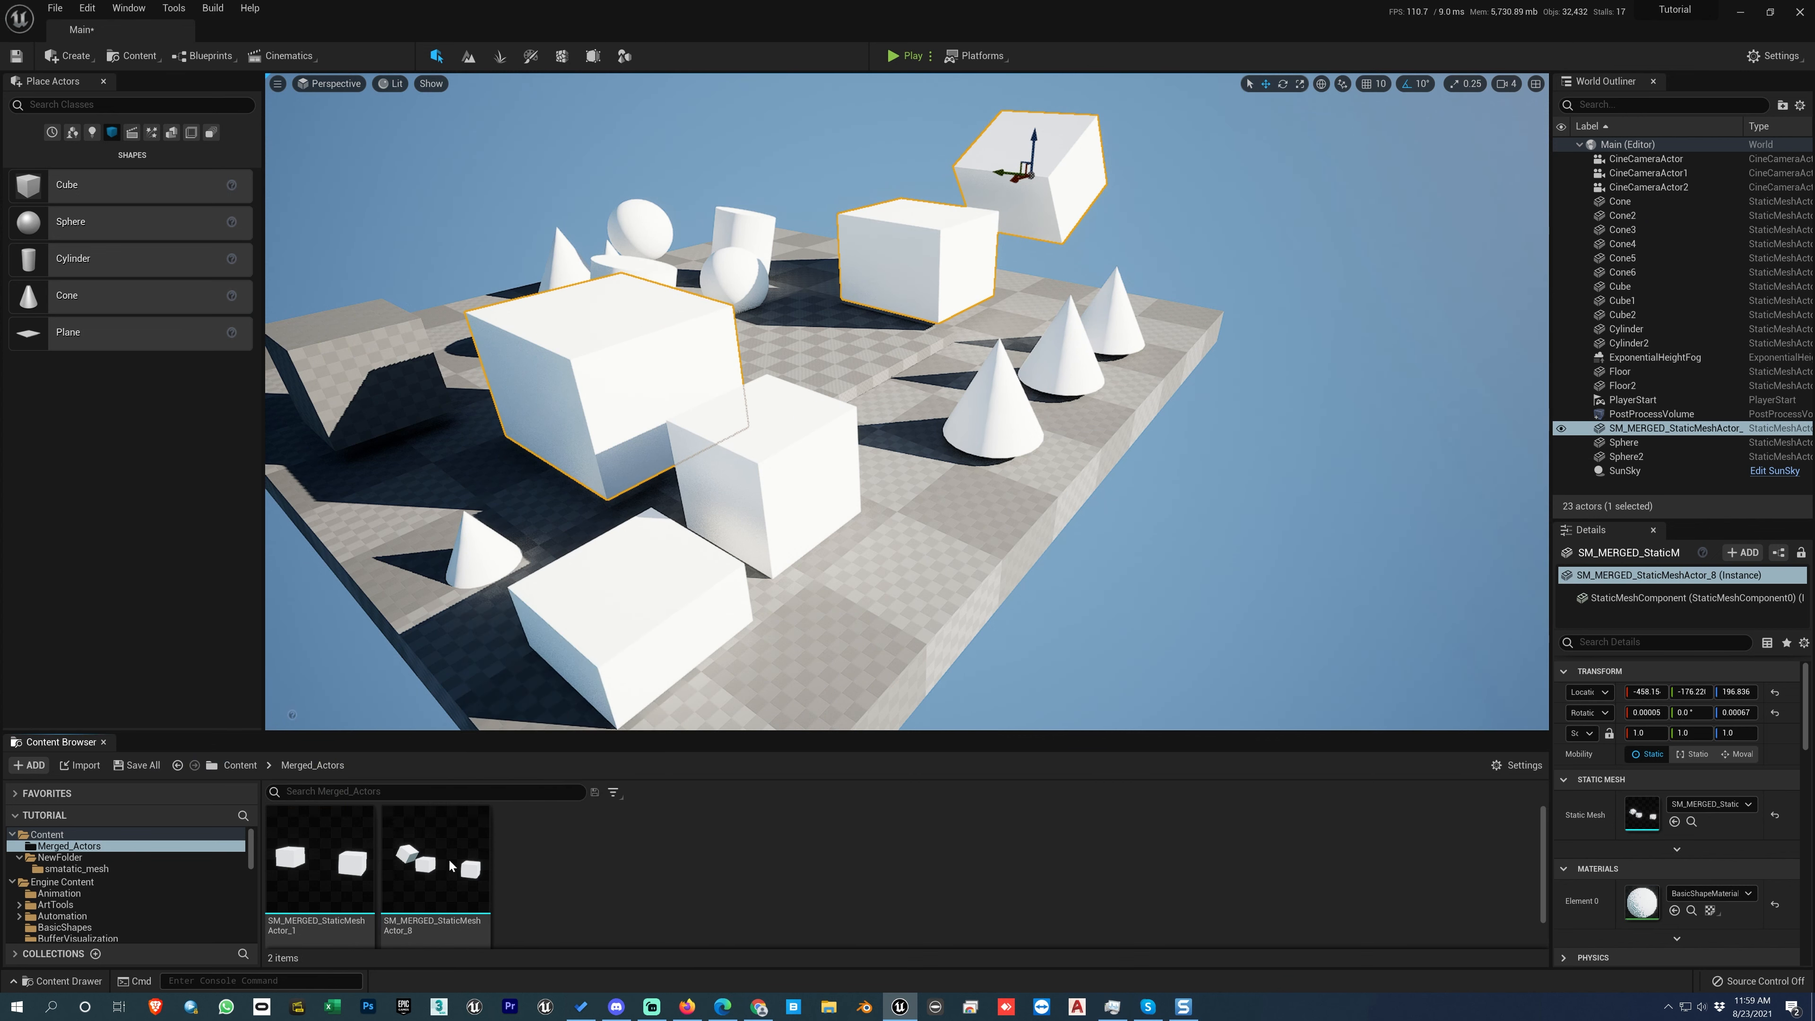
{"action": "double_click", "coordinate": [416, 855]}
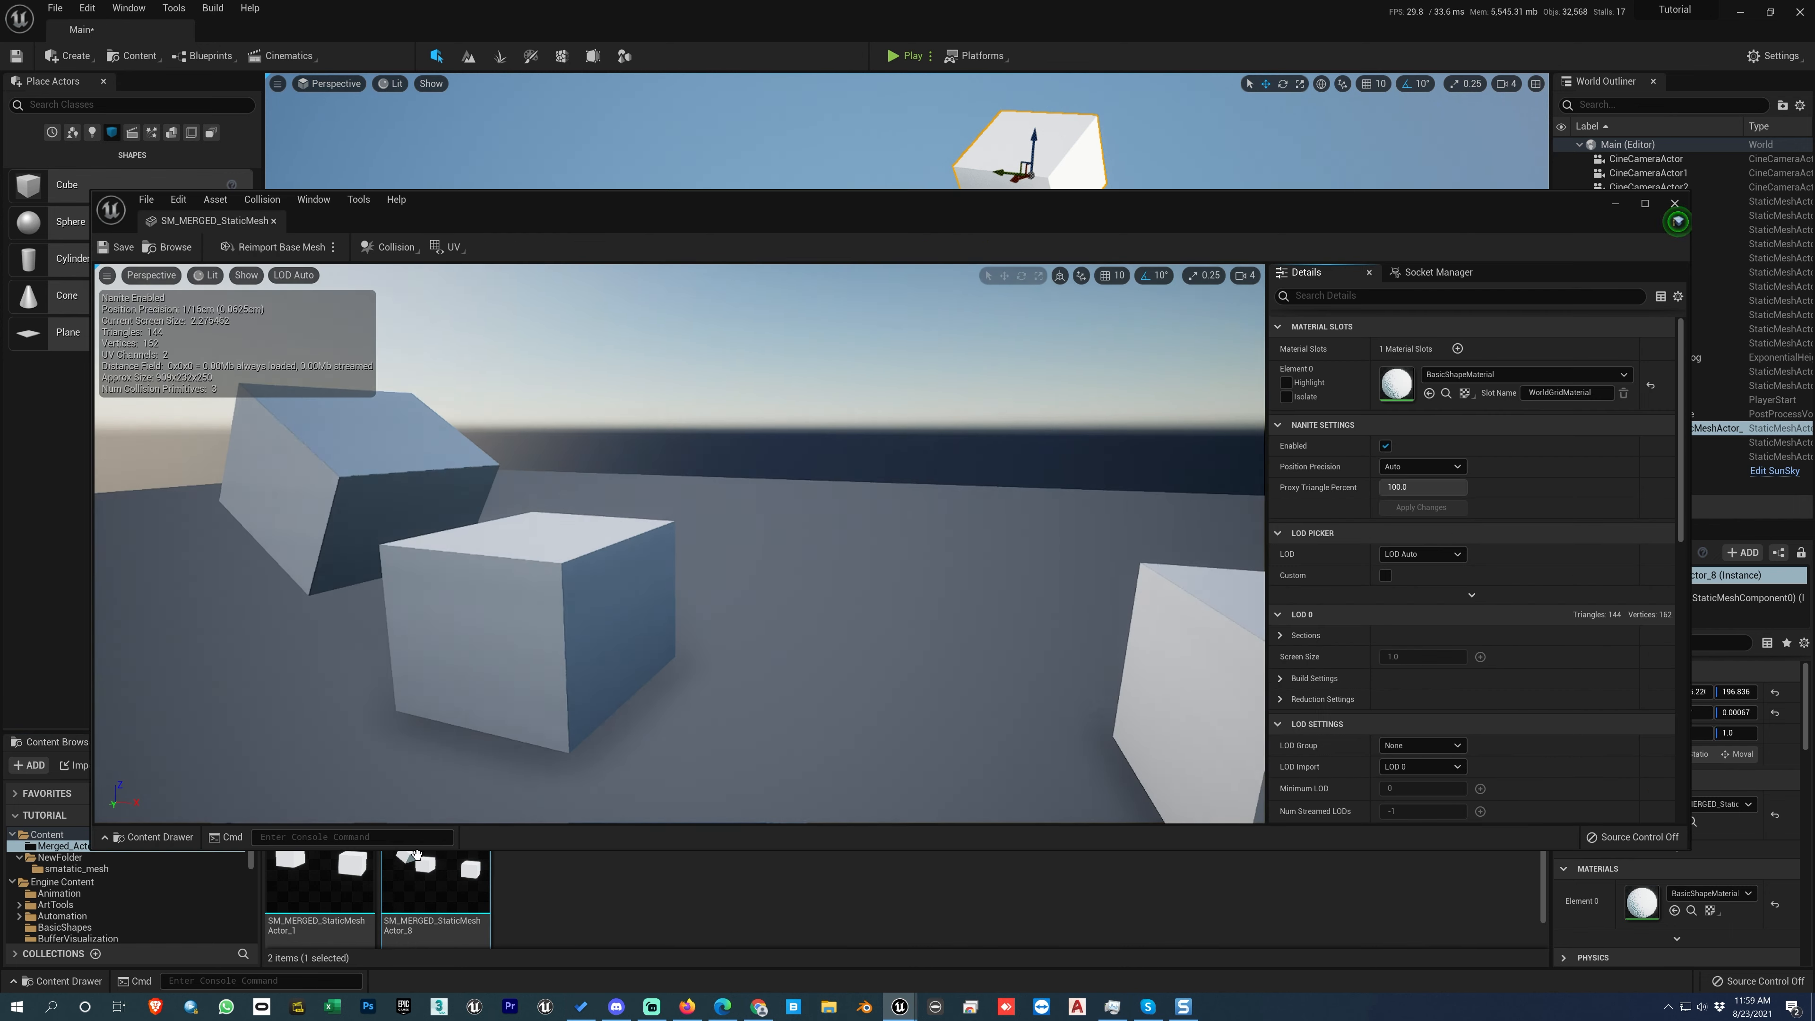
{"action": "left_click", "coordinate": [1675, 205]}
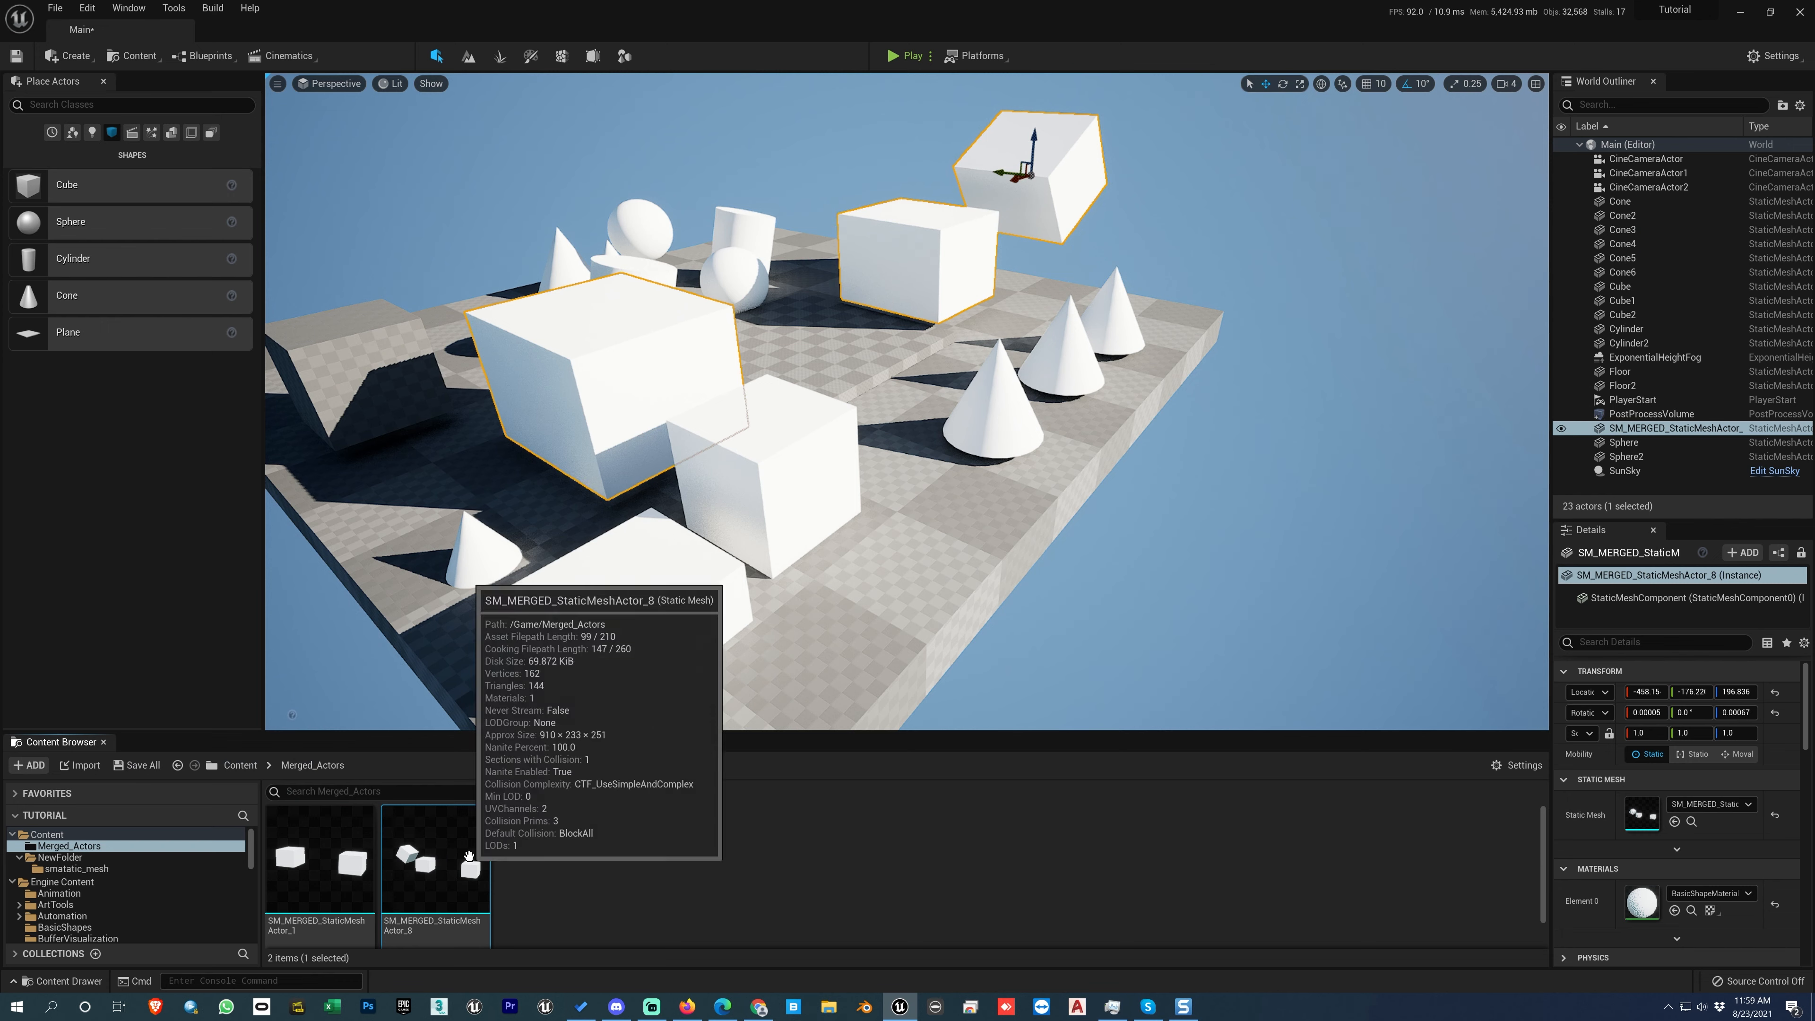
{"action": "double_click", "coordinate": [470, 858]}
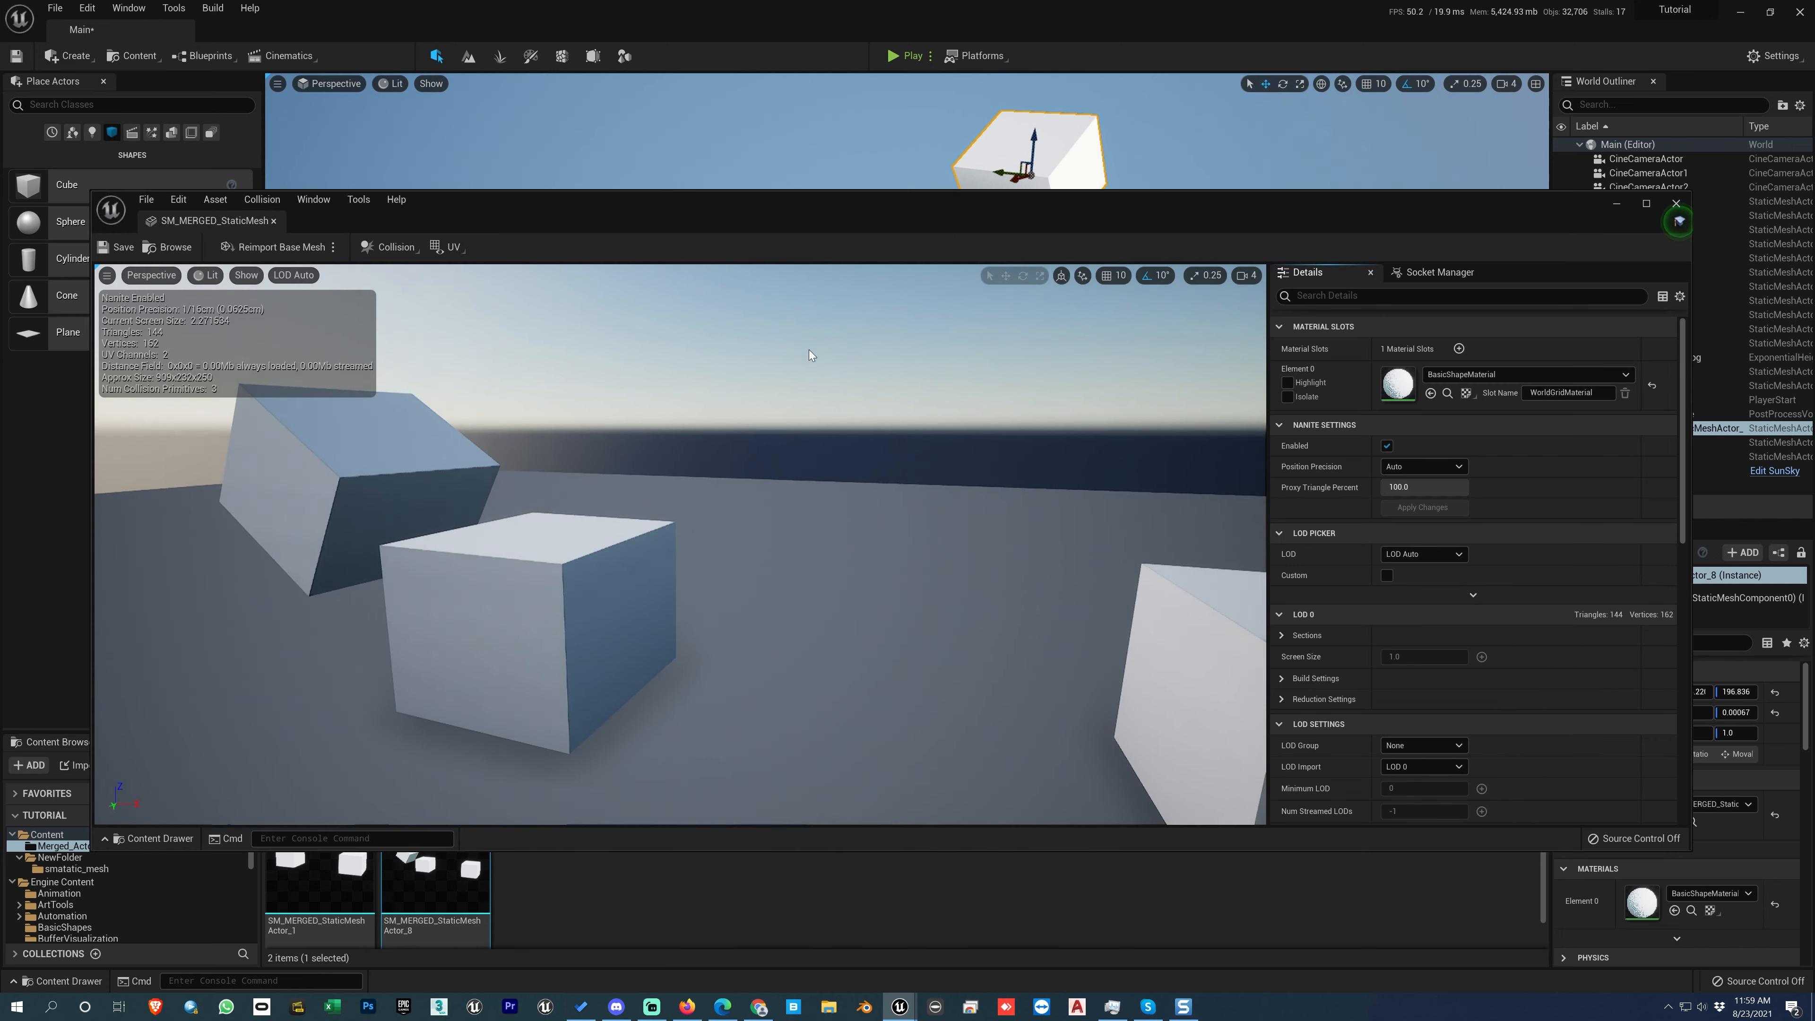
{"action": "left_click", "coordinate": [1676, 203]}
Step: Reopen the merged mesh editor from the actor's static mesh property and from the actor in the scene, closing it both times
{"action": "double_click", "coordinate": [1642, 813]}
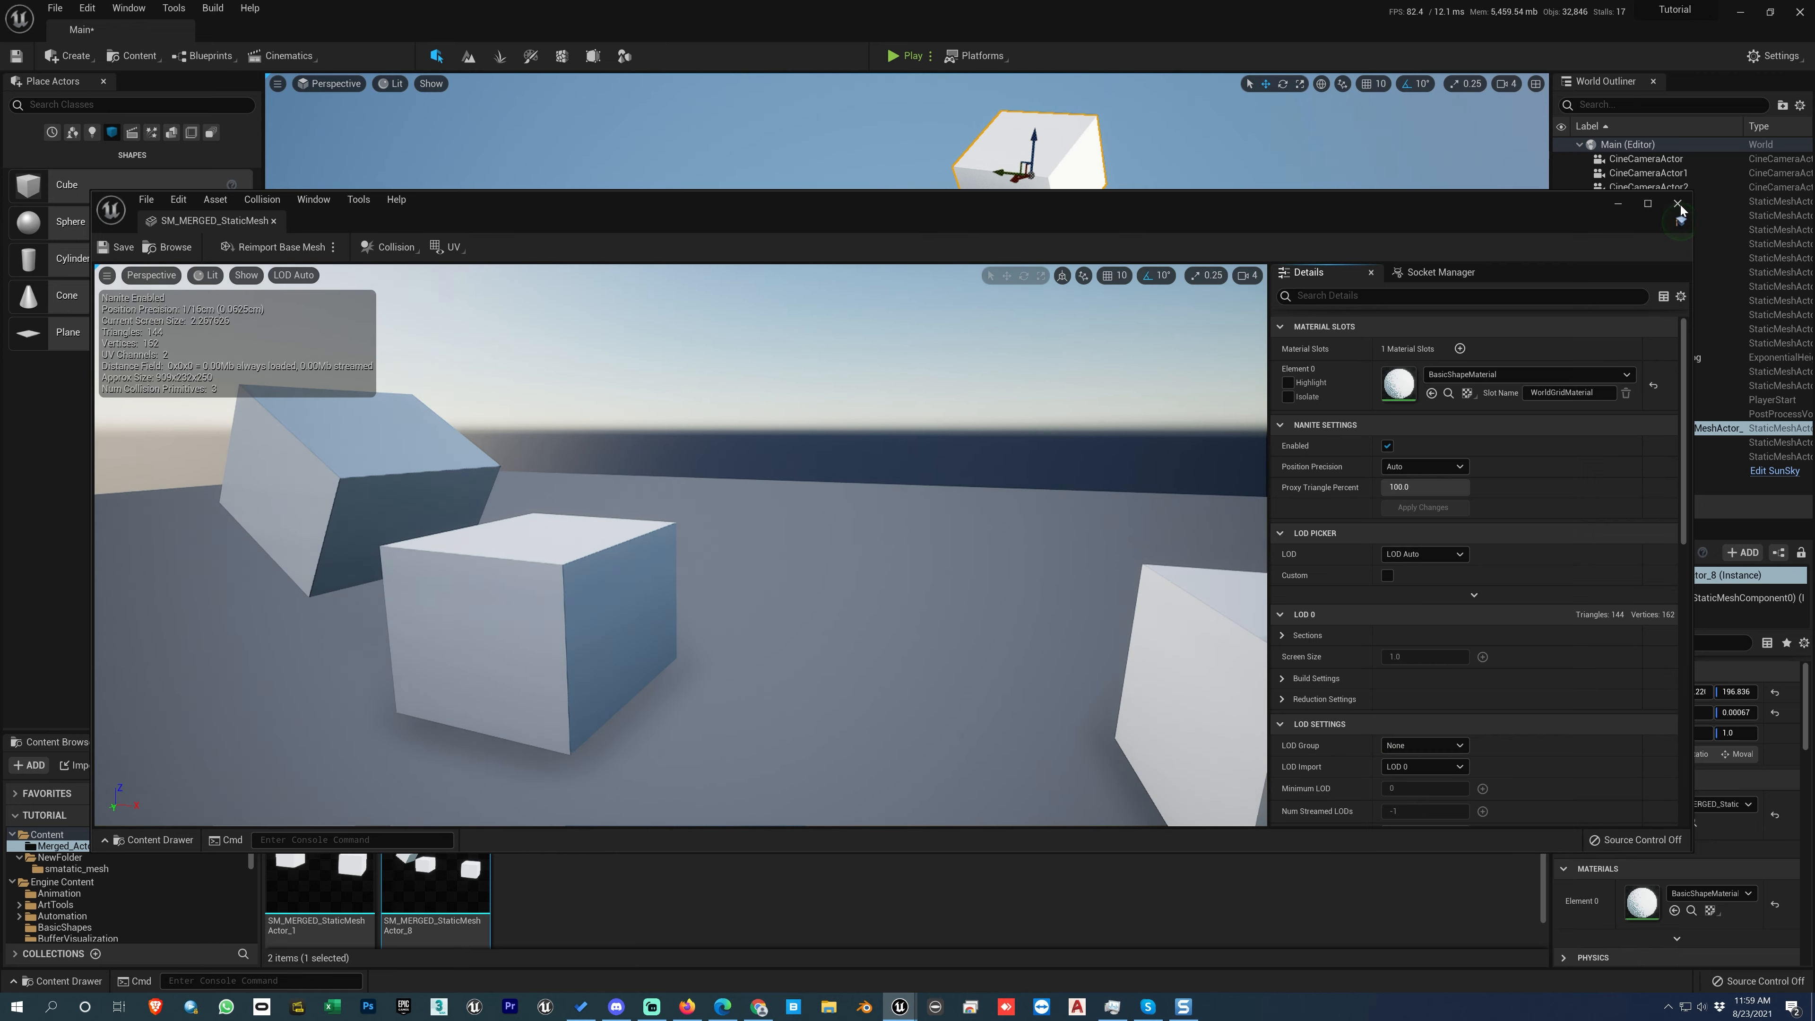
{"action": "left_click", "coordinate": [1678, 205]}
{"action": "right_click", "coordinate": [638, 354]}
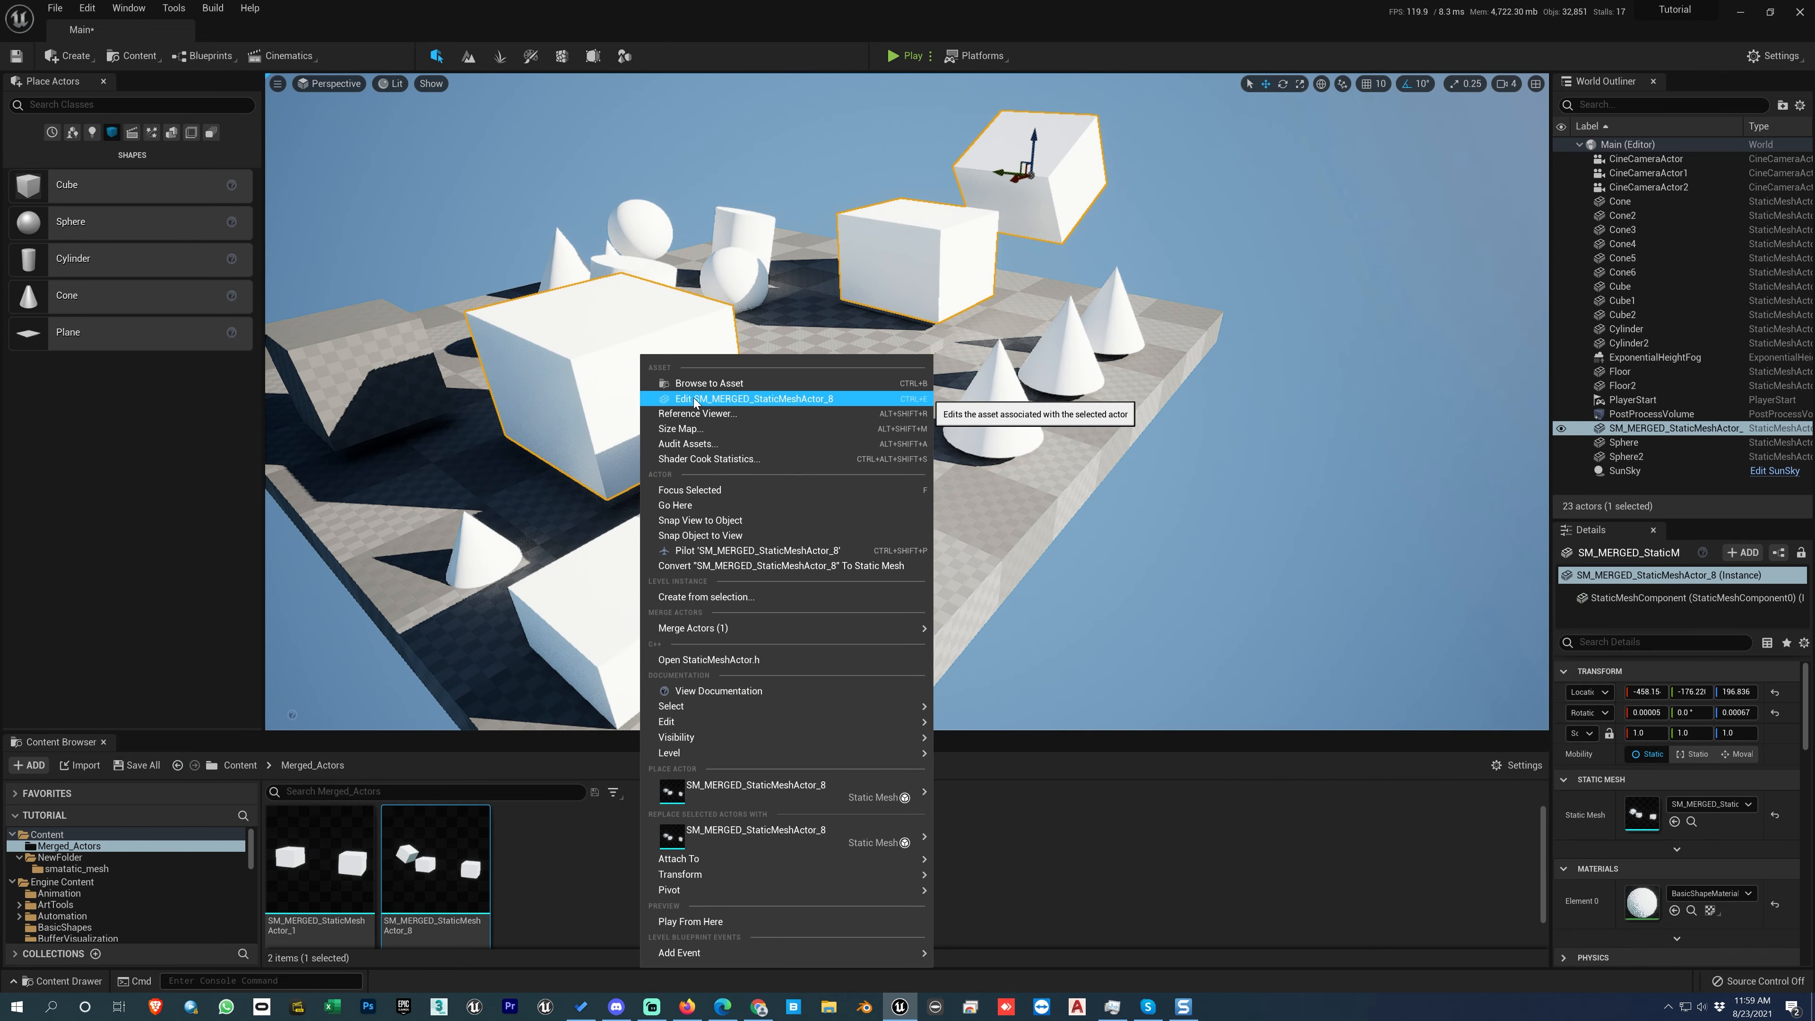
{"action": "left_click", "coordinate": [696, 399]}
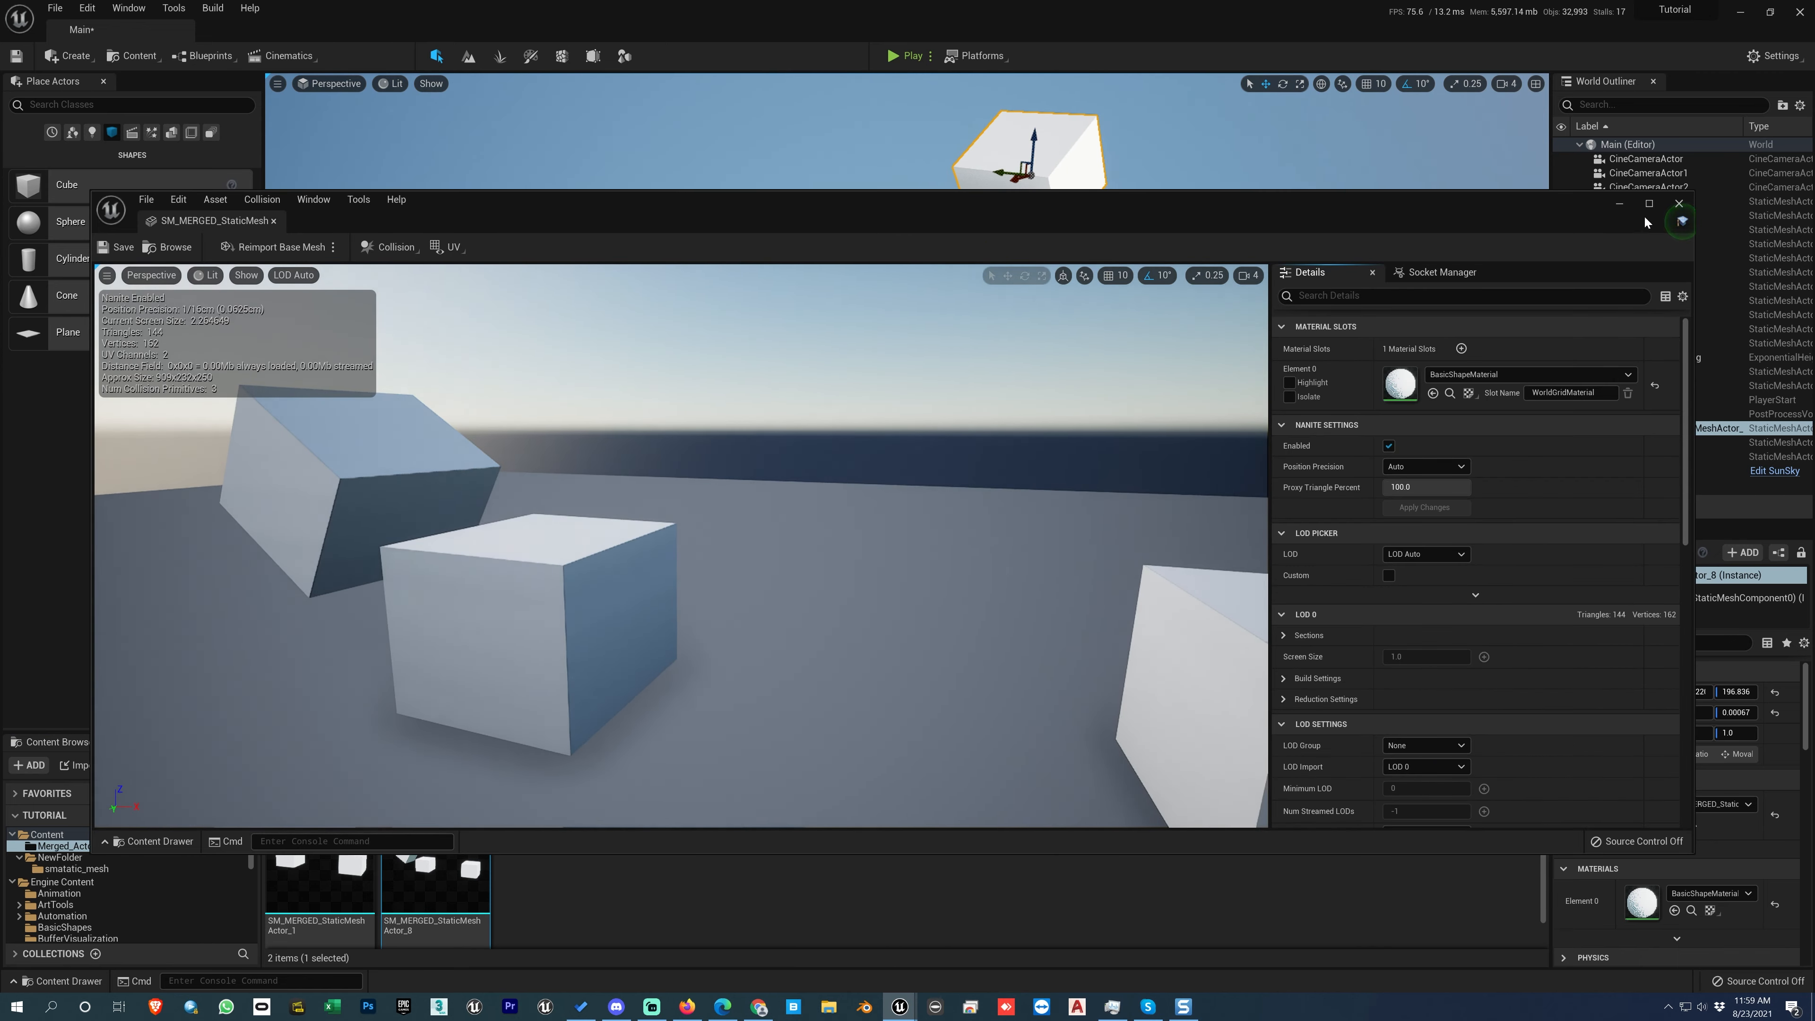
{"action": "left_click", "coordinate": [1679, 204]}
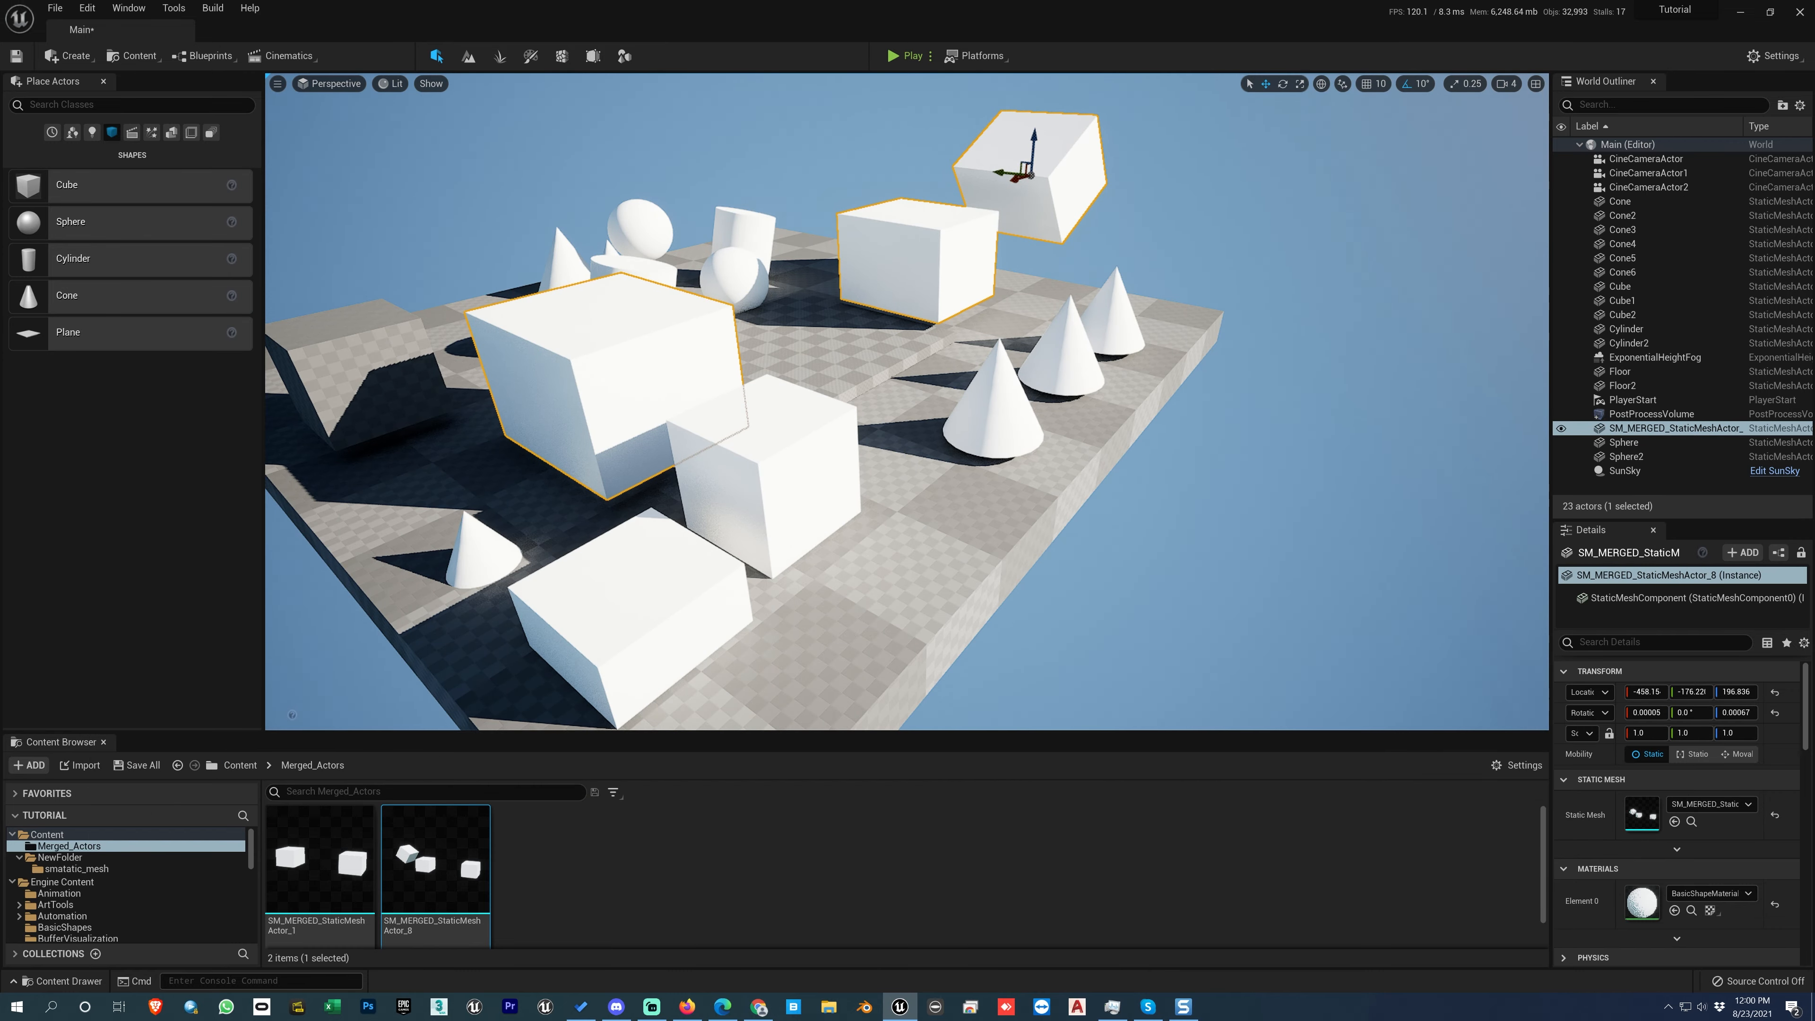
Step: Open the SM_MERGED_StaticMeshActor_8 asset from the Merged_Actors folder for editing and close its editor
{"action": "right_click", "coordinate": [429, 858]}
{"action": "left_click", "coordinate": [473, 541]}
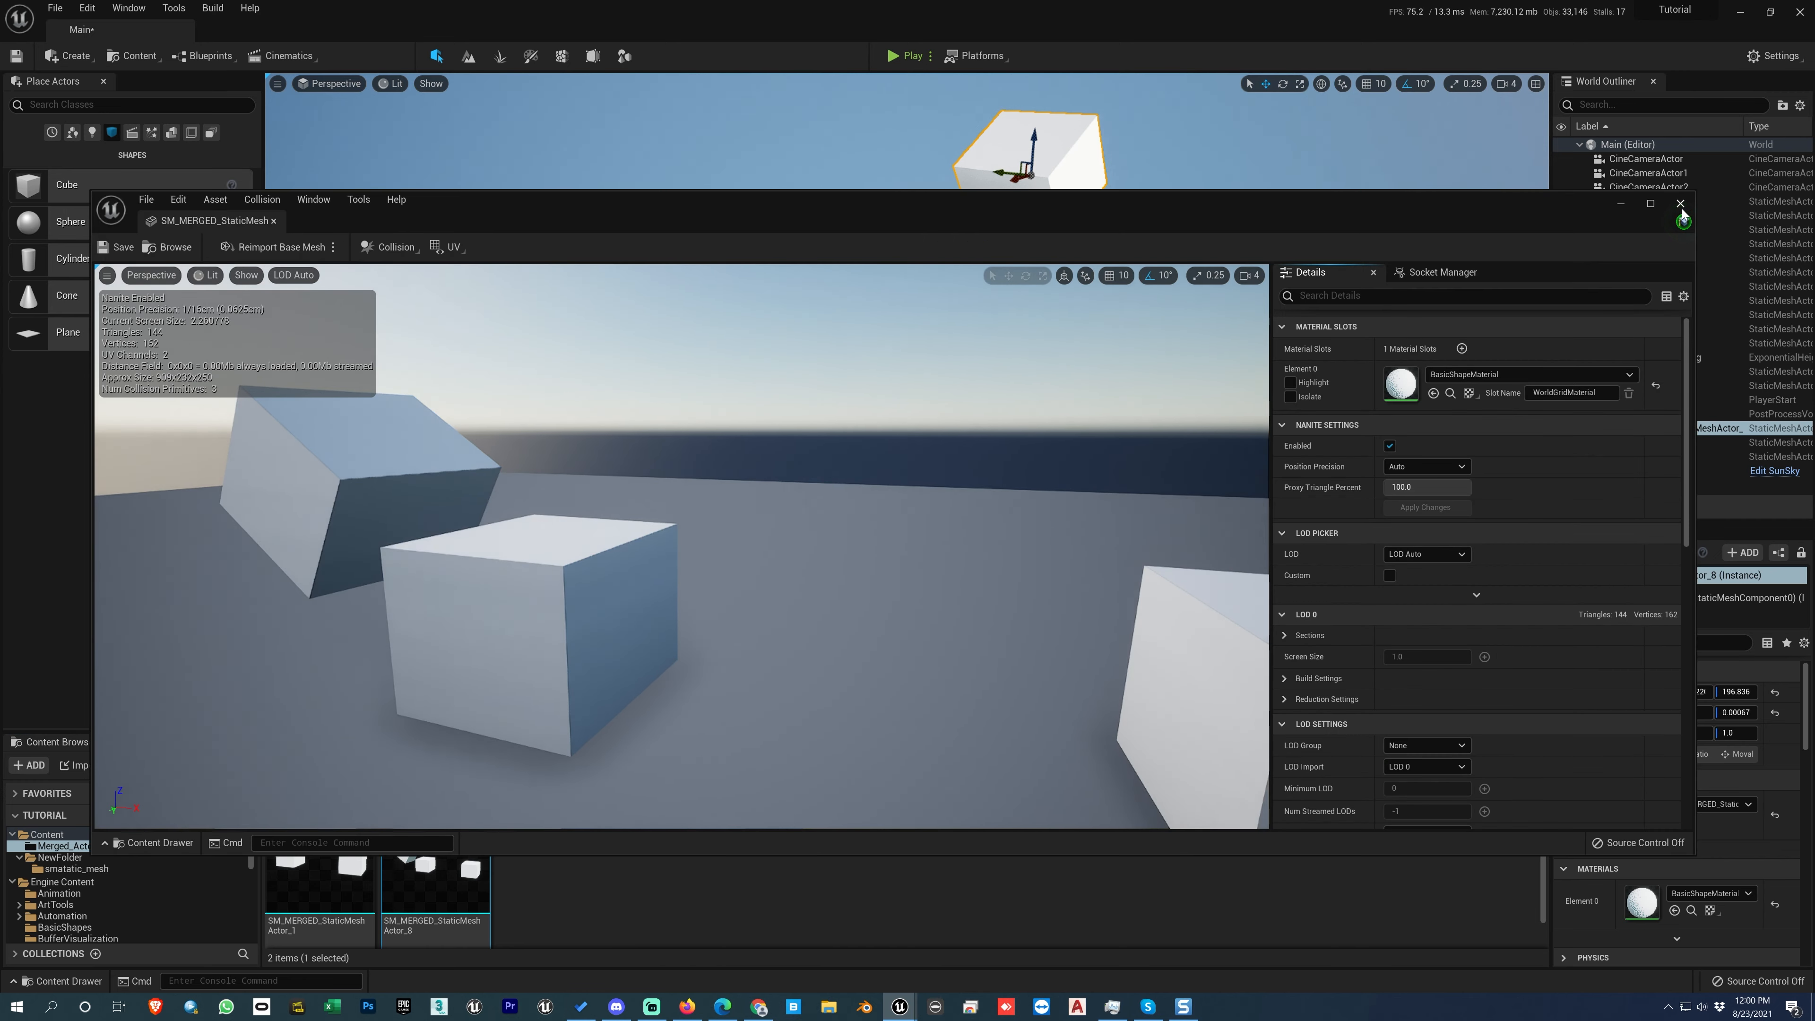
{"action": "left_click", "coordinate": [1680, 205]}
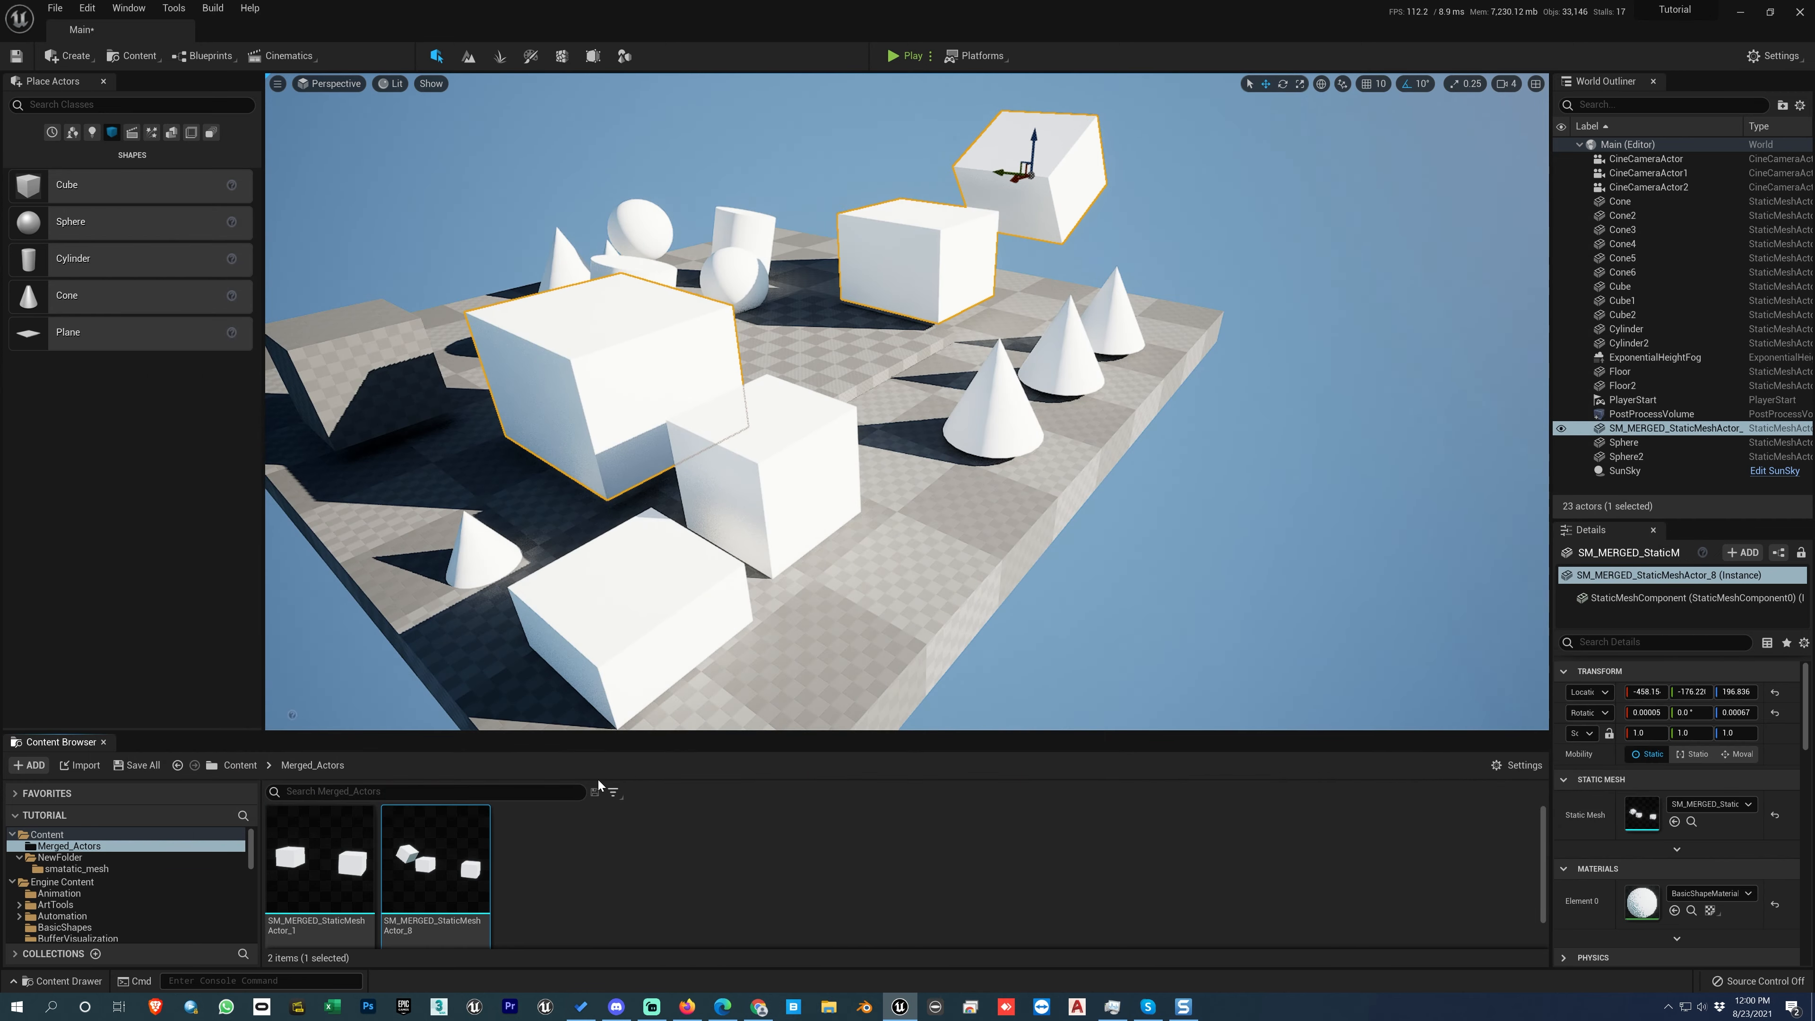
Step: Rename the SM_MERGED_StaticMeshActor_8 asset in the Merged_Actors folder as dfdsgfghfh
{"action": "right_click", "coordinate": [450, 850]}
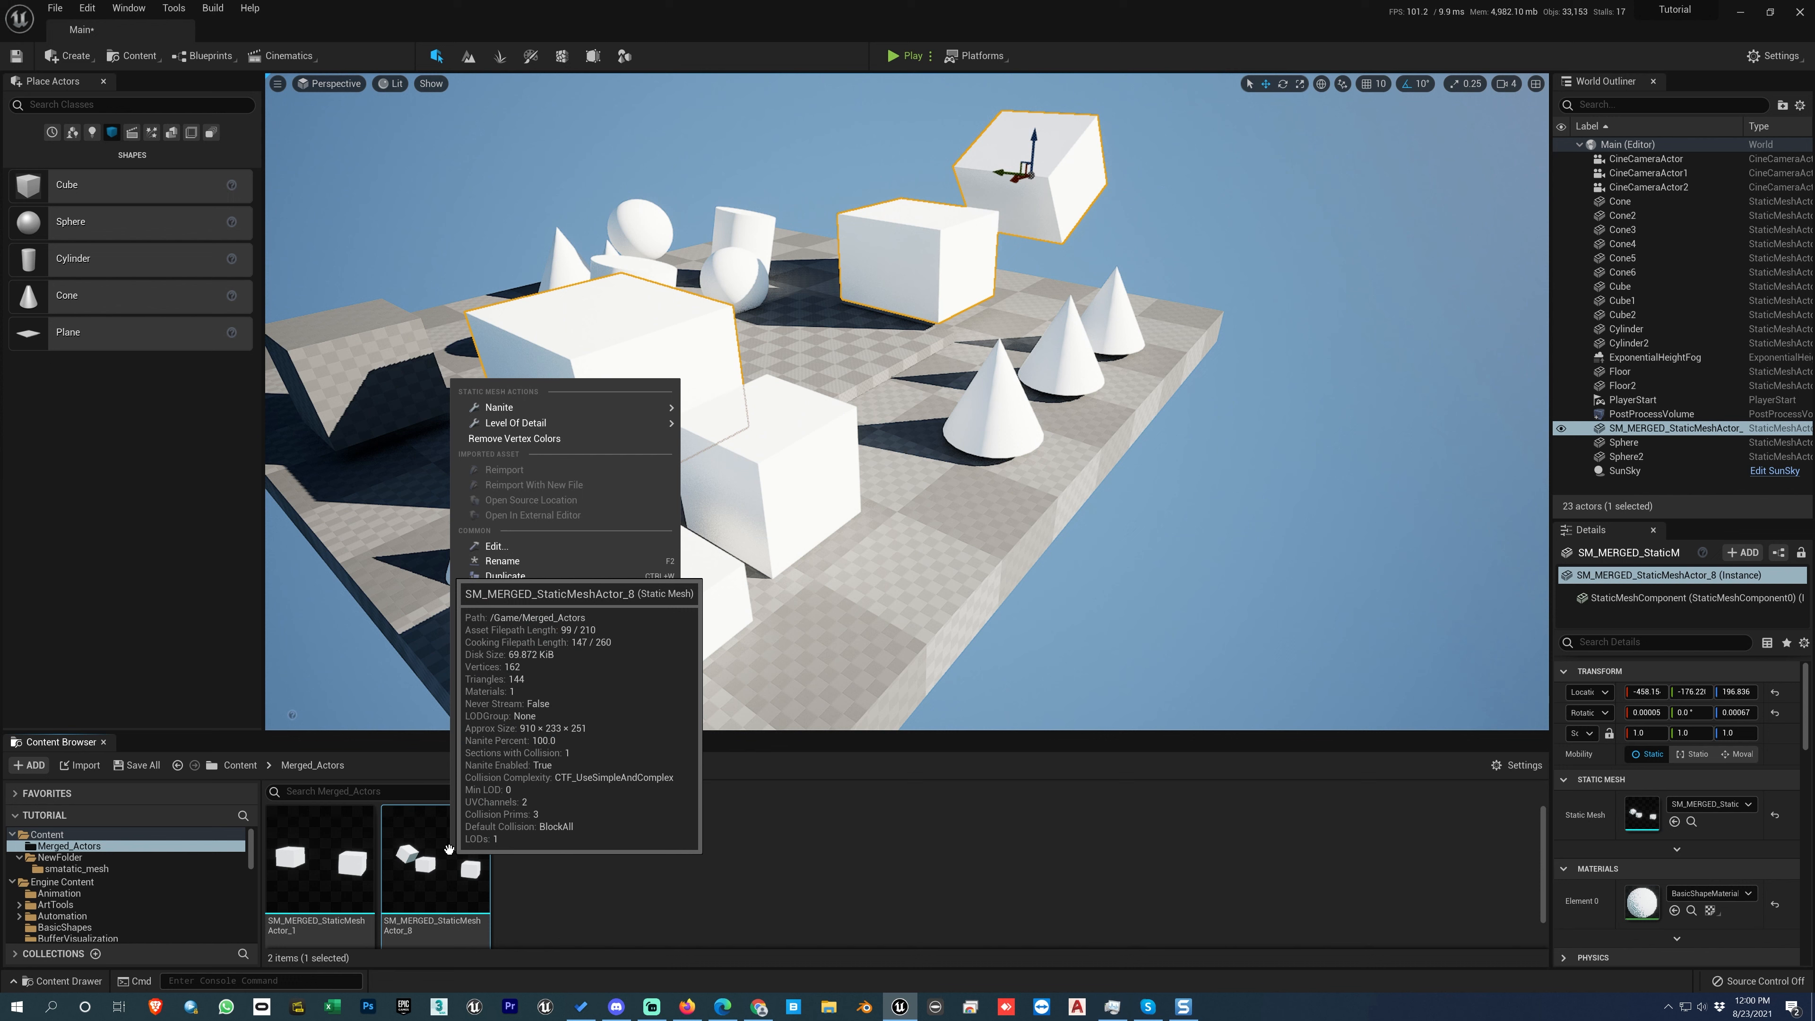
{"action": "left_click", "coordinate": [510, 562]}
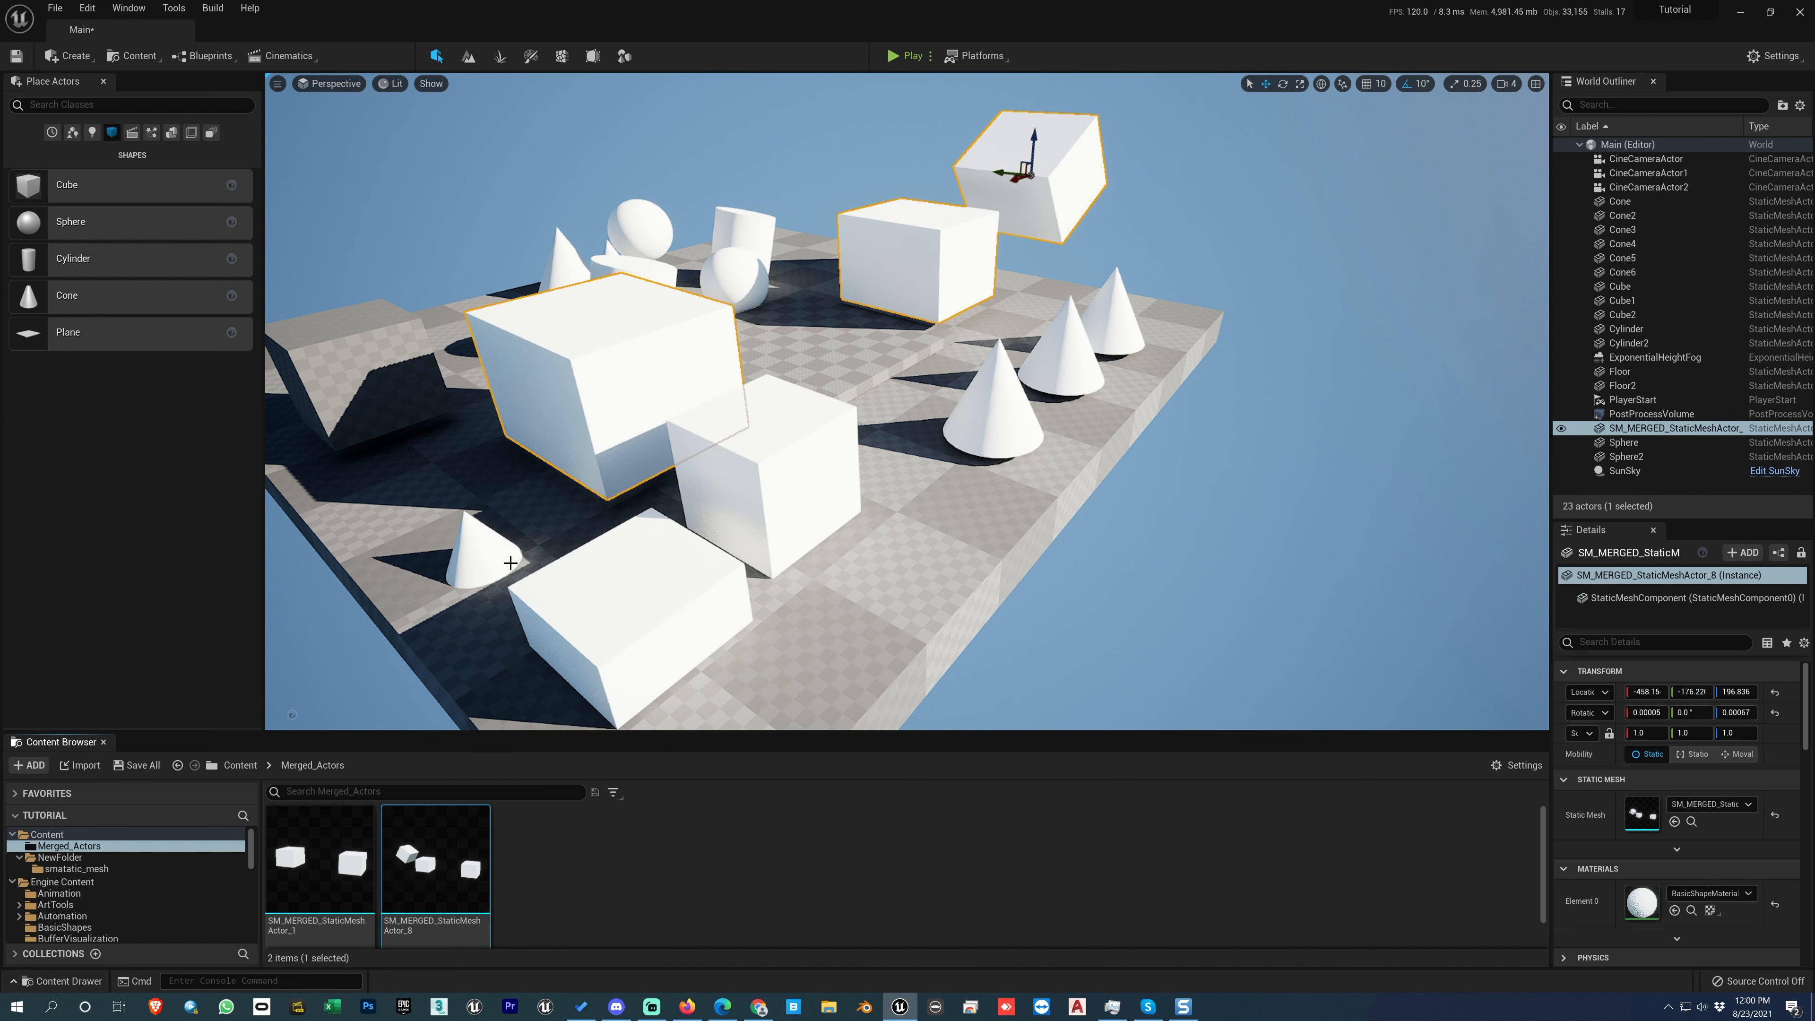
{"action": "type", "text": "dfdsgfghfh"}
{"action": "key", "text": "Return"}
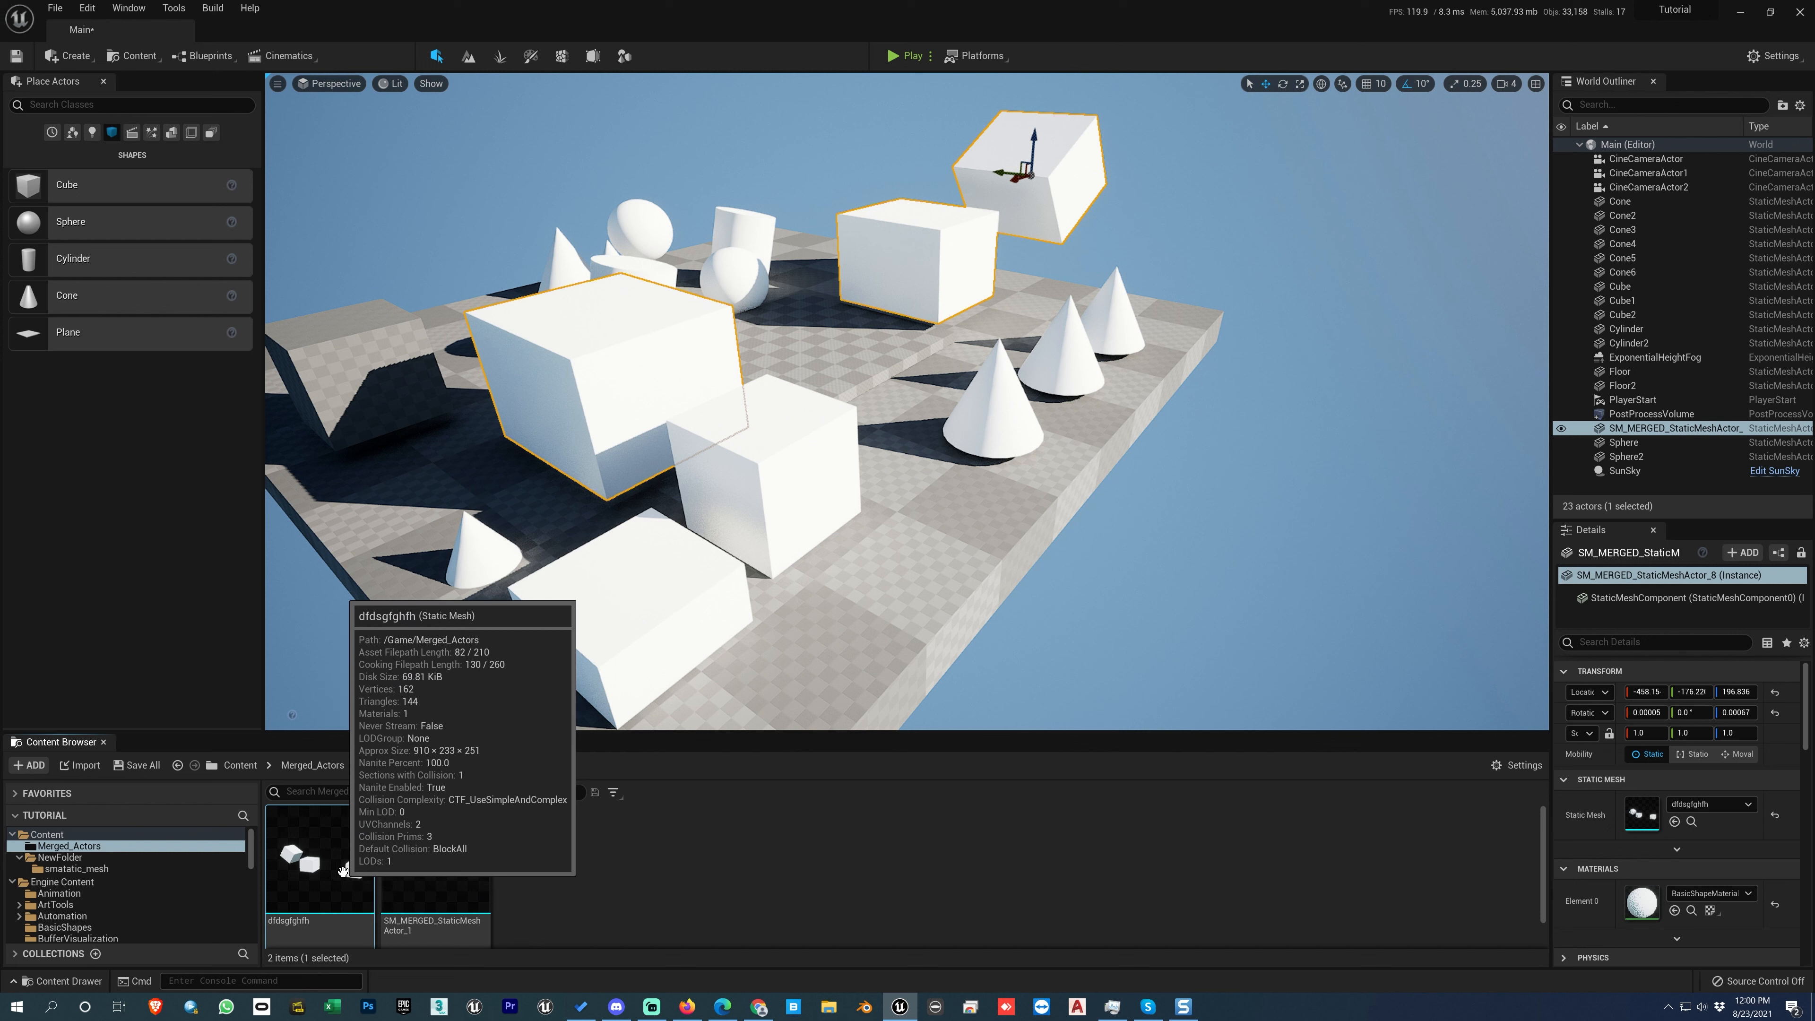
Step: Rename the three-box merged mesh asset in the Merged_Actors folder as testbox
{"action": "key", "text": "F2"}
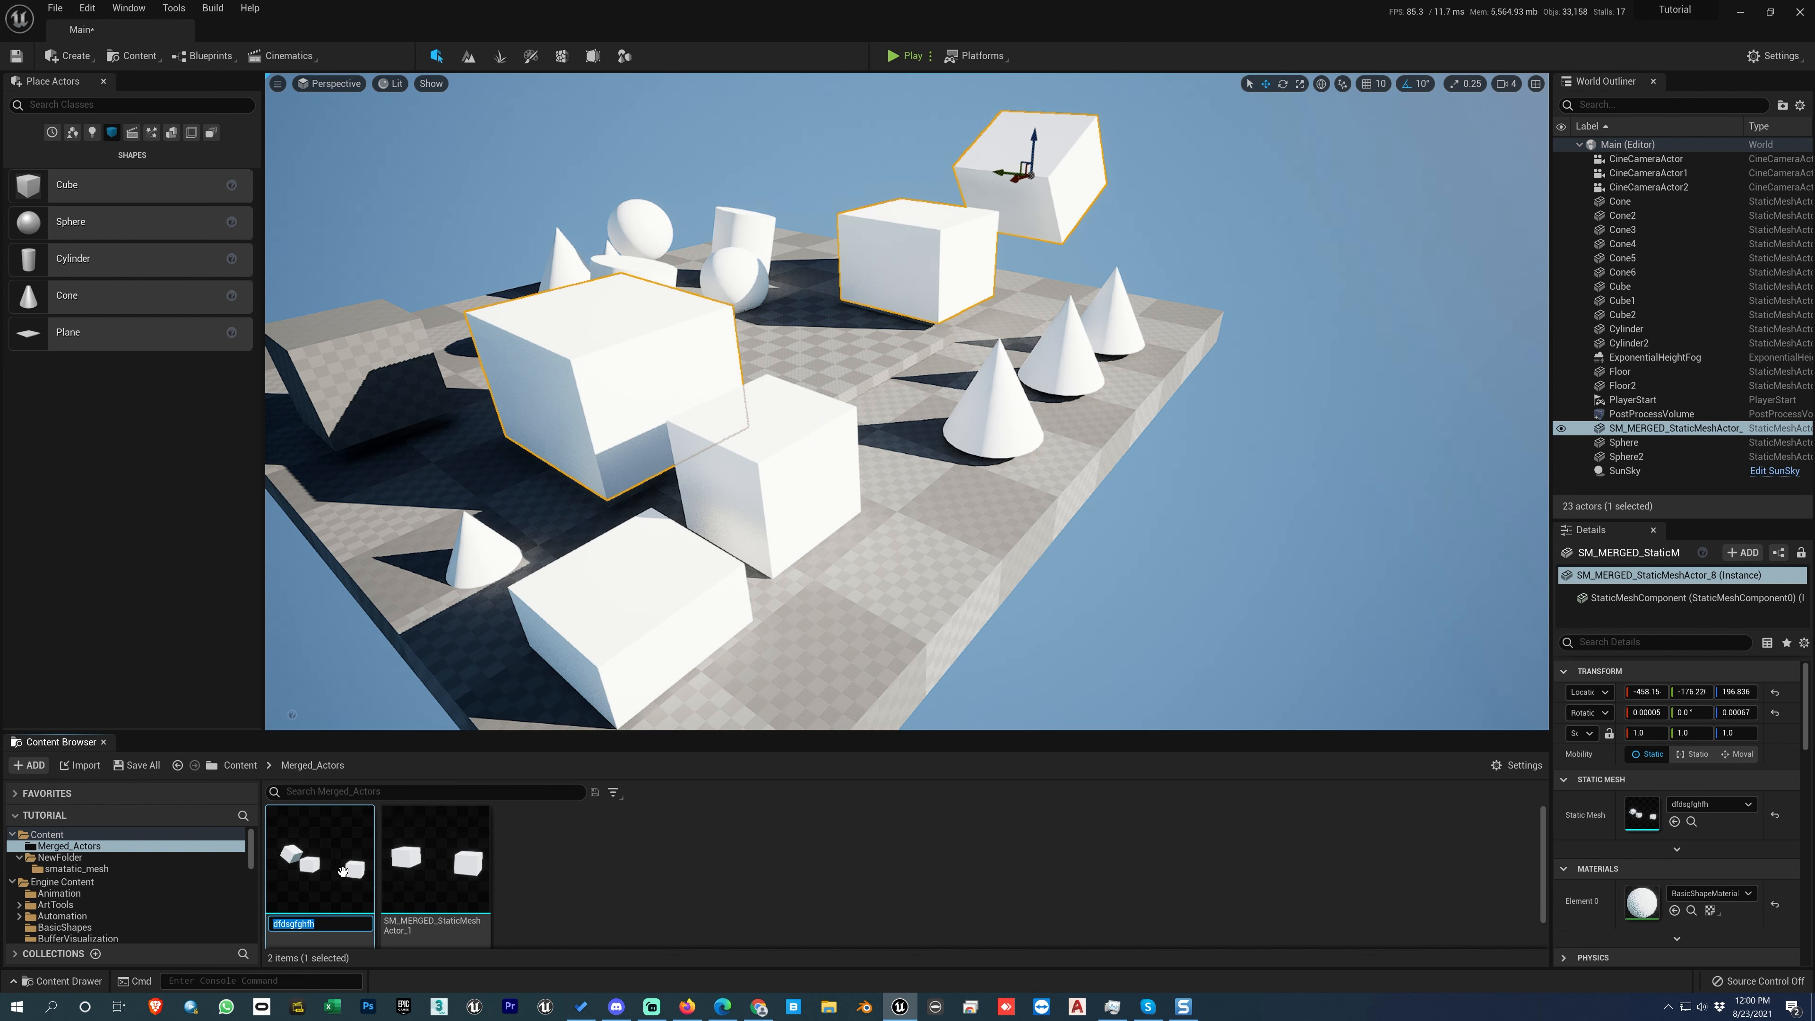
{"action": "type", "text": "testbox"}
{"action": "key", "text": "Return"}
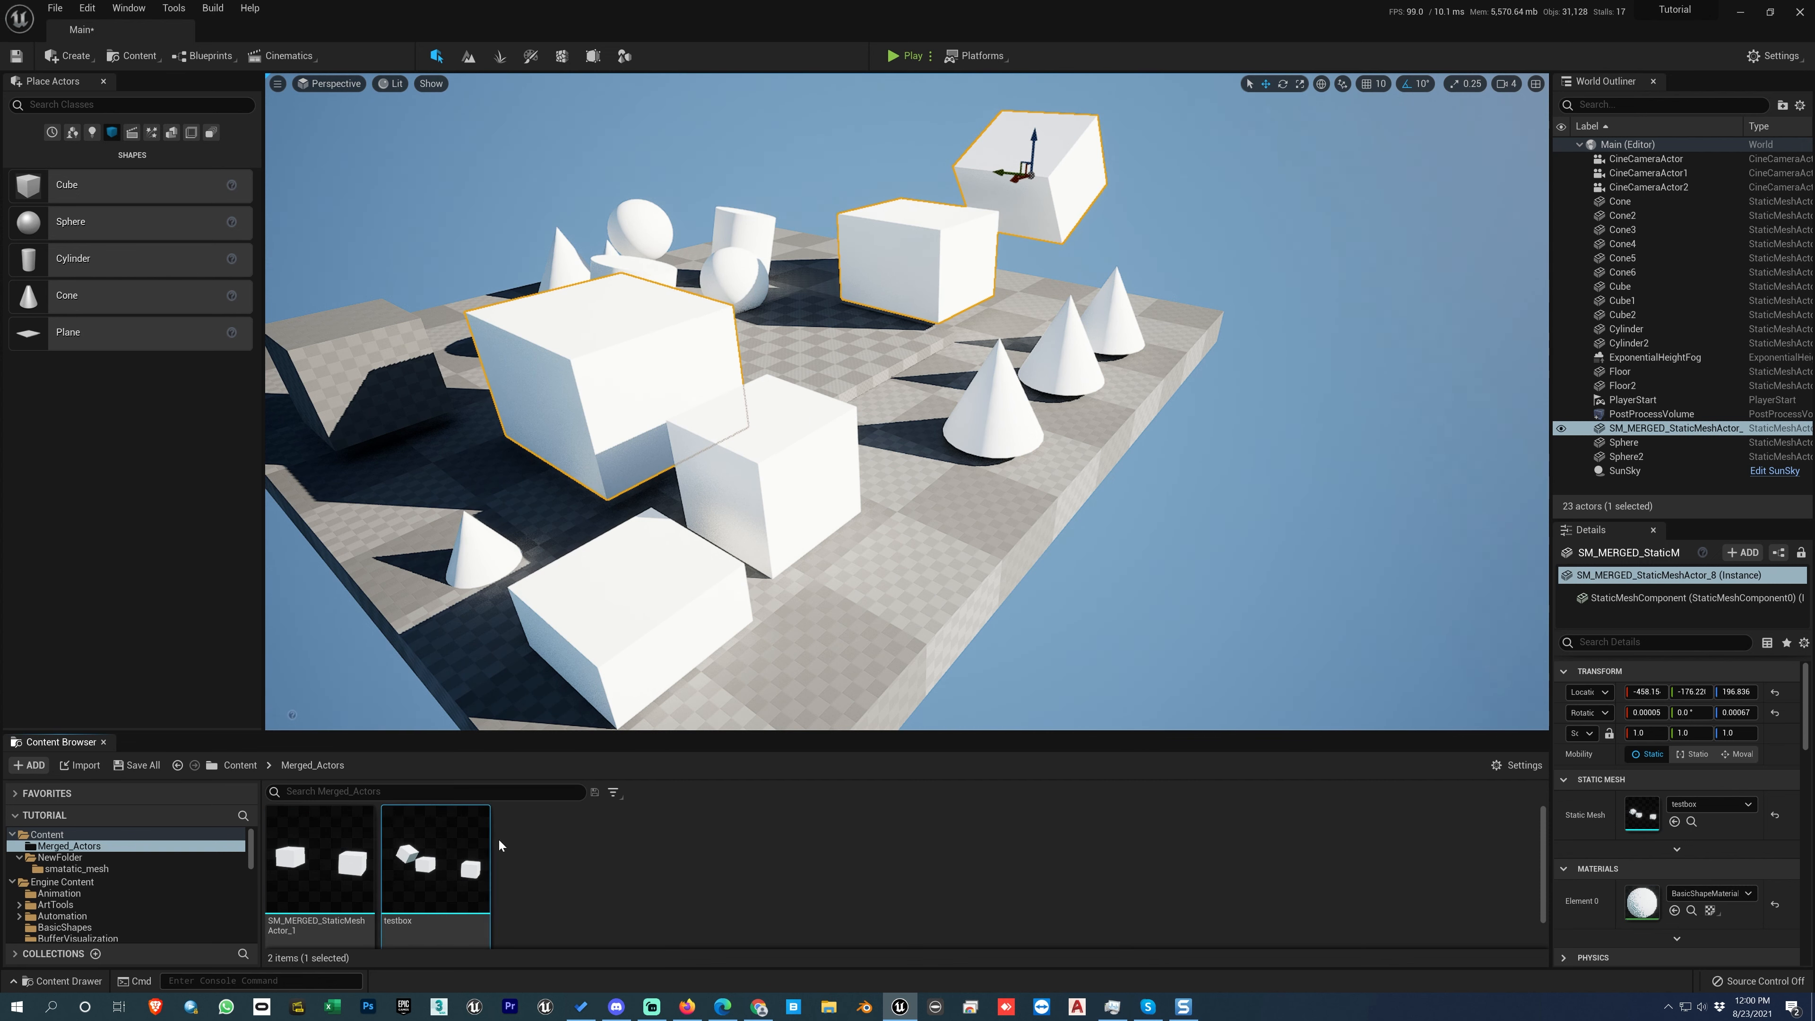
{"action": "right_click", "coordinate": [440, 865]}
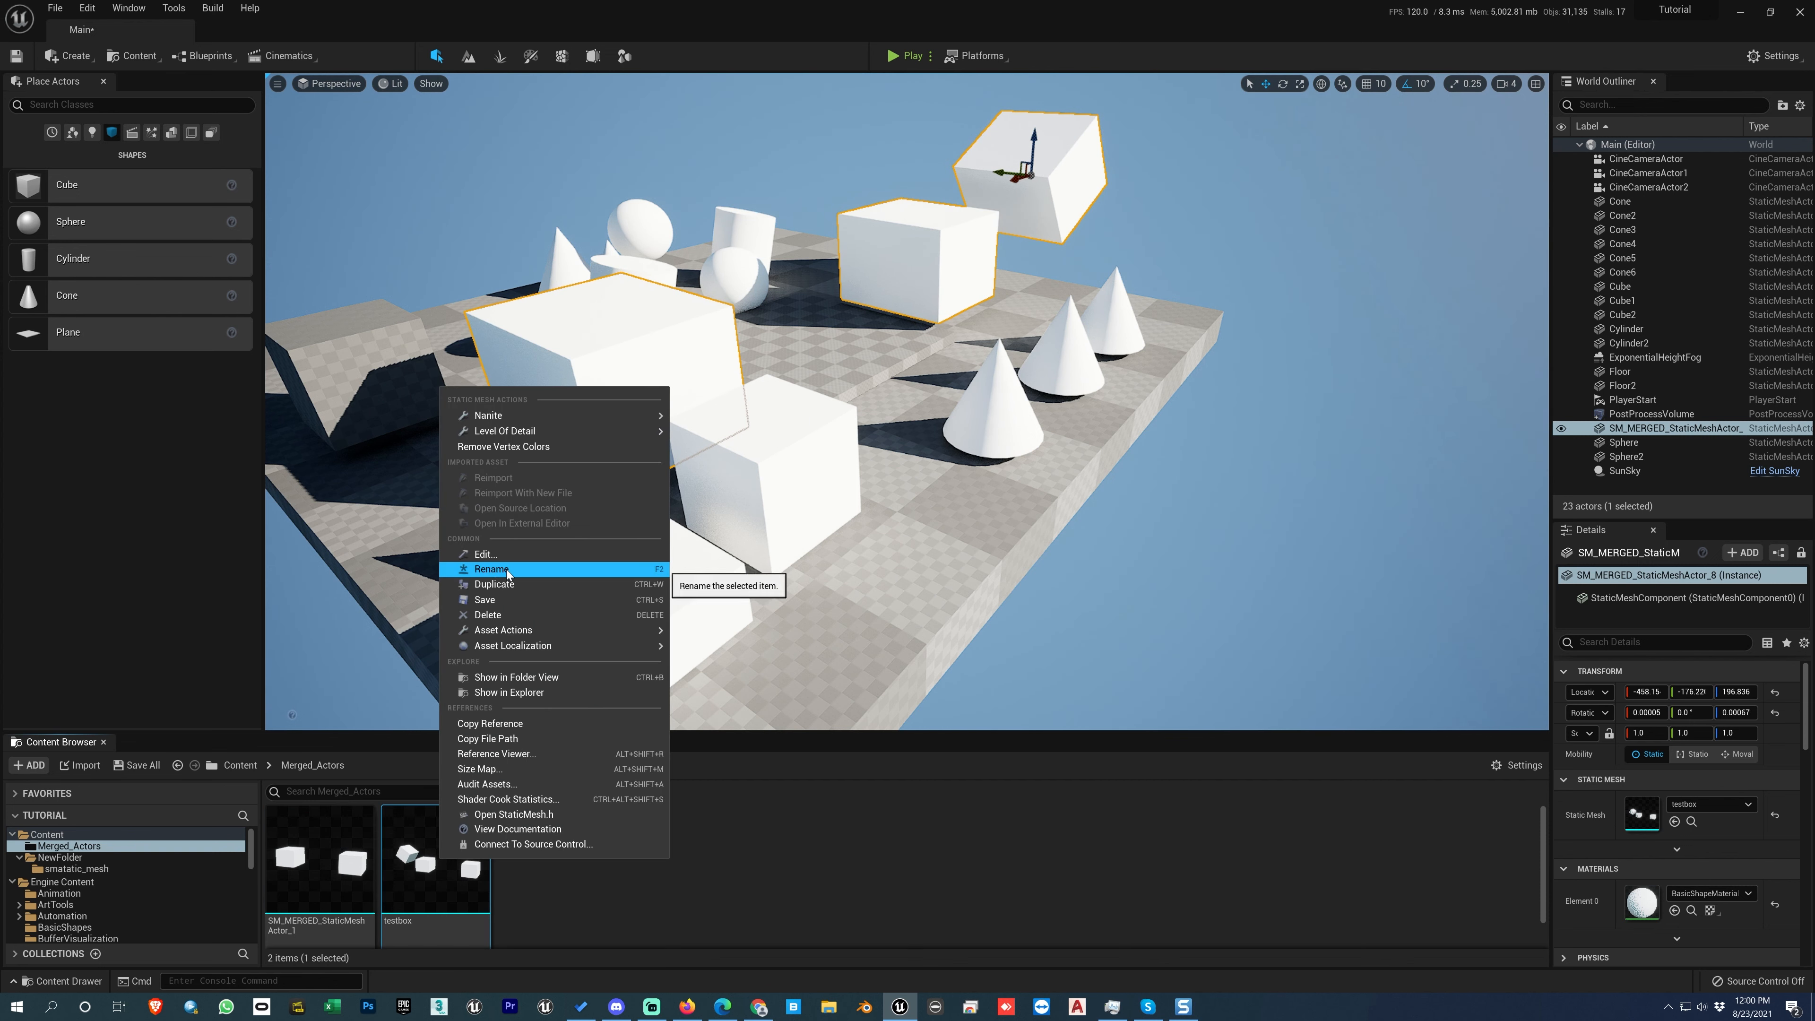
{"action": "left_click", "coordinate": [744, 869]}
{"action": "left_click", "coordinate": [439, 871]}
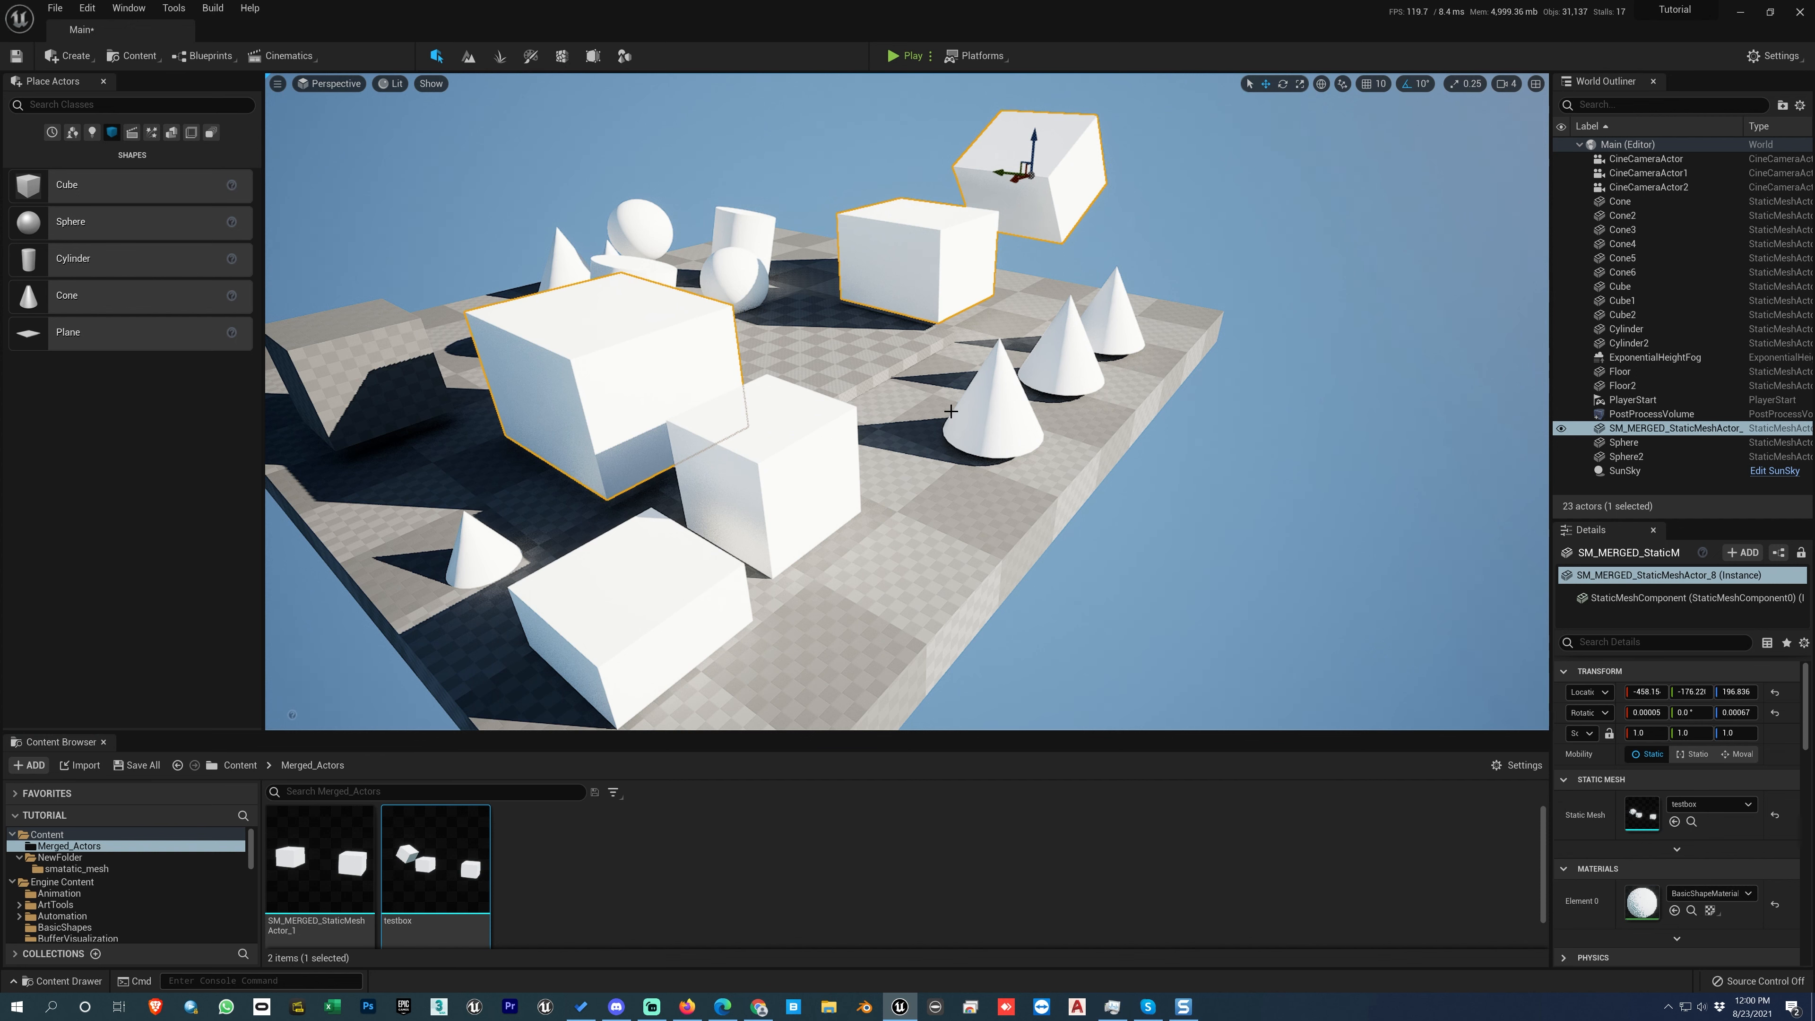
Step: Rename the selected merged mesh actor in the level as testic
{"action": "left_click", "coordinate": [1648, 556]}
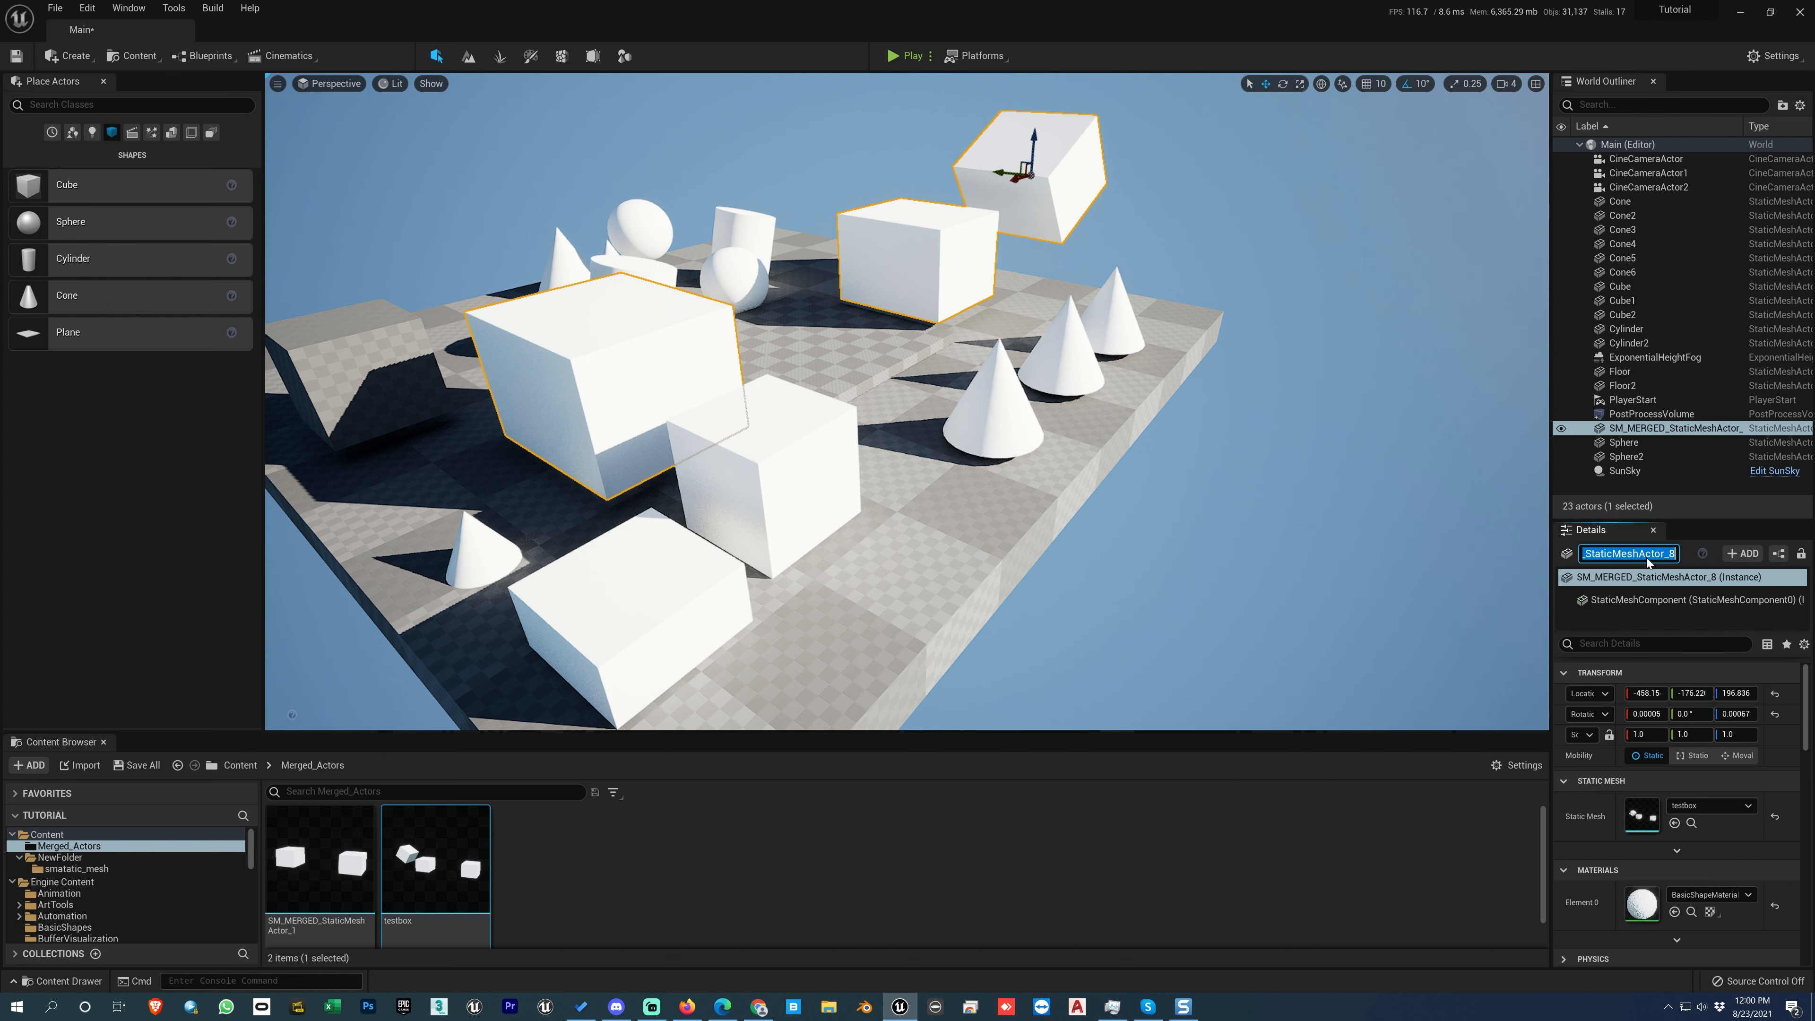
{"action": "type", "text": "testic"}
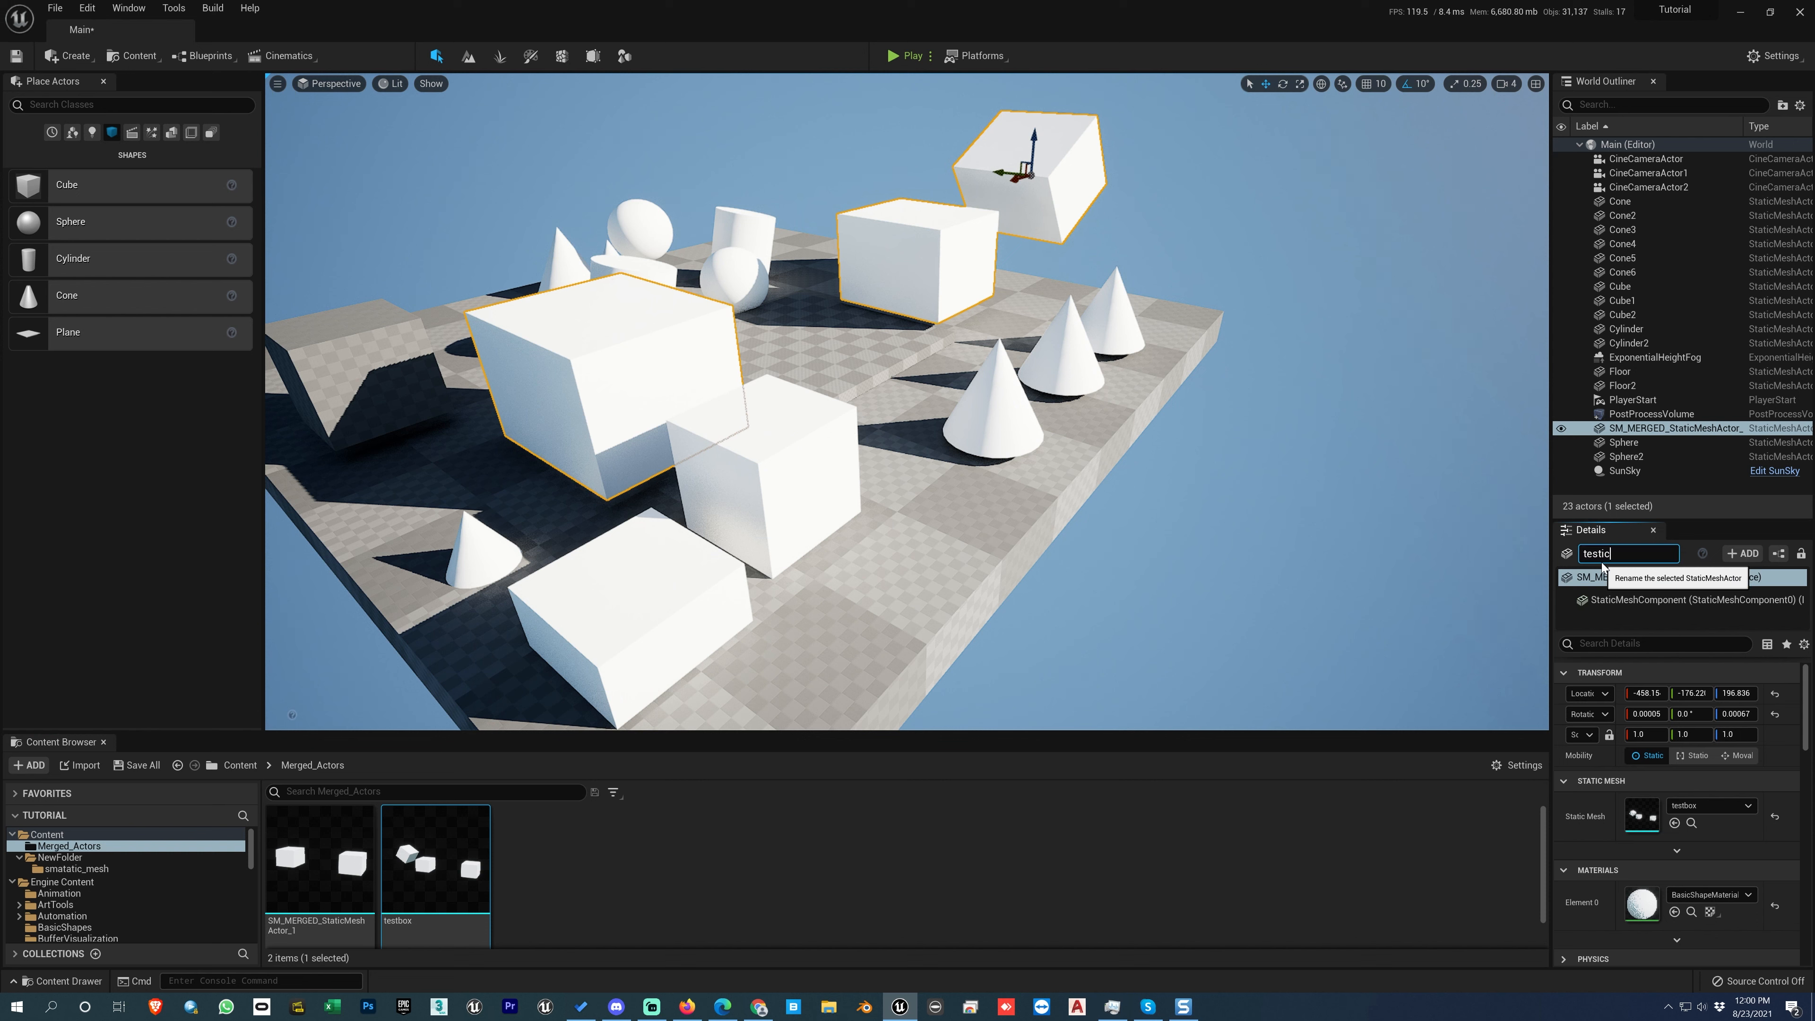
{"action": "key", "text": "Return"}
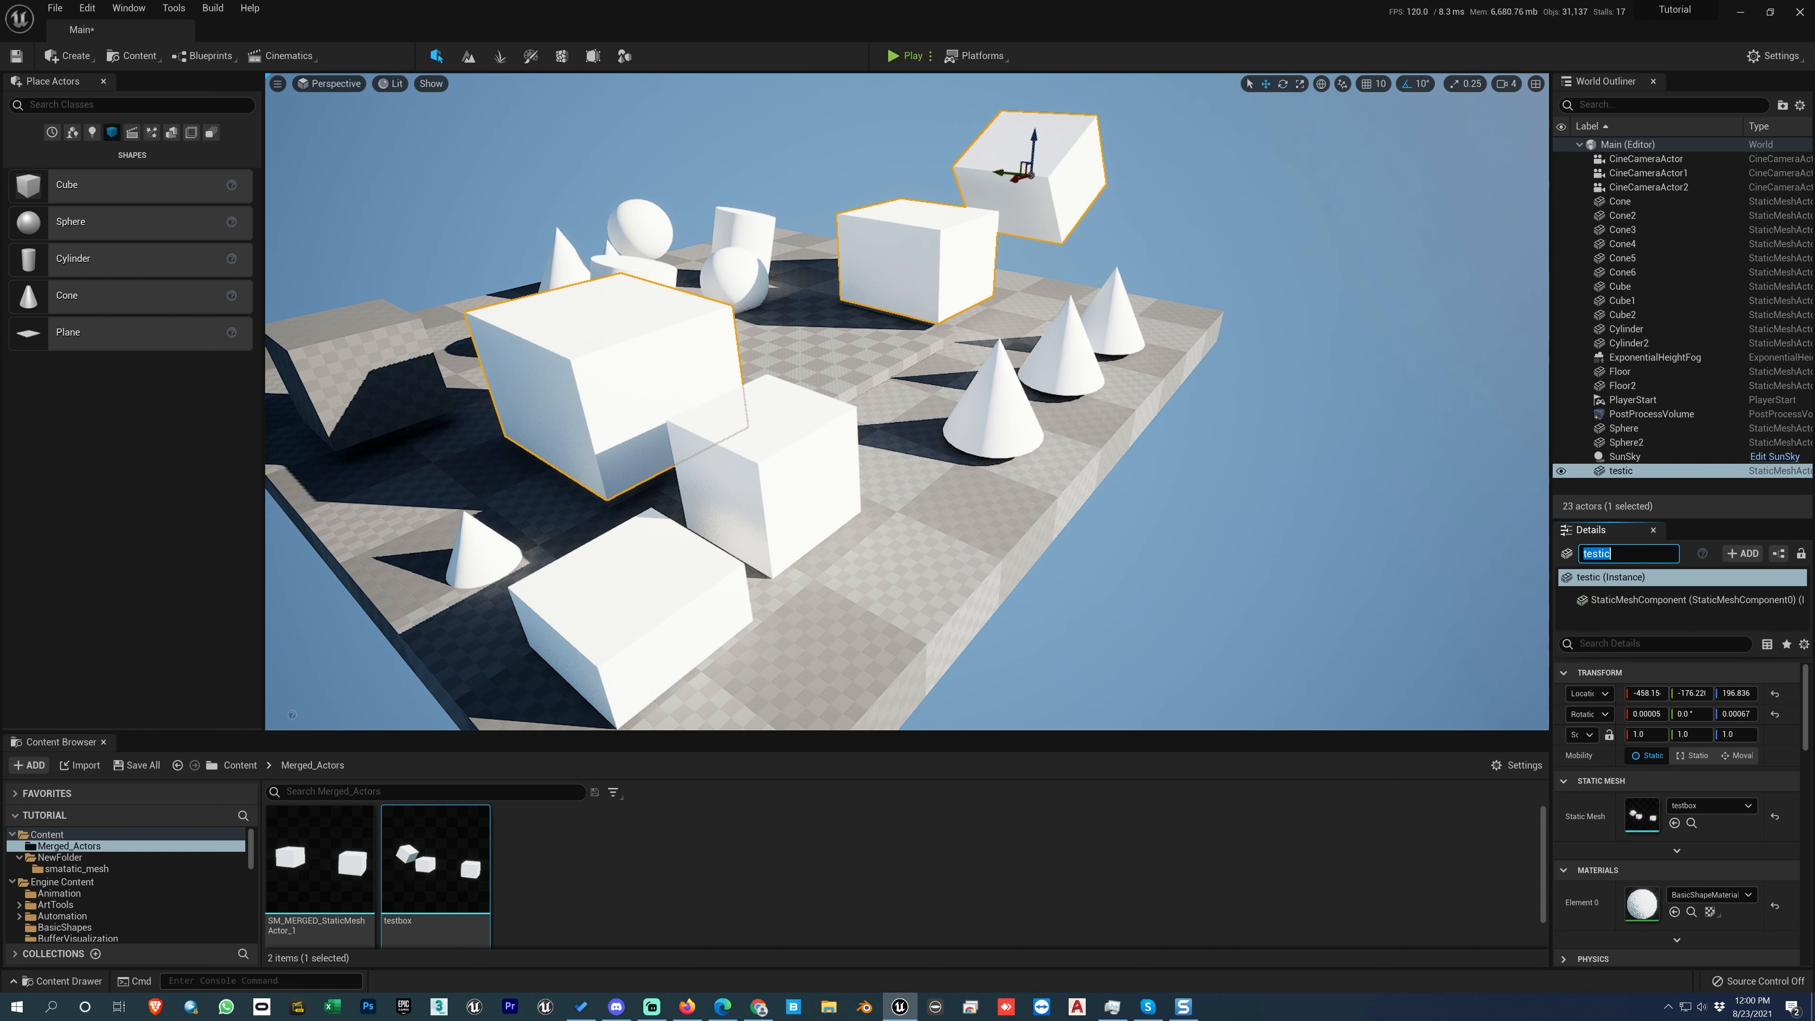
Step: Rename the selected merged mesh actor in the level as drfhgh
{"action": "type", "text": "drfhgh"}
{"action": "key", "text": "Return"}
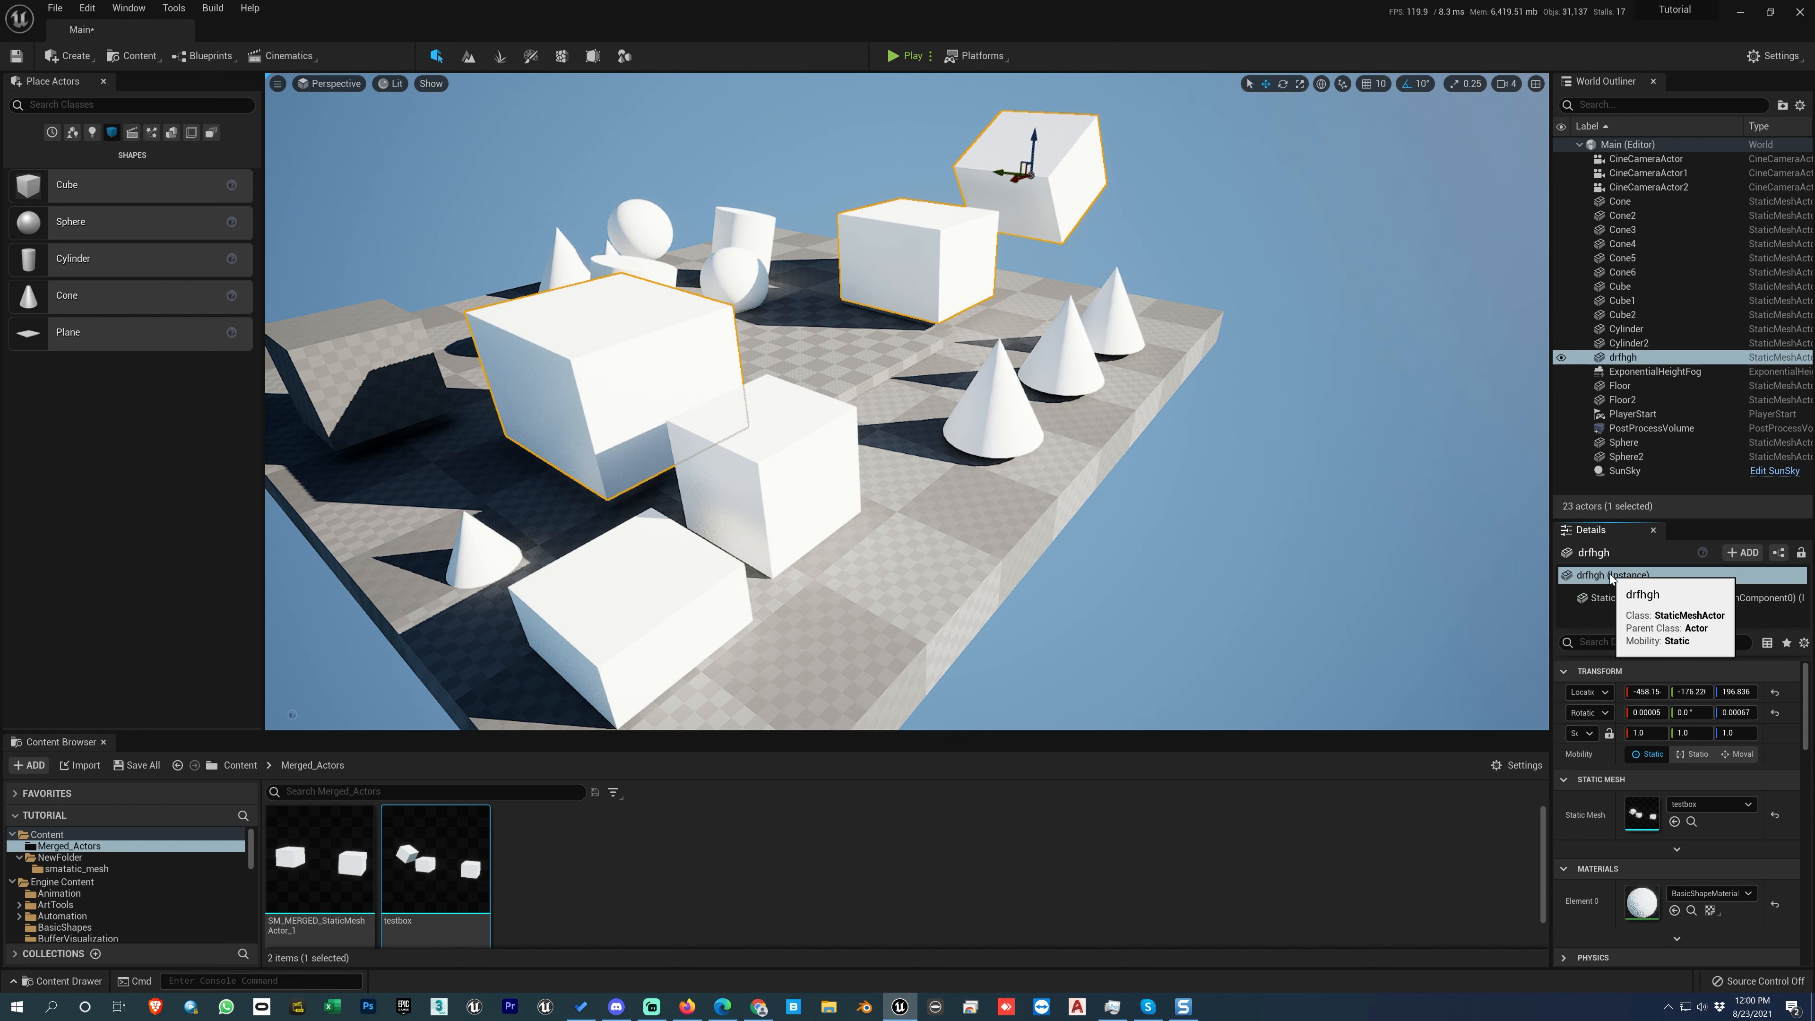
Step: Open the name of the testbox asset in the Merged_Actors folder for editing
{"action": "right_click", "coordinate": [435, 869]}
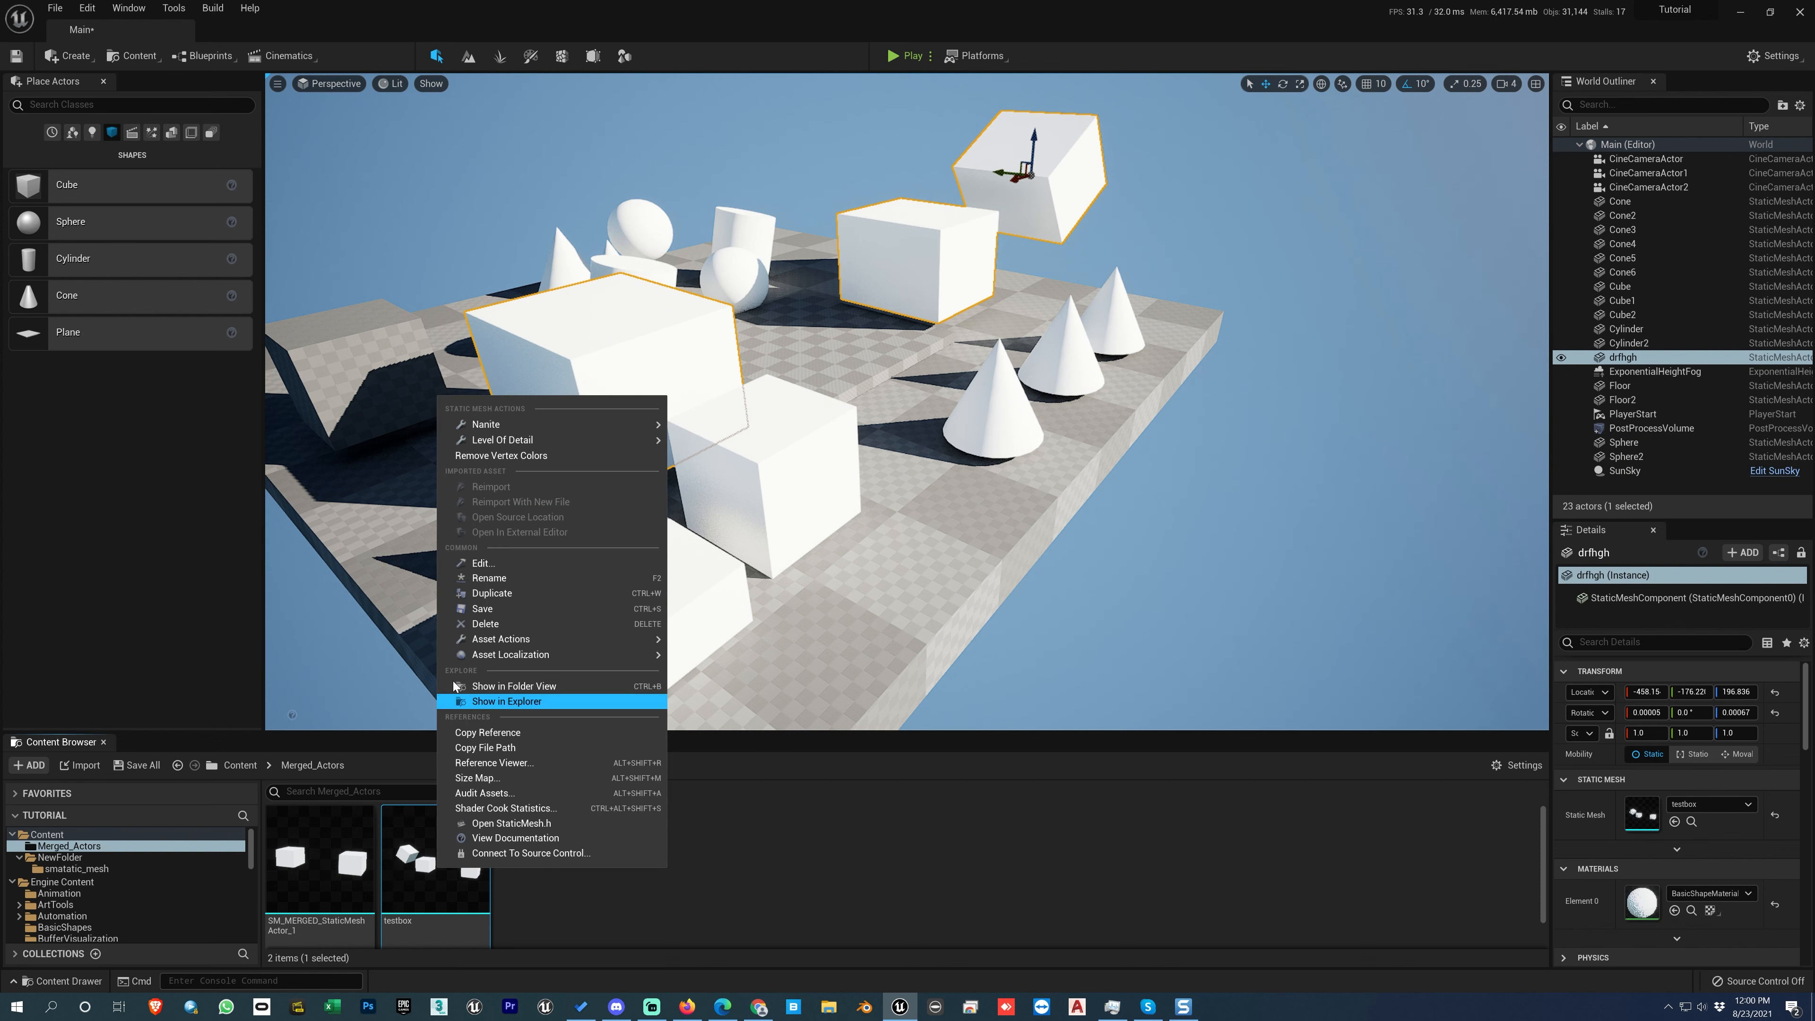
{"action": "left_click", "coordinate": [596, 918]}
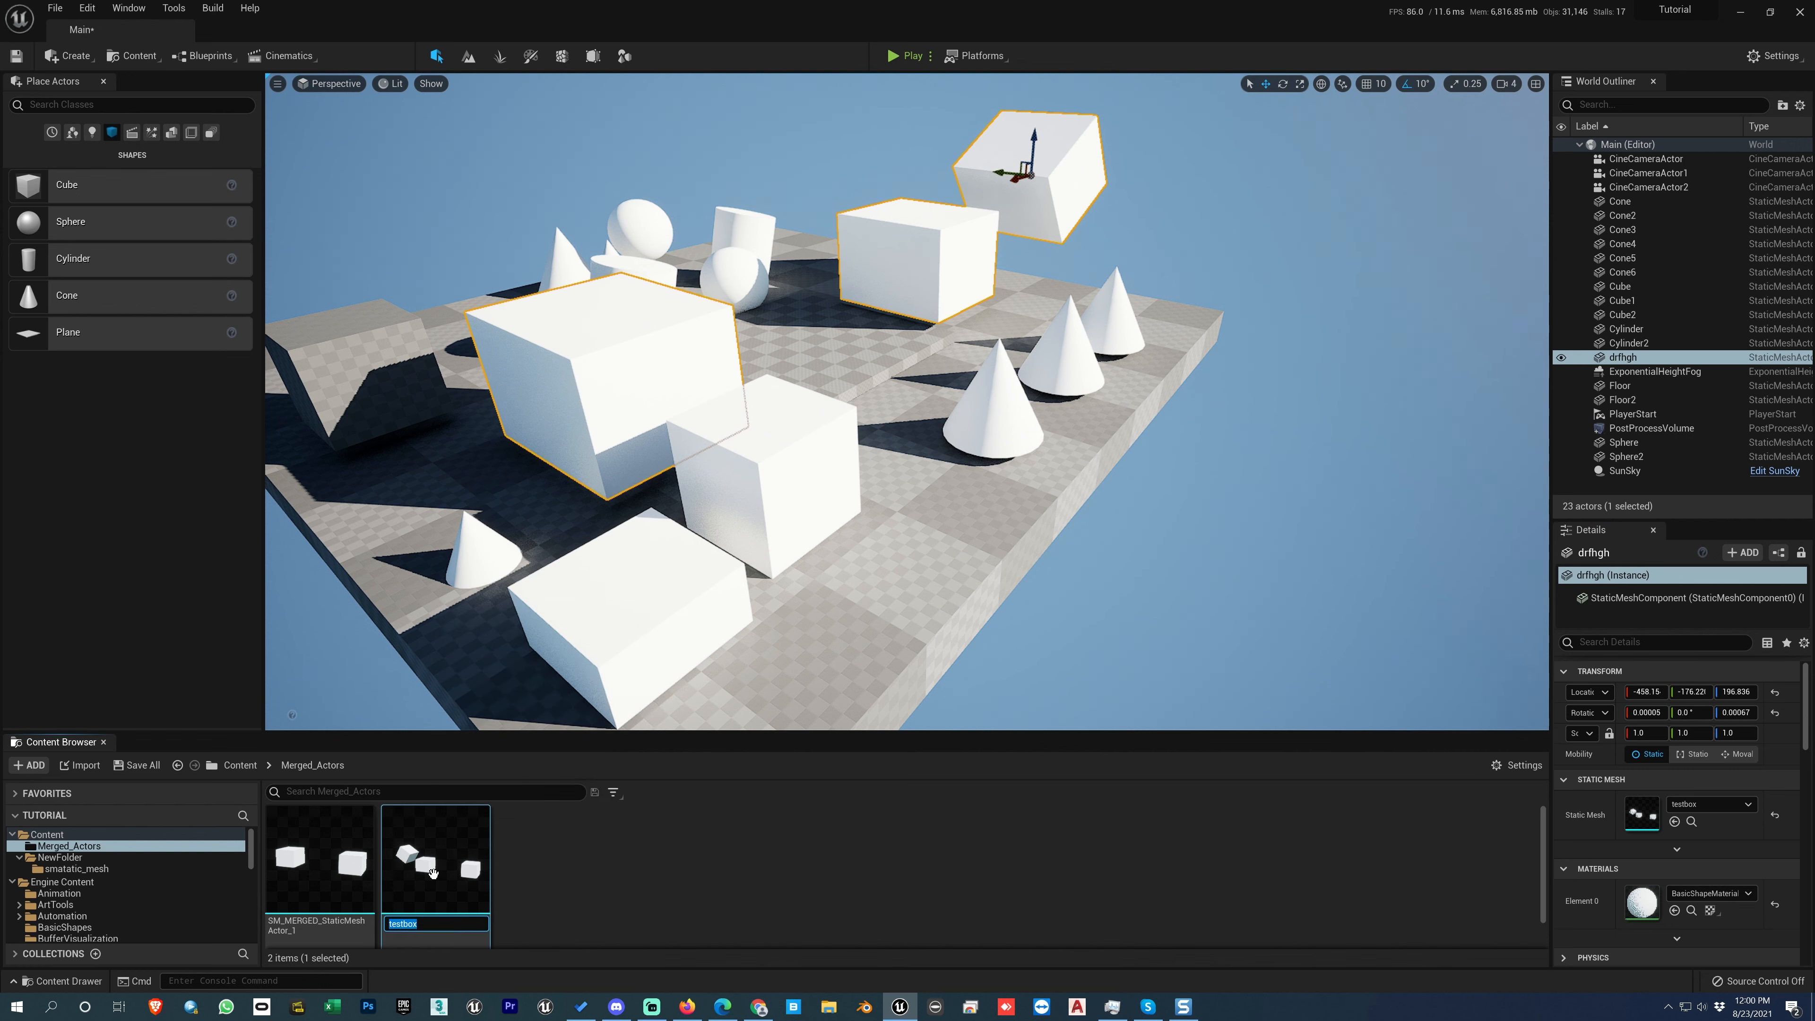
{"action": "left_click", "coordinate": [473, 865]}
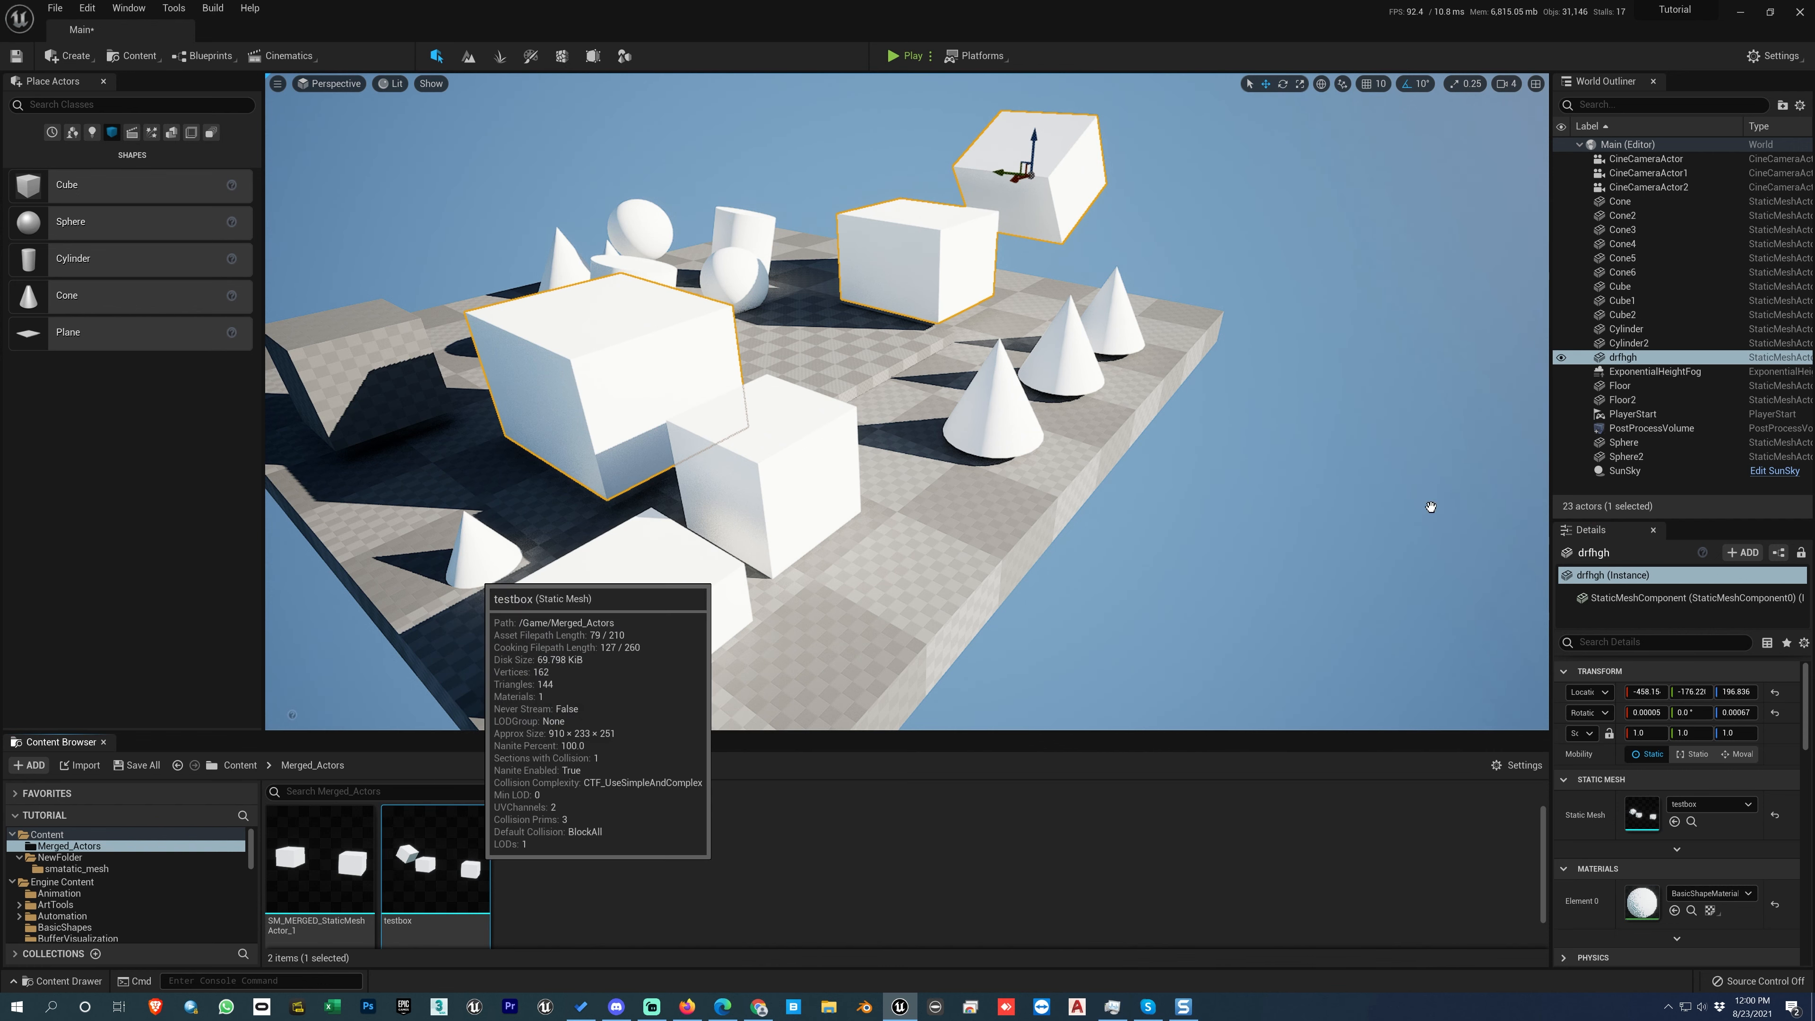
Step: Open the name of the merged actor drfhgh in the World Outliner for editing and keep its current name
{"action": "left_click", "coordinate": [1626, 360]}
{"action": "right_click", "coordinate": [1627, 363]}
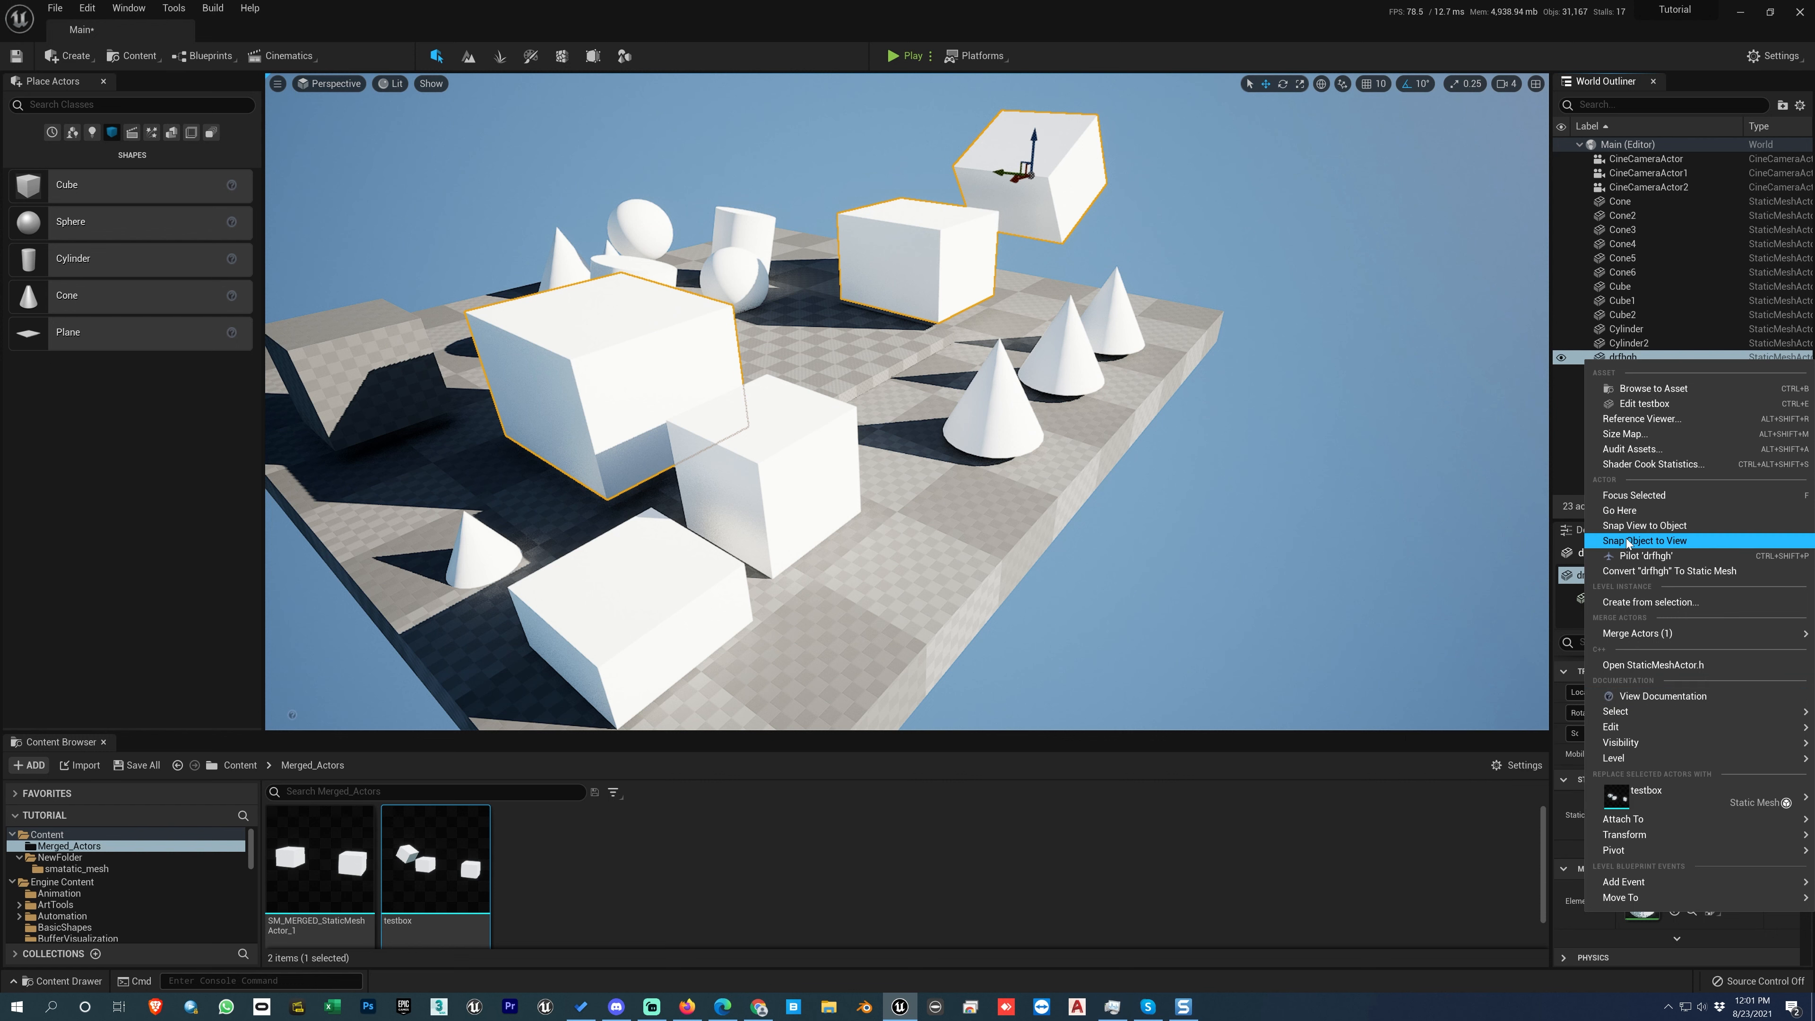
{"action": "mouse_move", "coordinate": [1604, 727]}
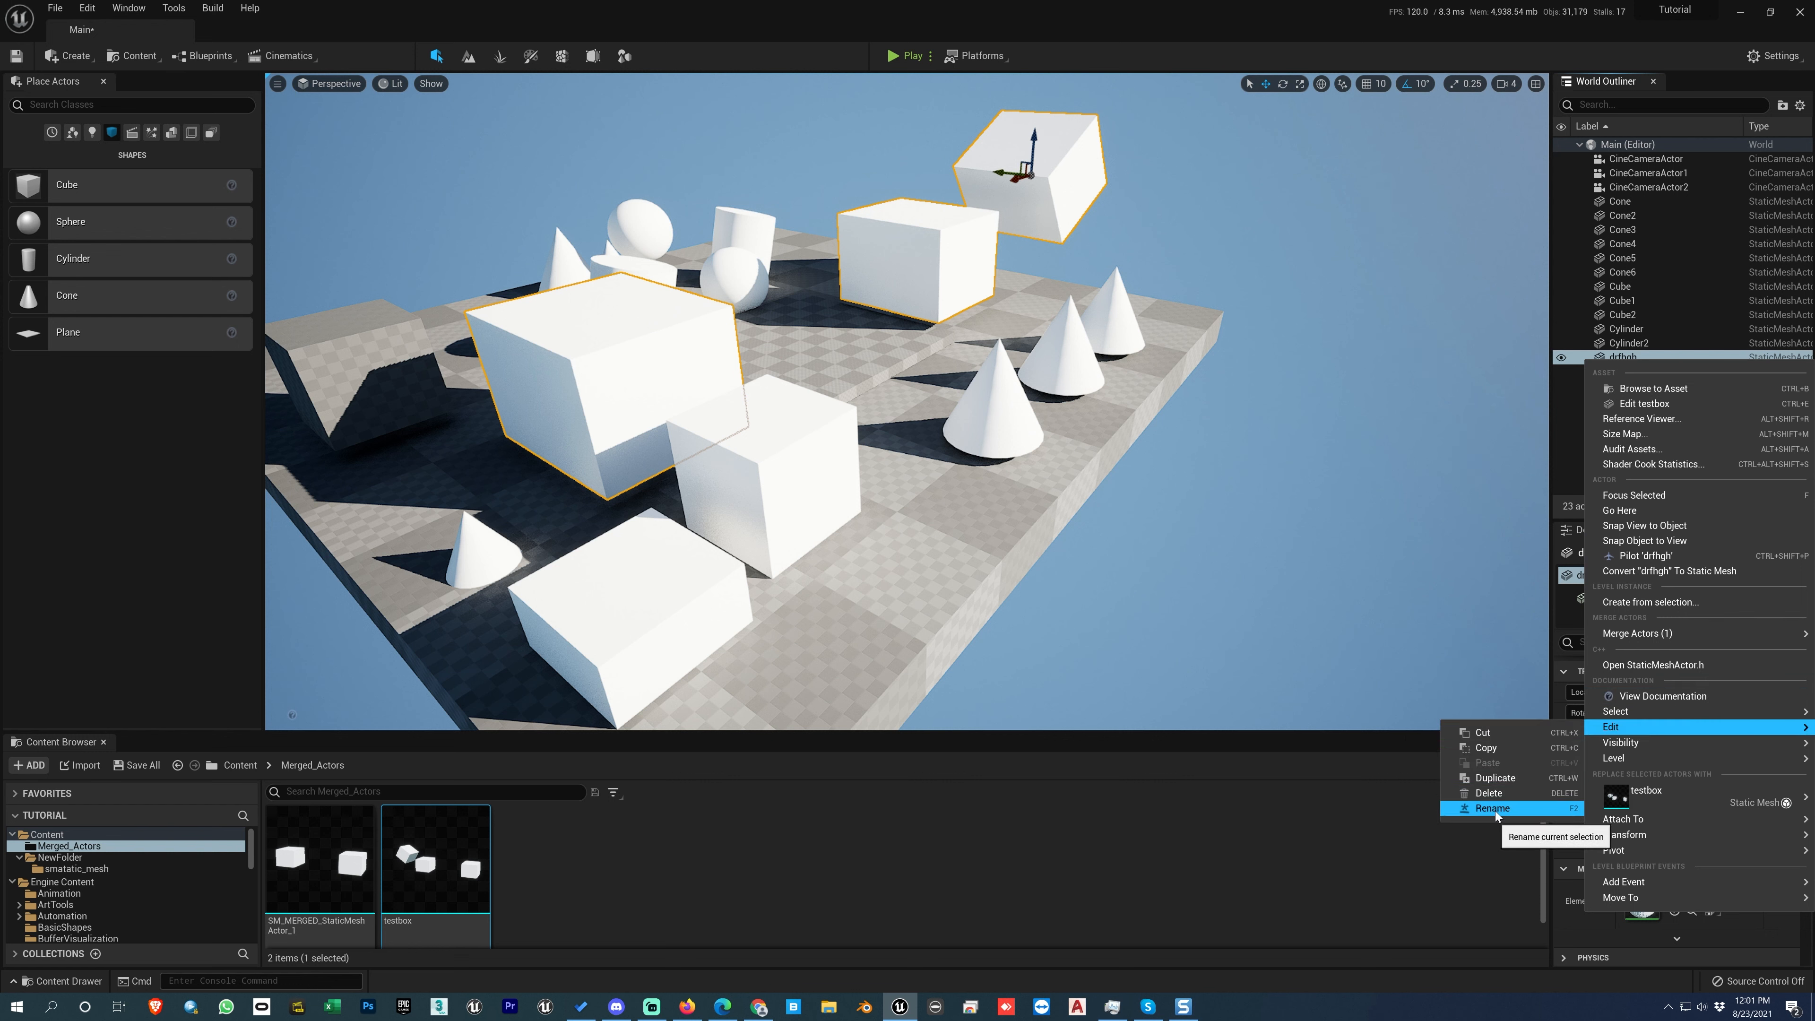
{"action": "left_click", "coordinate": [1473, 670]}
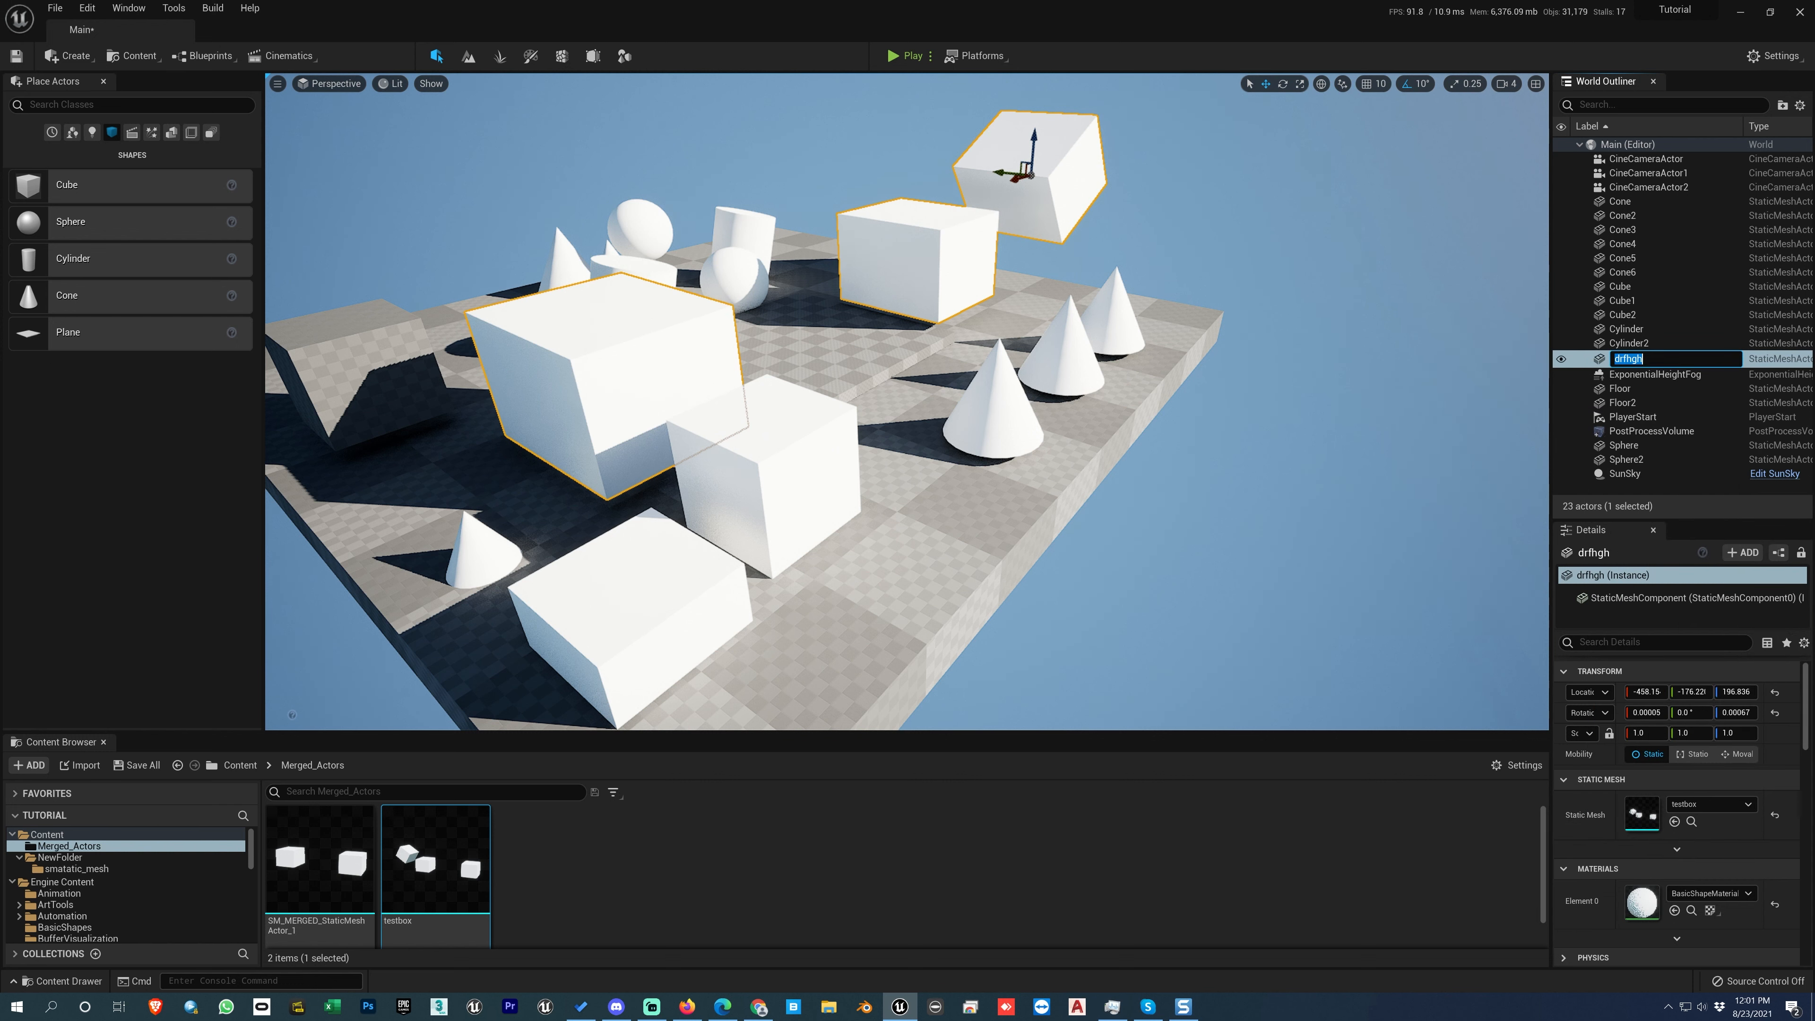
{"action": "key", "text": "F2"}
{"action": "key", "text": "Return"}
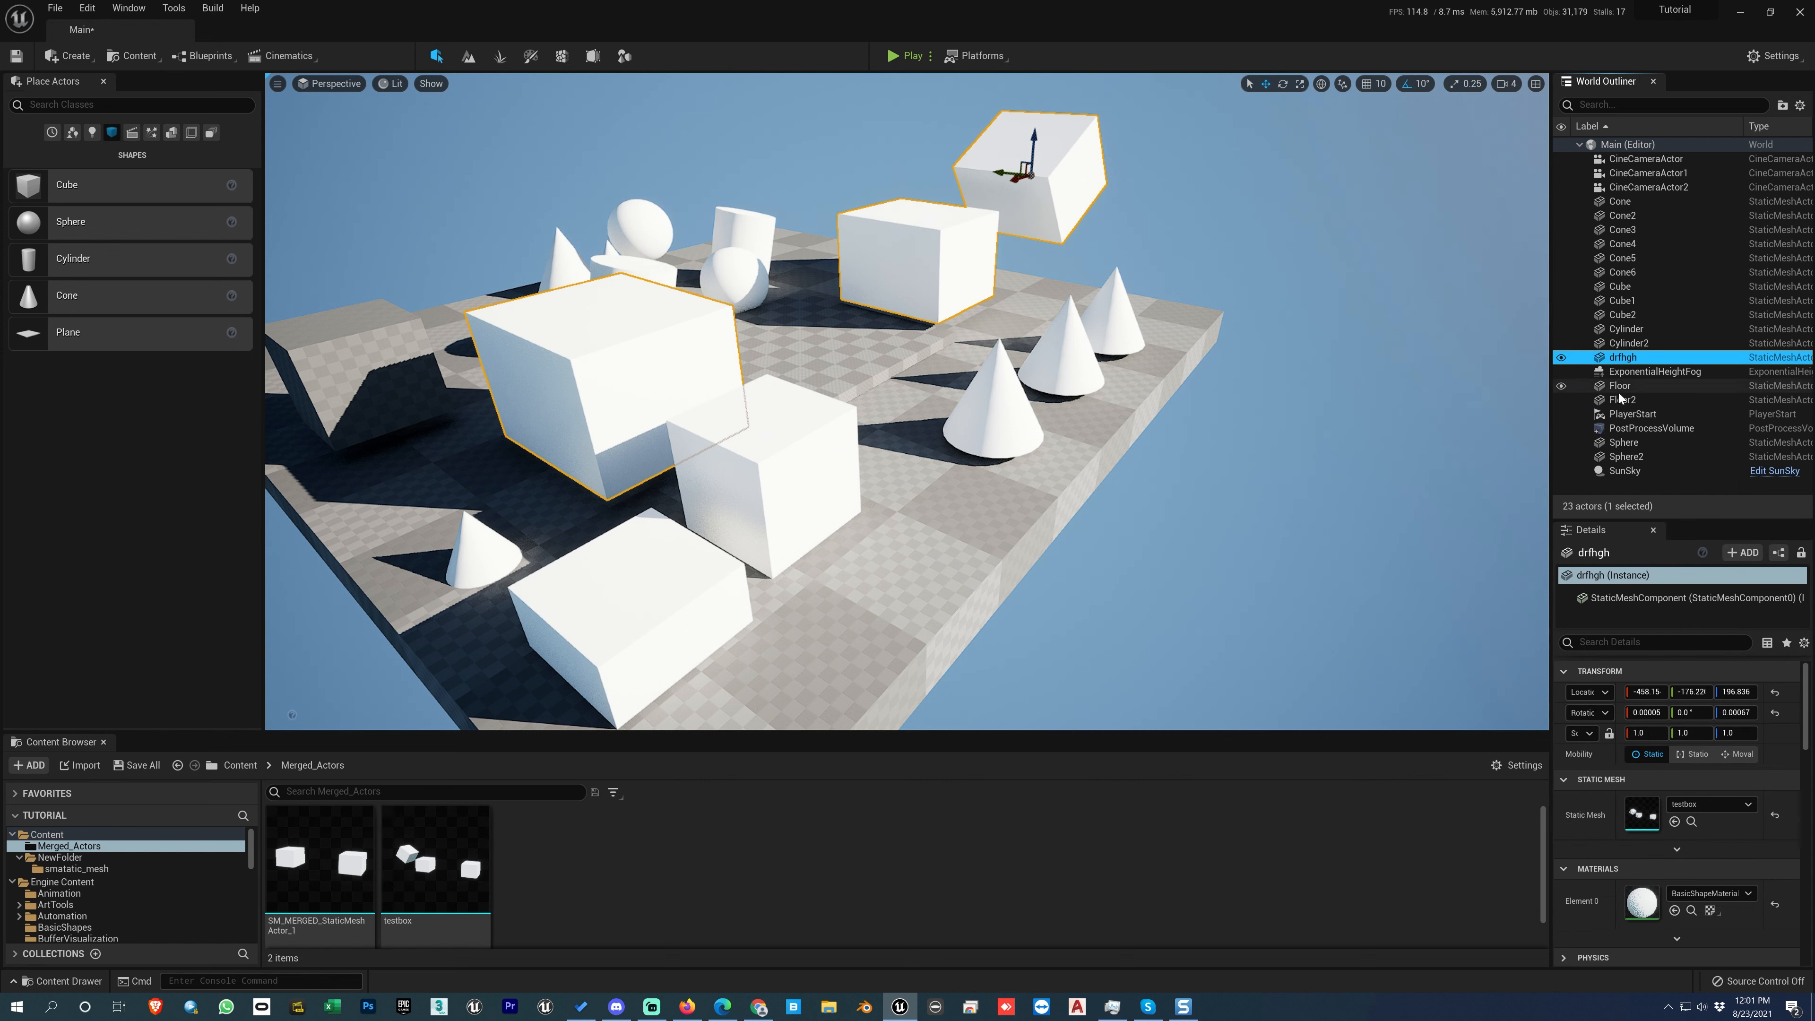
Step: Examine the commands available for the testbox static mesh asset, including Duplicate
{"action": "left_click", "coordinate": [768, 480]}
{"action": "left_click", "coordinate": [662, 391]}
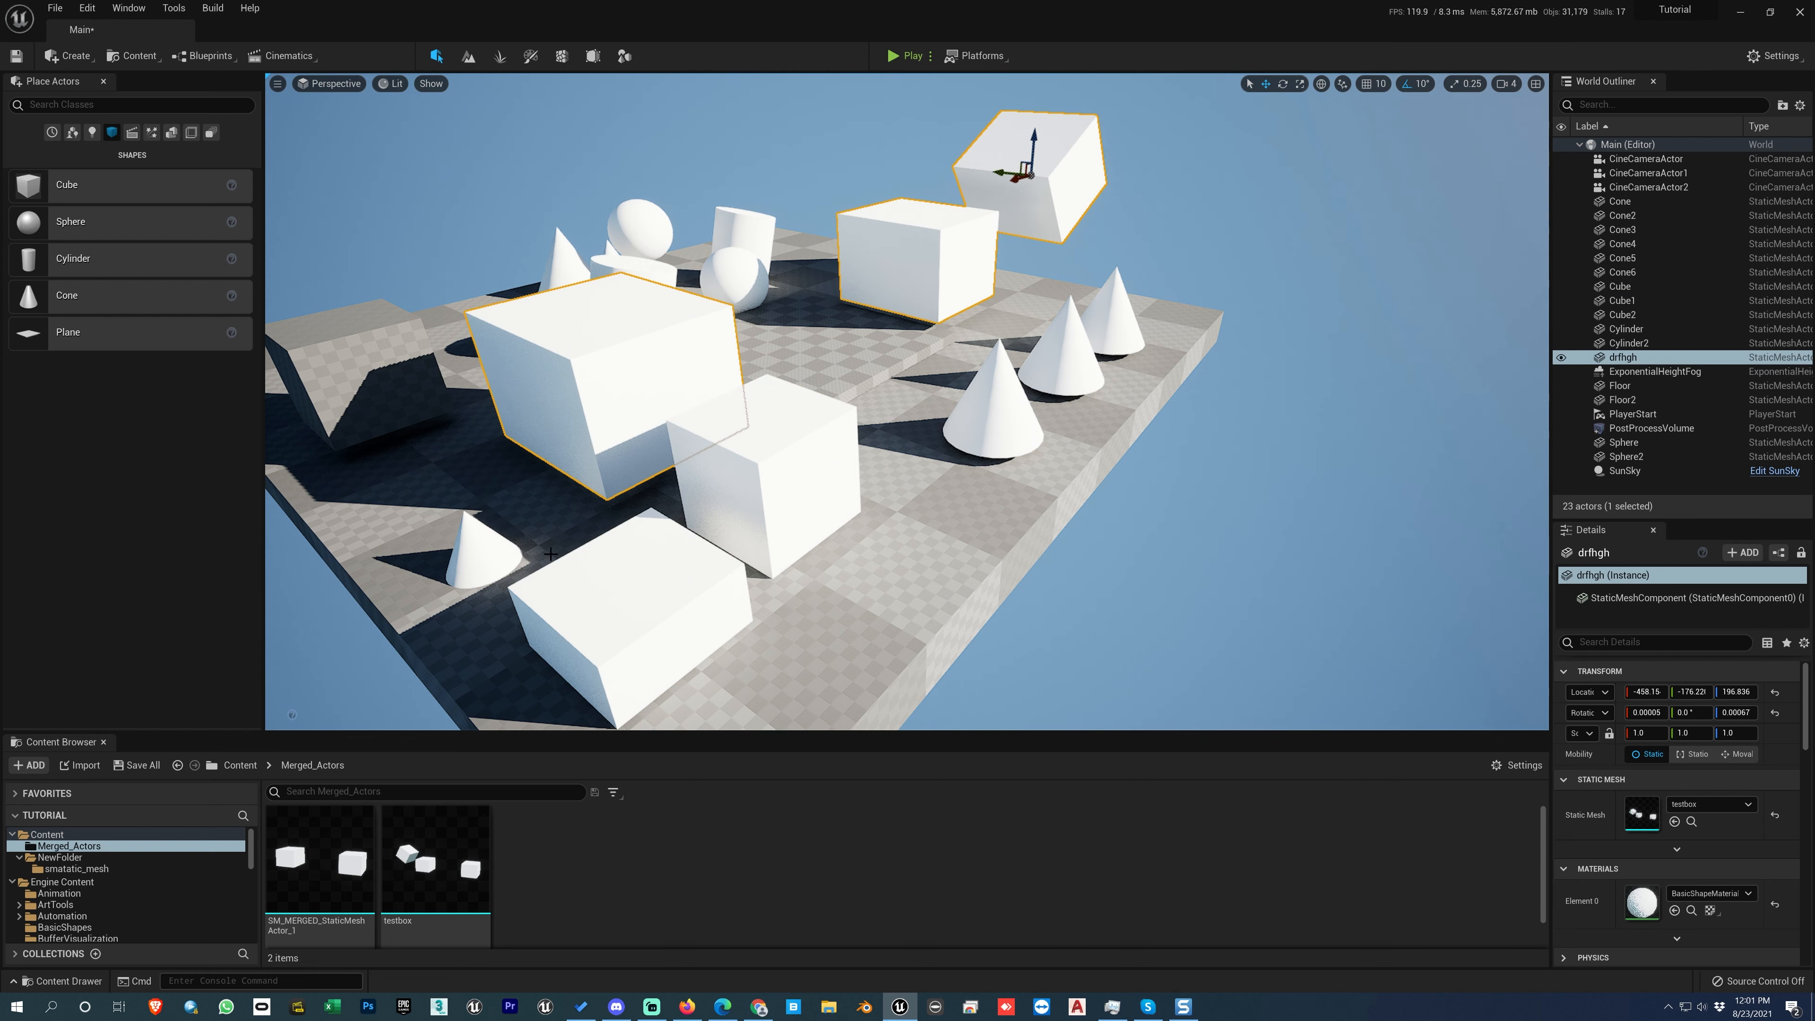
{"action": "right_click", "coordinate": [439, 856]}
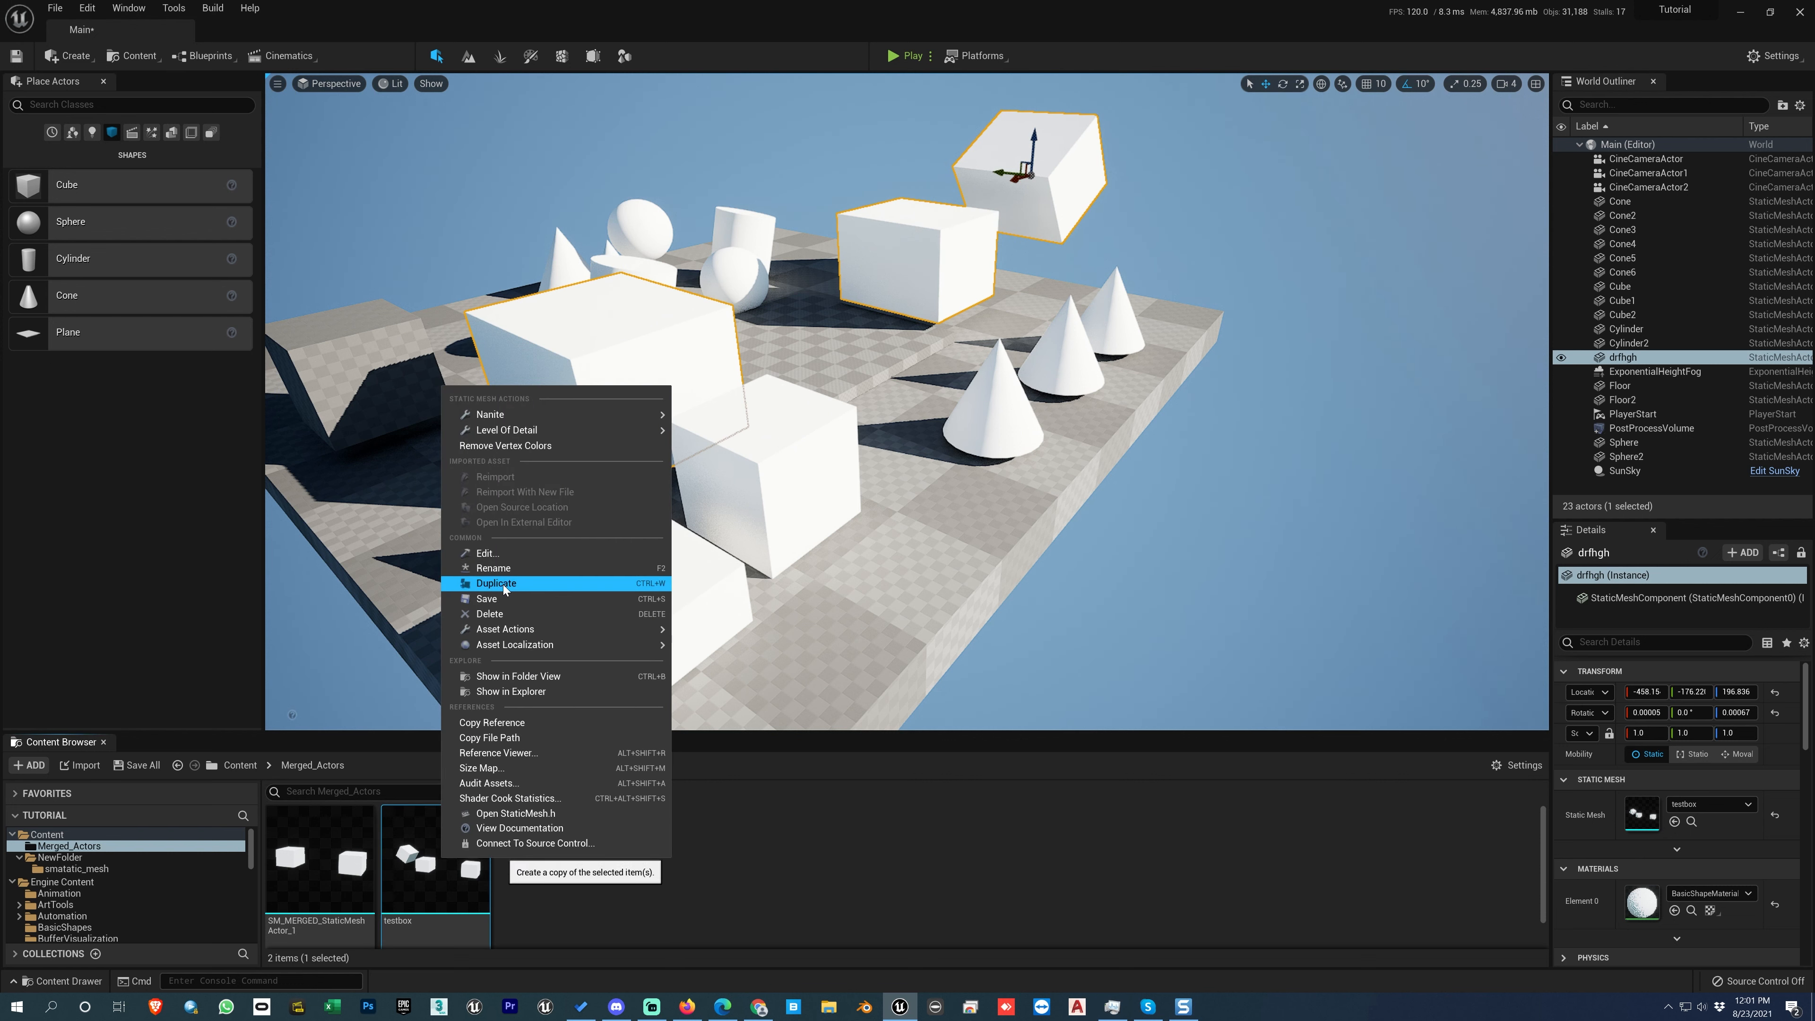
{"action": "left_click", "coordinate": [776, 865]}
{"action": "left_click", "coordinate": [411, 894]}
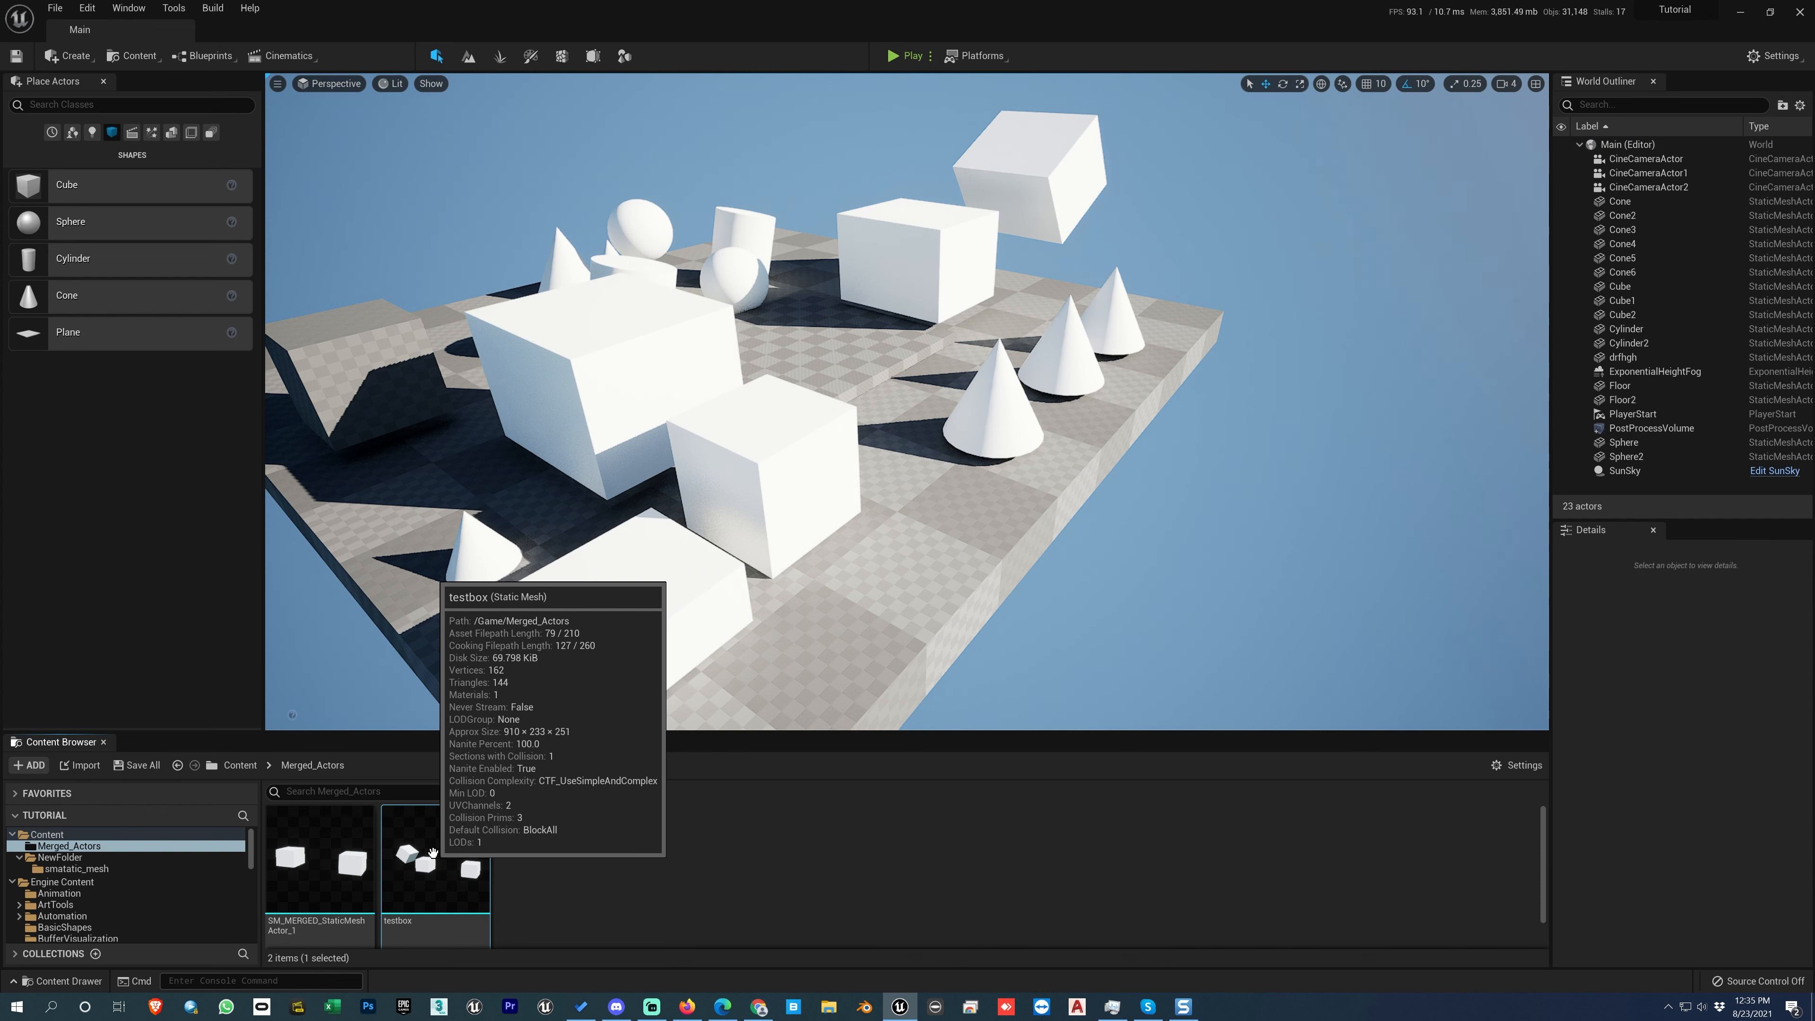
{"action": "right_click", "coordinate": [433, 853]}
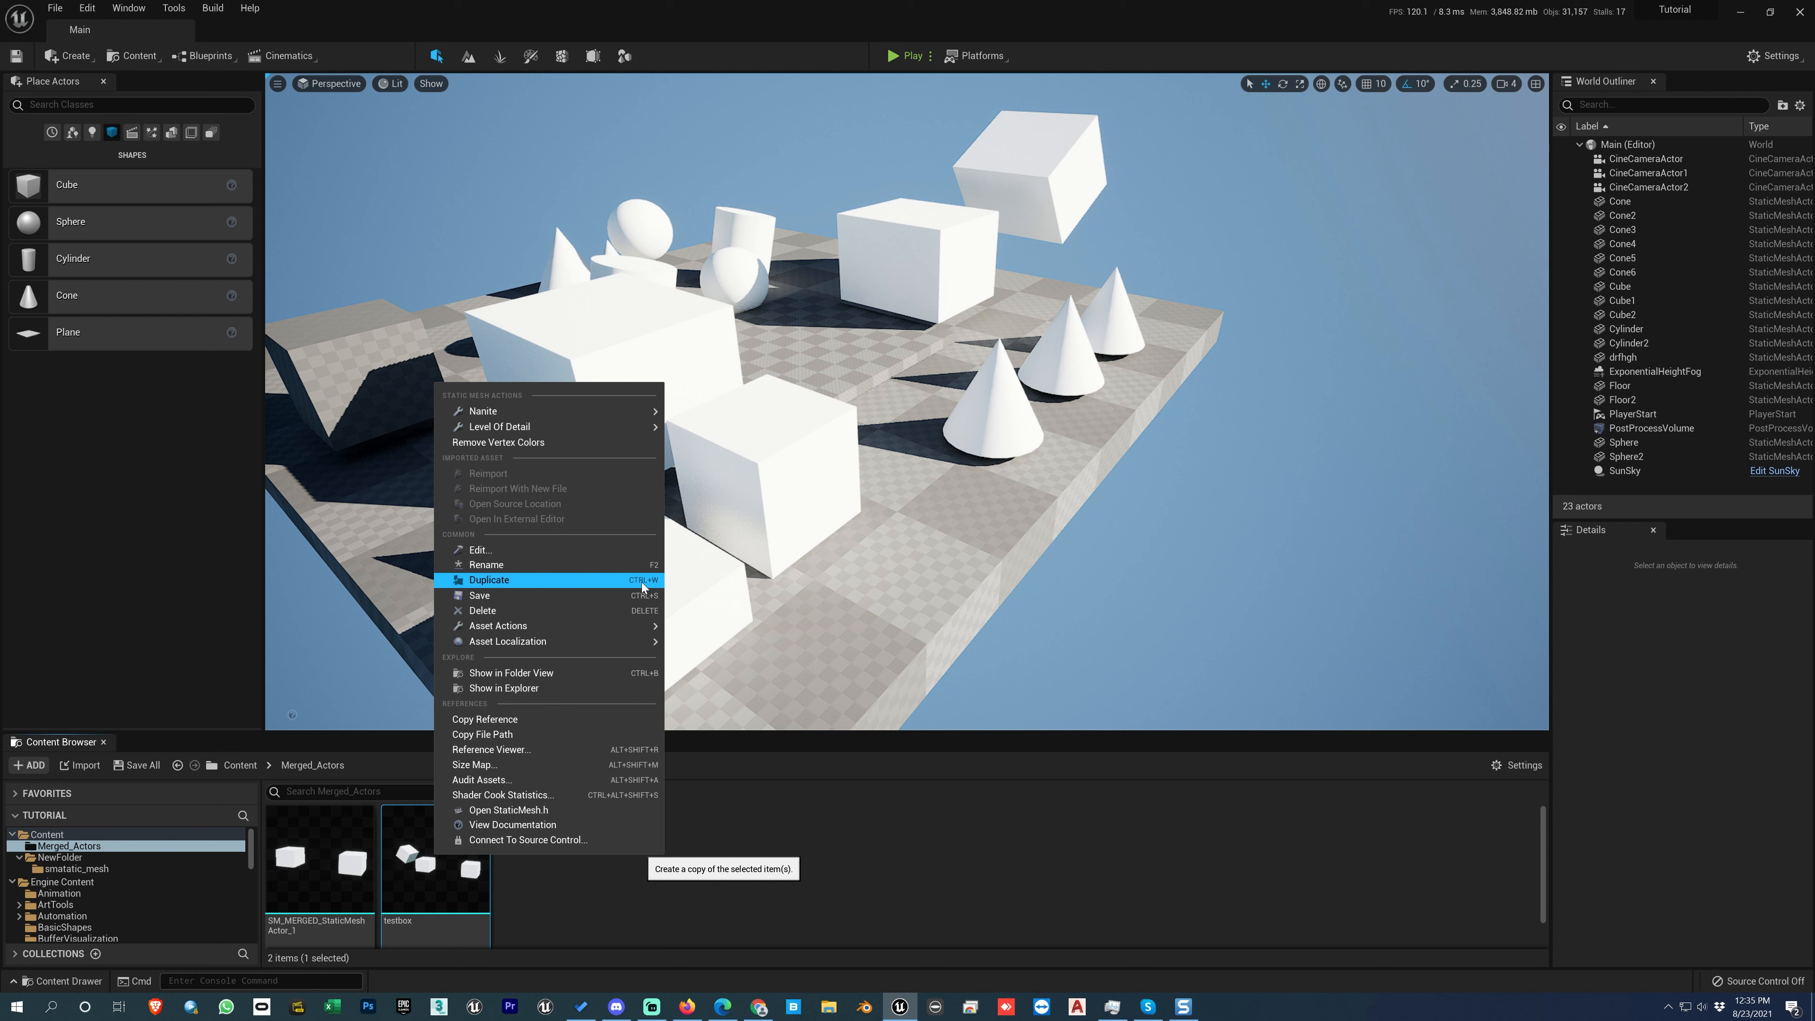
{"action": "left_click", "coordinate": [549, 890]}
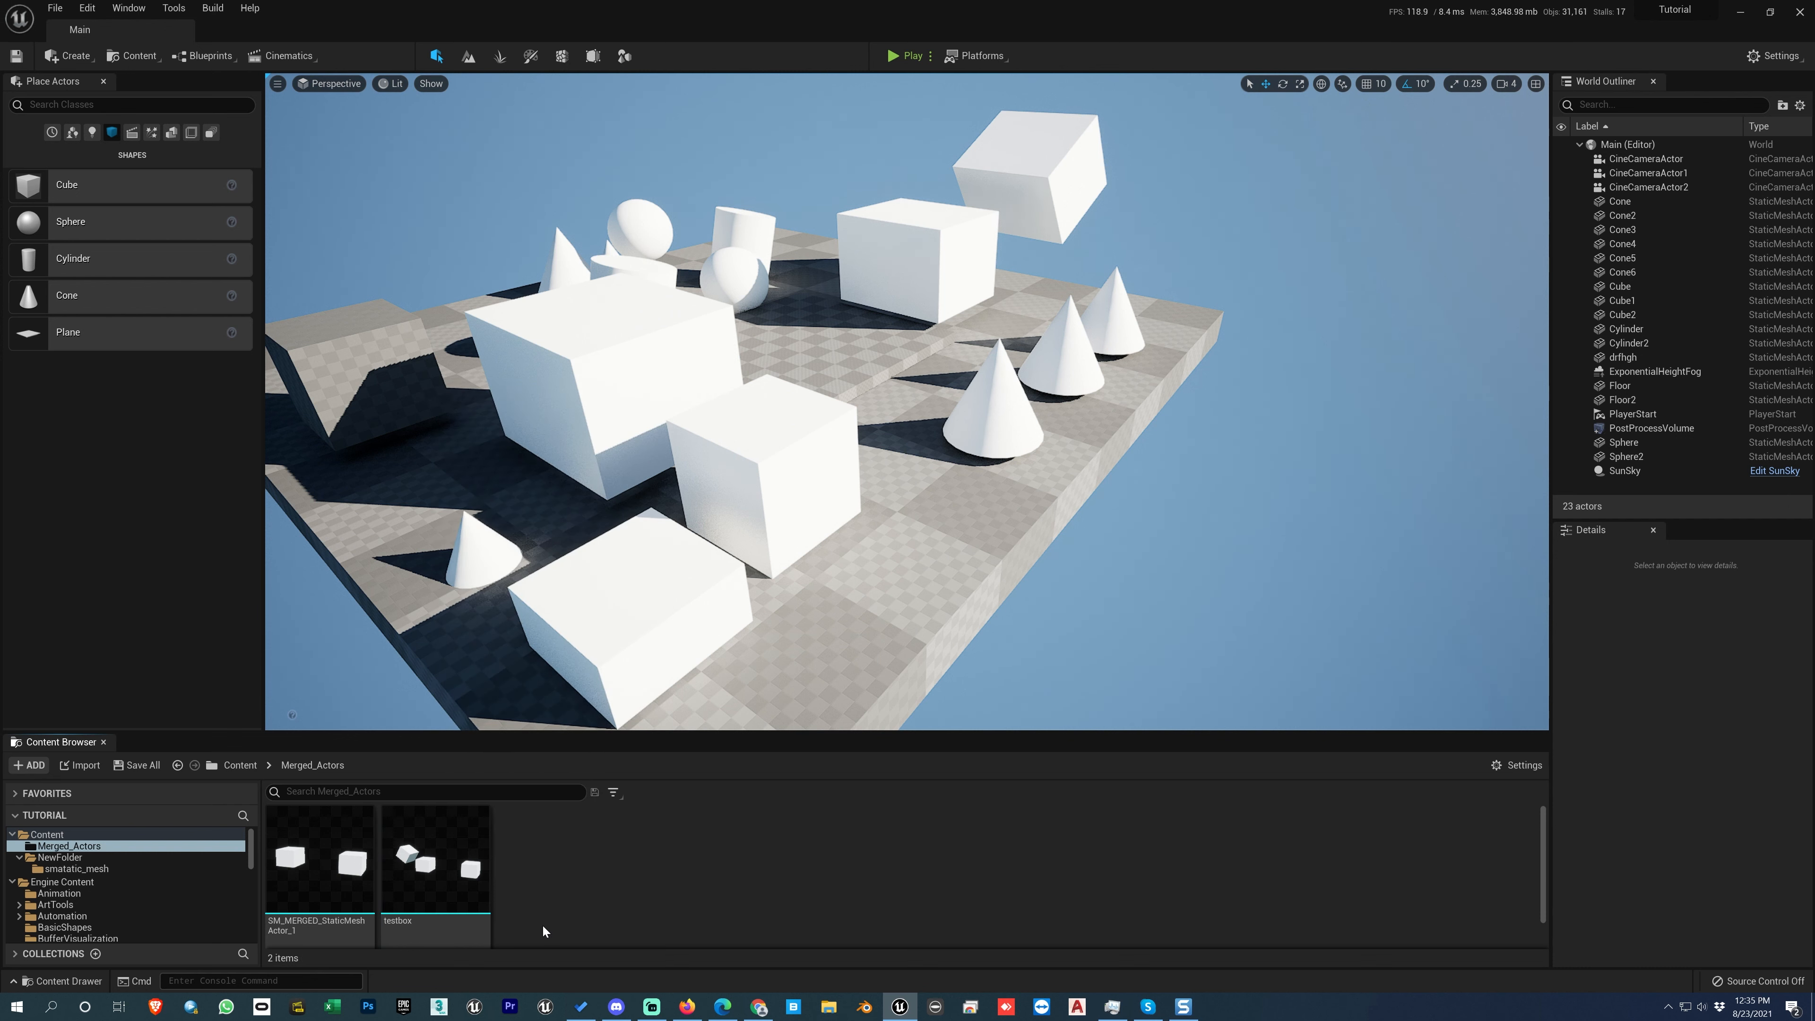
{"action": "left_click", "coordinate": [454, 866]}
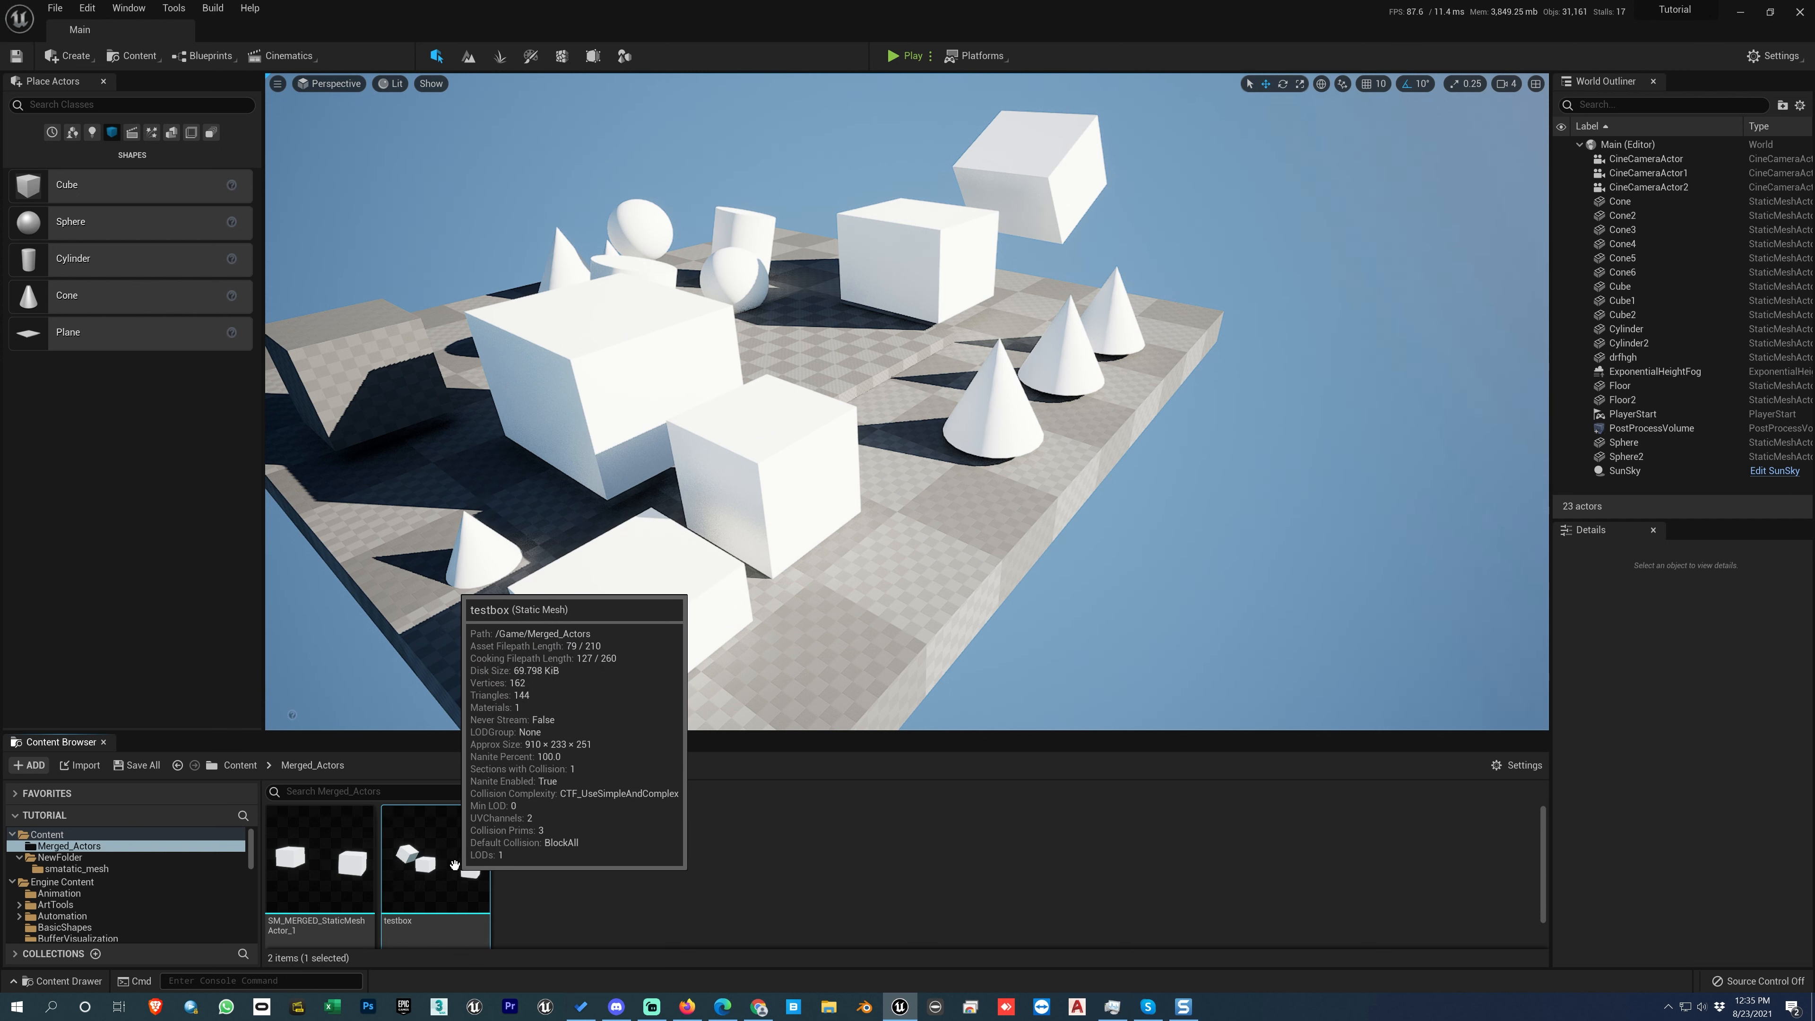
{"action": "right_click", "coordinate": [453, 866]}
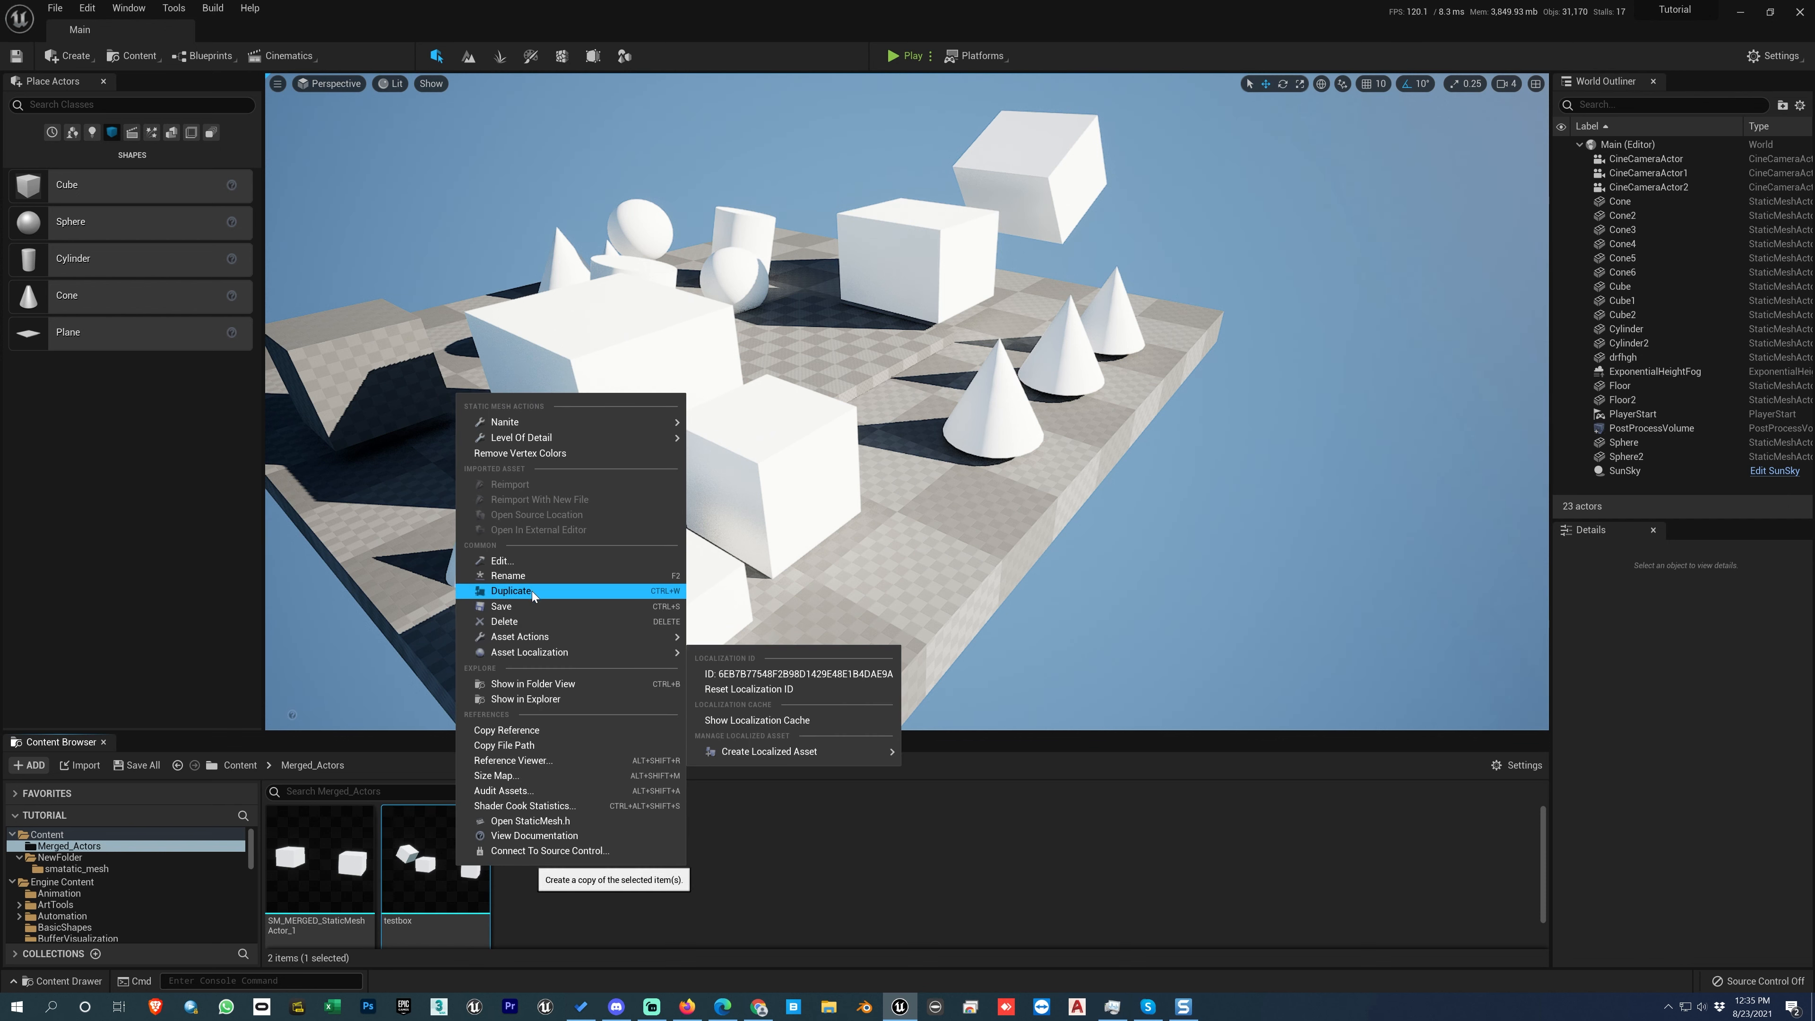
{"action": "left_click", "coordinate": [634, 903]}
{"action": "left_click", "coordinate": [461, 869]}
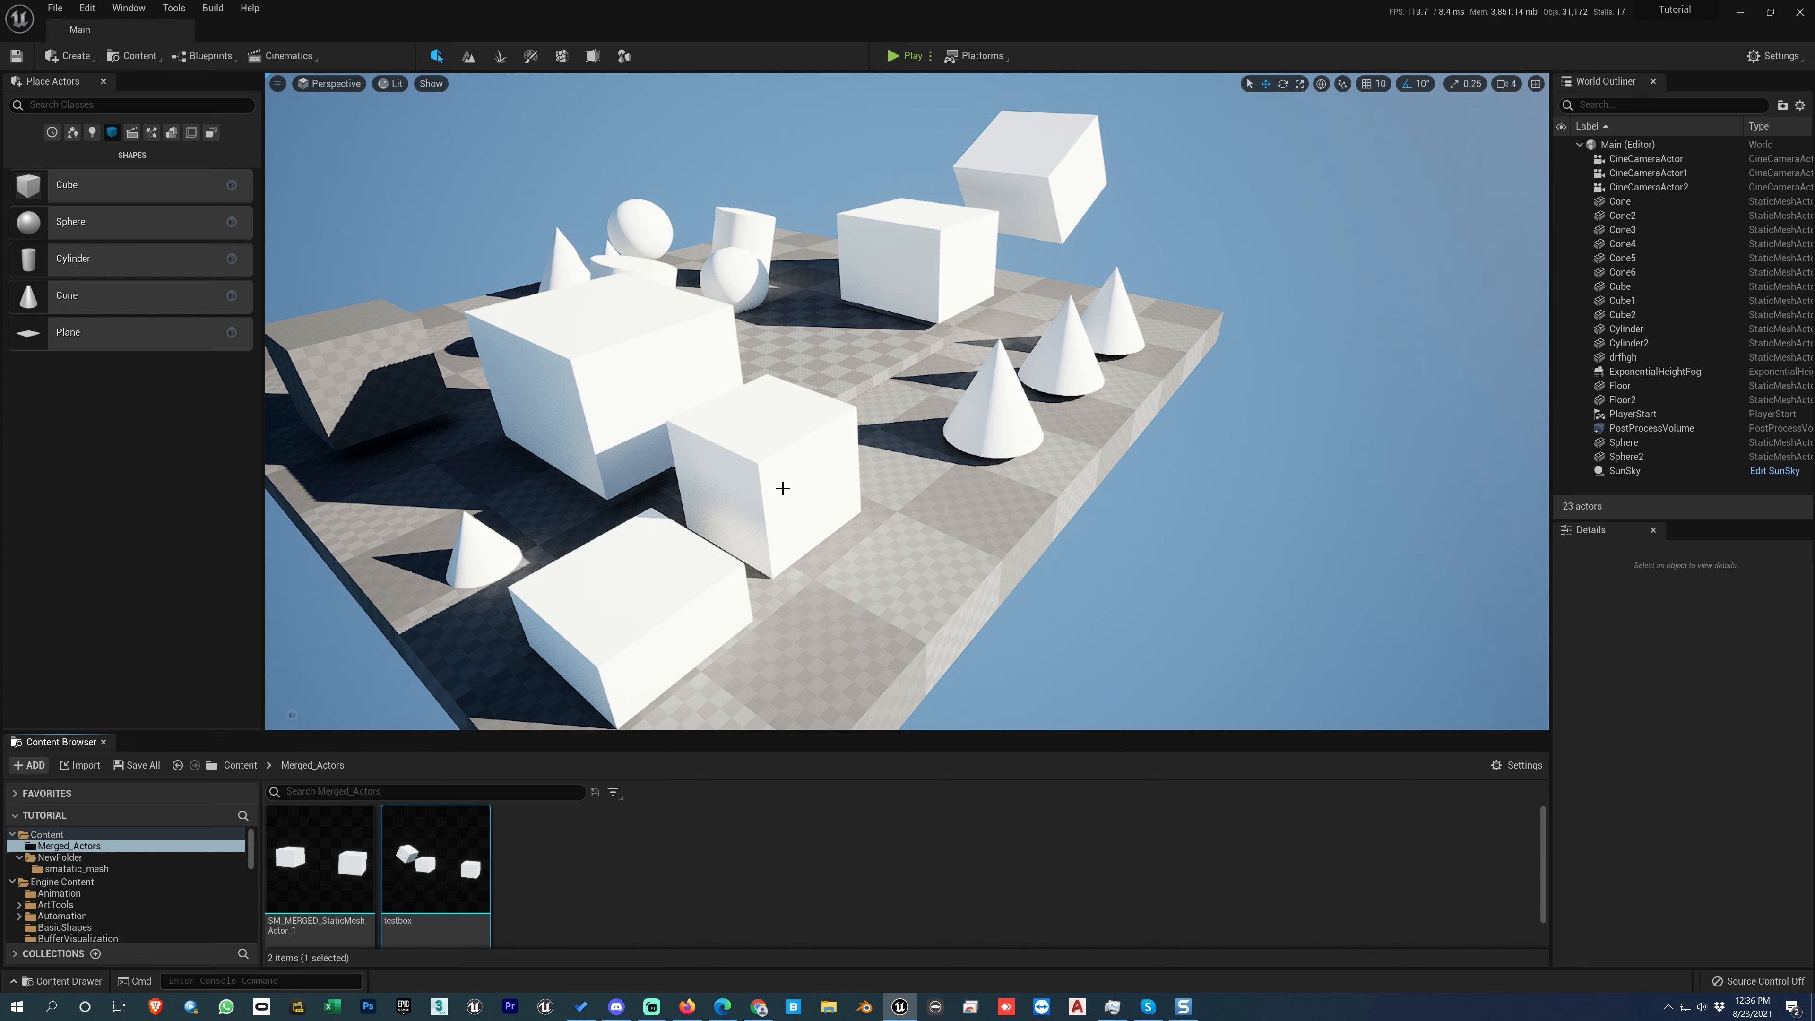
Step: Duplicate the testbox asset in the Merged_Actors folder and name the copy fvghghgh
{"action": "mouse_move", "coordinate": [417, 870]}
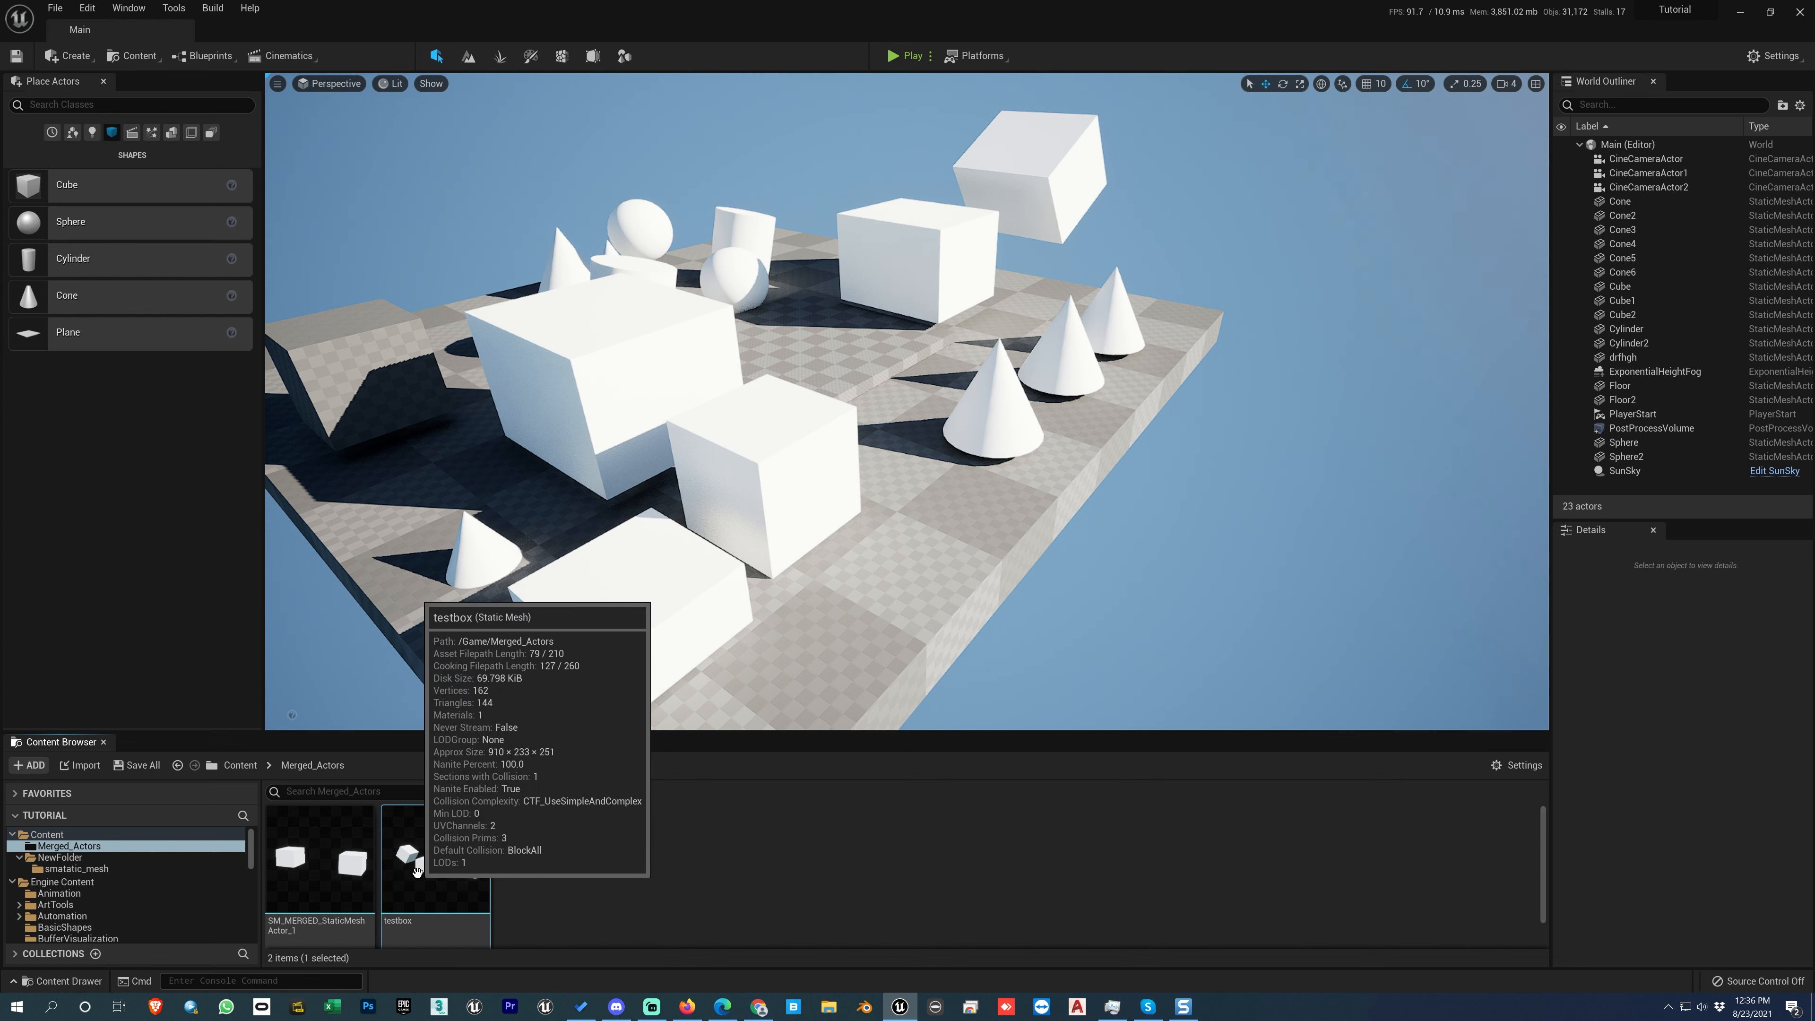
{"action": "right_click", "coordinate": [419, 879]}
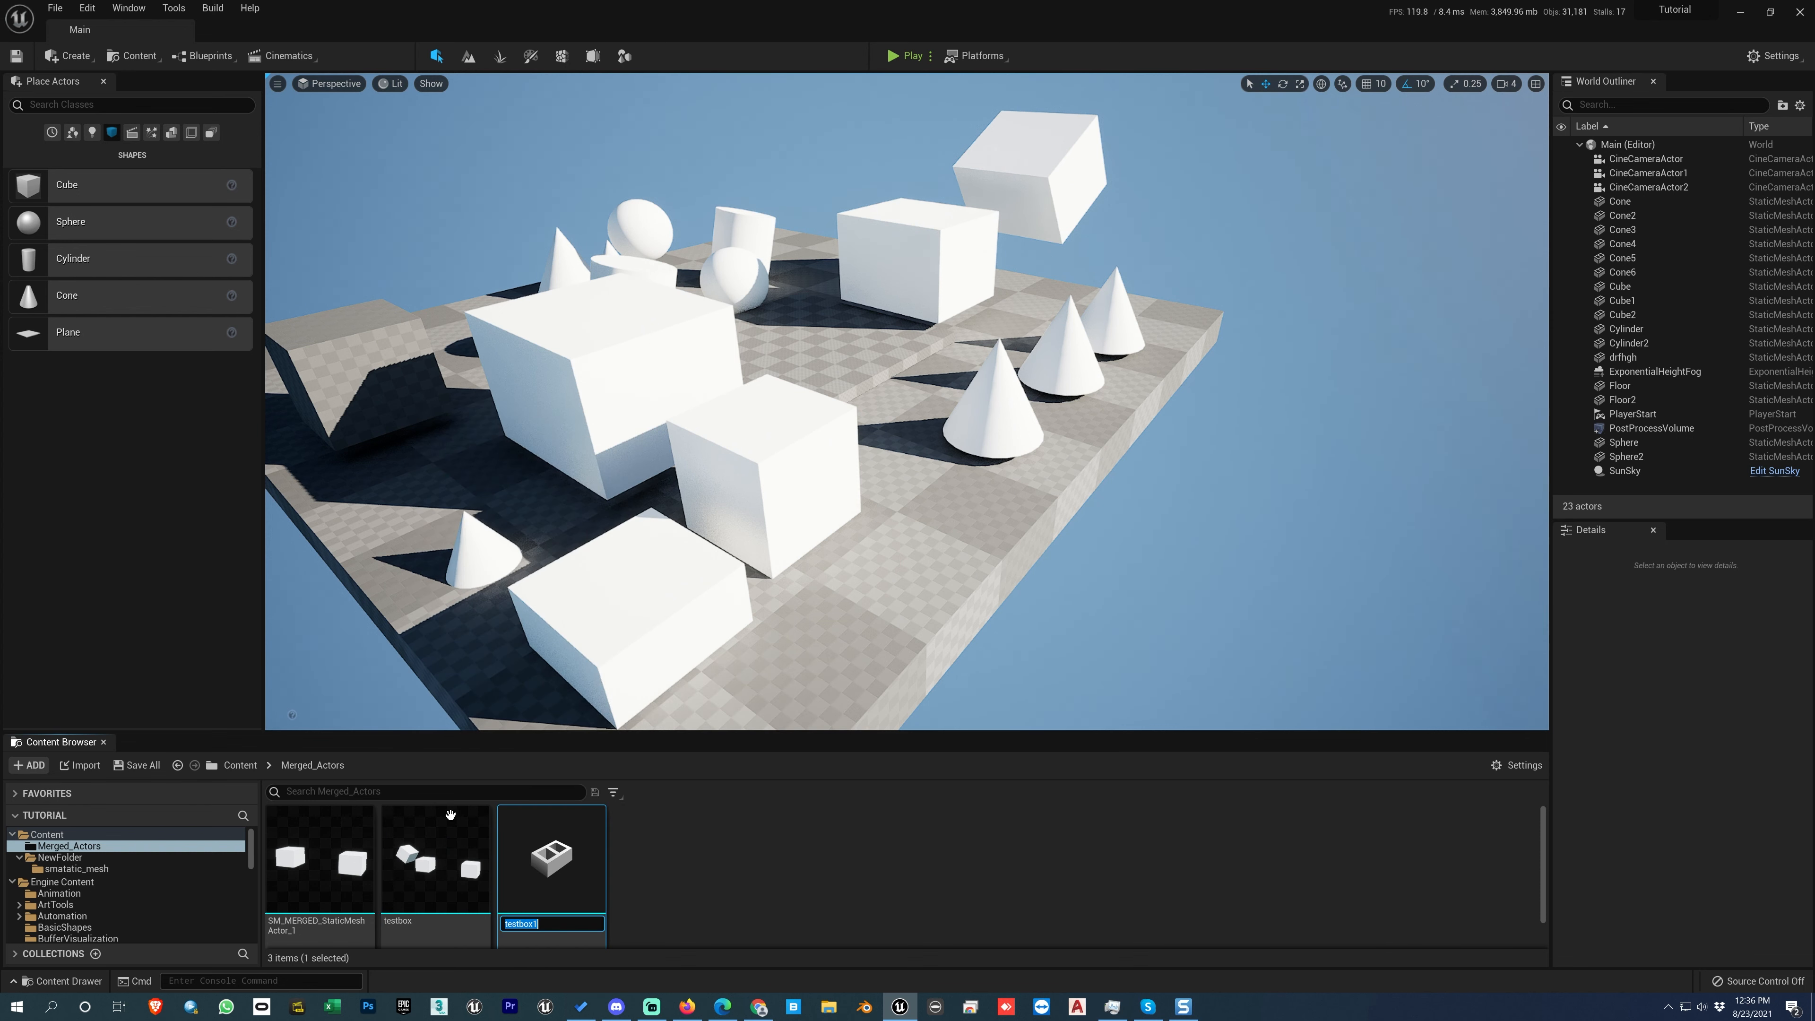
{"action": "type", "text": "fvghghgh"}
{"action": "key", "text": "Return"}
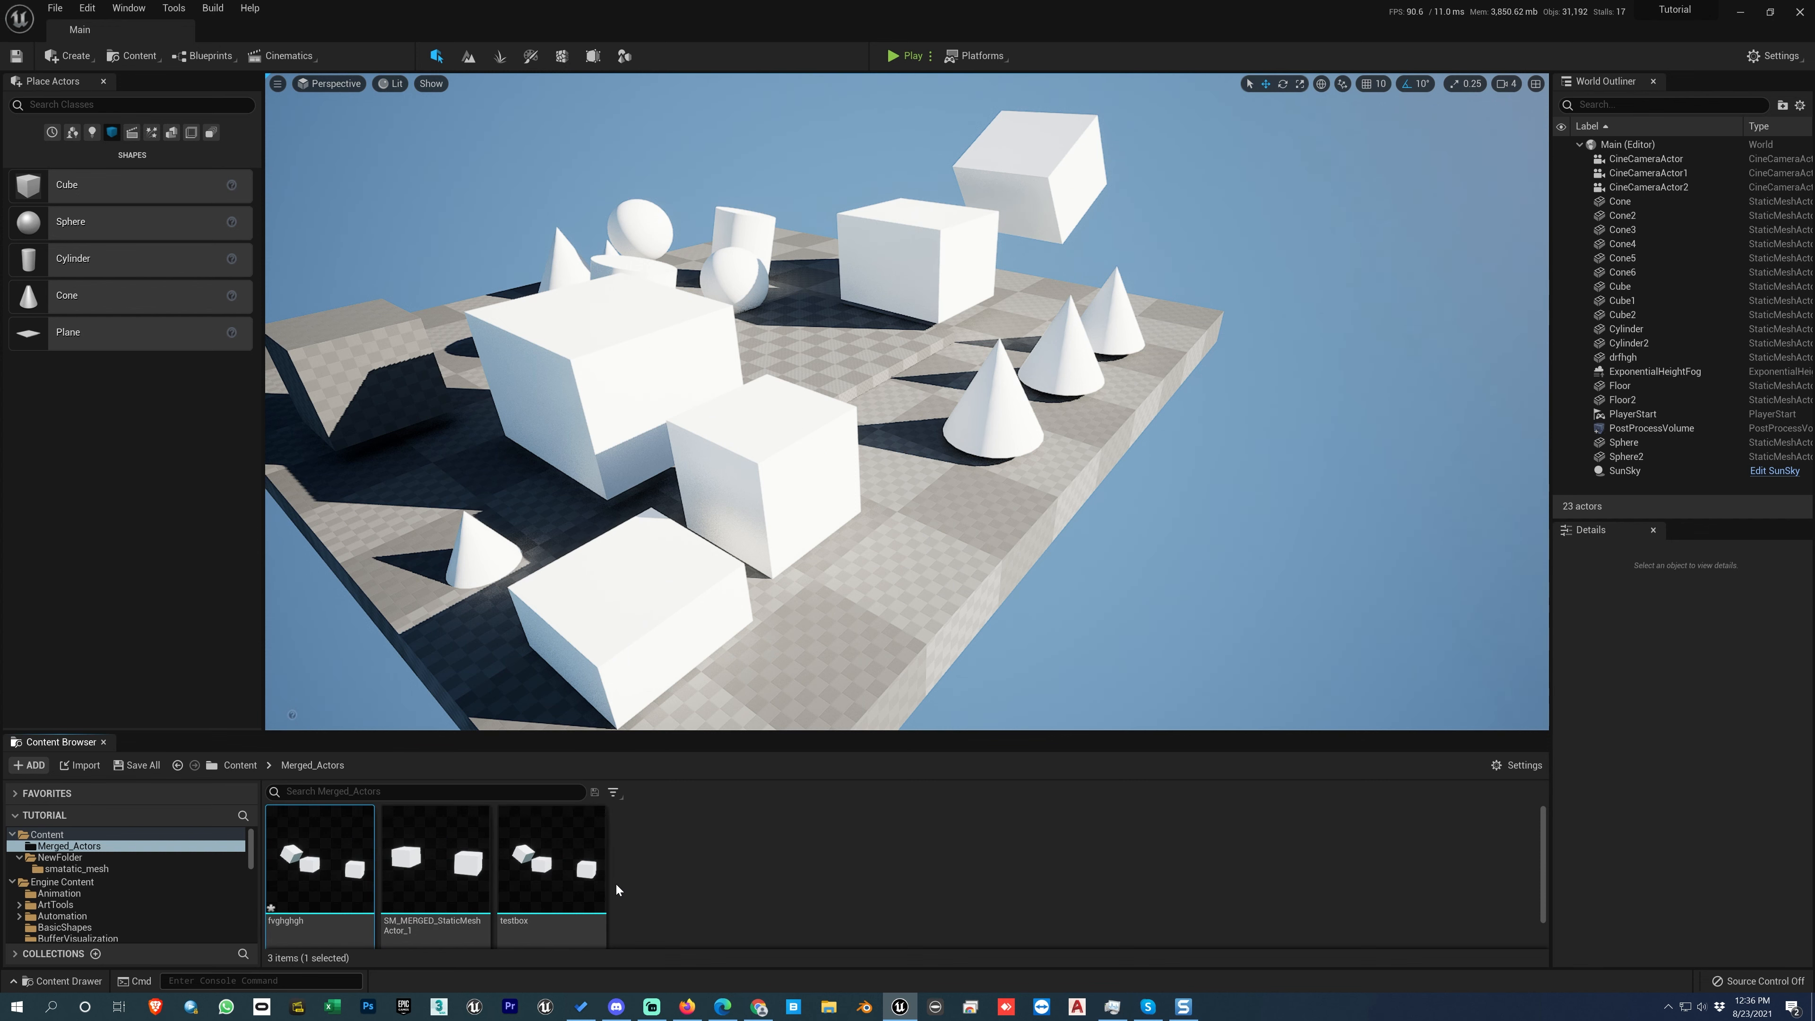
Step: Examine the Save and Asset Actions commands available for the testbox and fvghghgh static mesh assets
{"action": "right_click", "coordinate": [559, 862]}
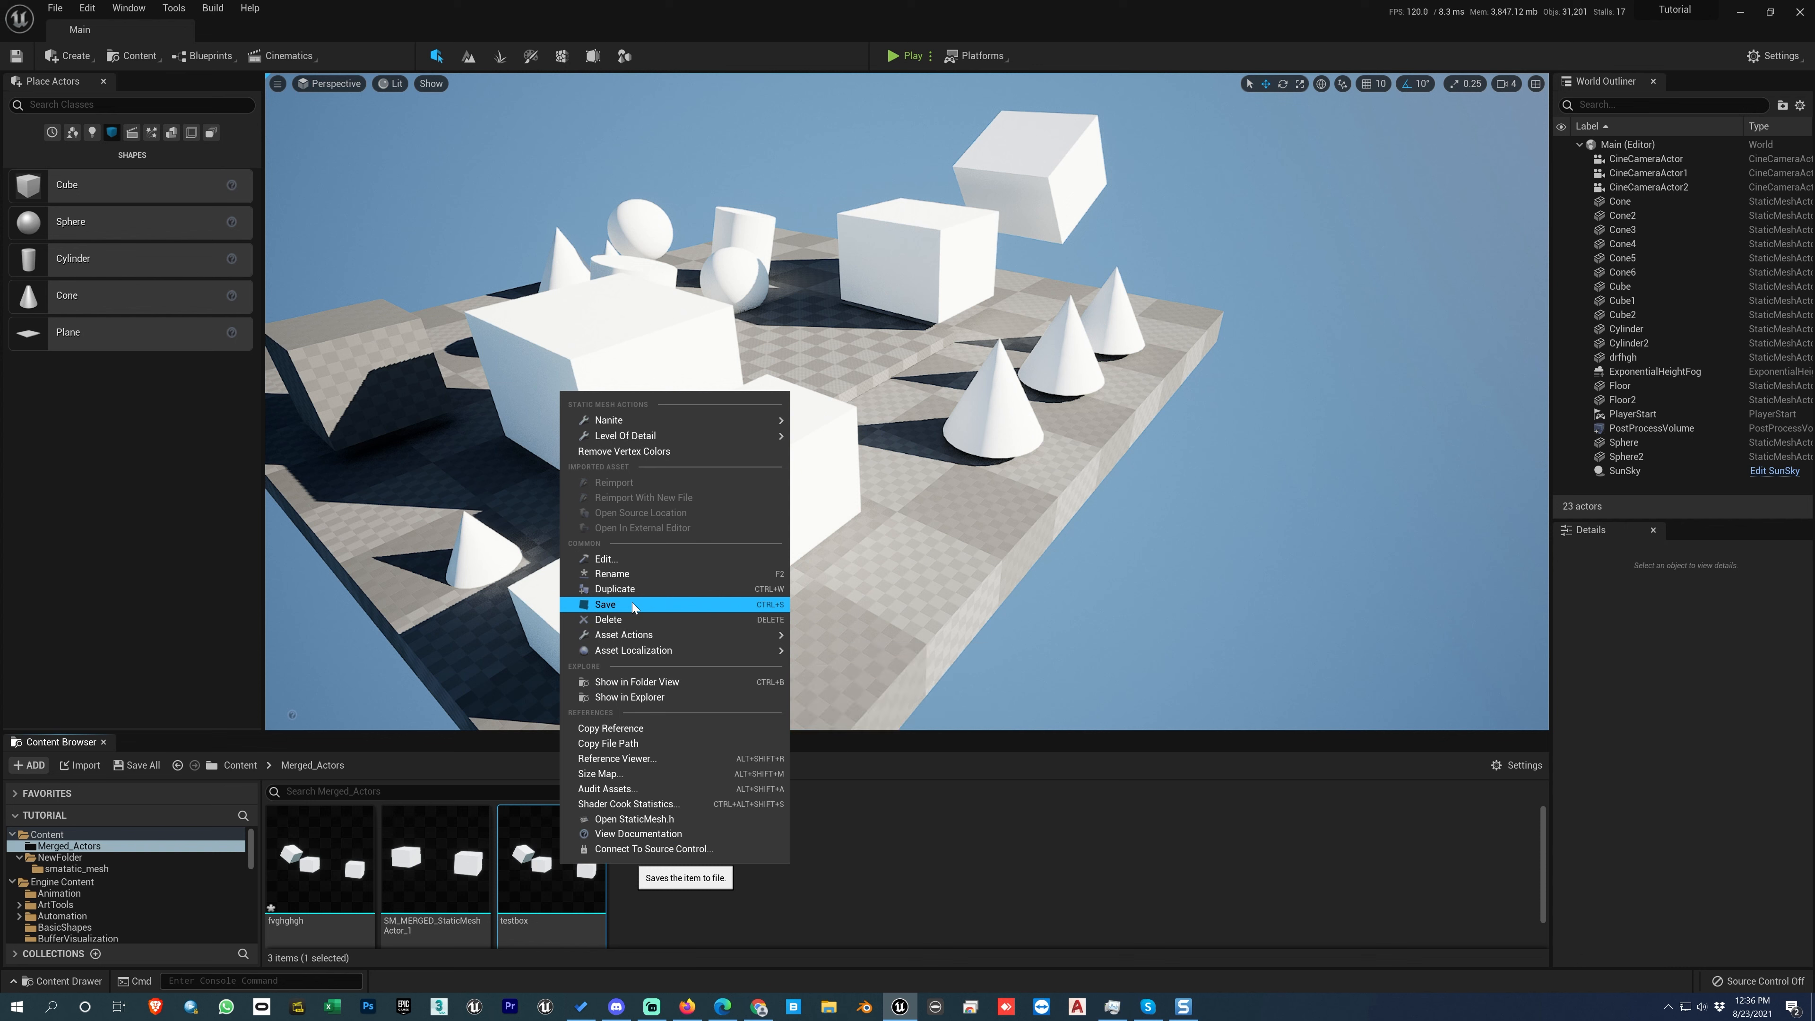
{"action": "left_click", "coordinate": [326, 920]}
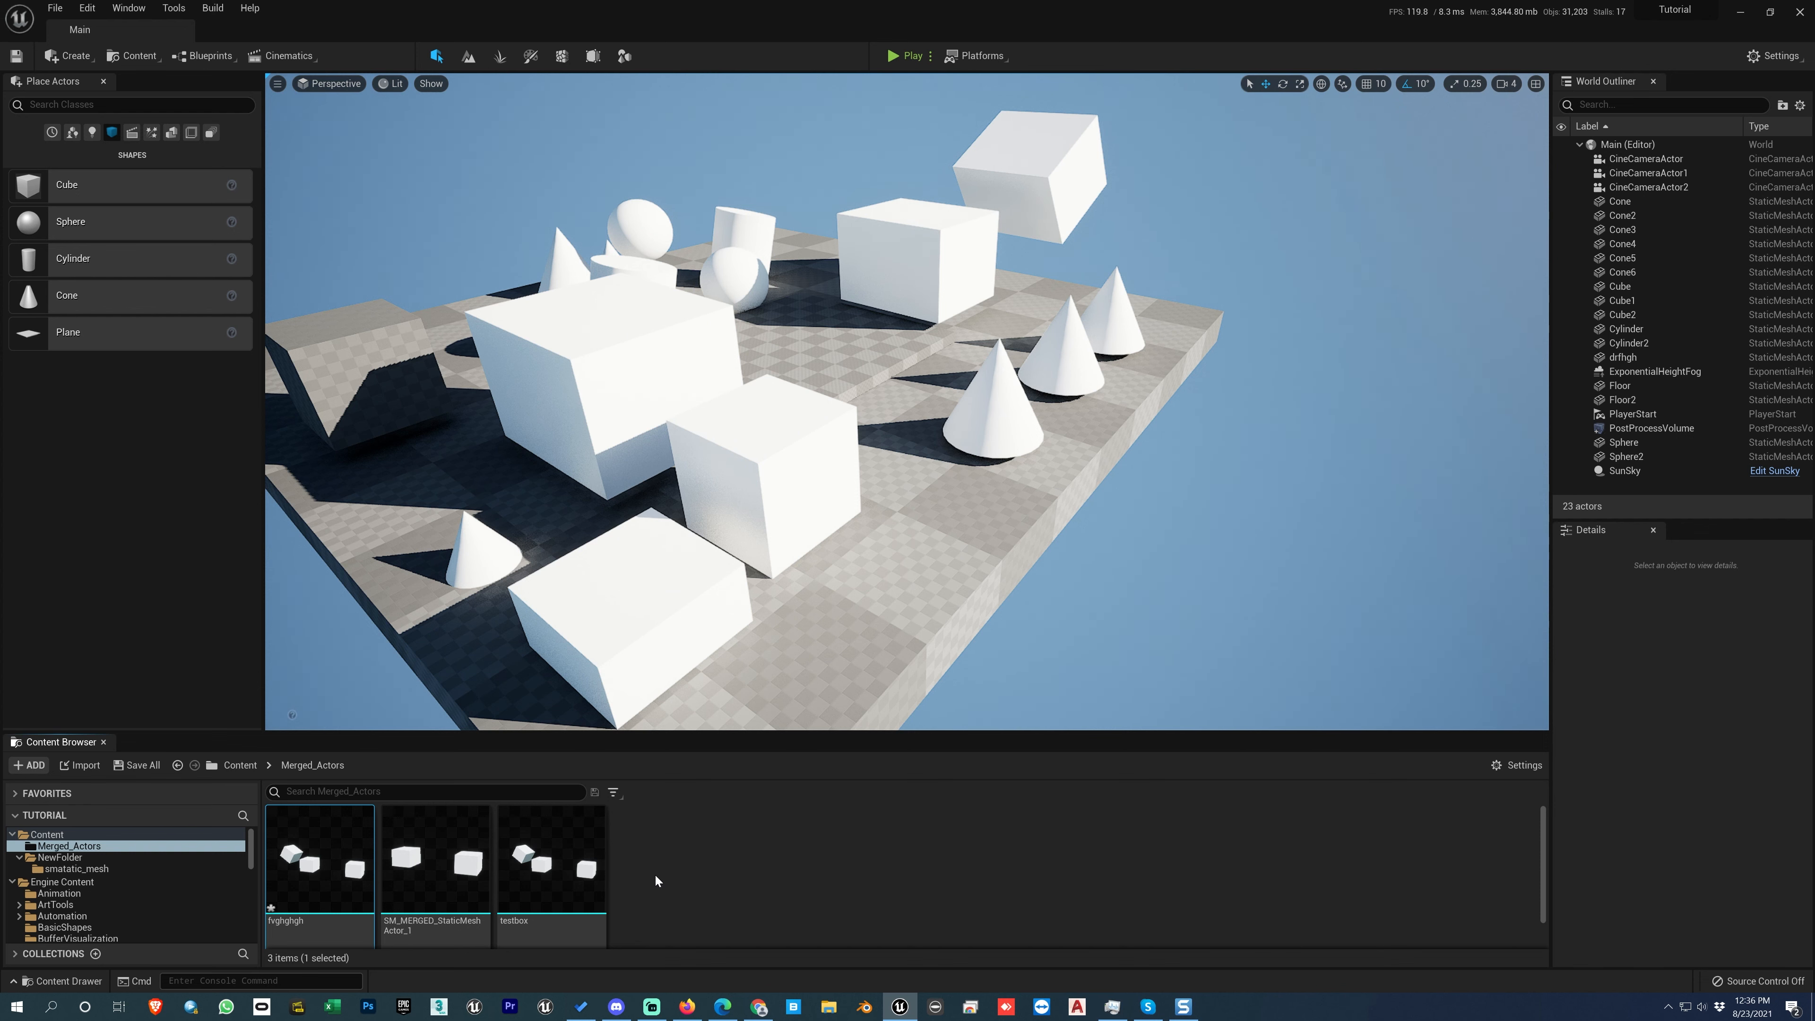
{"action": "mouse_move", "coordinate": [272, 910]}
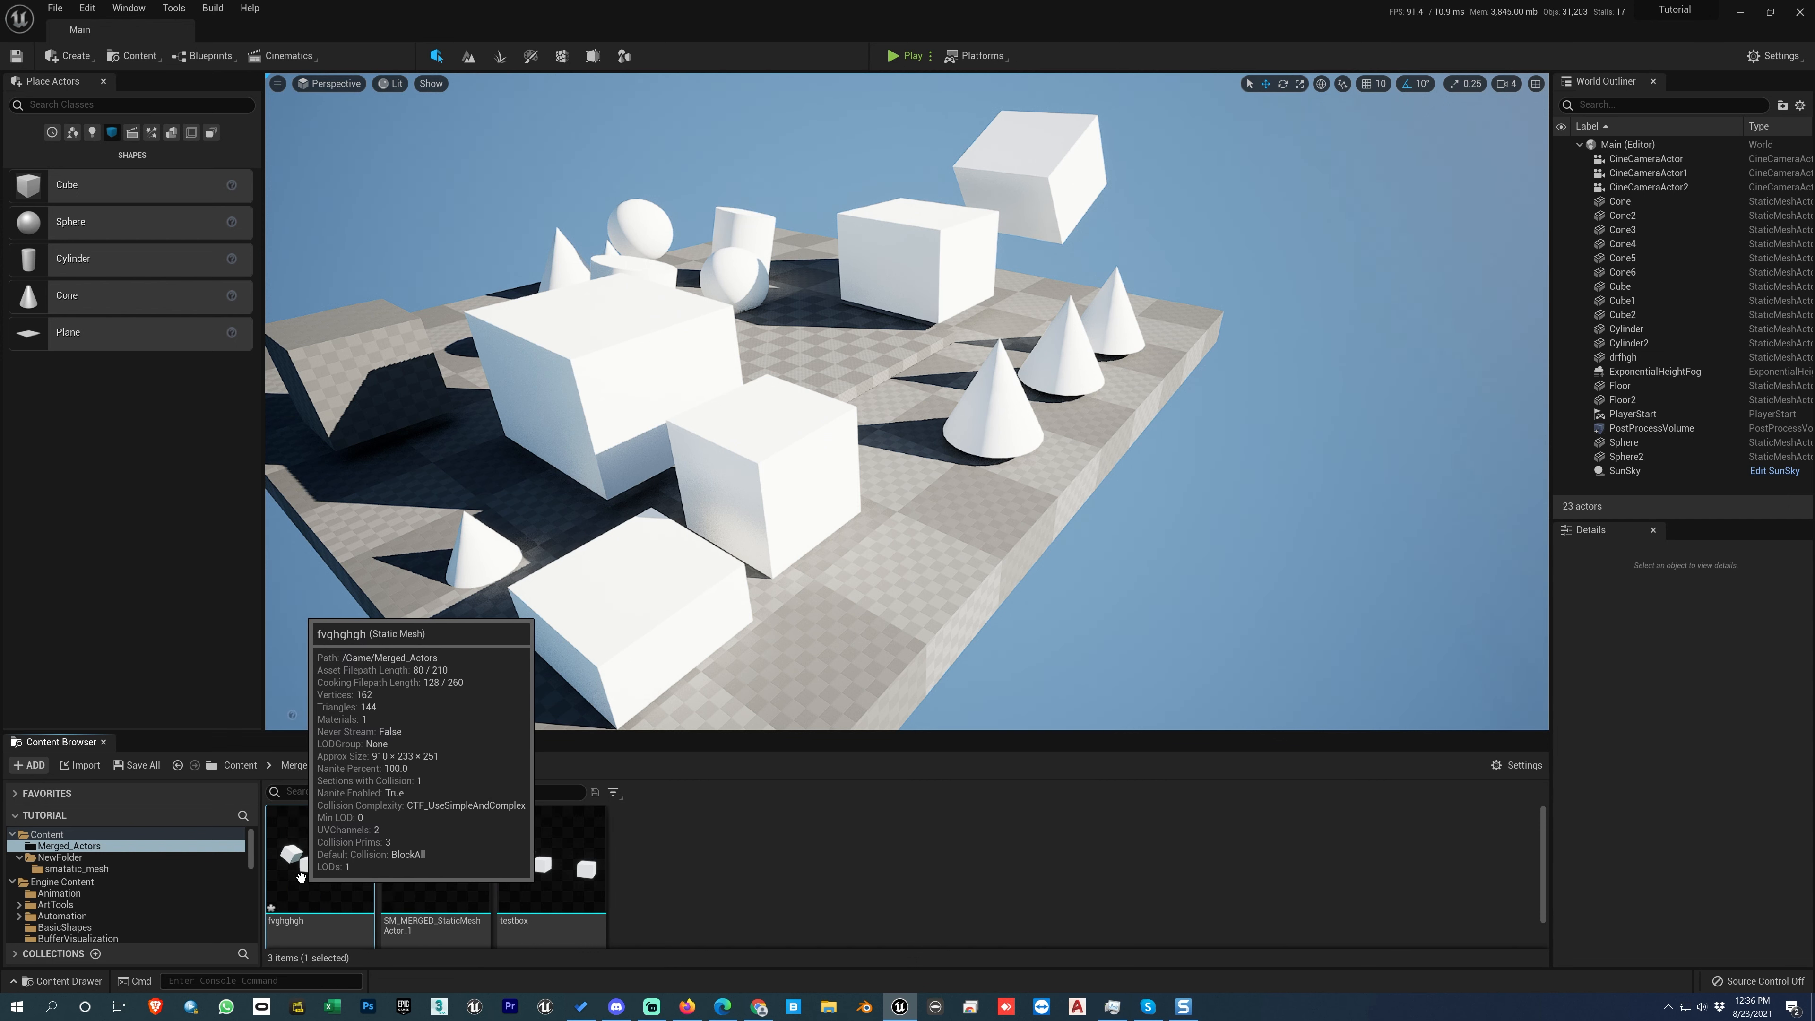
{"action": "right_click", "coordinate": [299, 878]}
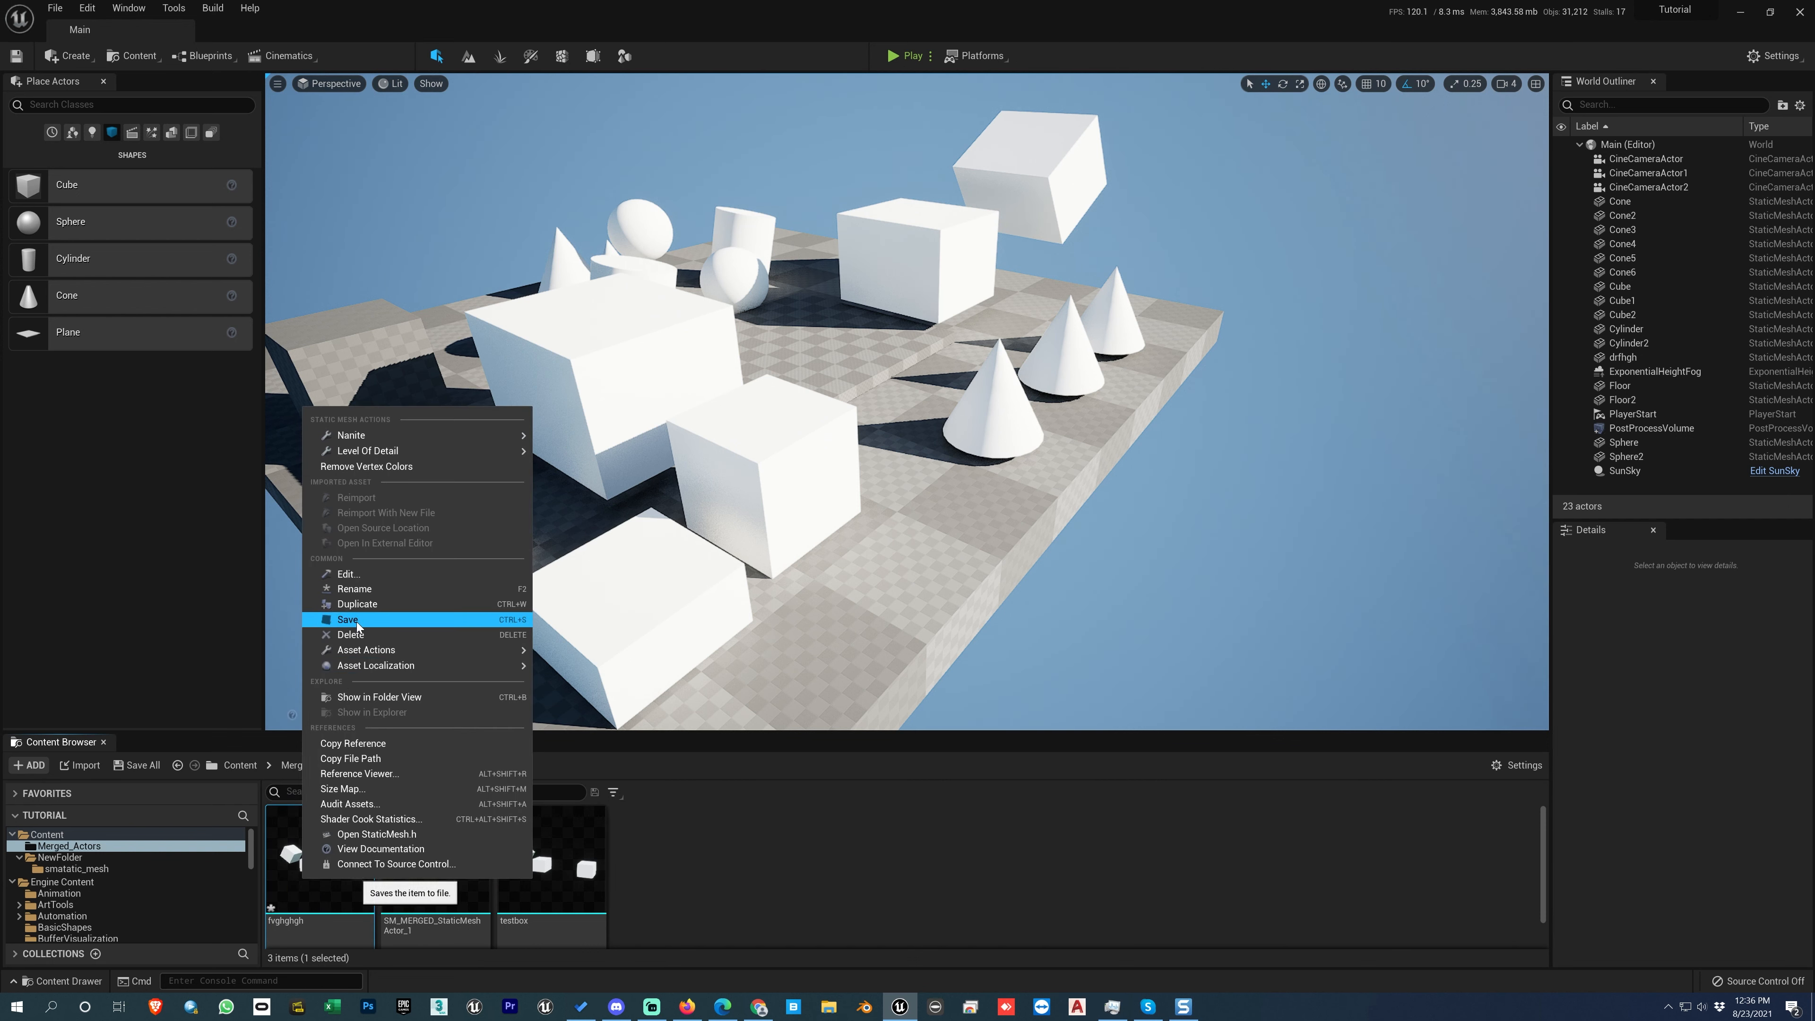
{"action": "left_click", "coordinate": [665, 856]}
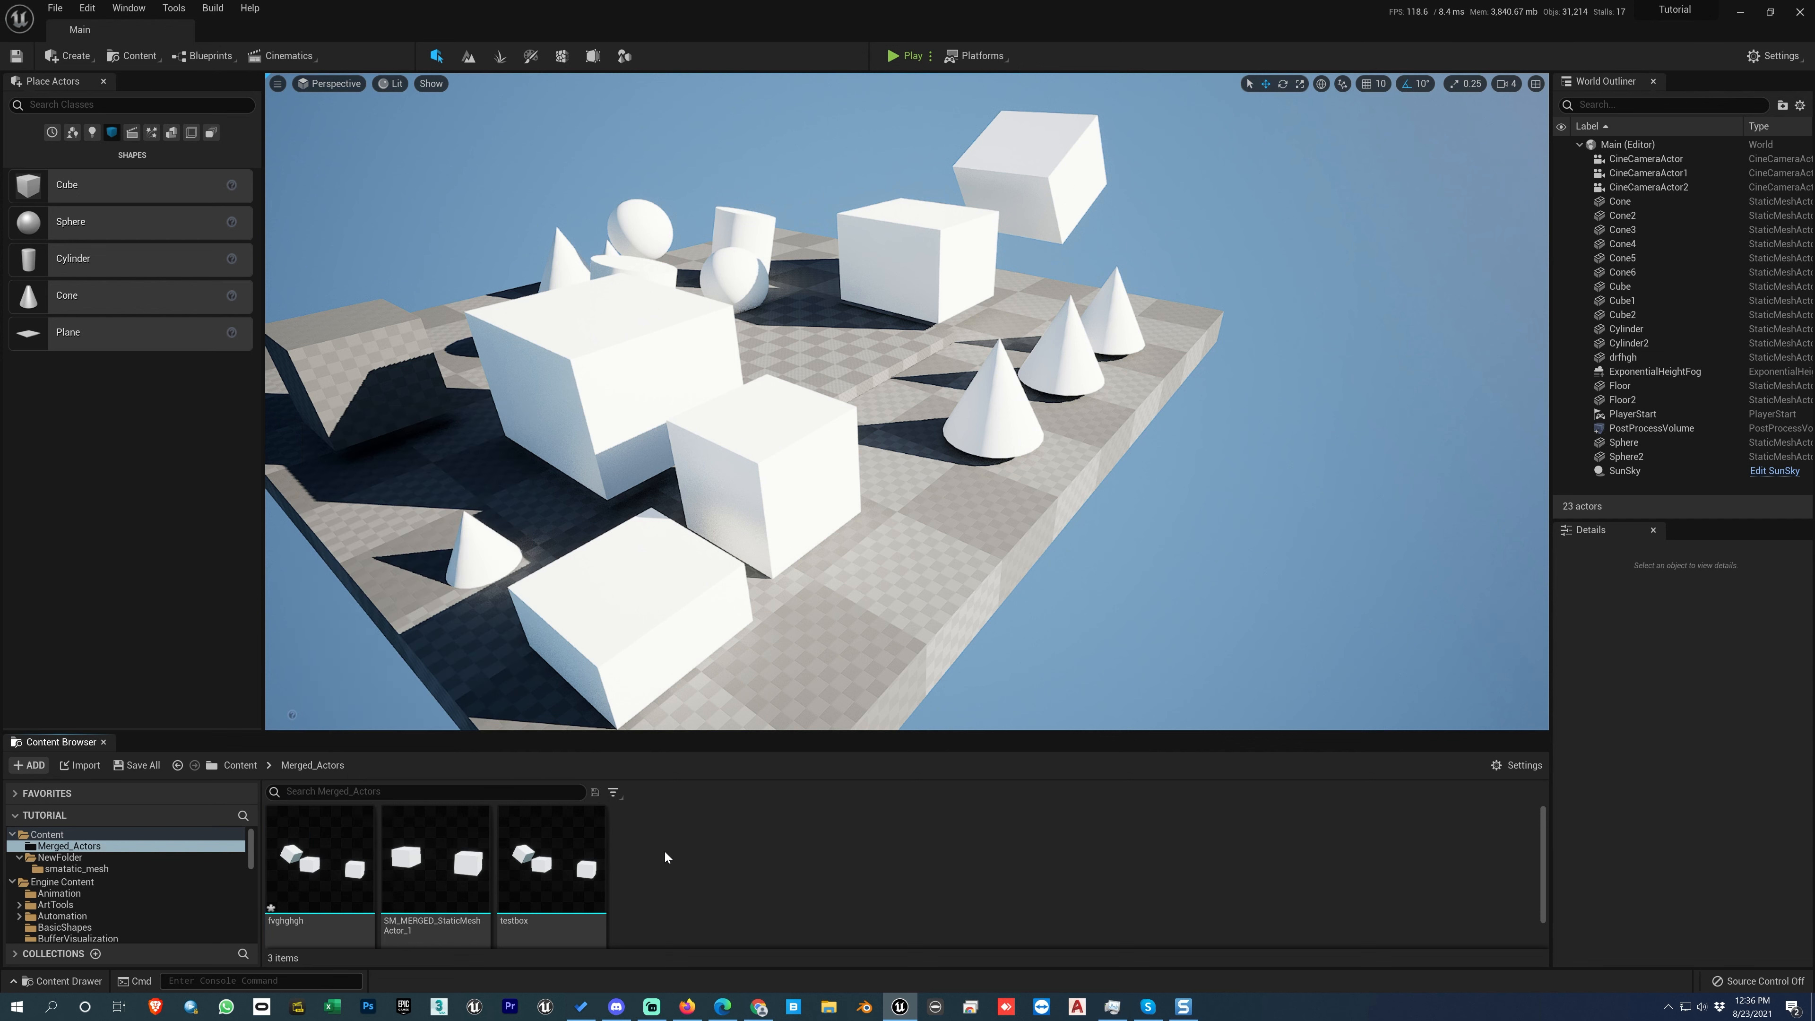
{"action": "left_click", "coordinate": [339, 878]}
{"action": "right_click", "coordinate": [340, 878]}
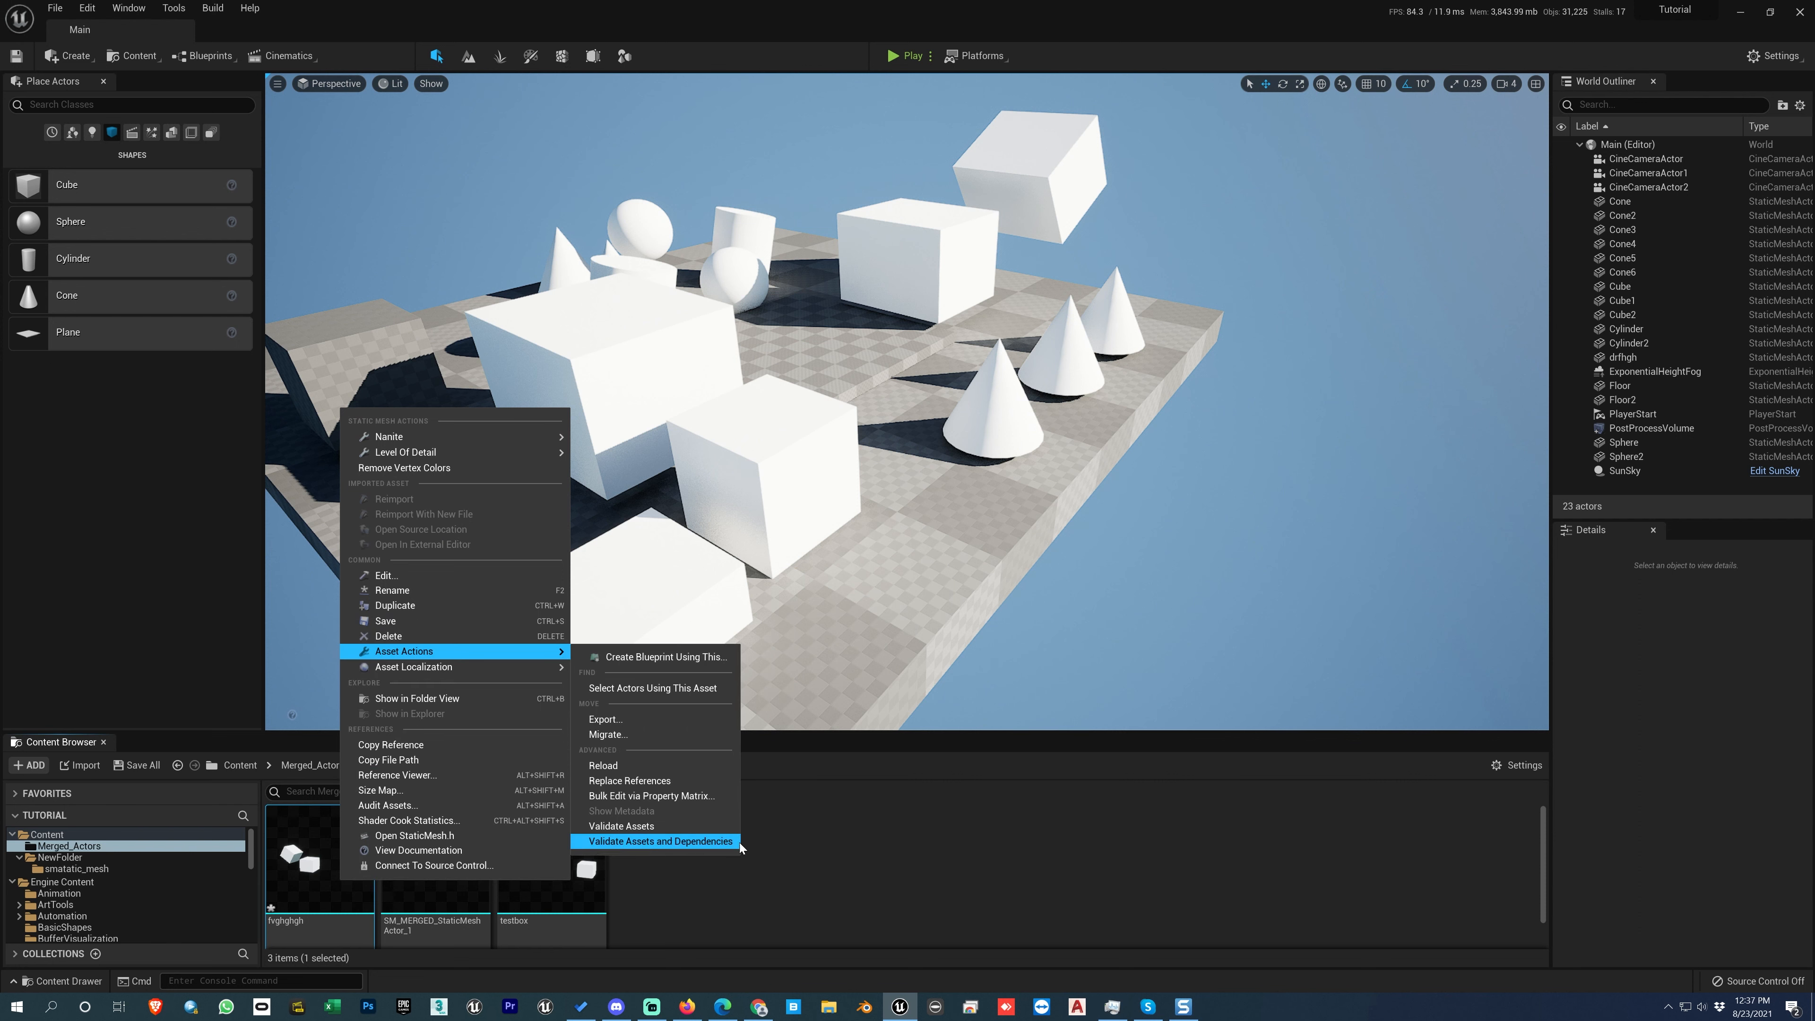
{"action": "left_click", "coordinate": [755, 853]}
Step: Save the unsaved fvghghgh asset in the Merged_Actors folder
{"action": "left_click", "coordinate": [55, 8]}
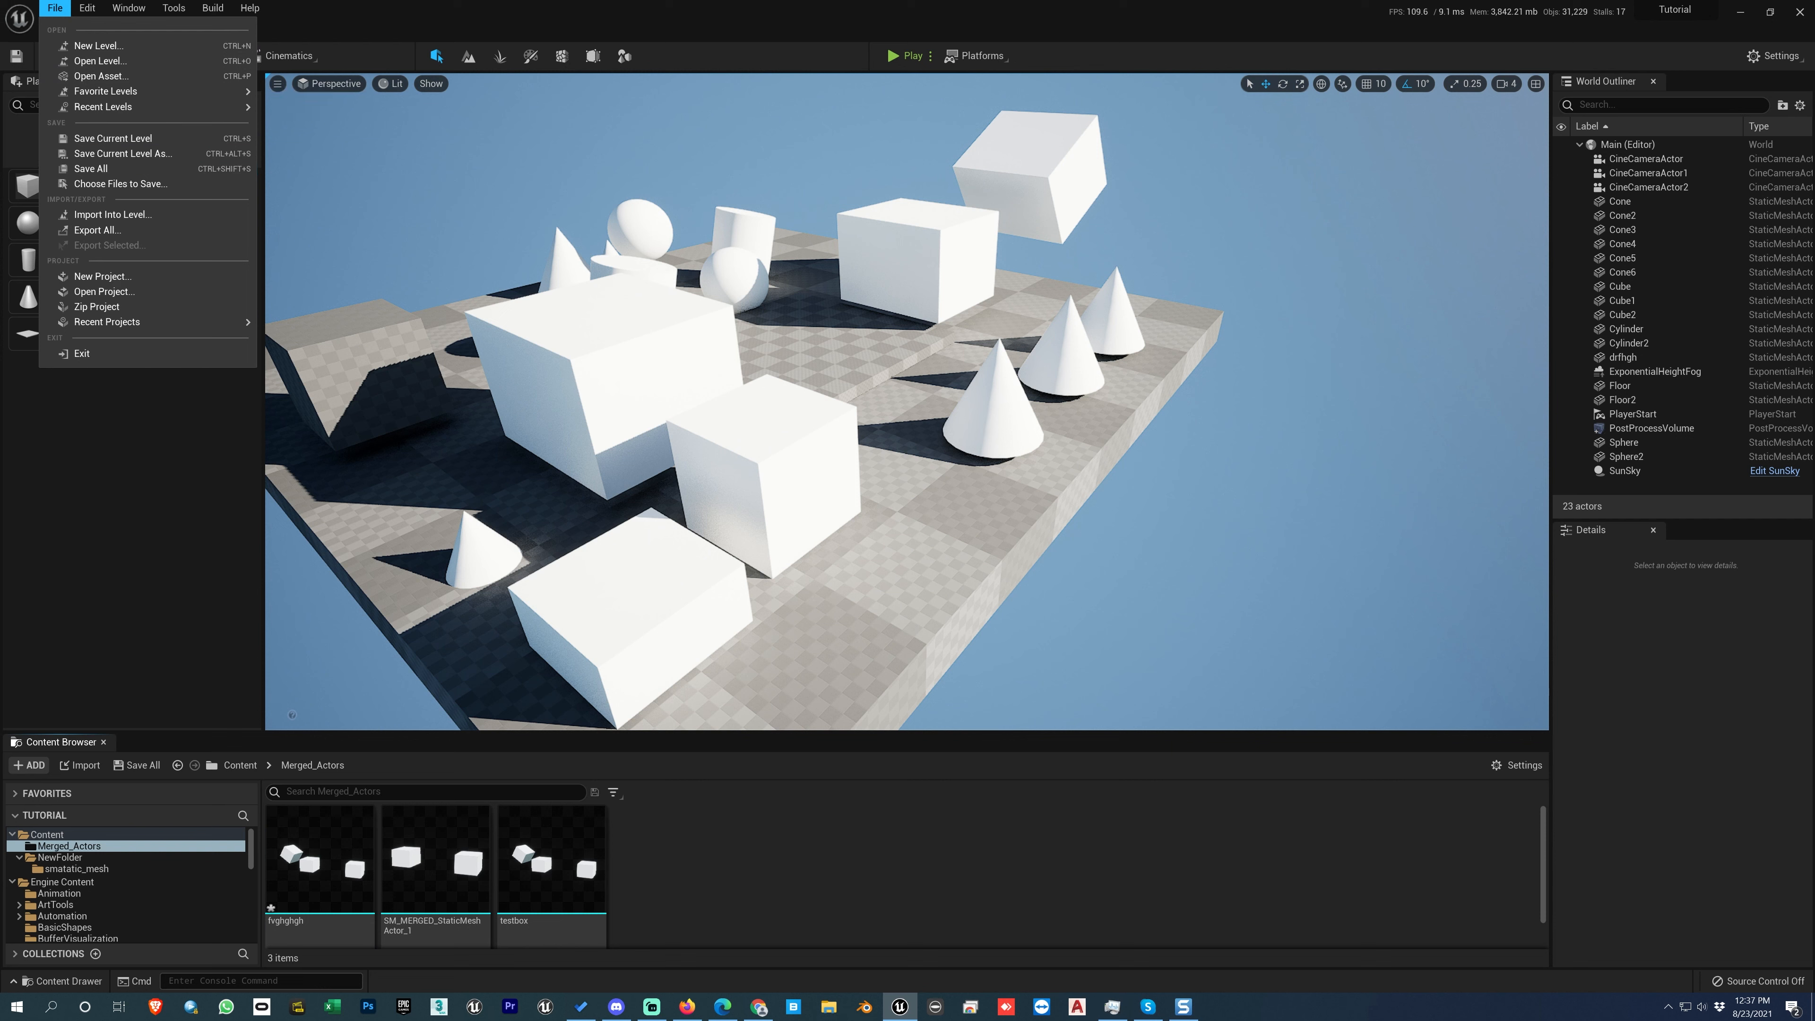
{"action": "left_click", "coordinate": [739, 799]}
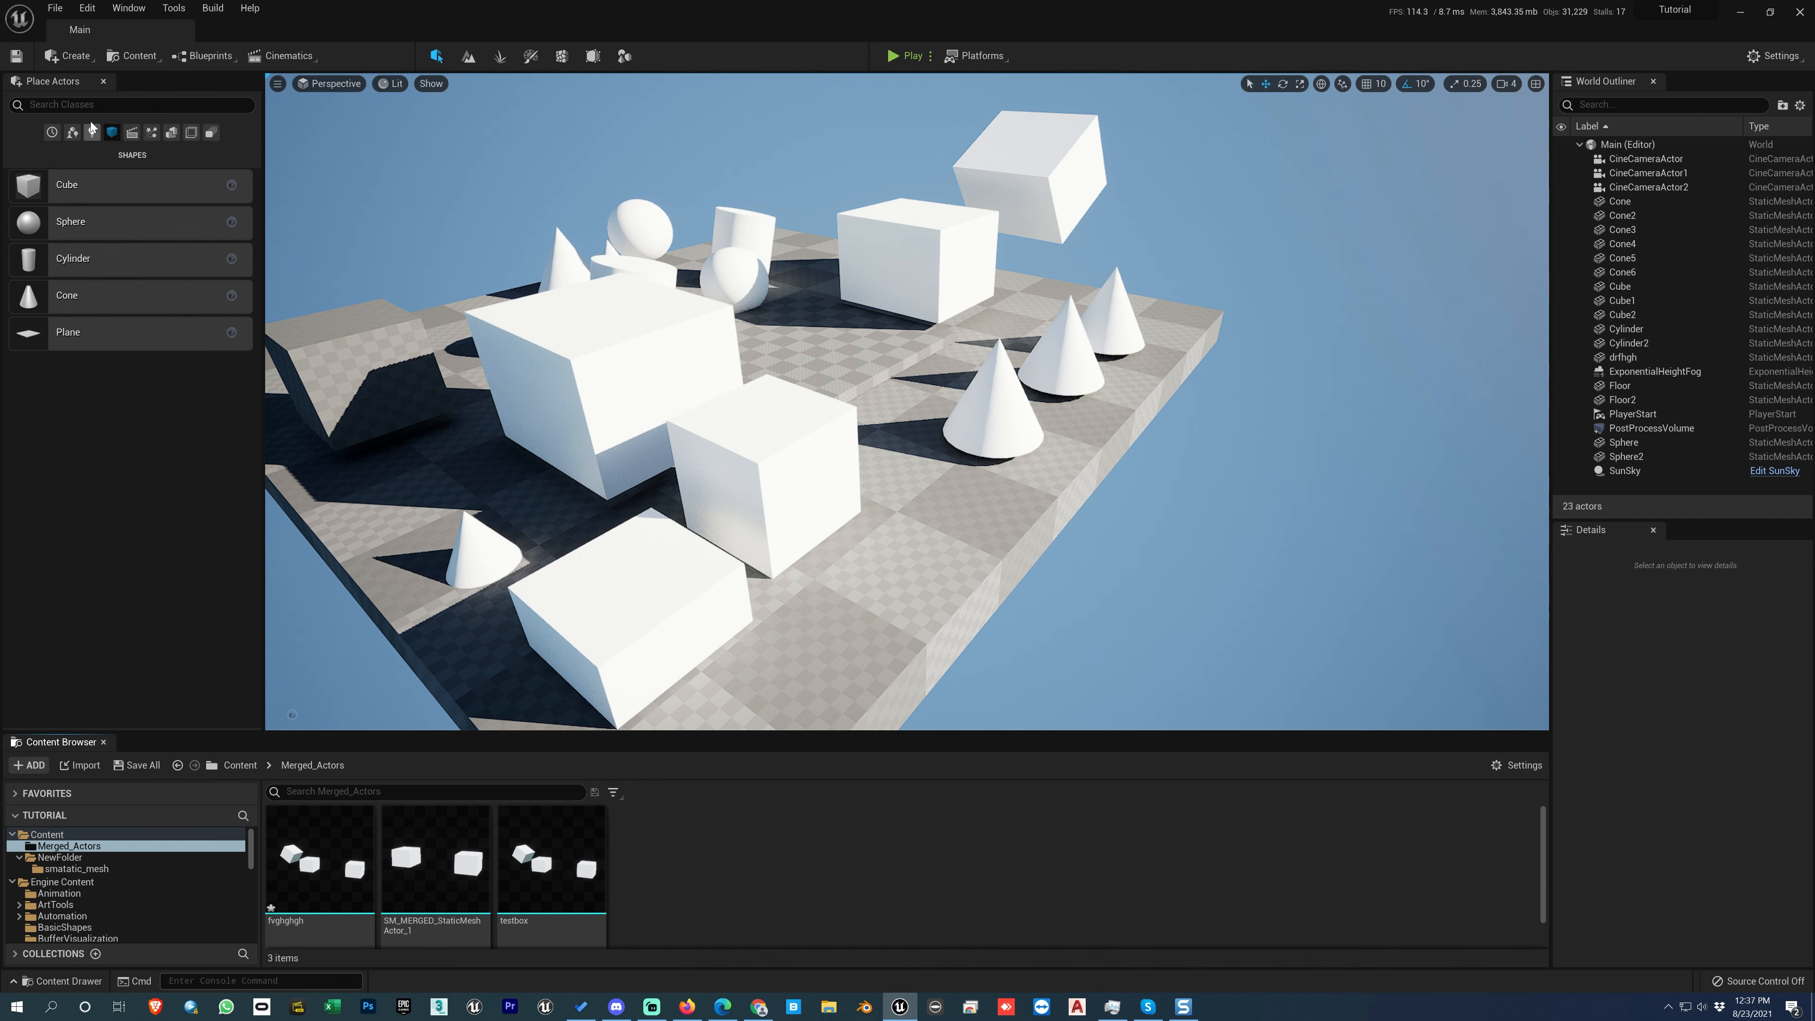
{"action": "left_click", "coordinate": [57, 11]}
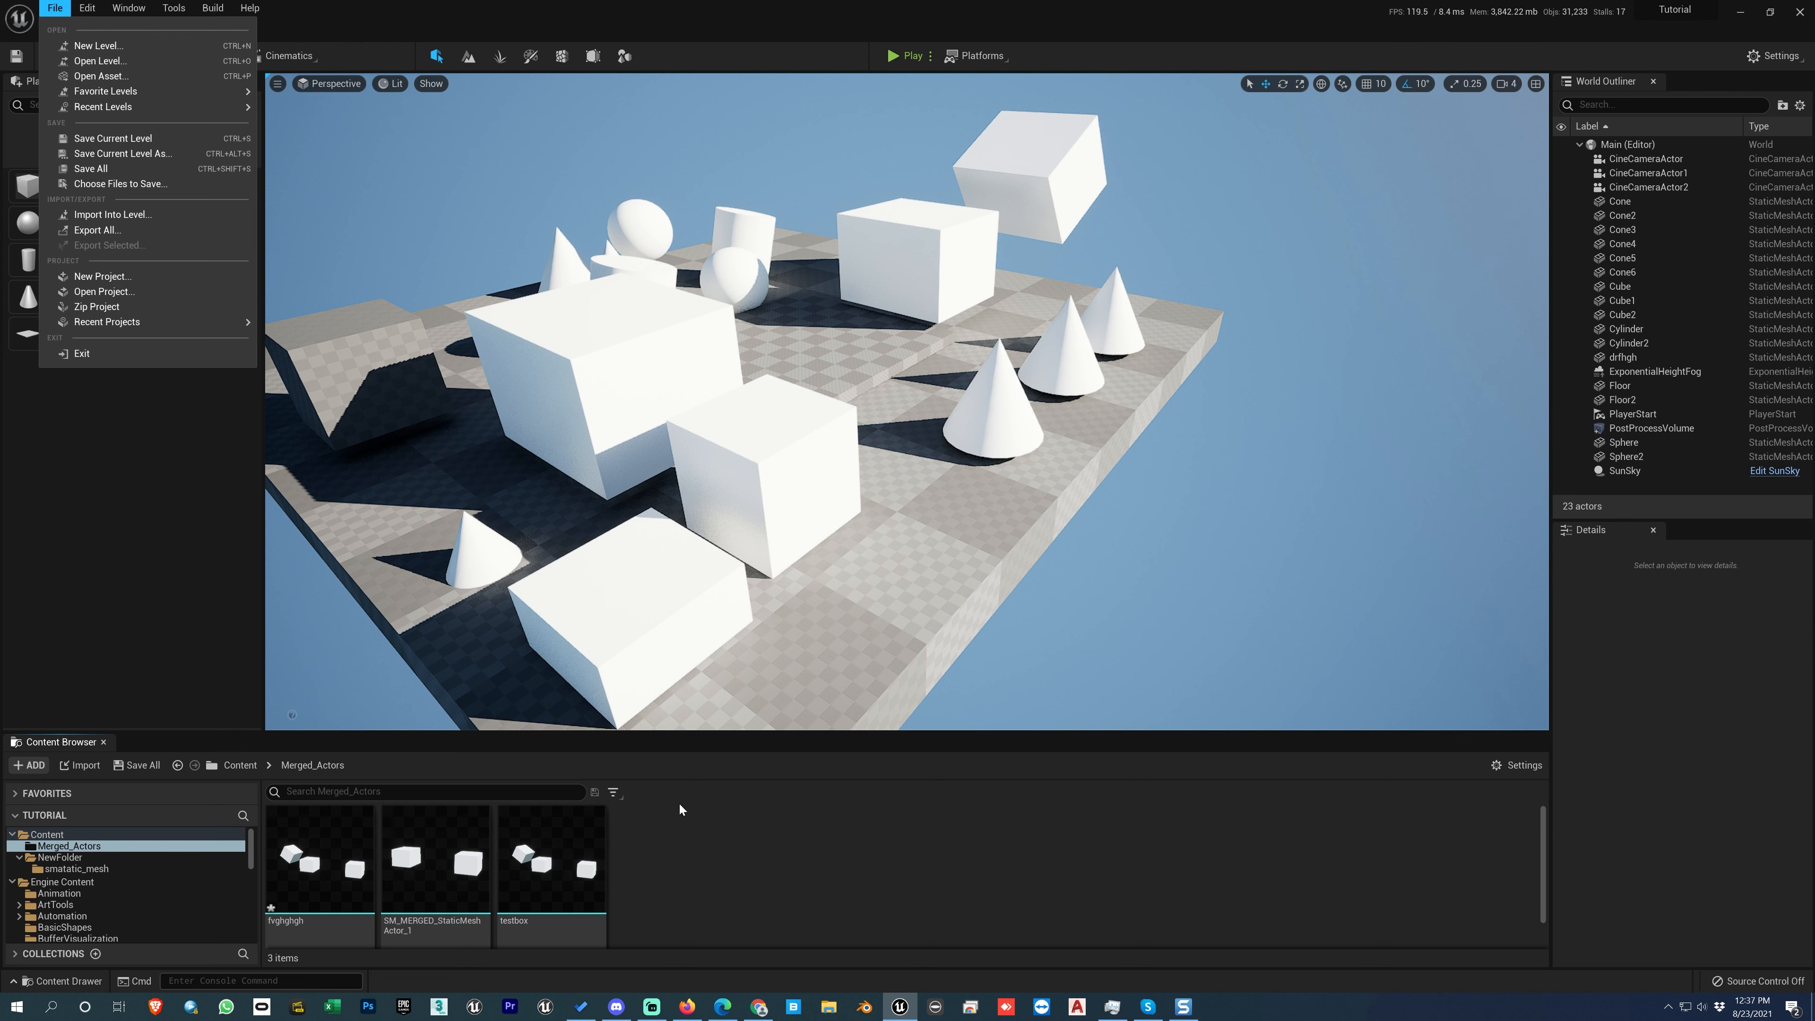
{"action": "left_click", "coordinate": [726, 892]}
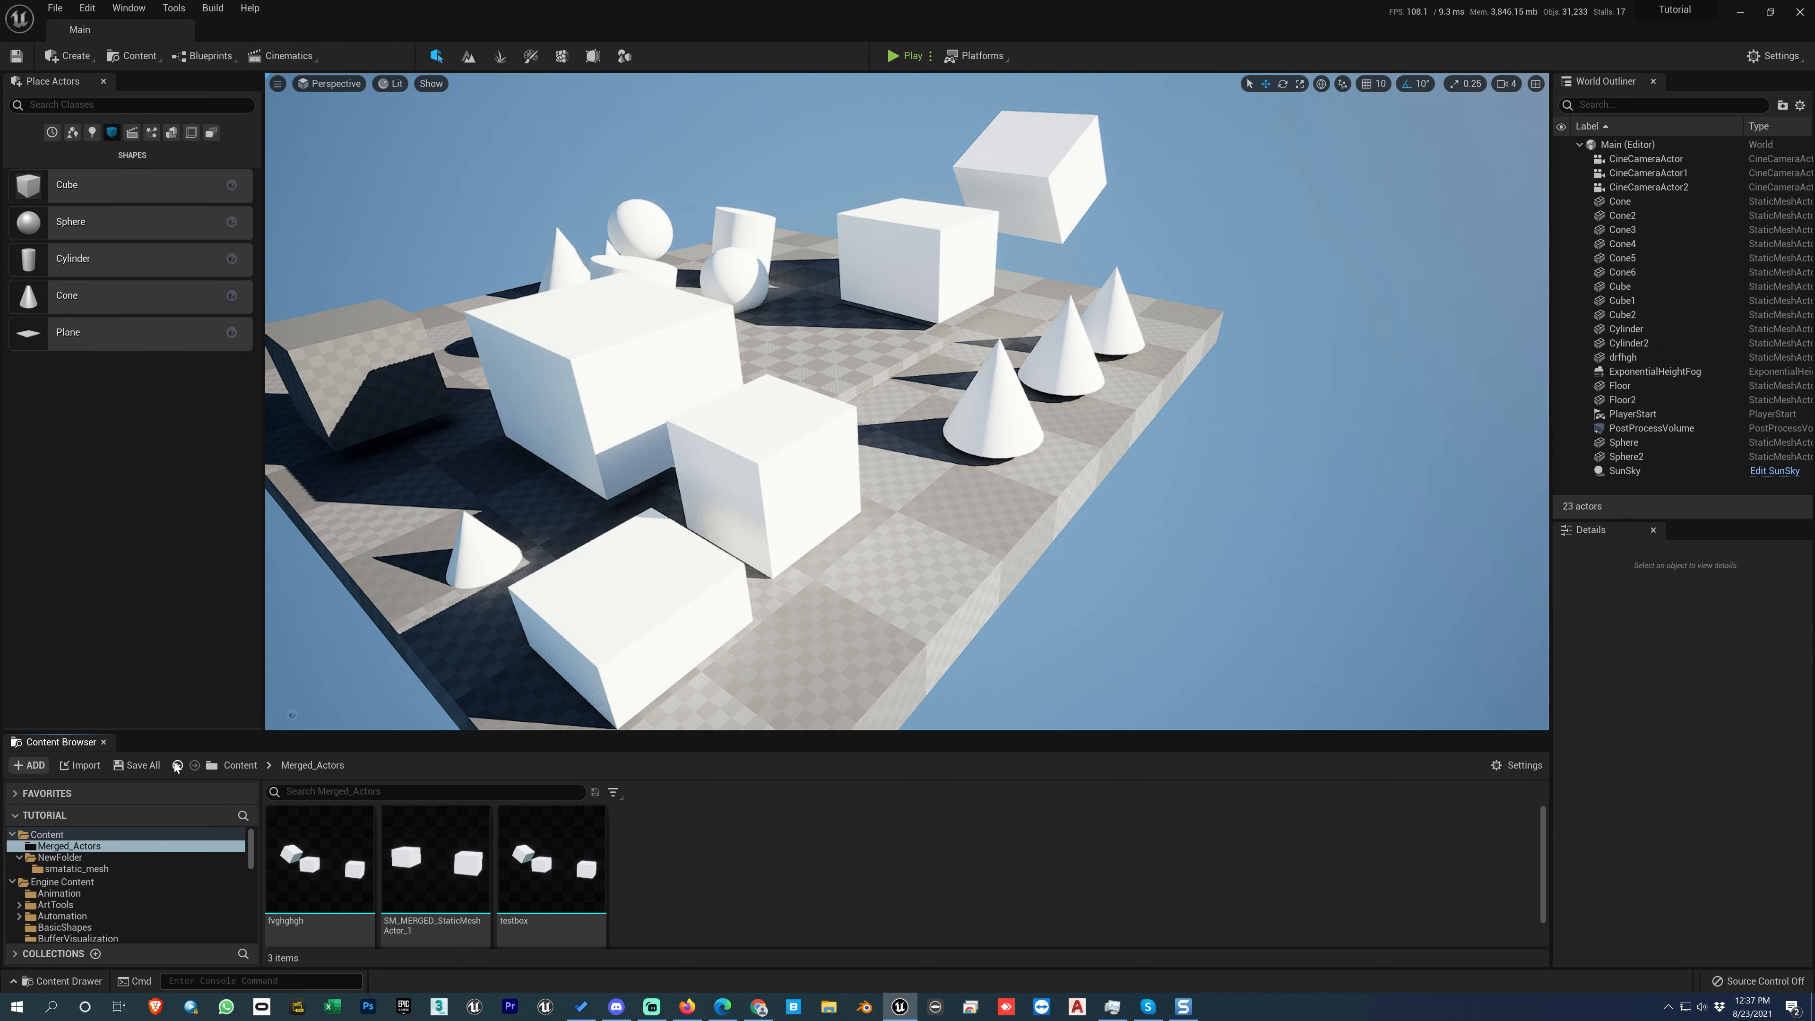
Step: Select the merged actor drfhgh in the level and the fvghghgh asset, and examine the available save and export commands
{"action": "left_click", "coordinate": [694, 392]}
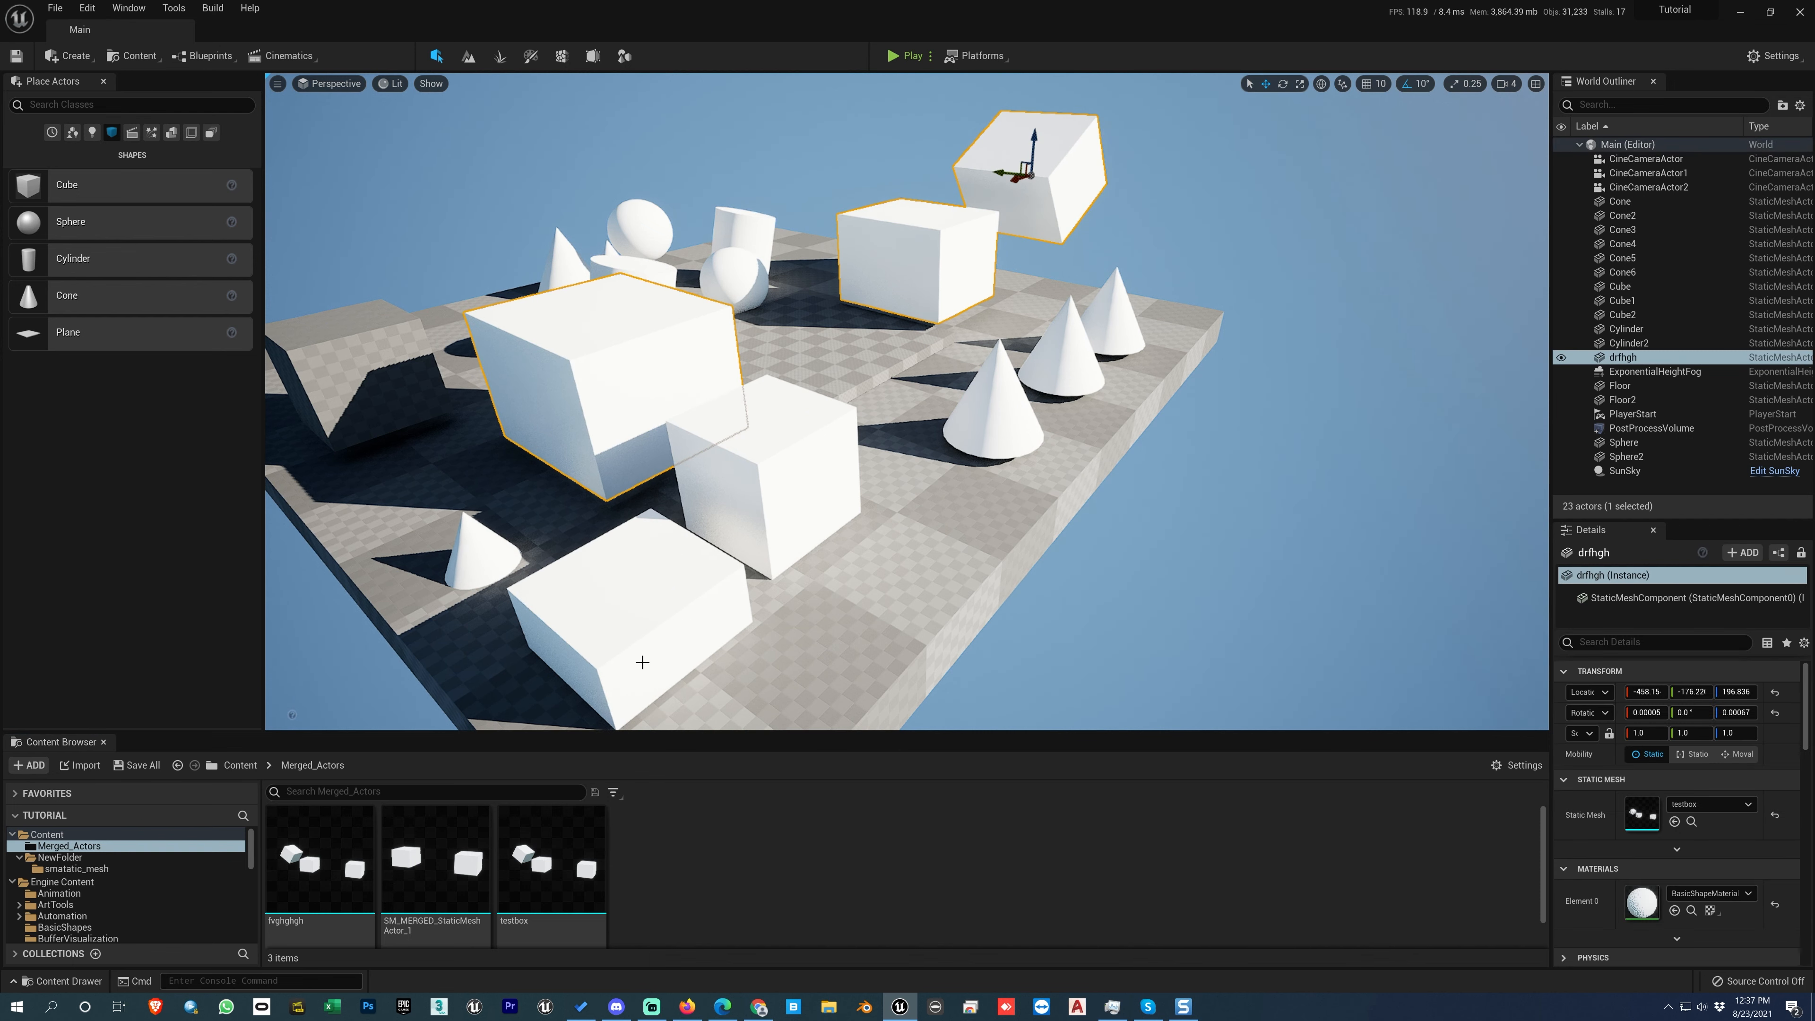
{"action": "mouse_move", "coordinate": [360, 838]}
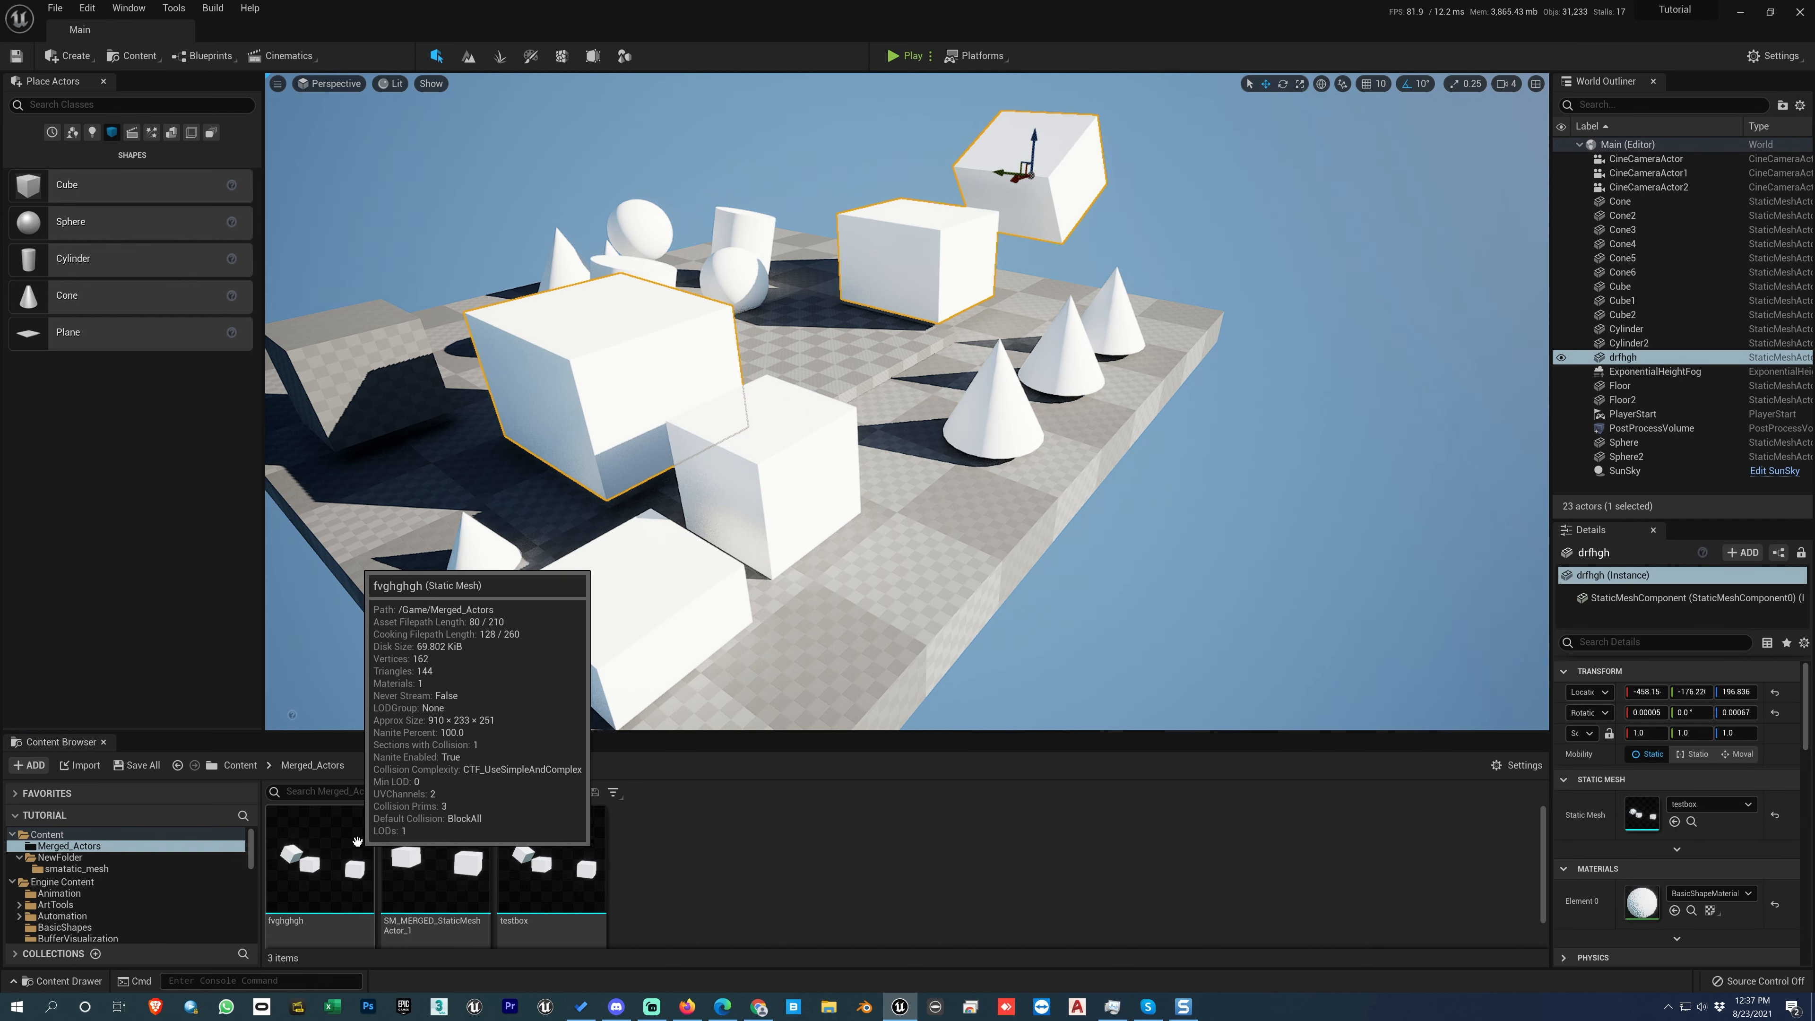
{"action": "left_click", "coordinate": [317, 855]}
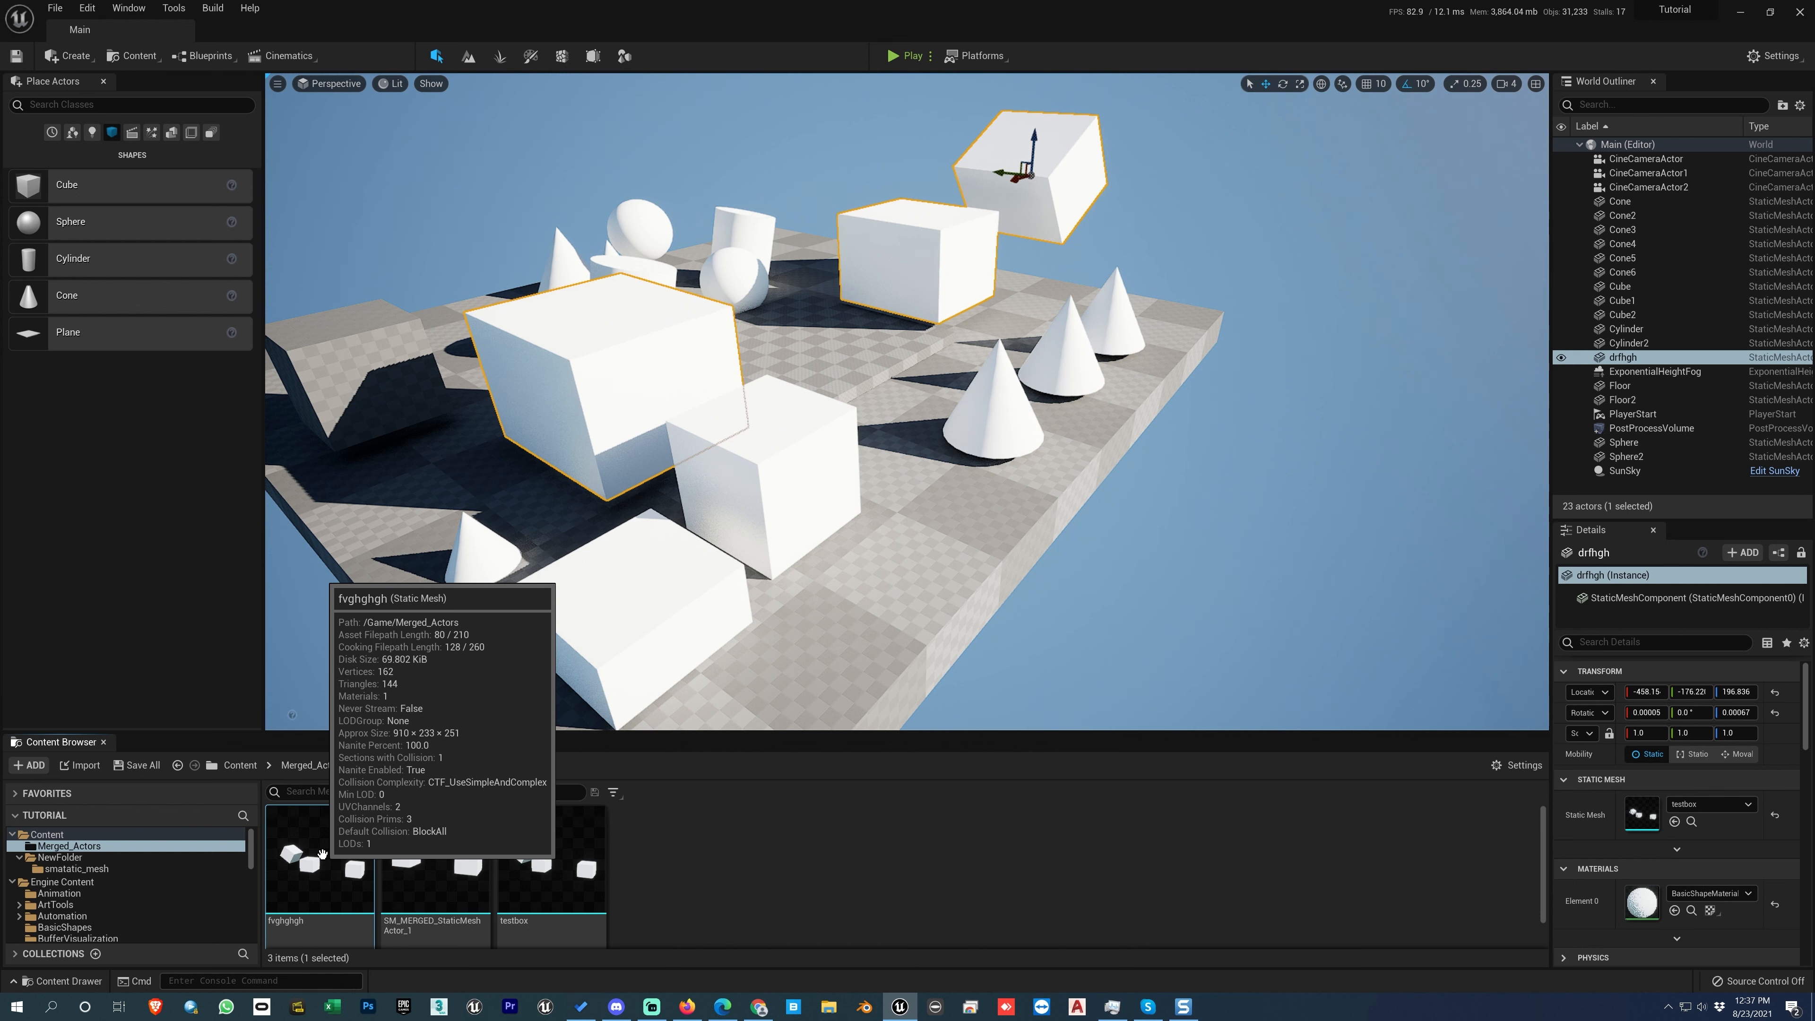
{"action": "left_click", "coordinate": [55, 8]}
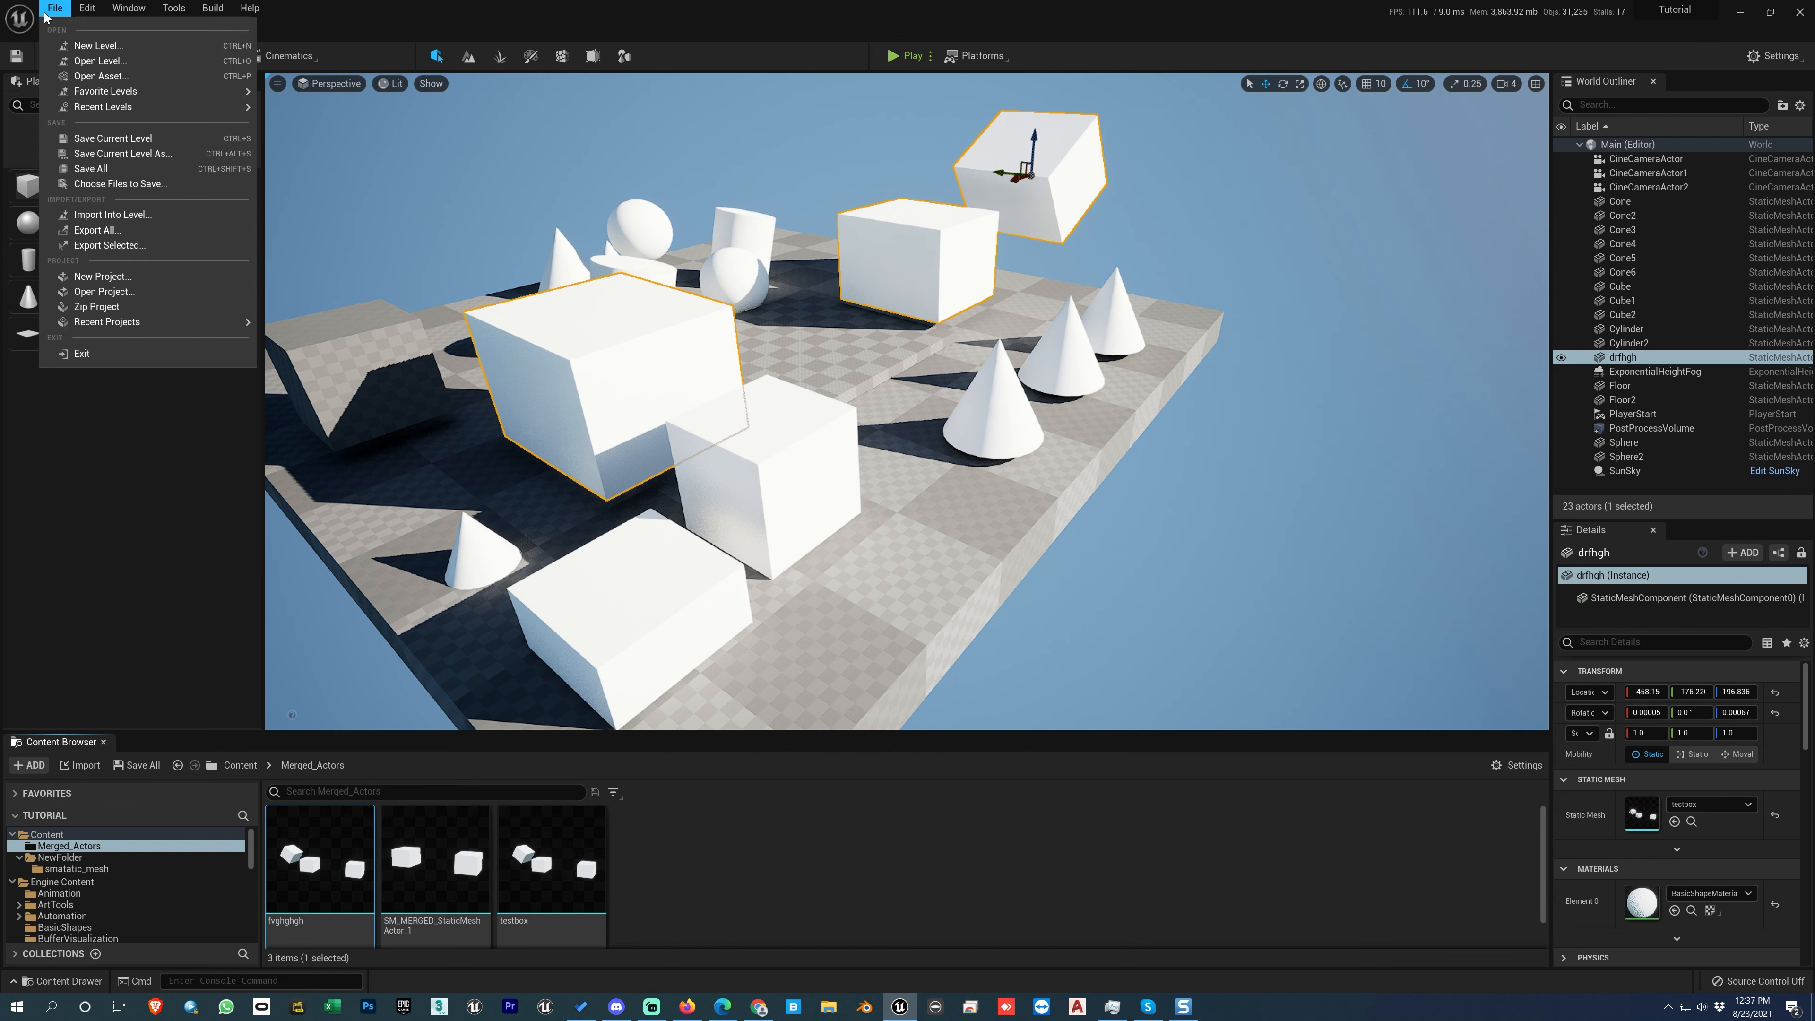
{"action": "left_click", "coordinate": [743, 840]}
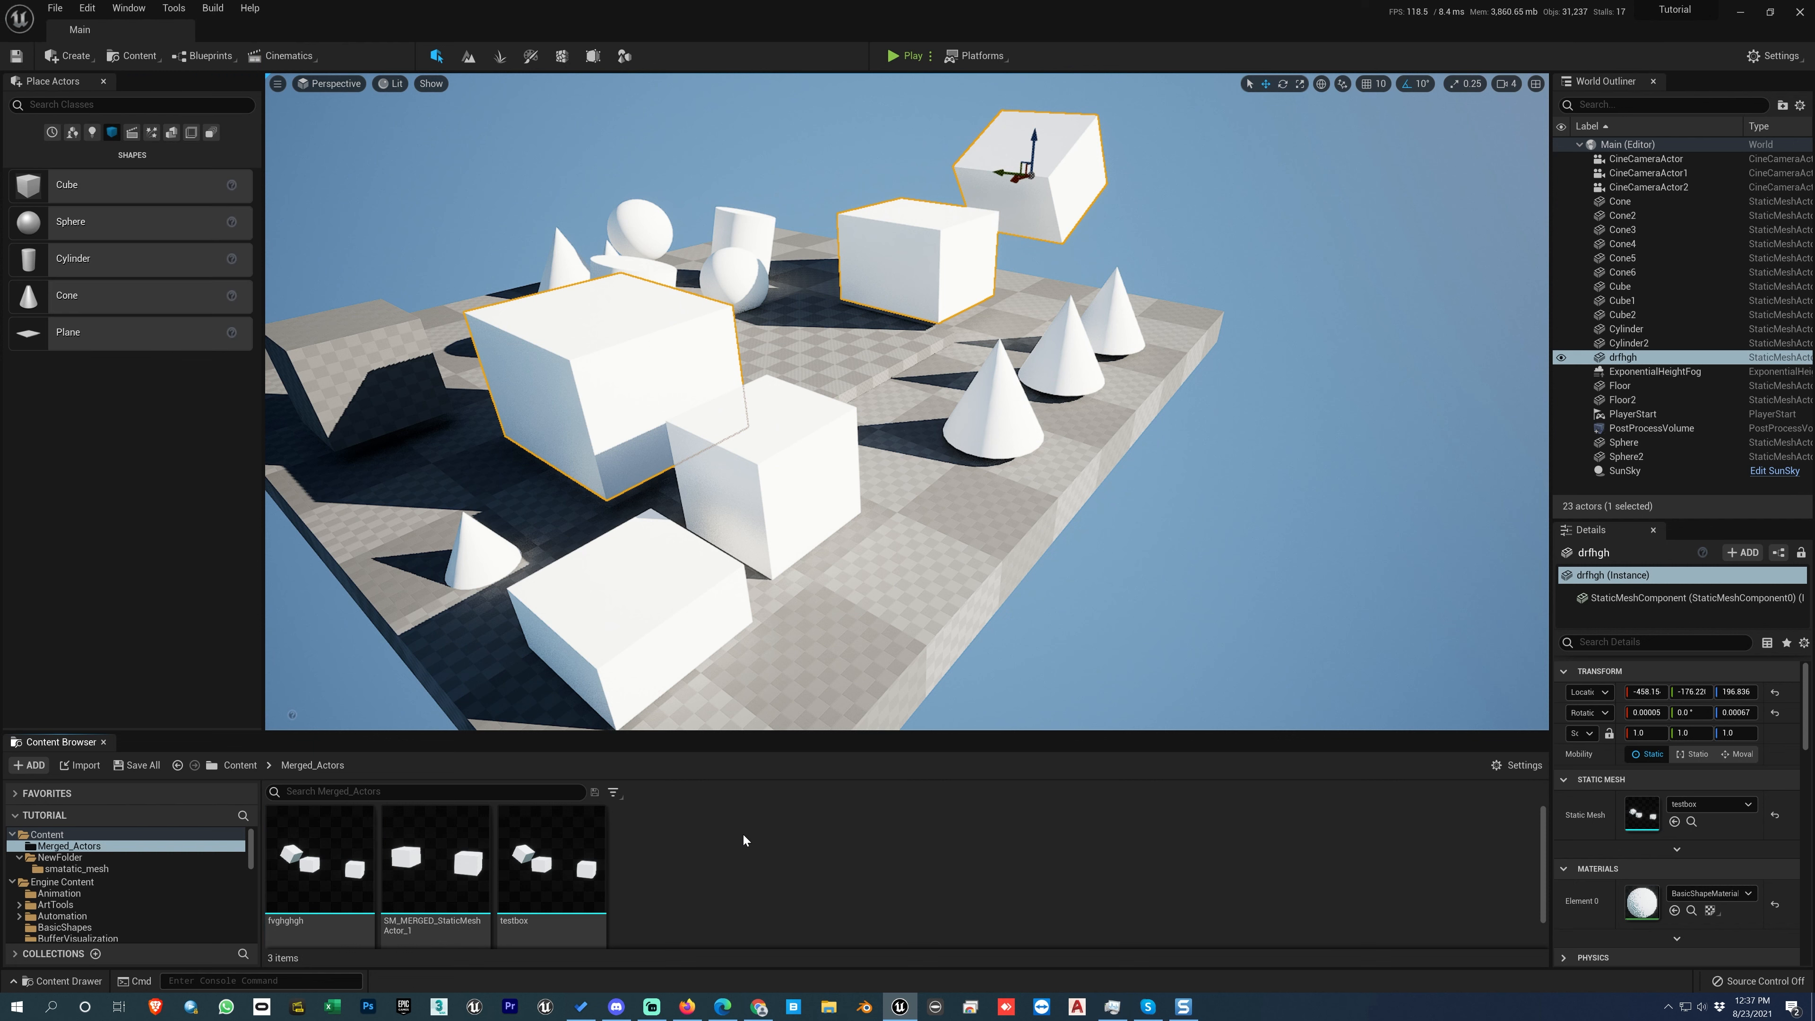
Step: Open the fvghghgh static mesh from the Merged_Actors folder for editing
{"action": "right_click", "coordinate": [333, 861]}
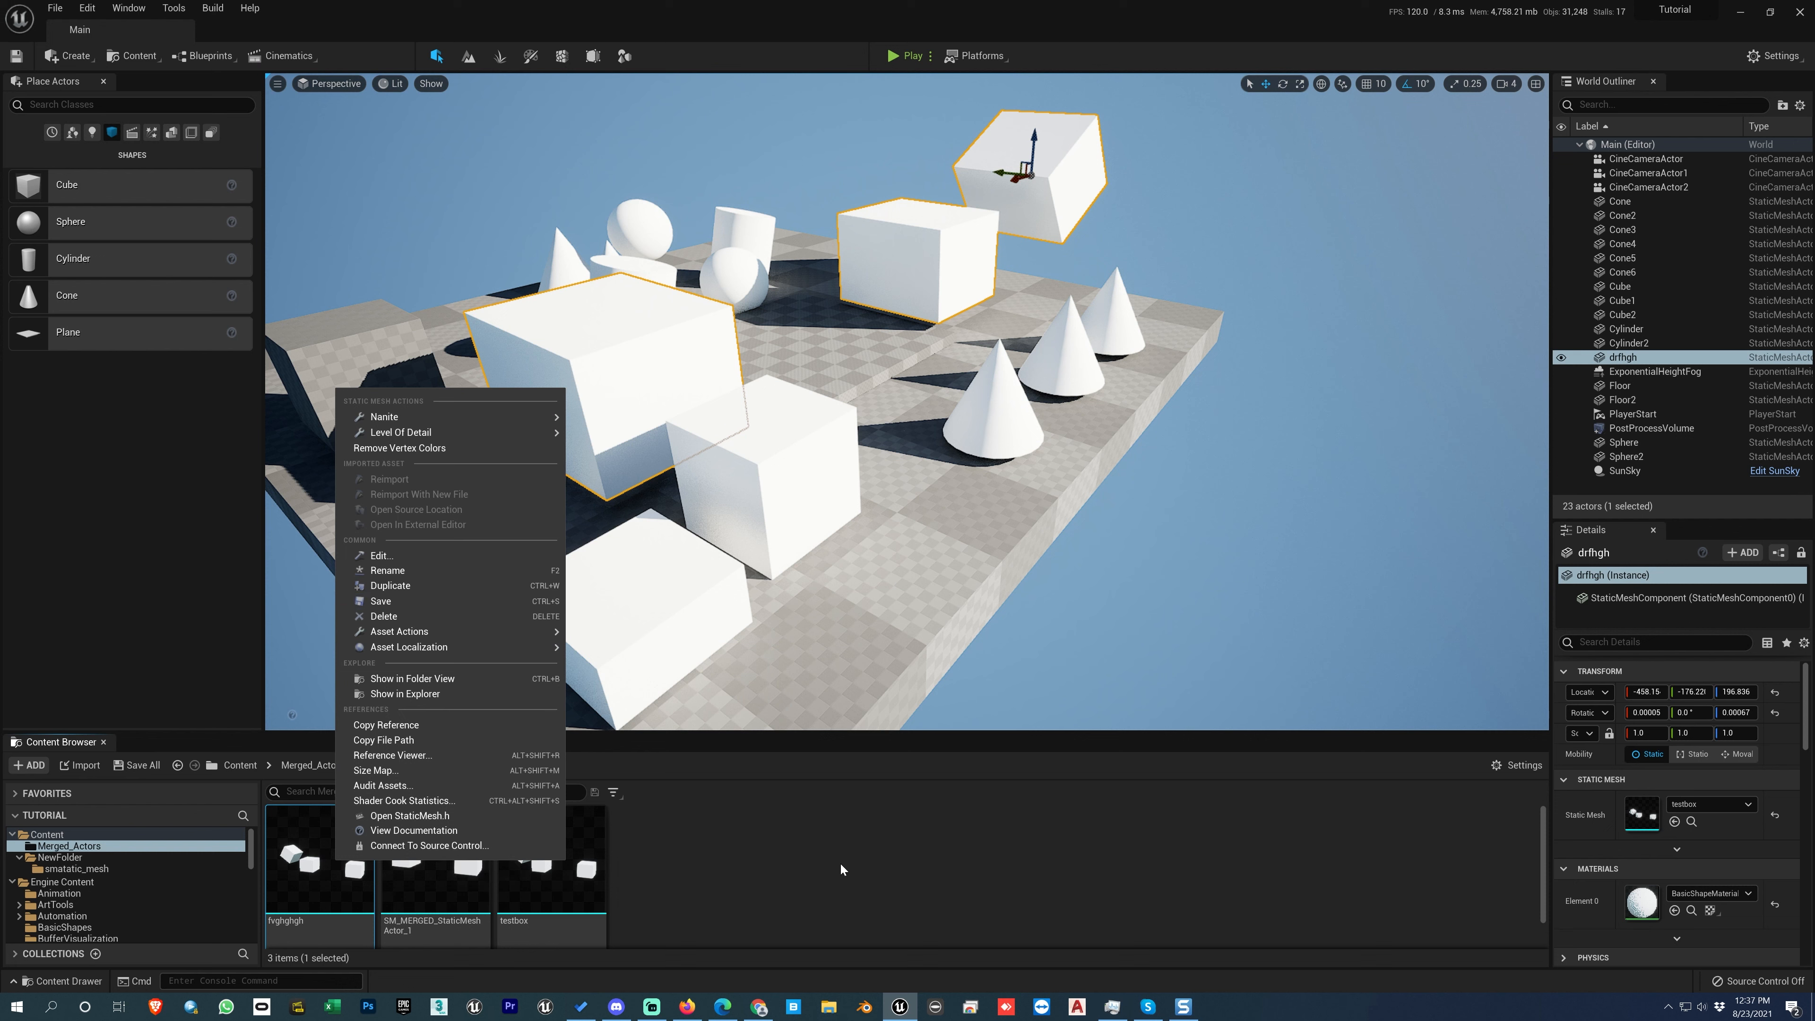
{"action": "left_click", "coordinate": [729, 862]}
{"action": "double_click", "coordinate": [341, 858]}
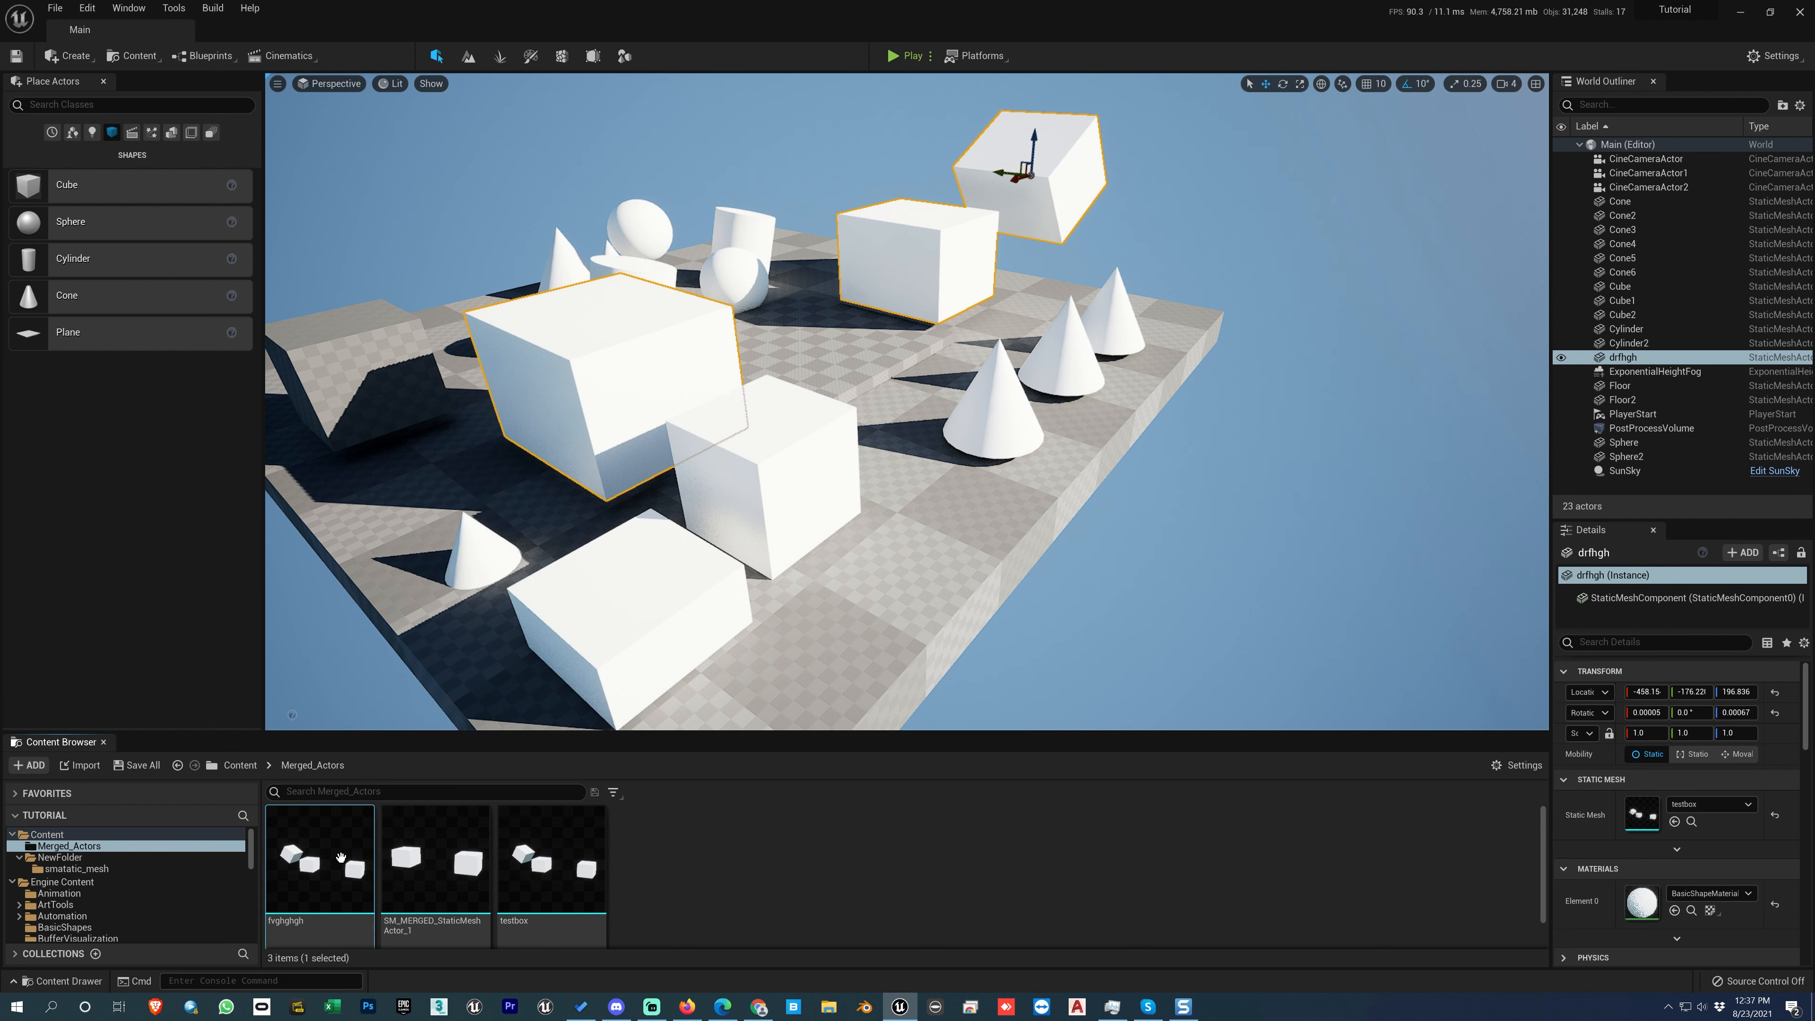
Step: Save all unsaved levels and assets in the project
{"action": "right_click", "coordinate": [341, 858]}
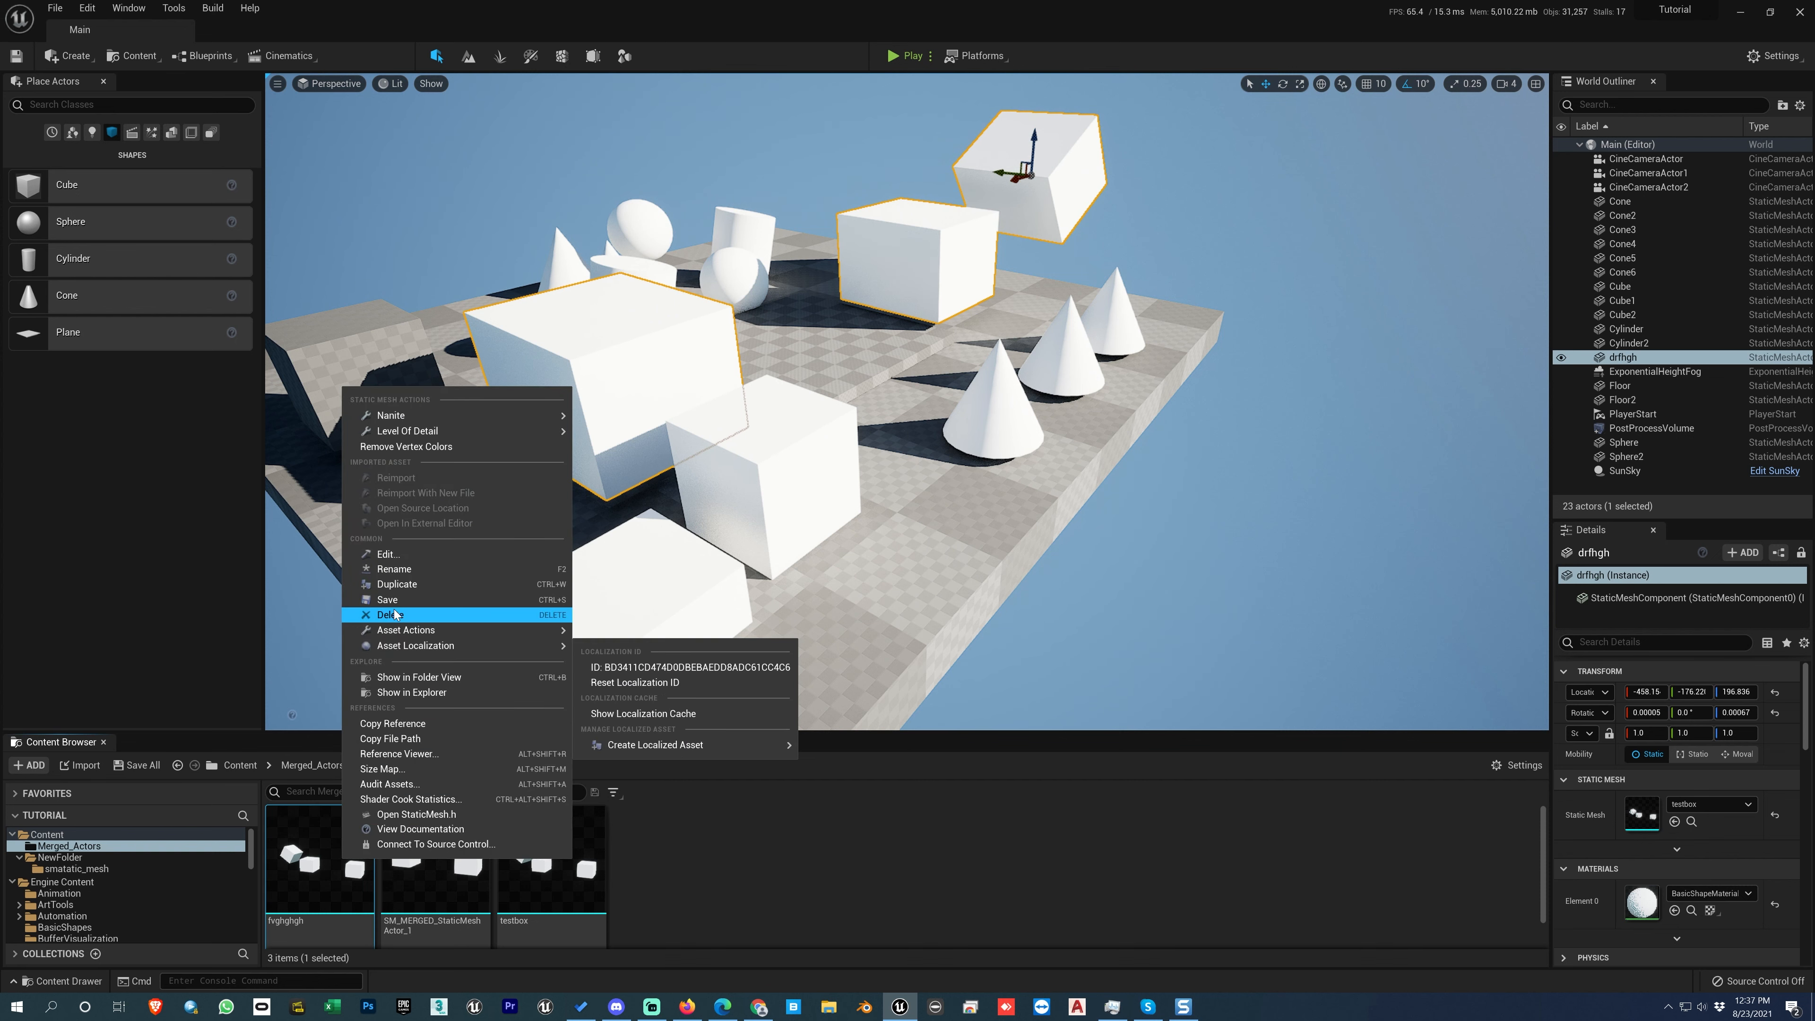
{"action": "left_click", "coordinate": [781, 861]}
{"action": "left_click", "coordinate": [57, 9]}
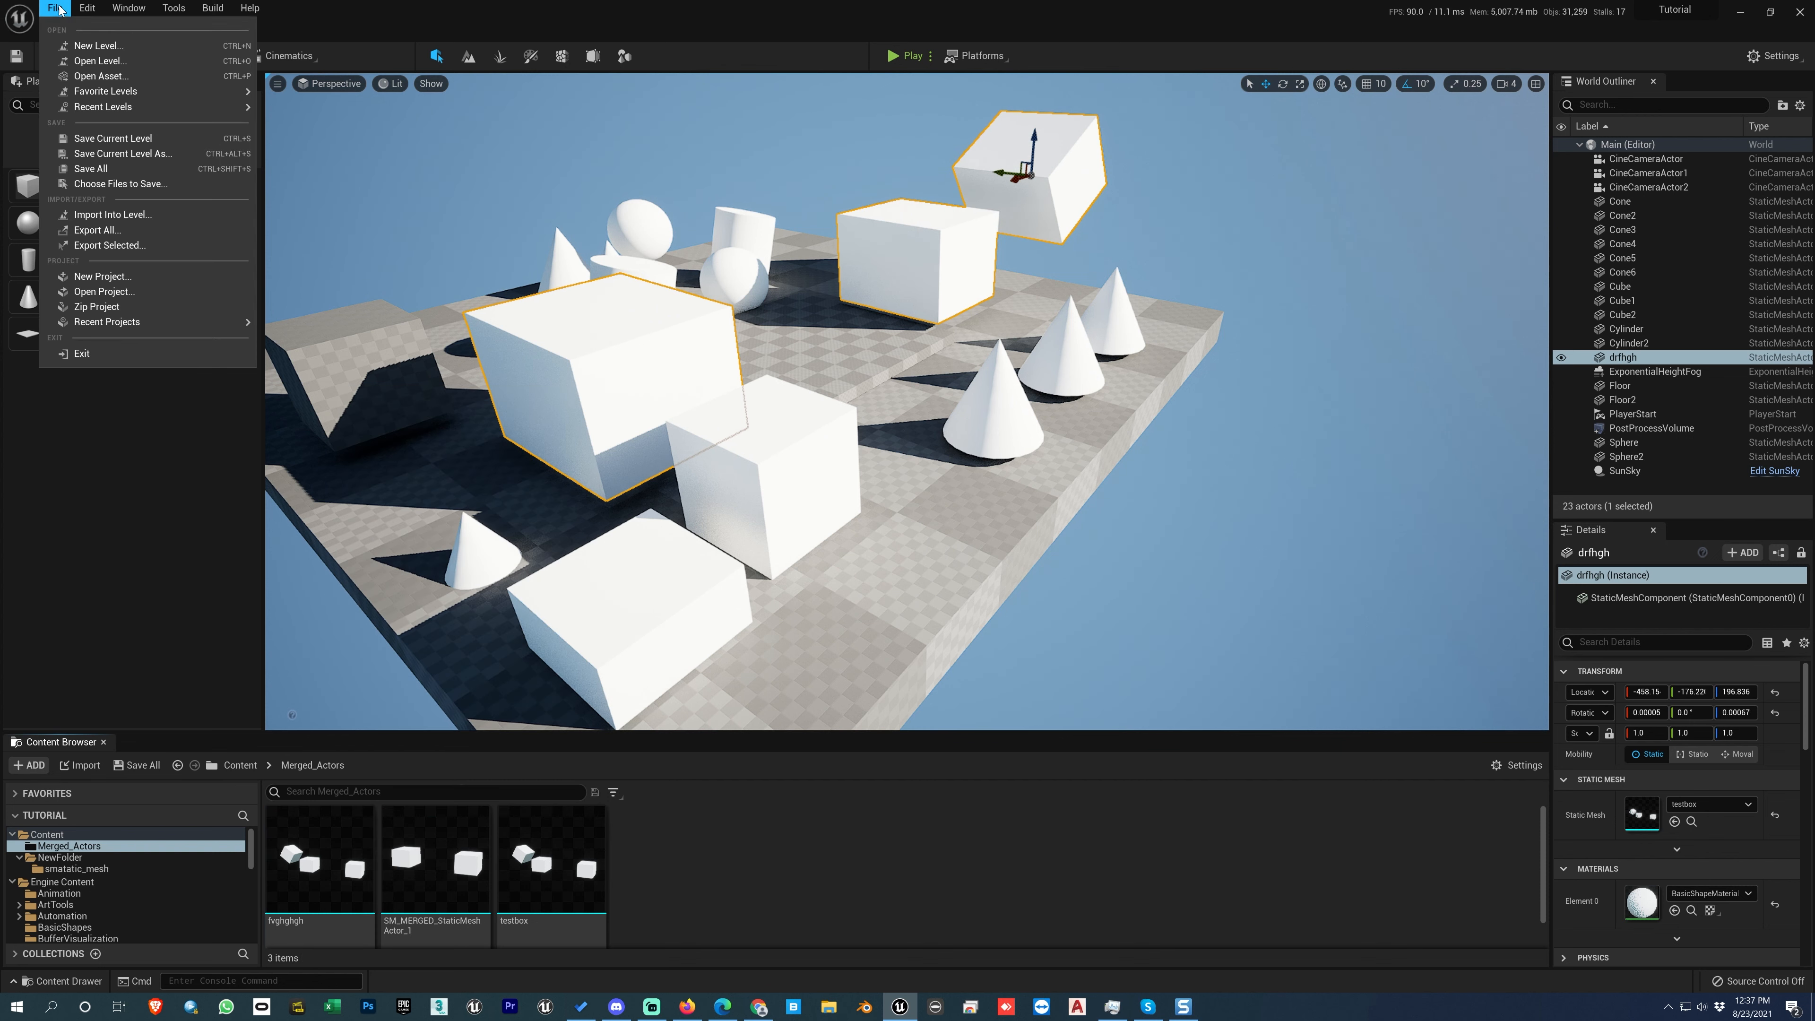
{"action": "left_click", "coordinate": [90, 169]}
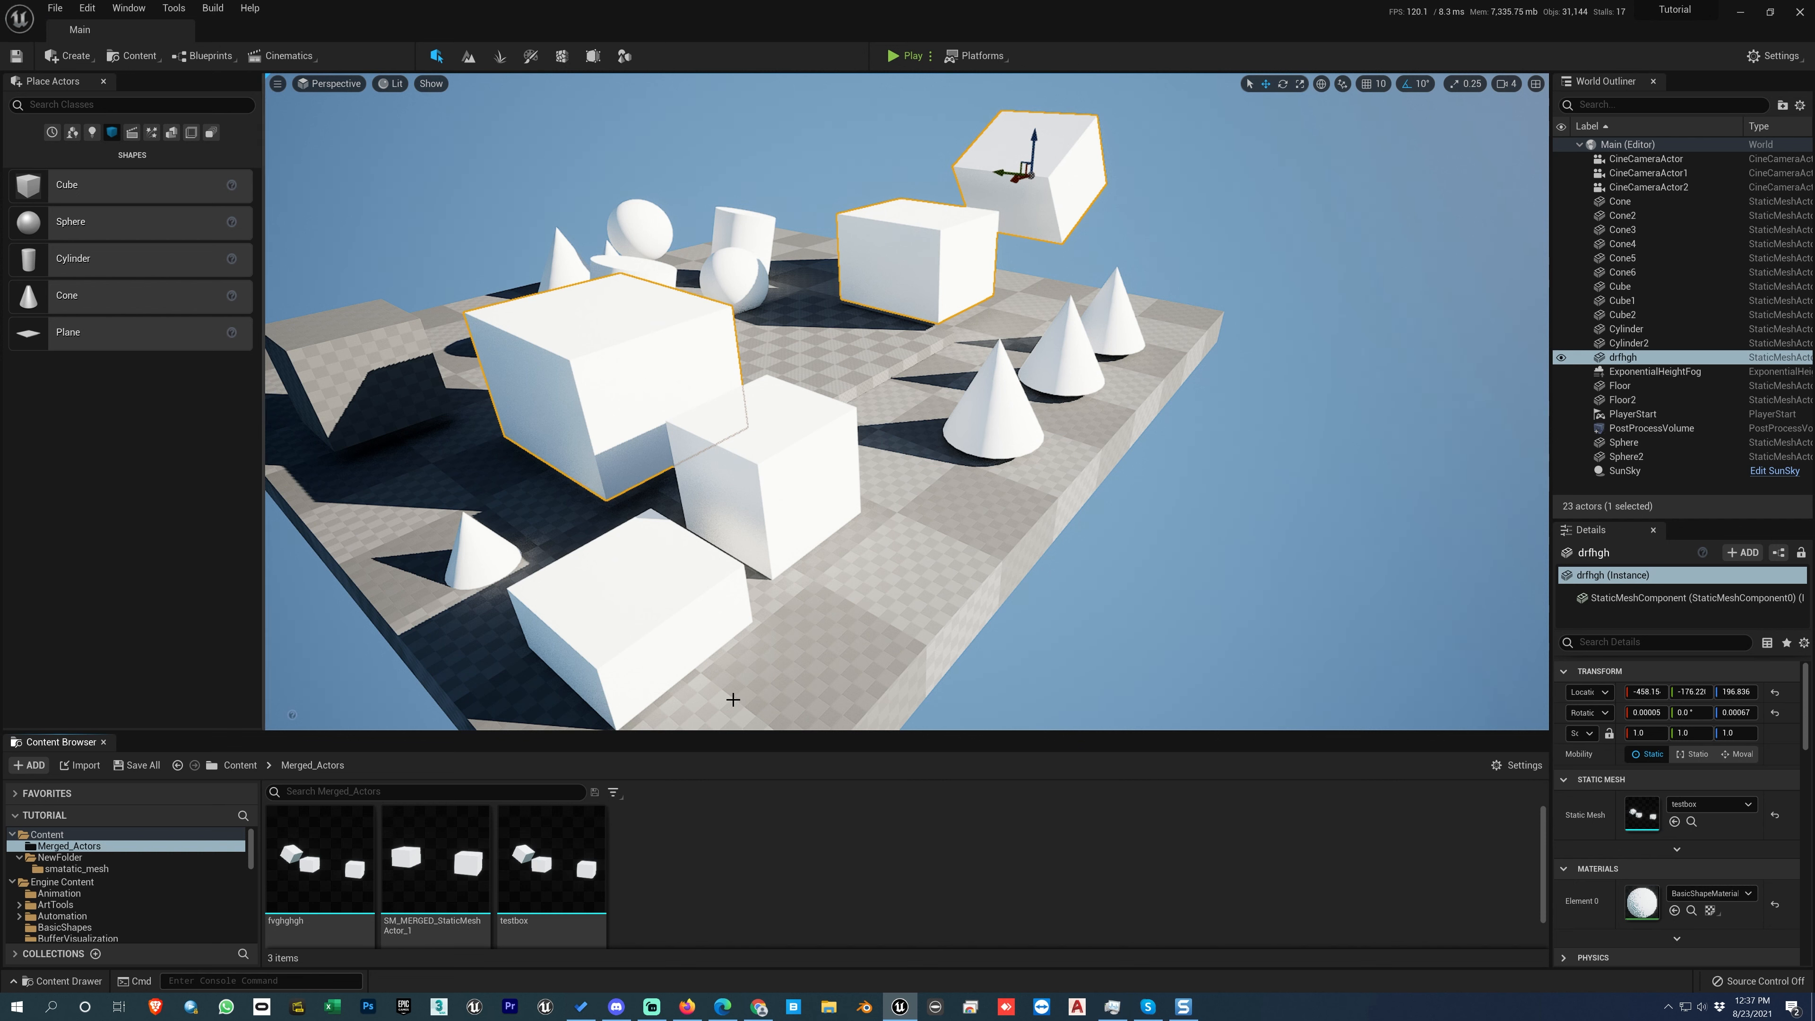
Step: Force delete the testbox static mesh asset from the Merged_Actors folder
{"action": "left_click", "coordinate": [539, 861]}
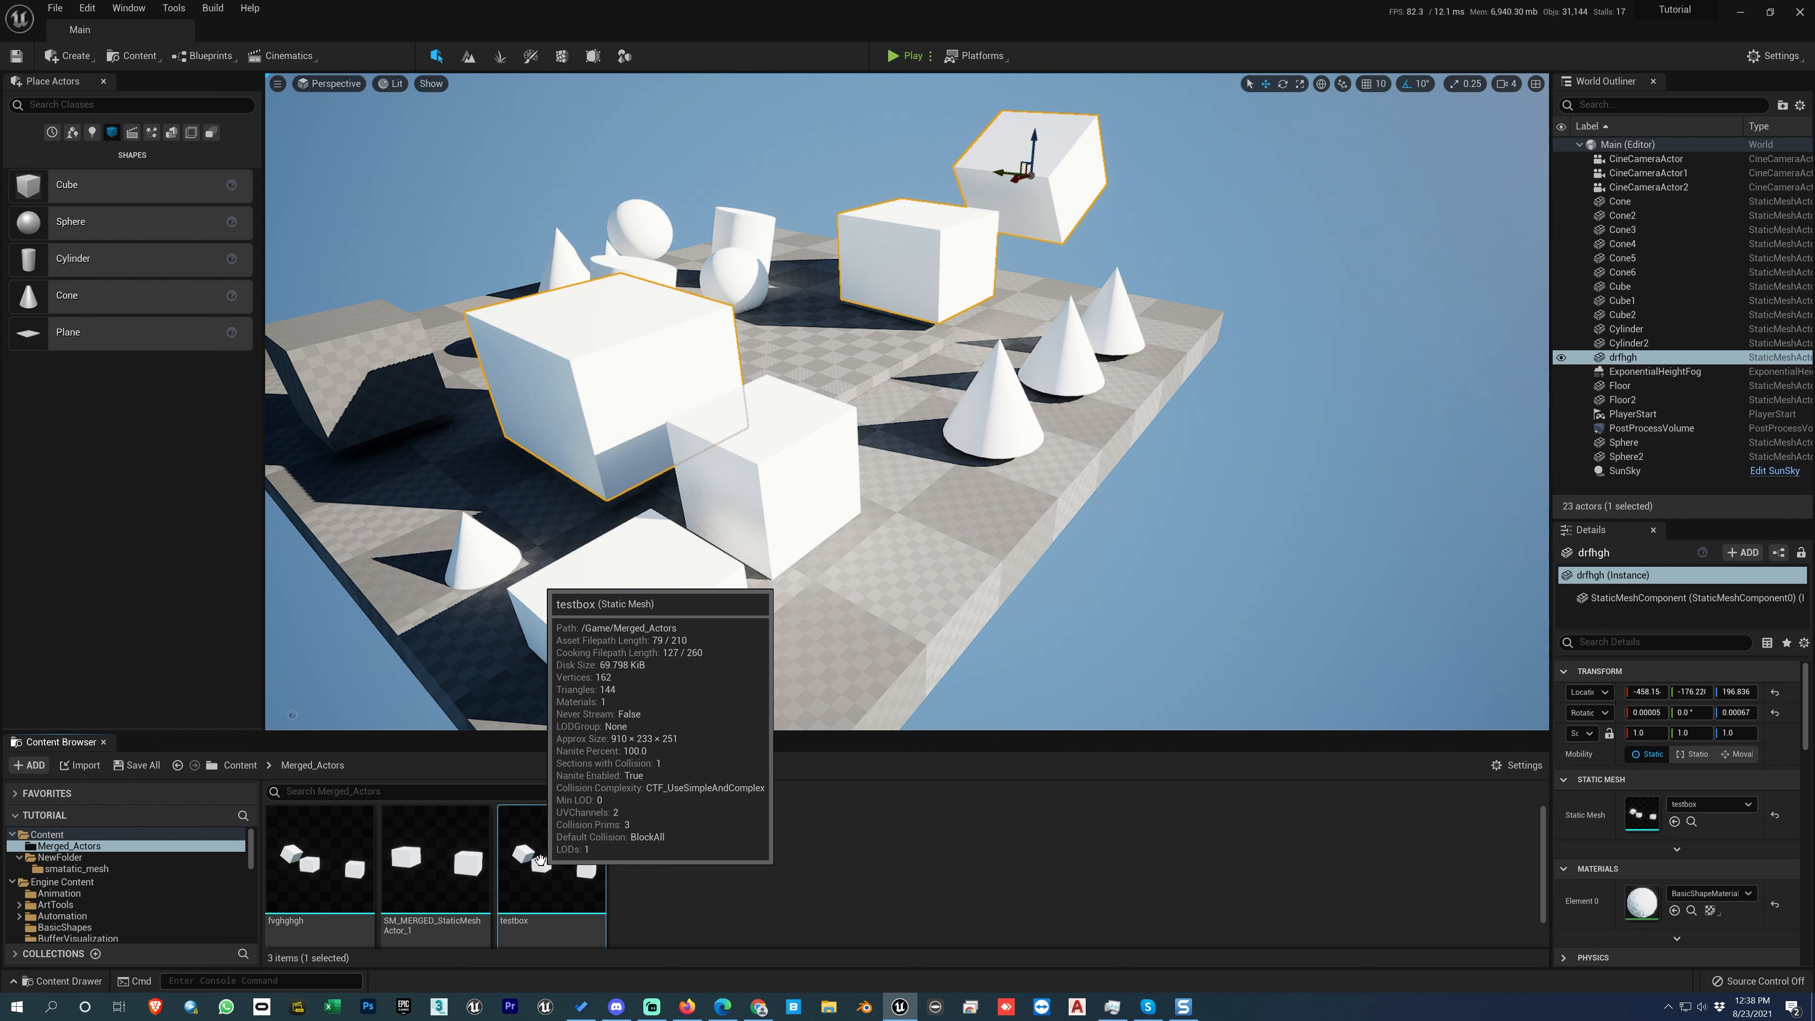
{"action": "right_click", "coordinate": [541, 861]}
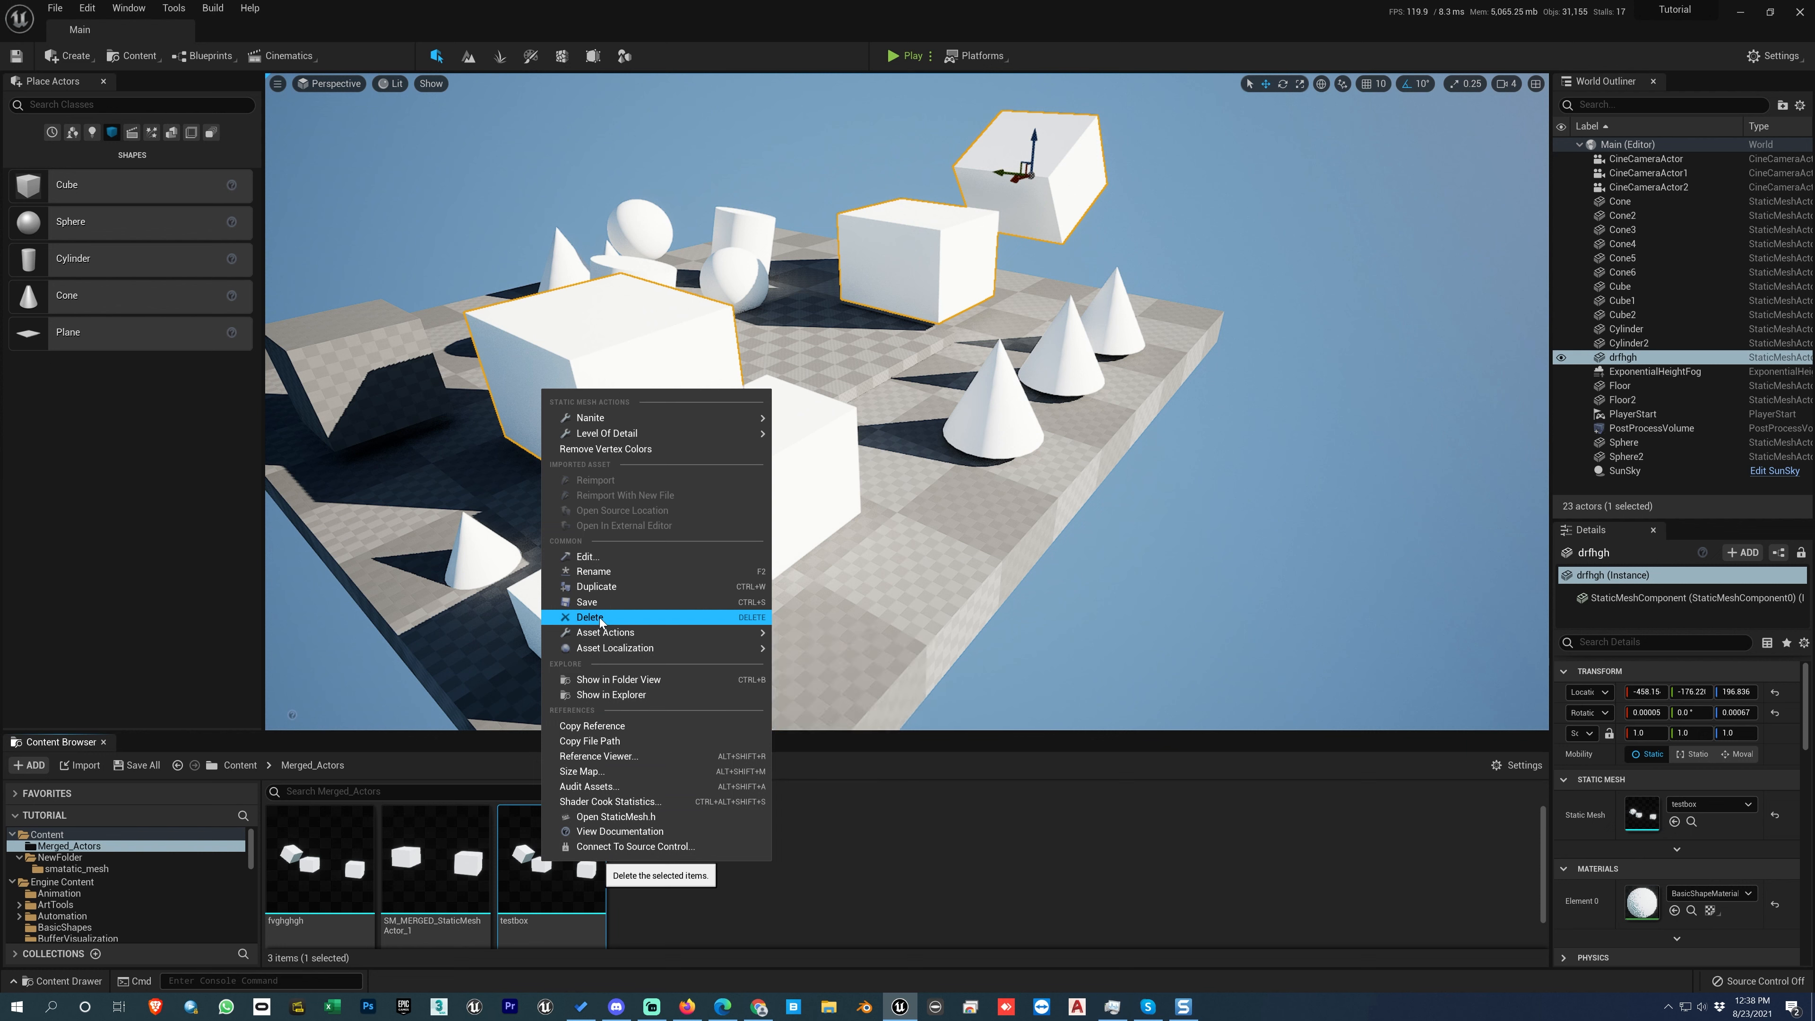
{"action": "left_click", "coordinate": [814, 884]}
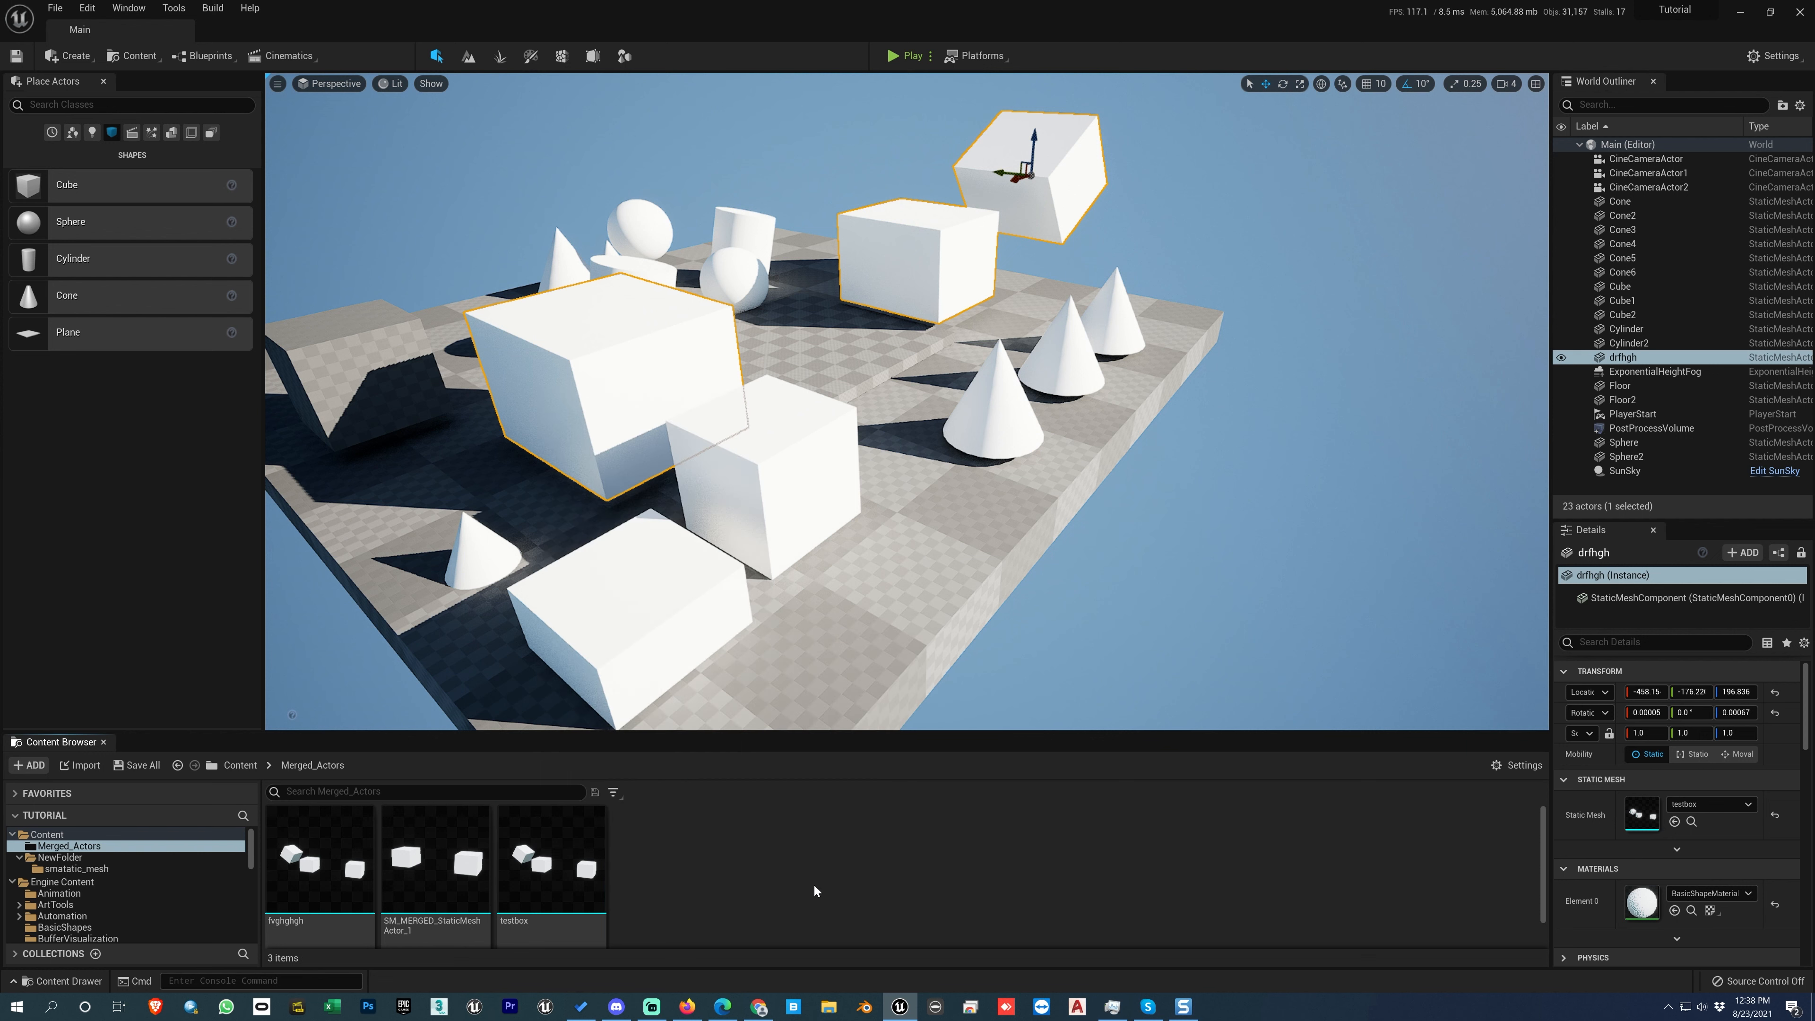
{"action": "right_click", "coordinate": [550, 870]}
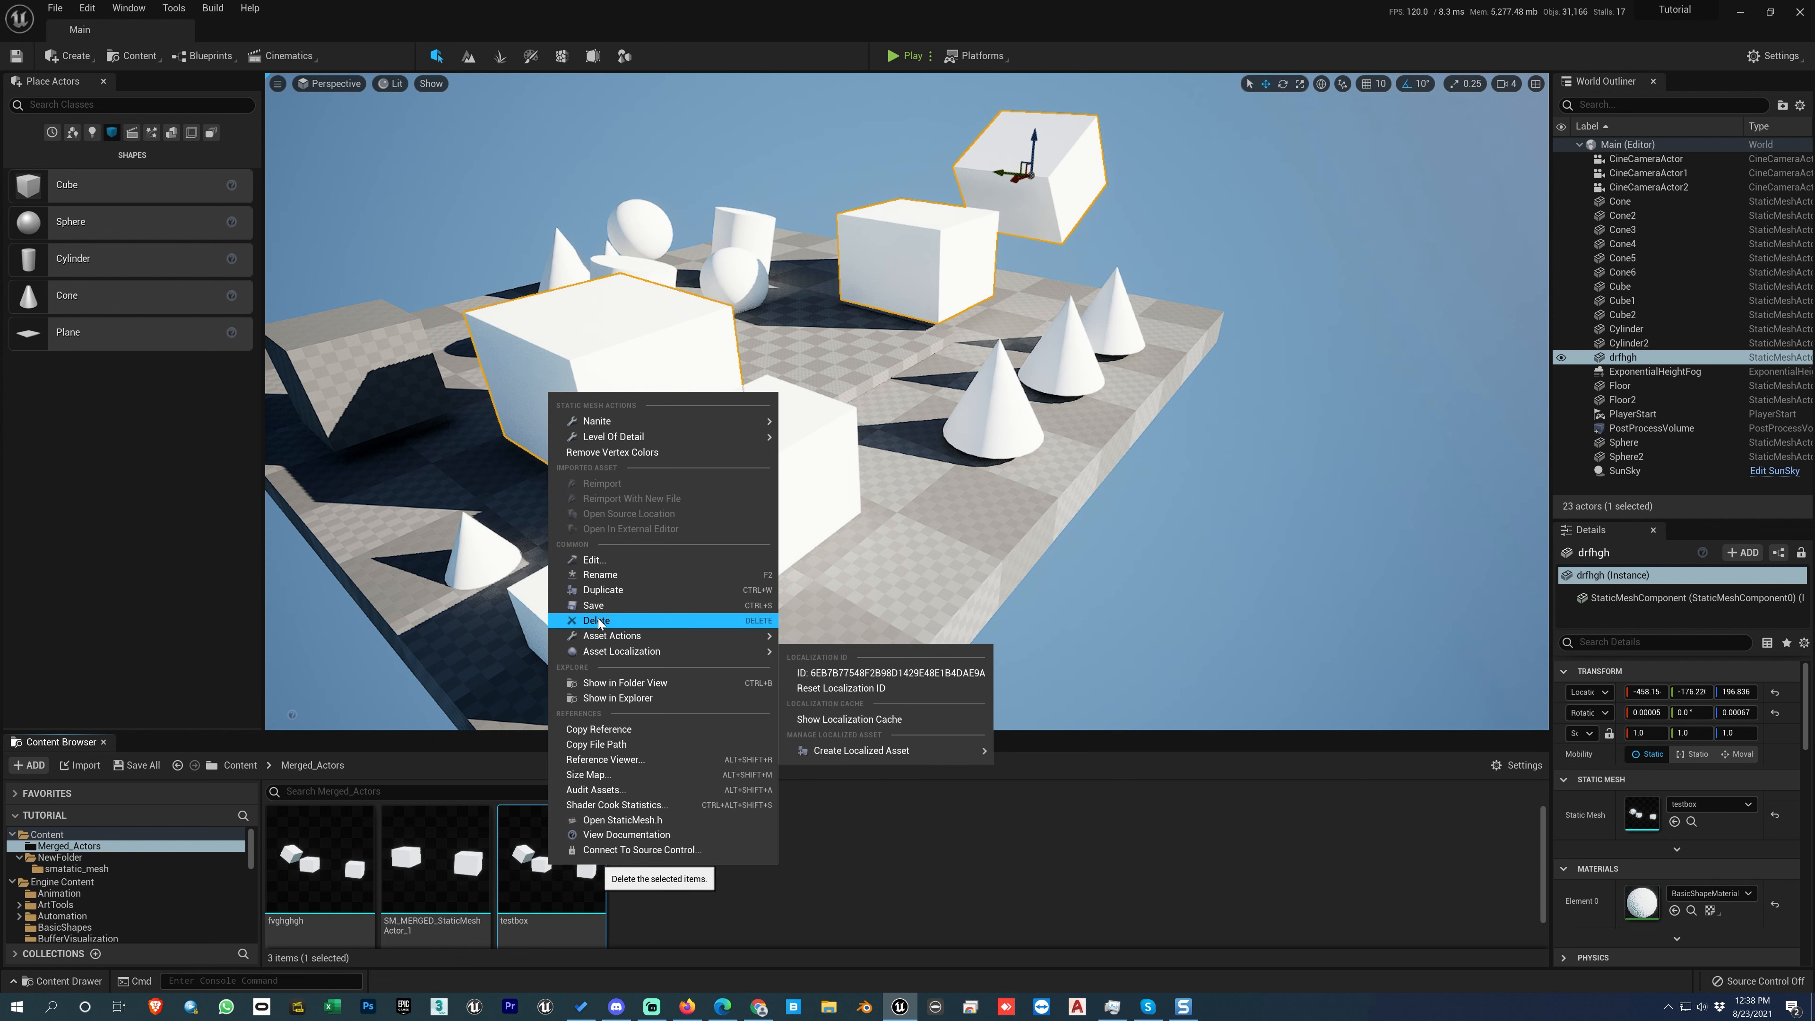
{"action": "left_click", "coordinate": [598, 620]}
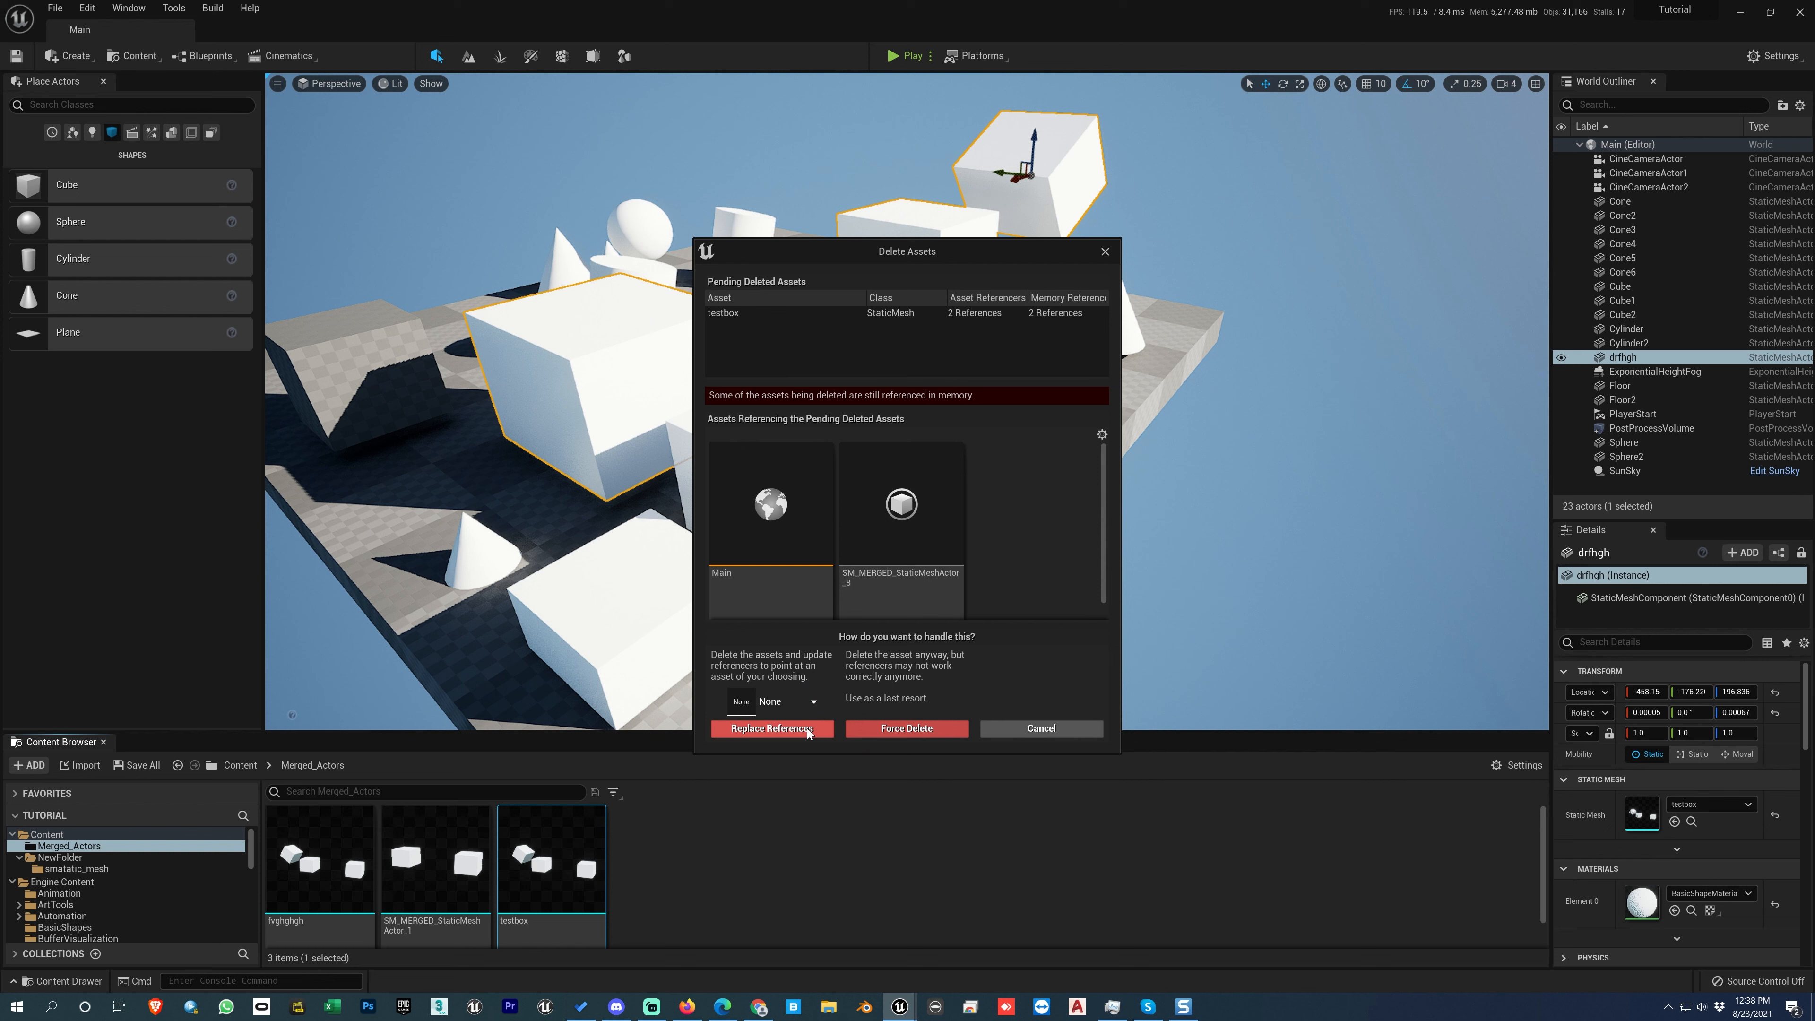
{"action": "left_click", "coordinate": [907, 729]}
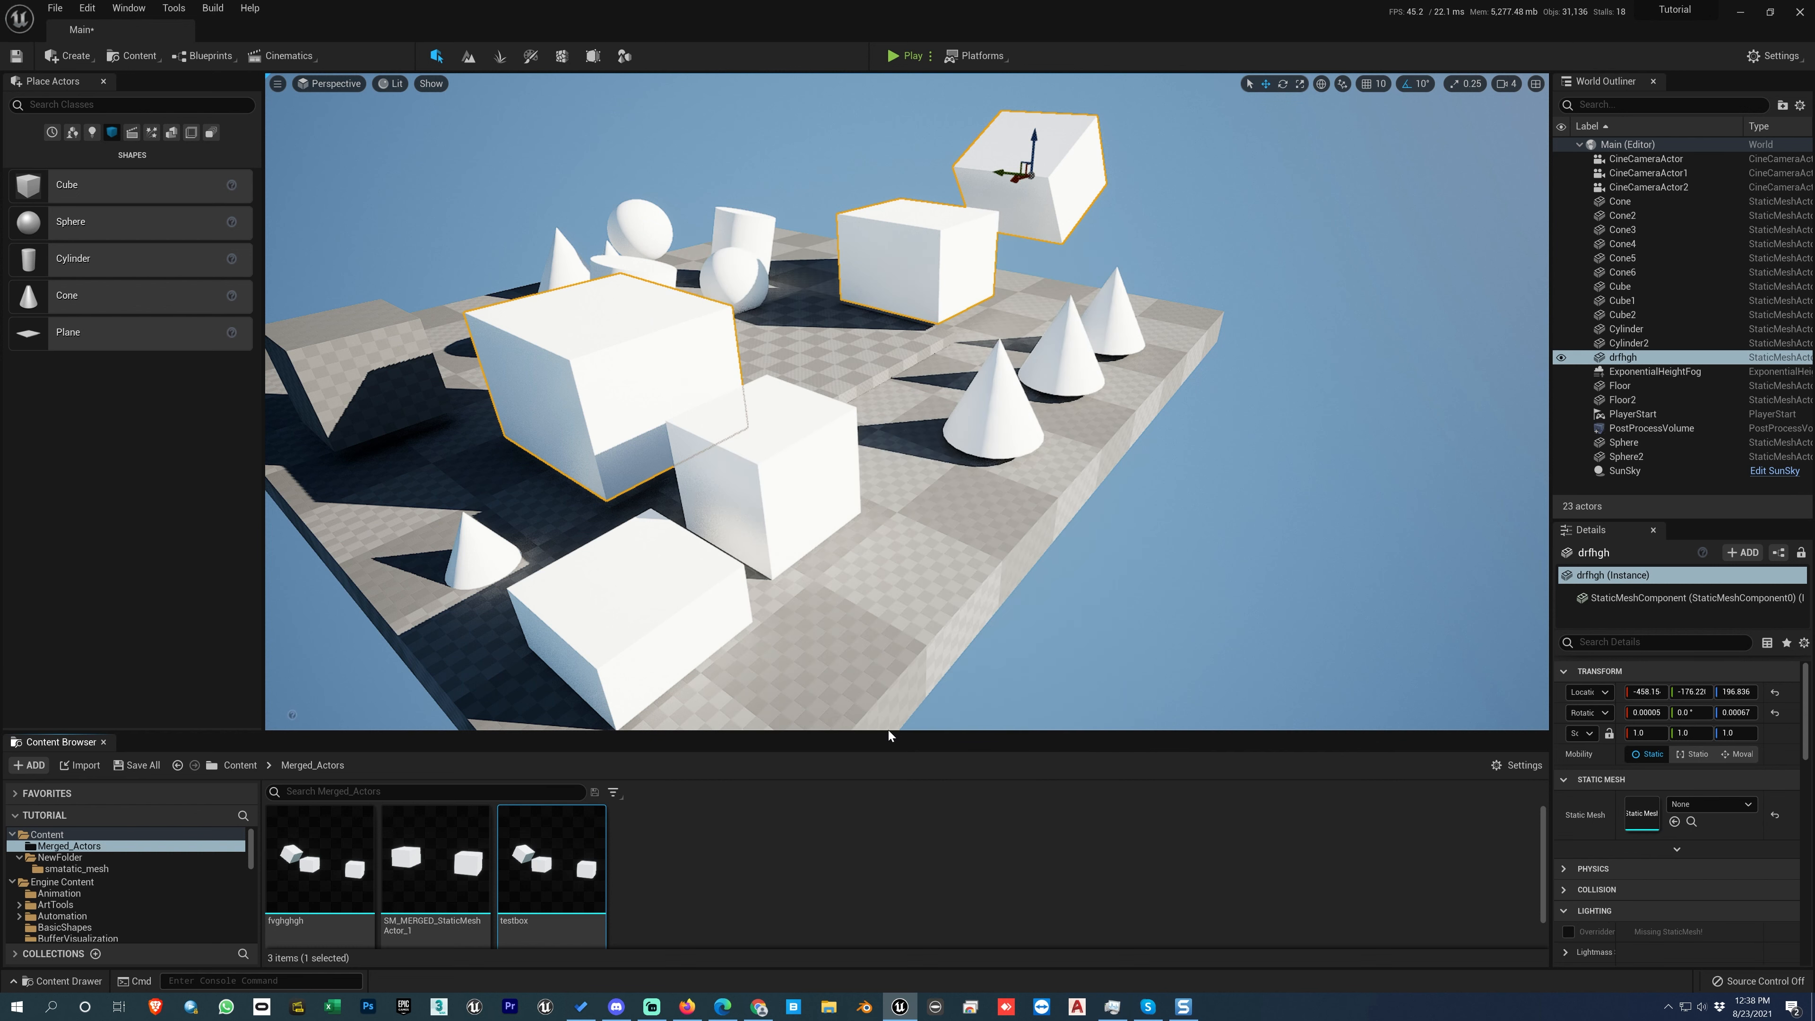
{"action": "key", "text": "ctrl+z"}
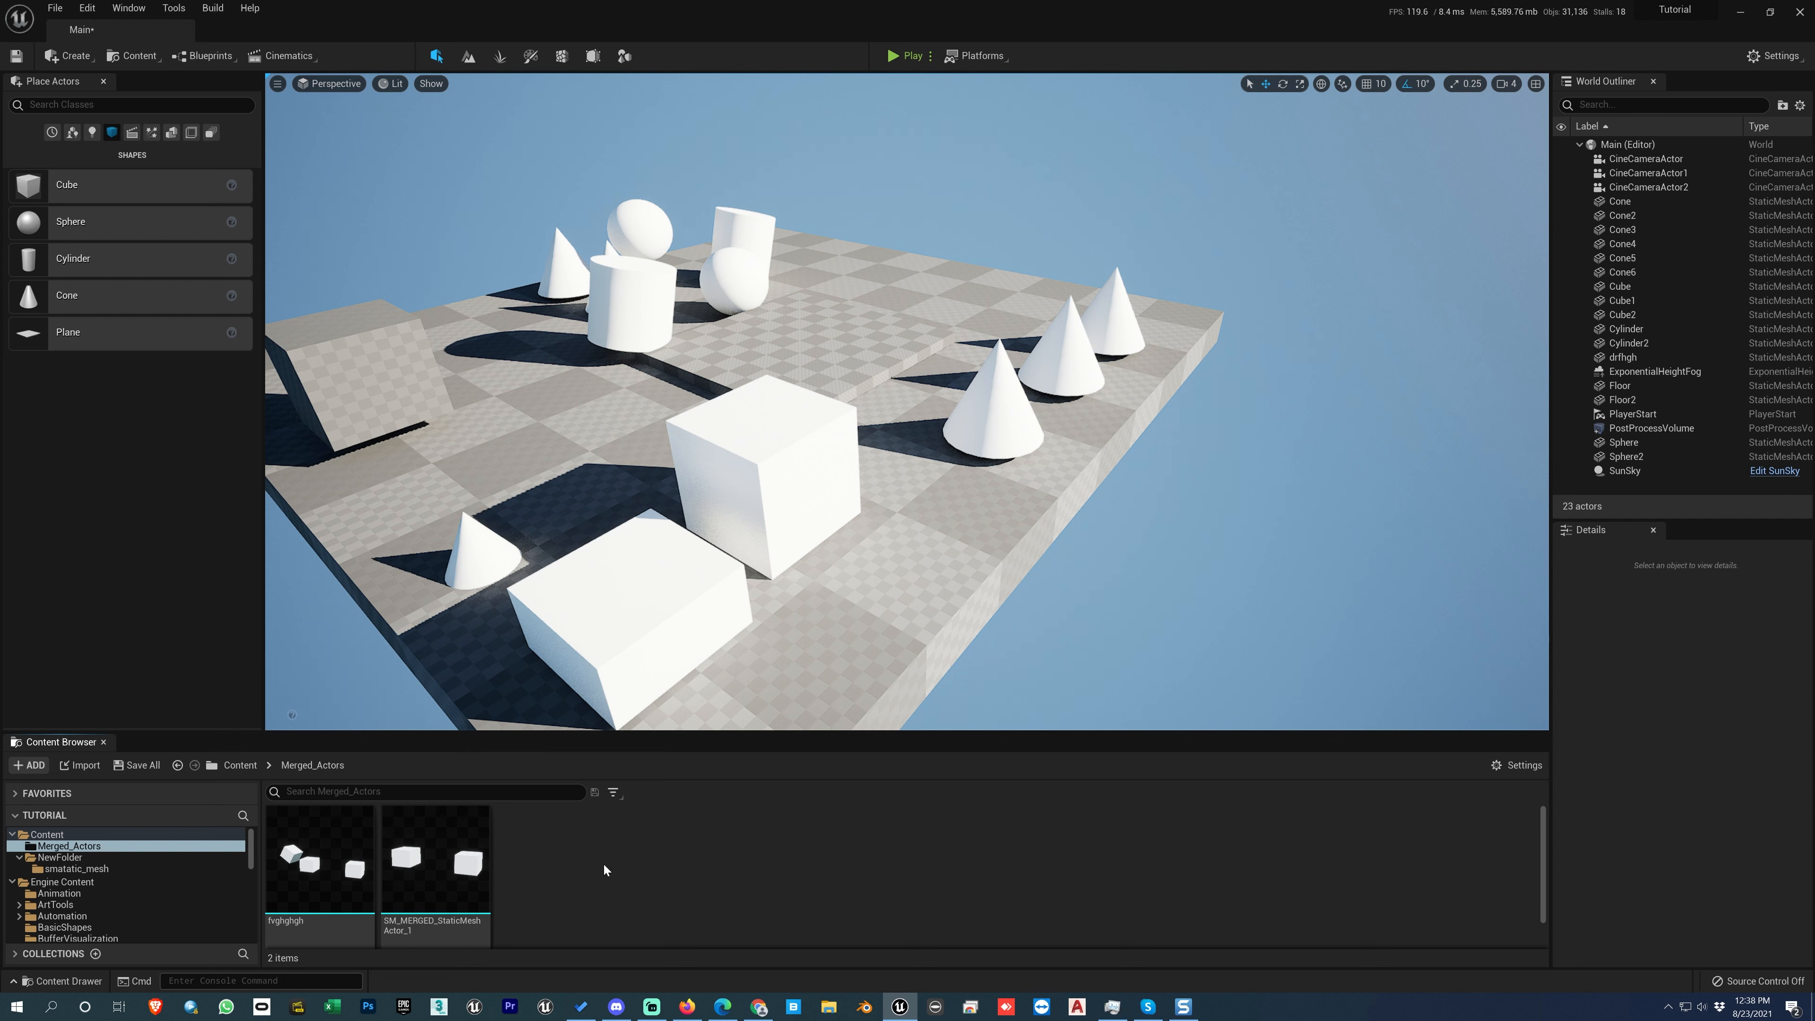
Step: Place an instance of SM_MERGED_StaticMeshActor_1 on the floor of the level and delete the placed actor
{"action": "left_click", "coordinate": [453, 869]}
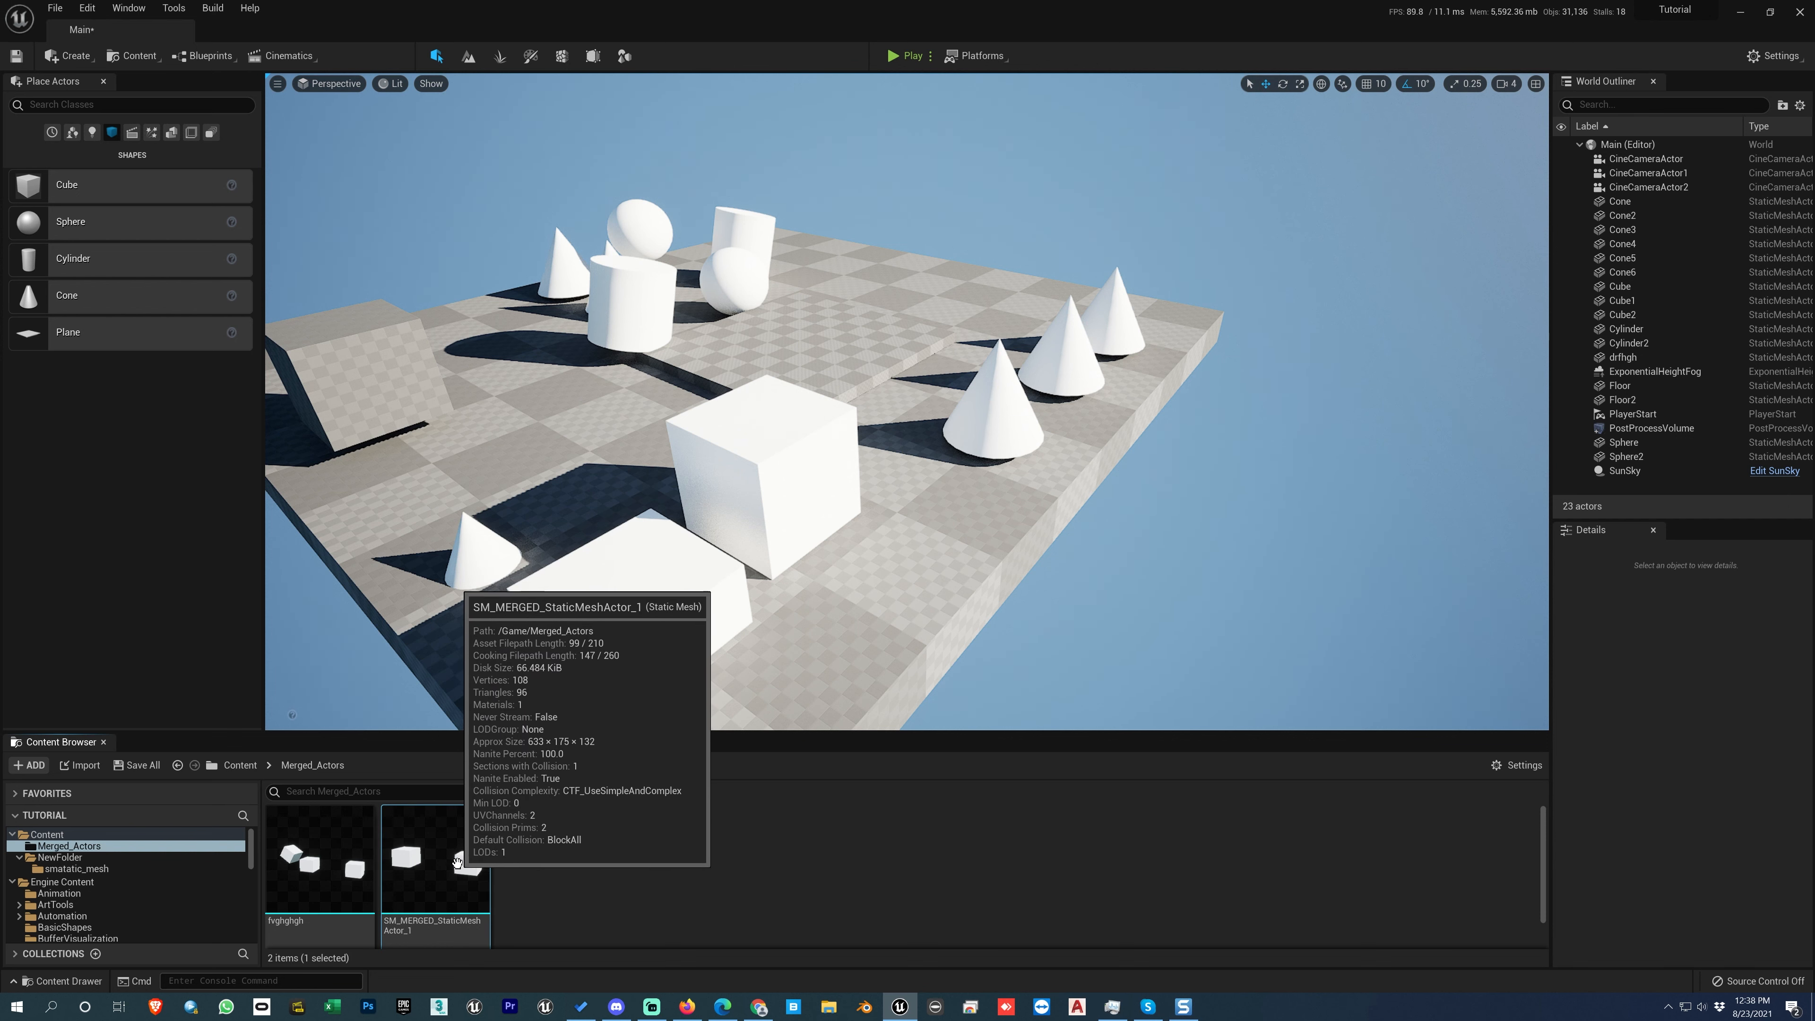
{"action": "left_click_drag", "start_coordinate": [453, 869], "coordinate": [574, 513]}
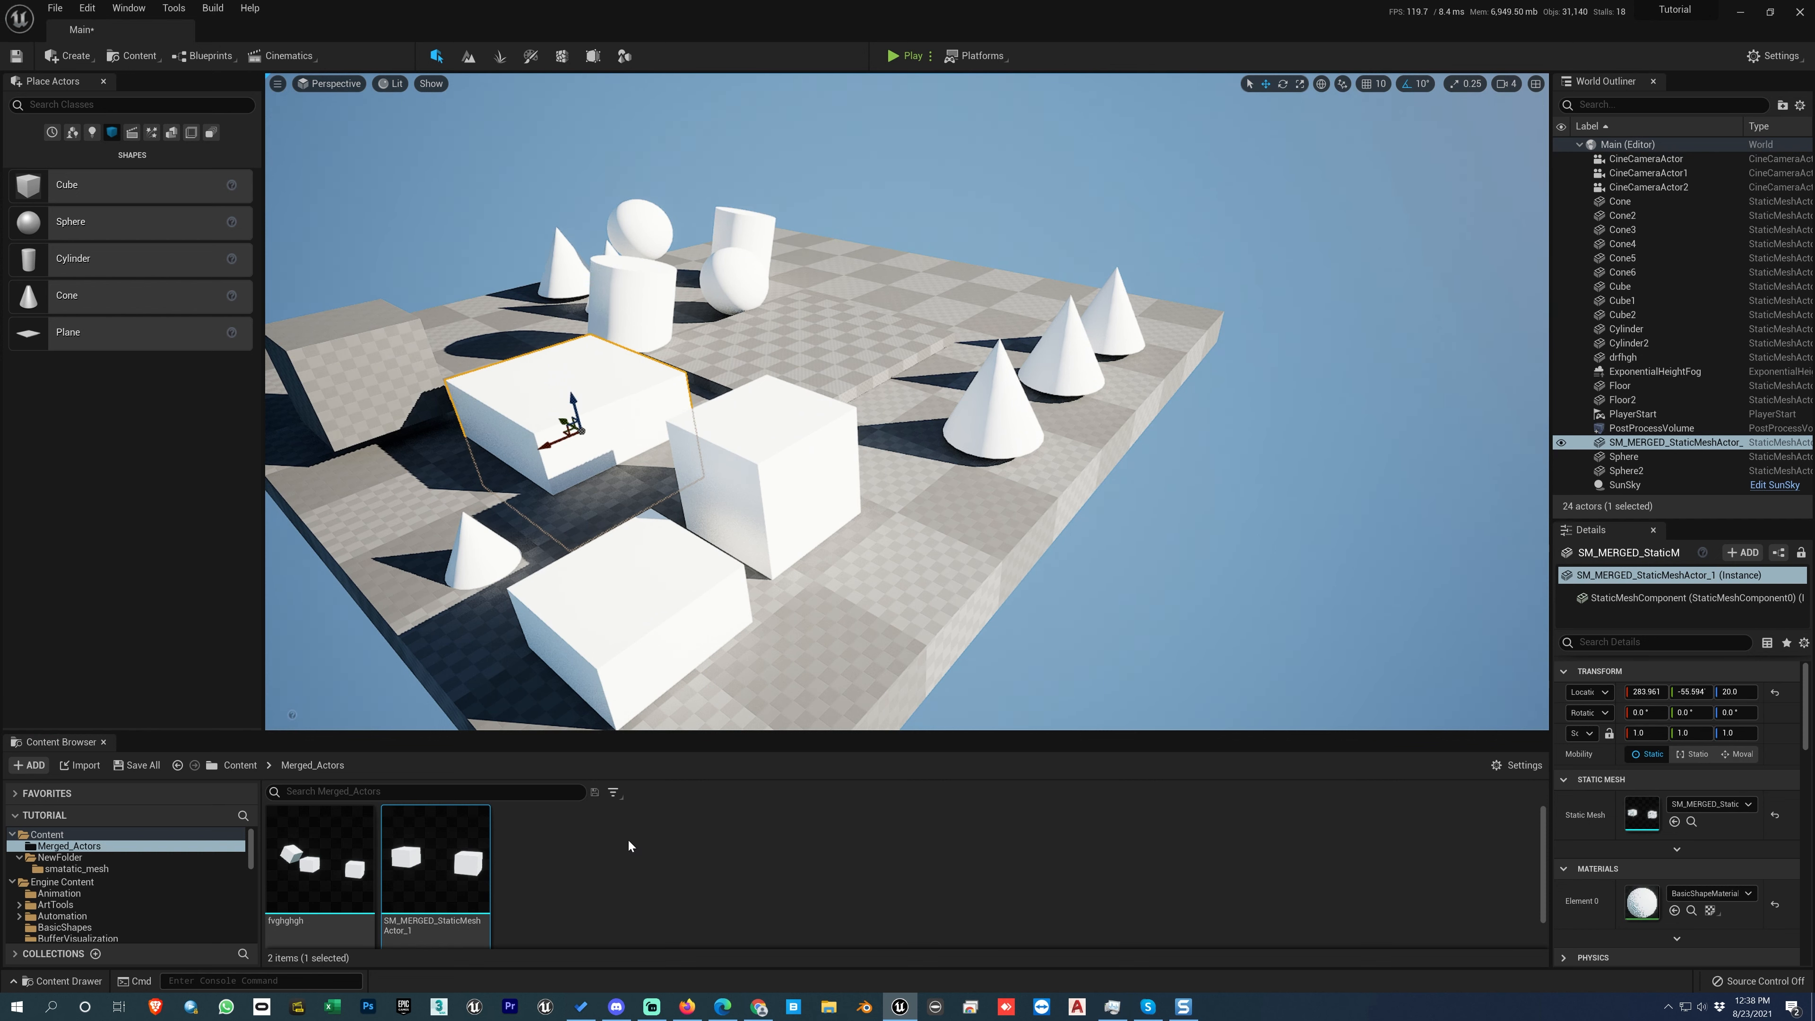
{"action": "mouse_move", "coordinate": [445, 863]}
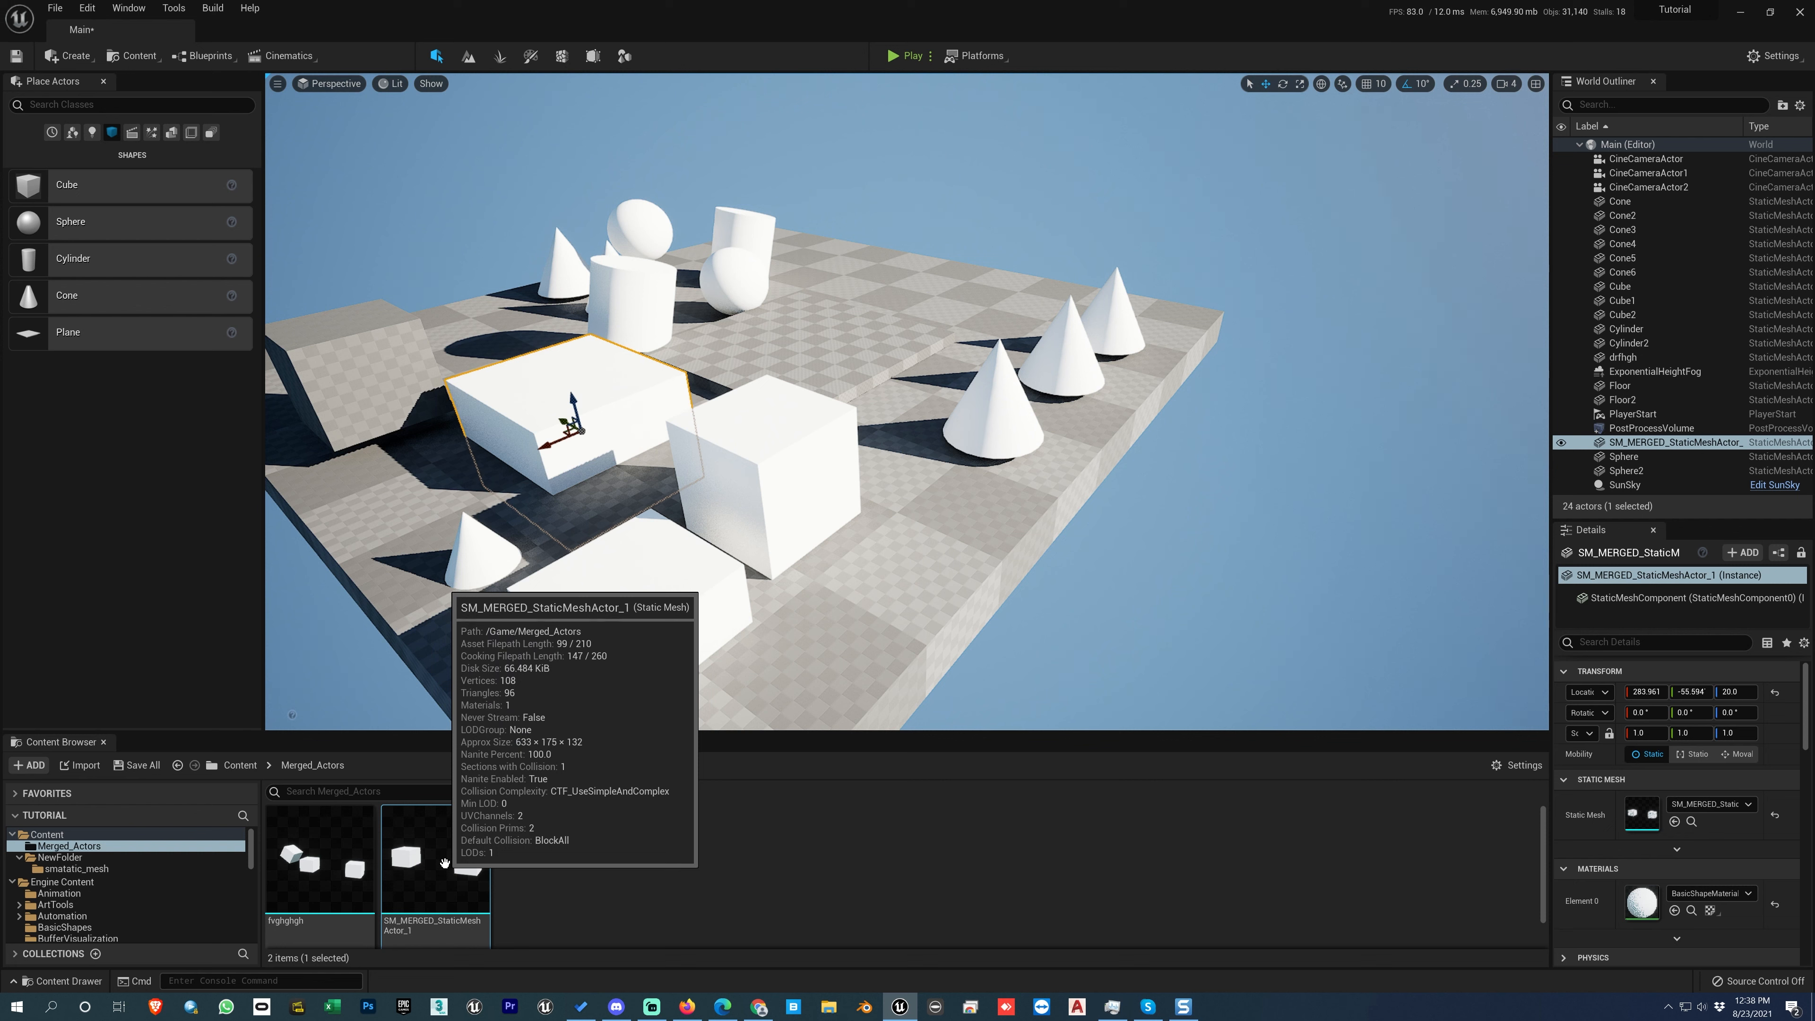
{"action": "right_click", "coordinate": [472, 869]}
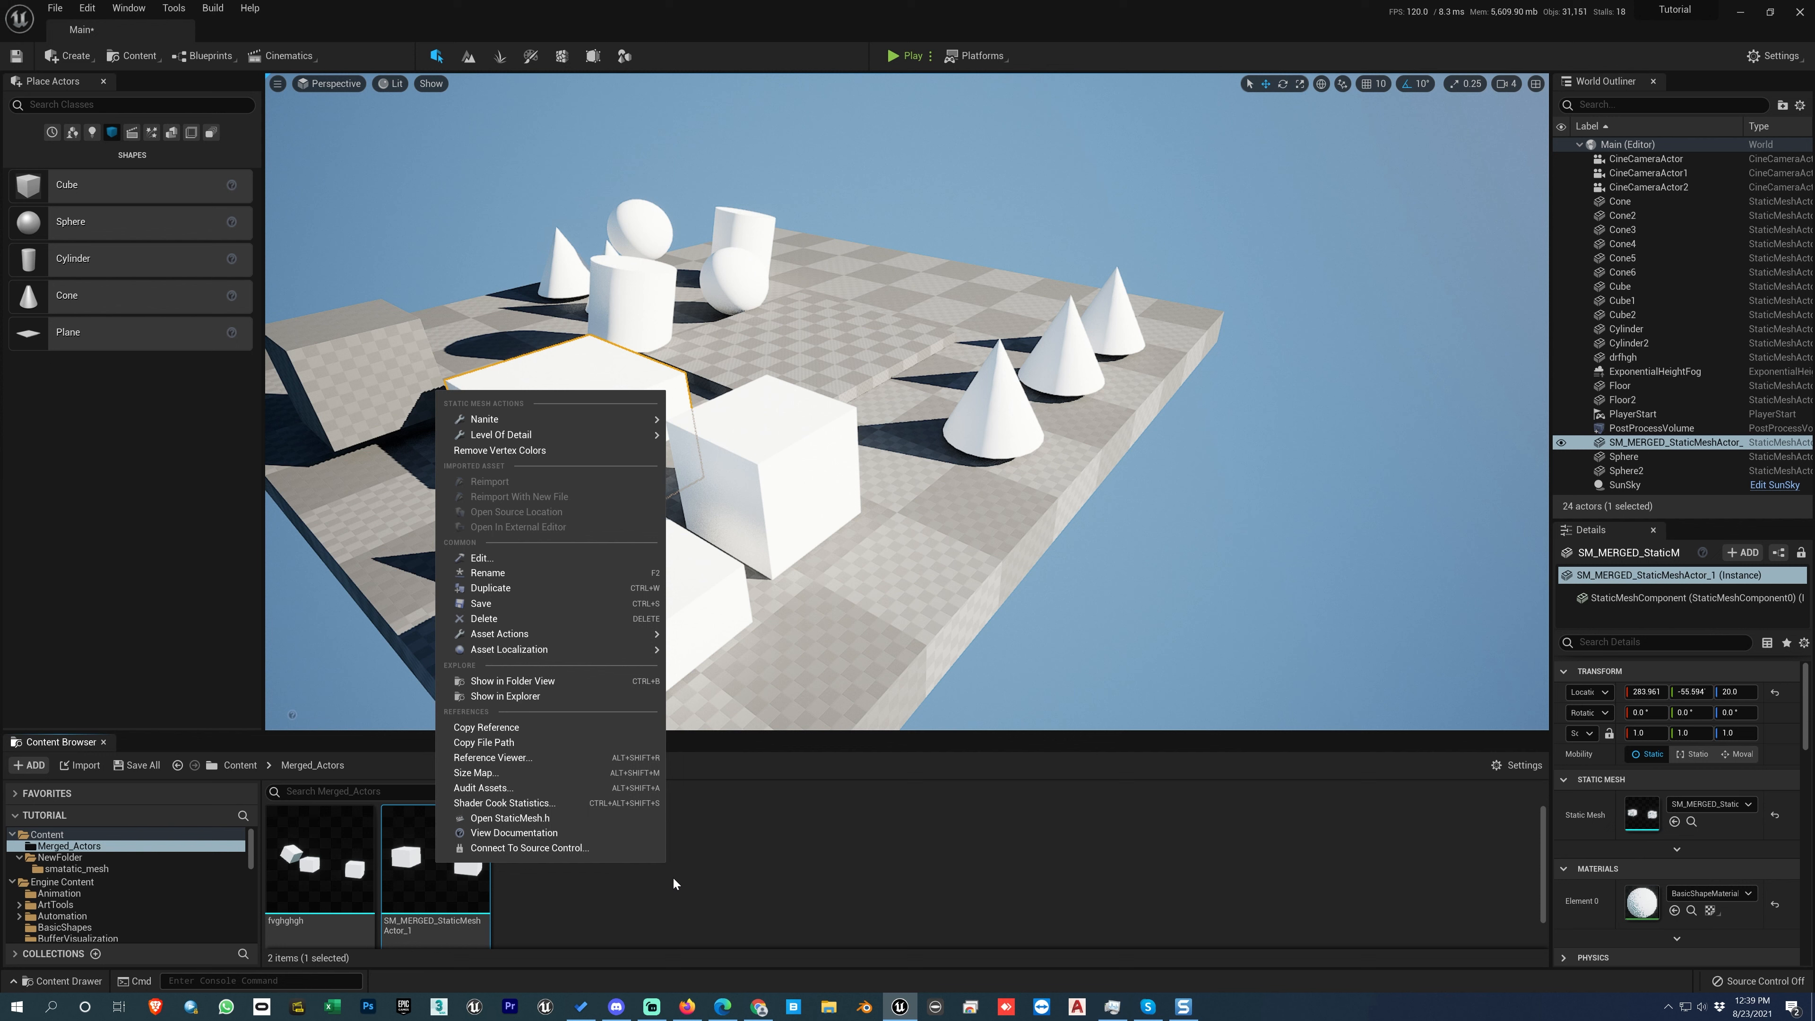
{"action": "left_click", "coordinate": [468, 890]}
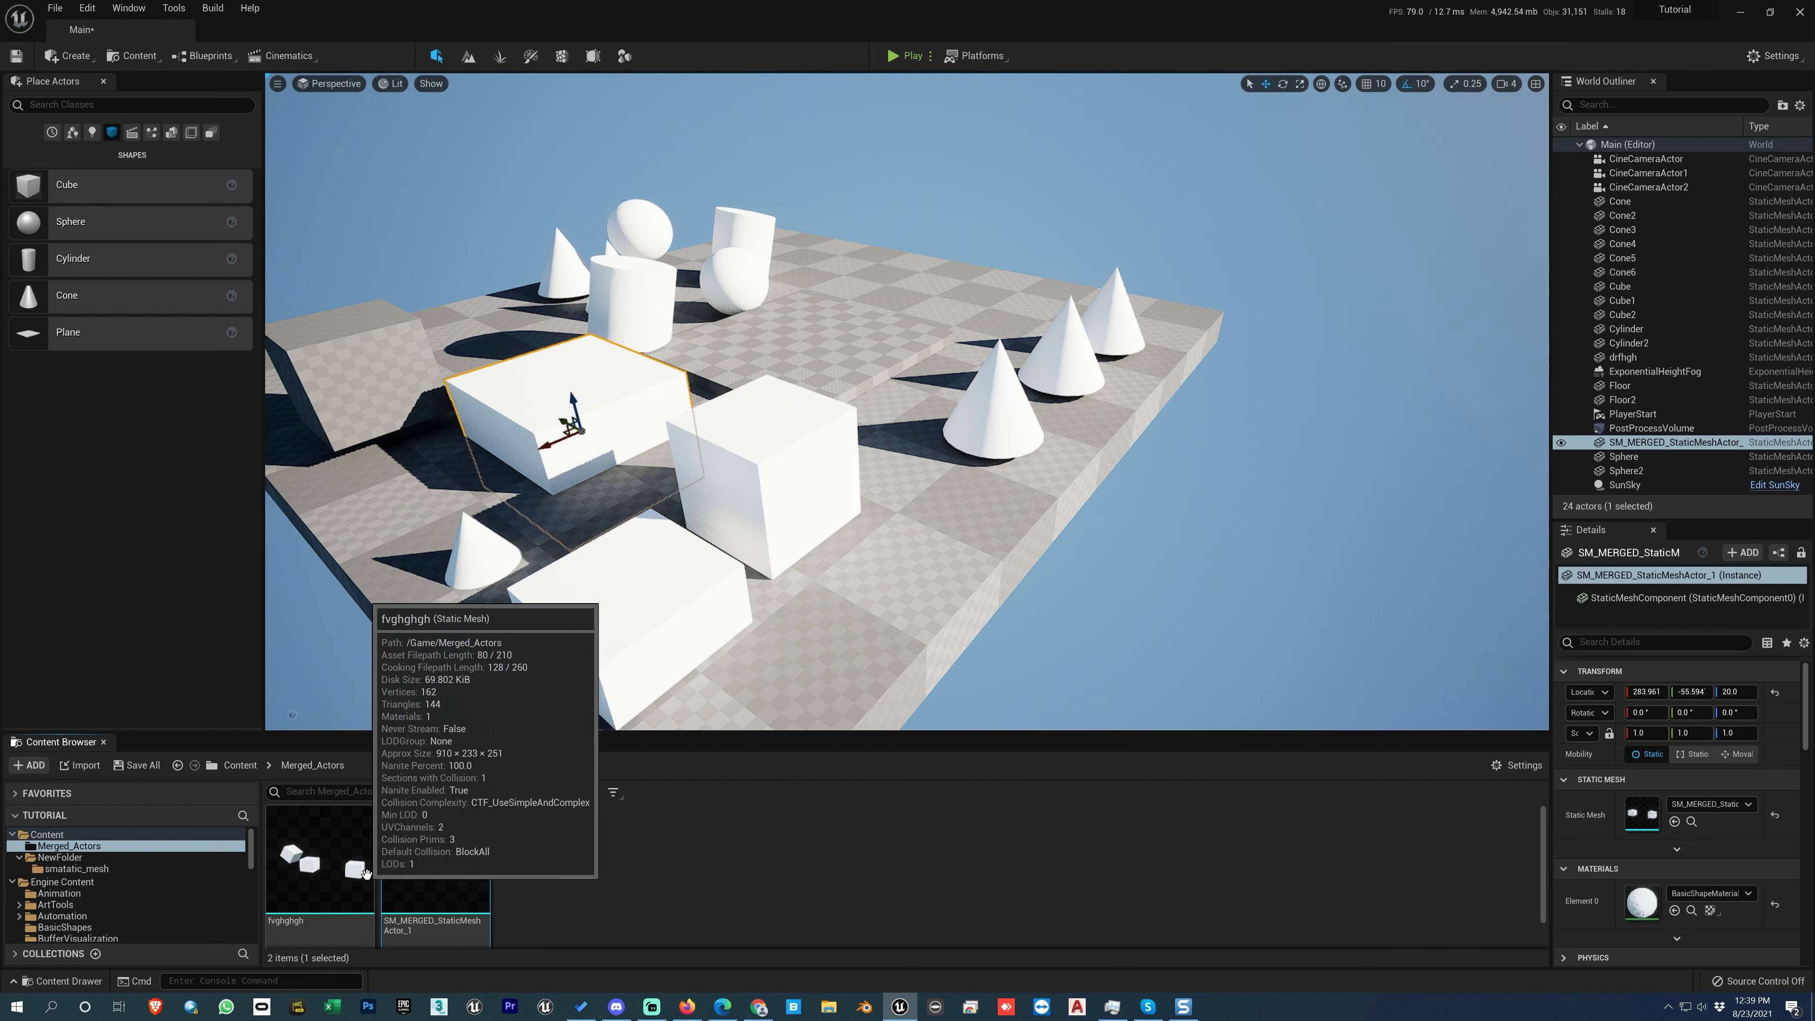
{"action": "key", "text": "Delete"}
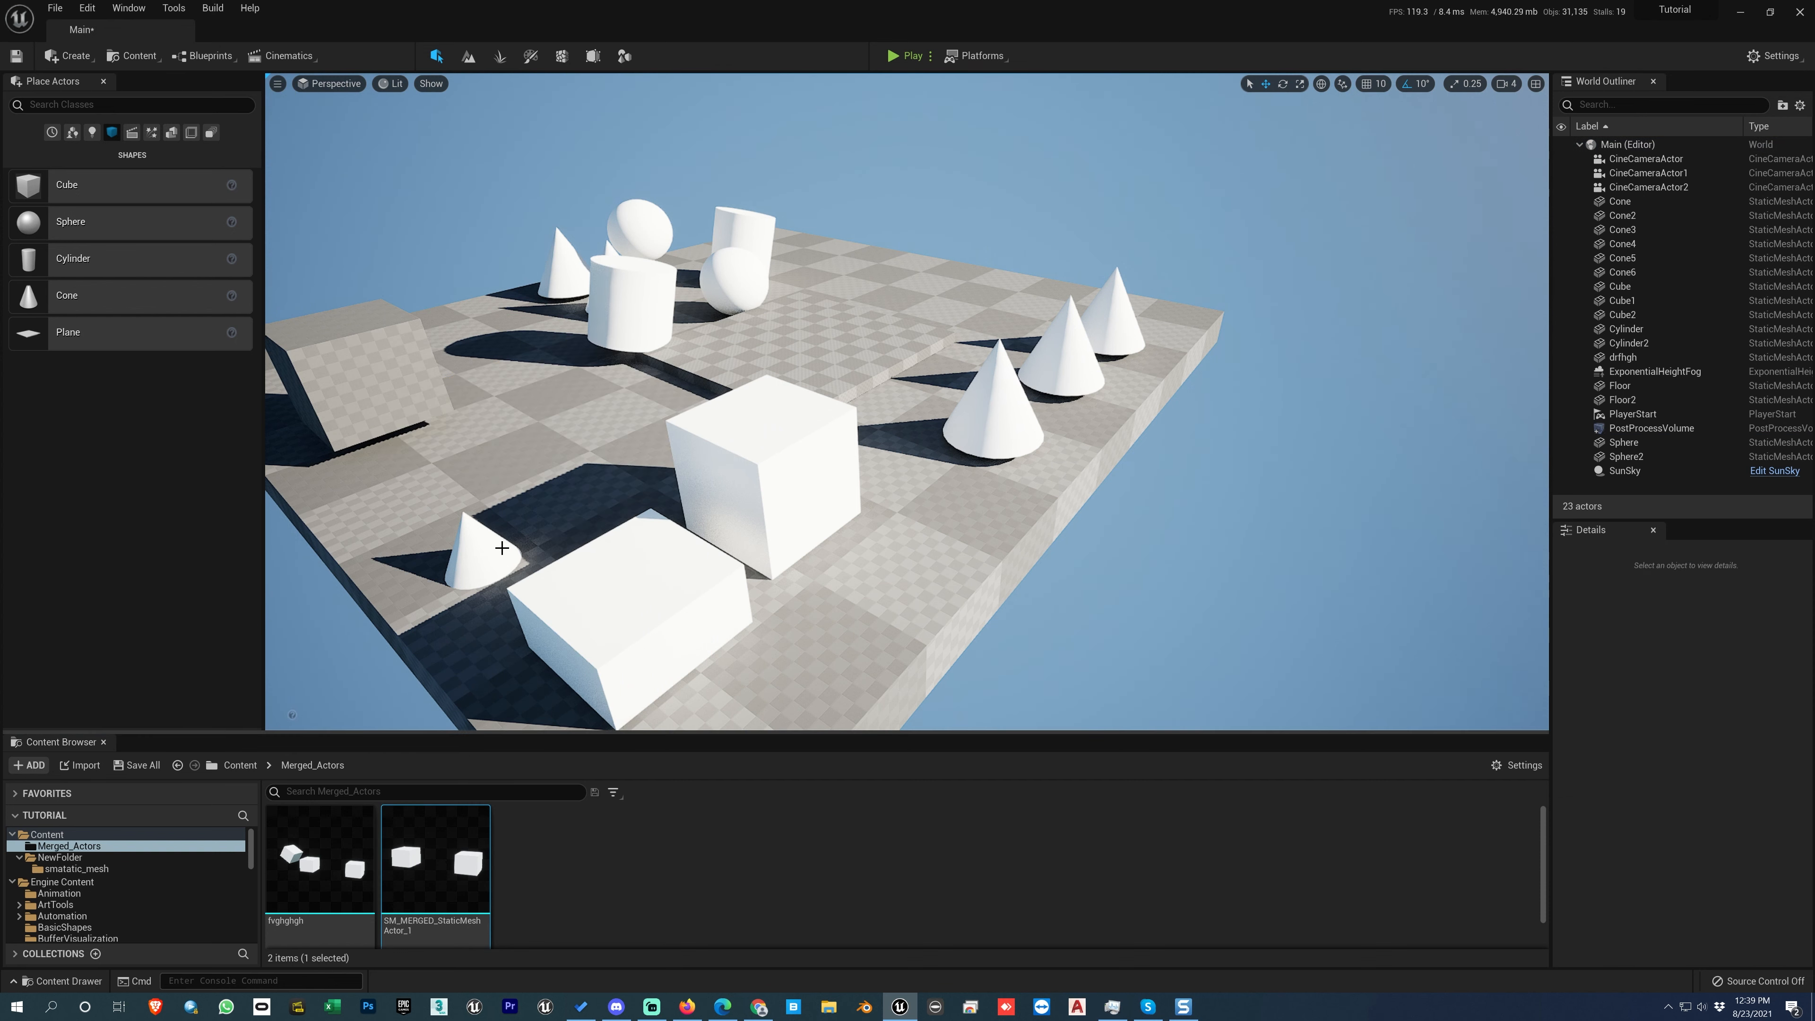
Step: Place an instance of the fvghghgh static mesh in the level and move it to about X -494, Y -154, Z 158
{"action": "left_click_drag", "start_coordinate": [319, 858], "coordinate": [595, 395]}
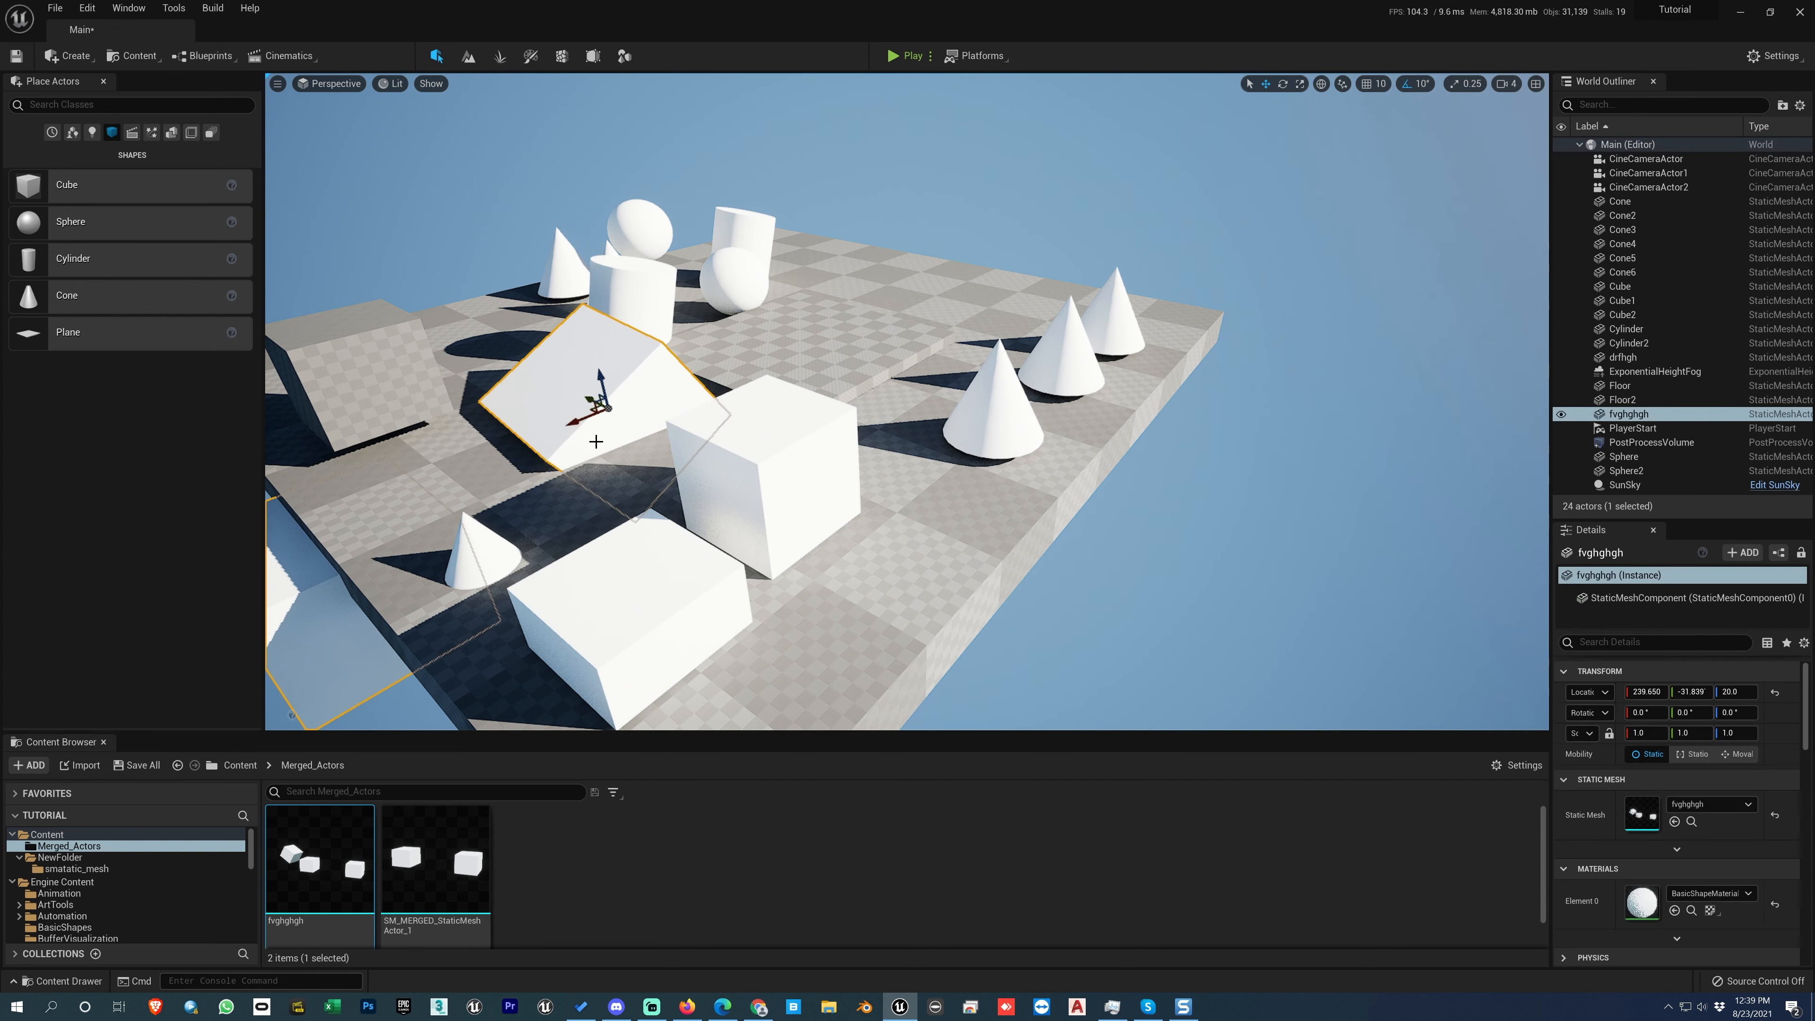
{"action": "left_click_drag", "start_coordinate": [828, 196], "coordinate": [1001, 142]}
{"action": "mouse_move", "coordinate": [932, 223]}
{"action": "left_mouse_down"}
{"action": "mouse_move", "coordinate": [933, 150]}
{"action": "mouse_move", "coordinate": [937, 195]}
{"action": "left_mouse_up"}
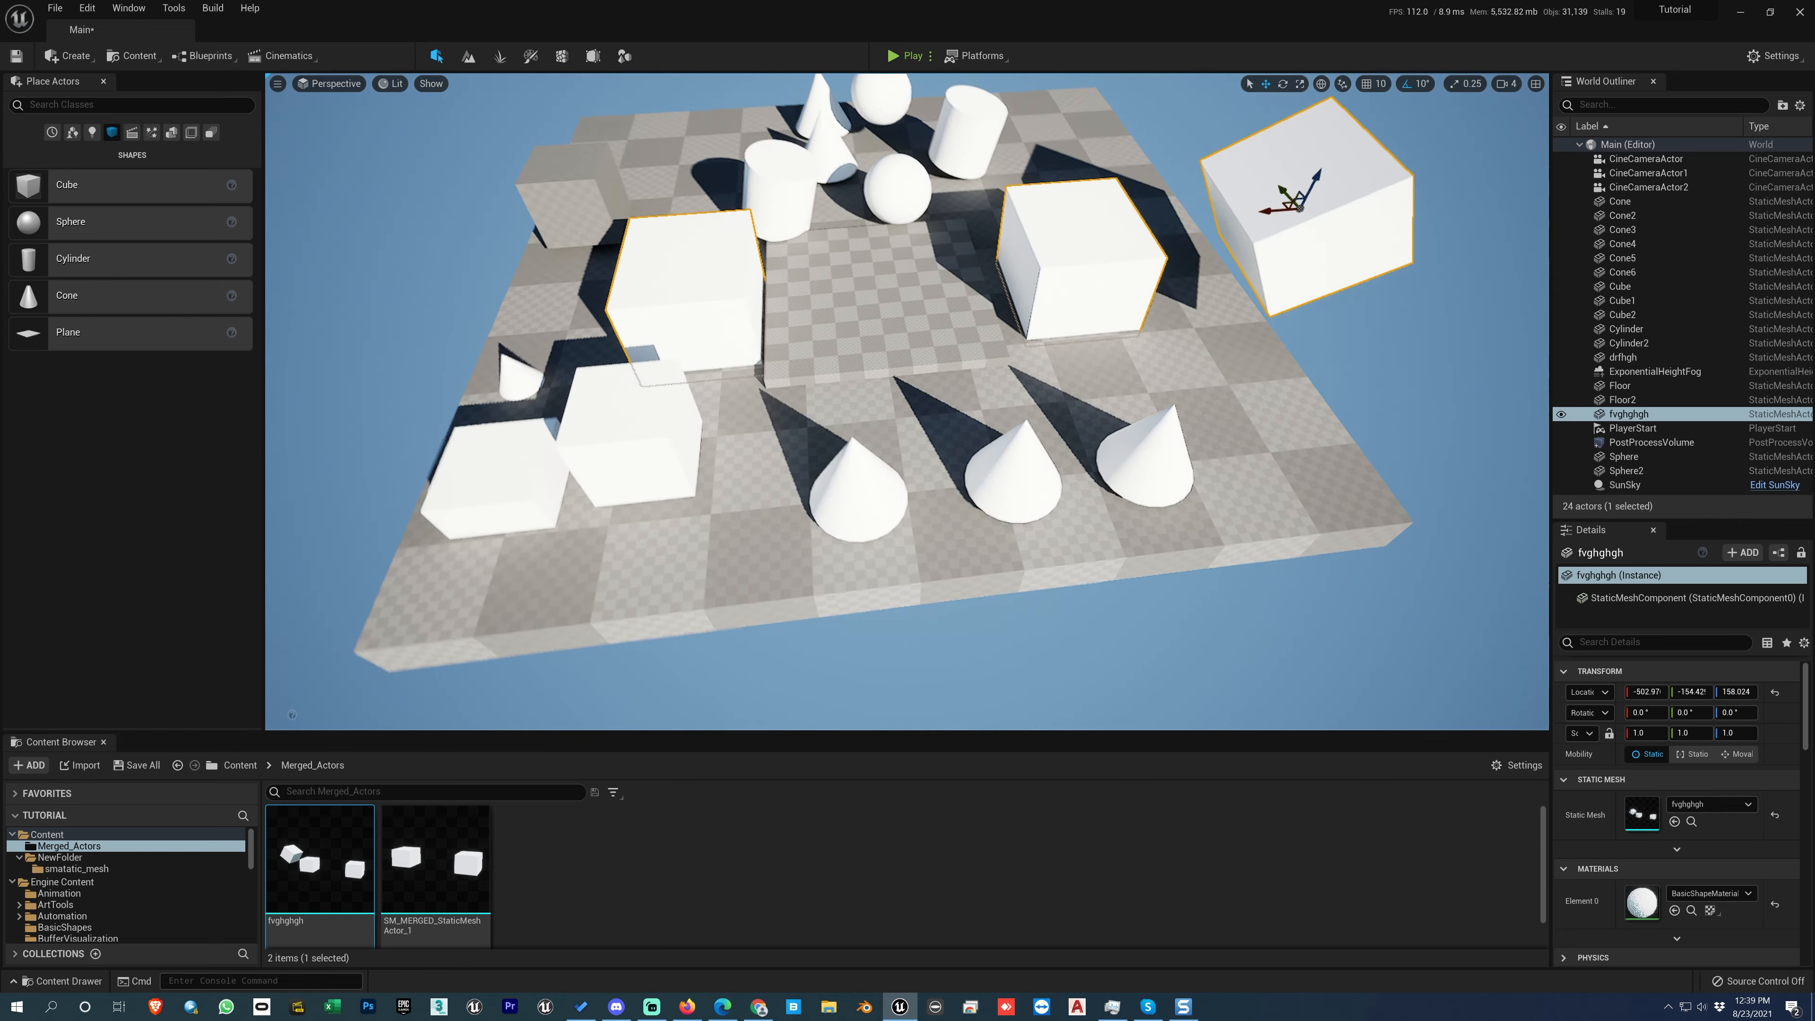
{"action": "right_click_drag", "start_coordinate": [1243, 229], "coordinate": [1218, 225]}
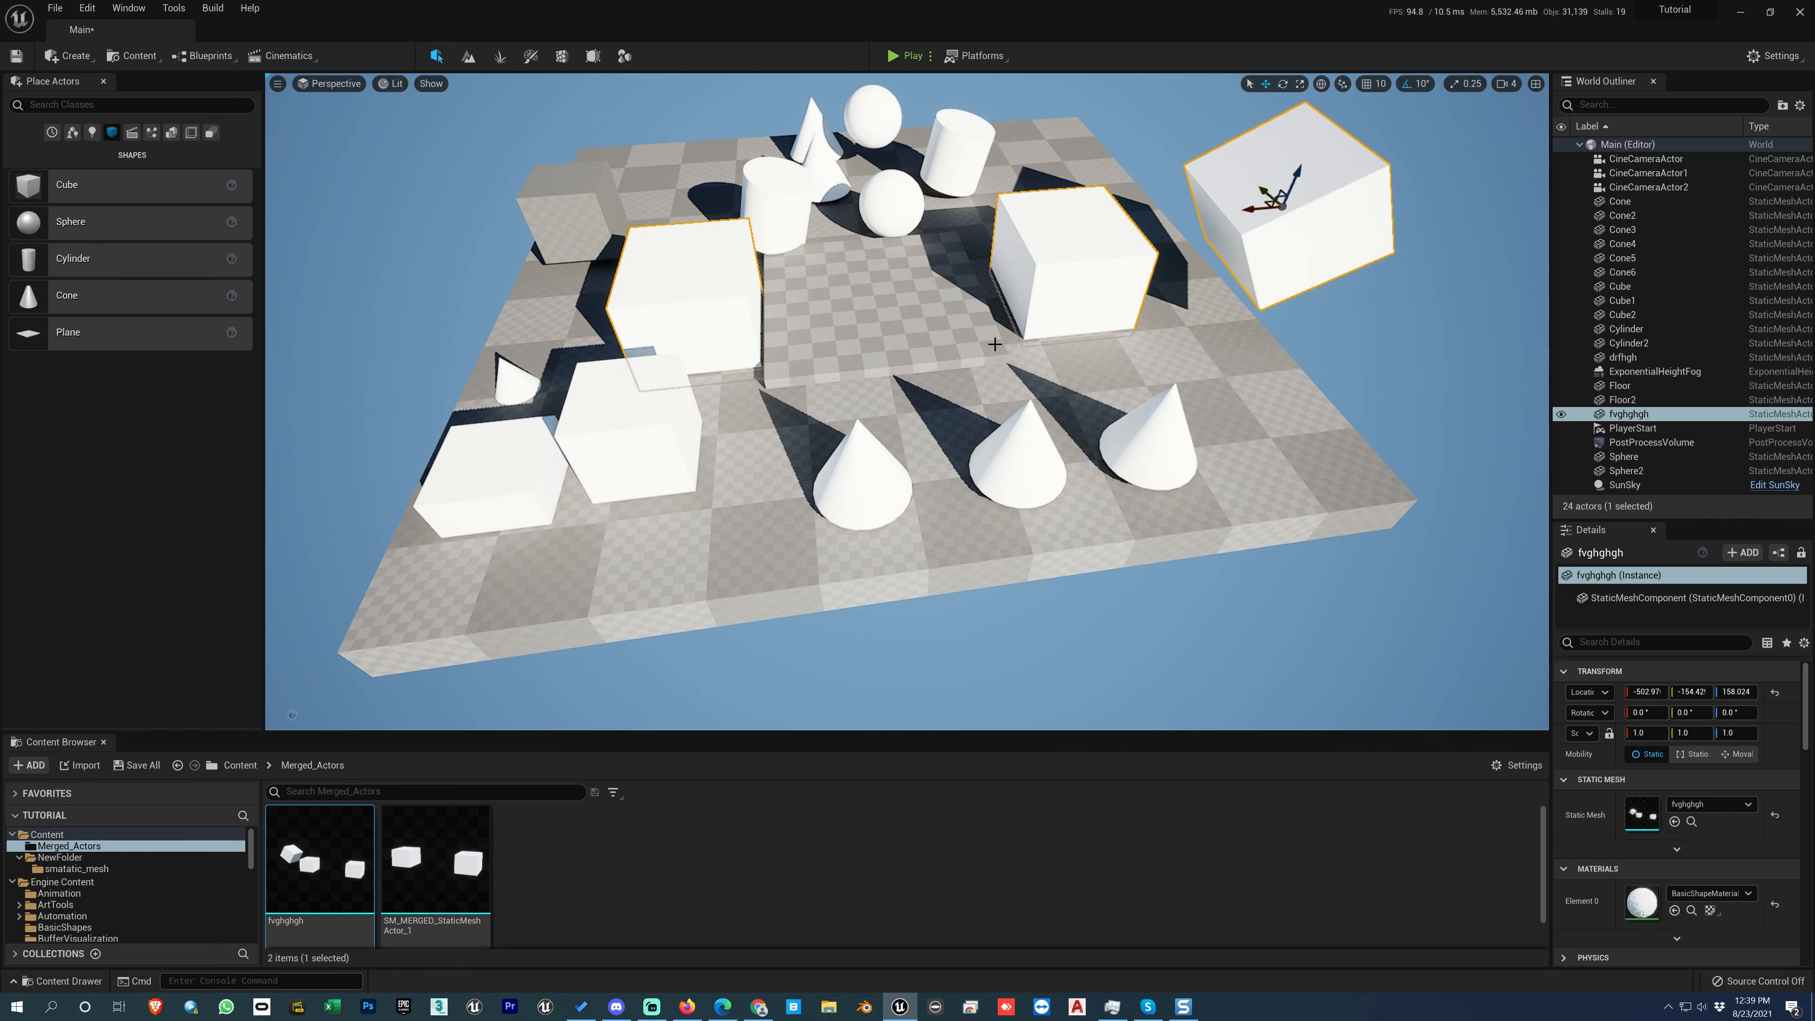
{"action": "left_click_drag", "start_coordinate": [1253, 210], "coordinate": [1244, 210]}
Step: Examine the Asset Actions commands available for the fvghghgh static mesh asset
{"action": "left_click", "coordinate": [440, 848]}
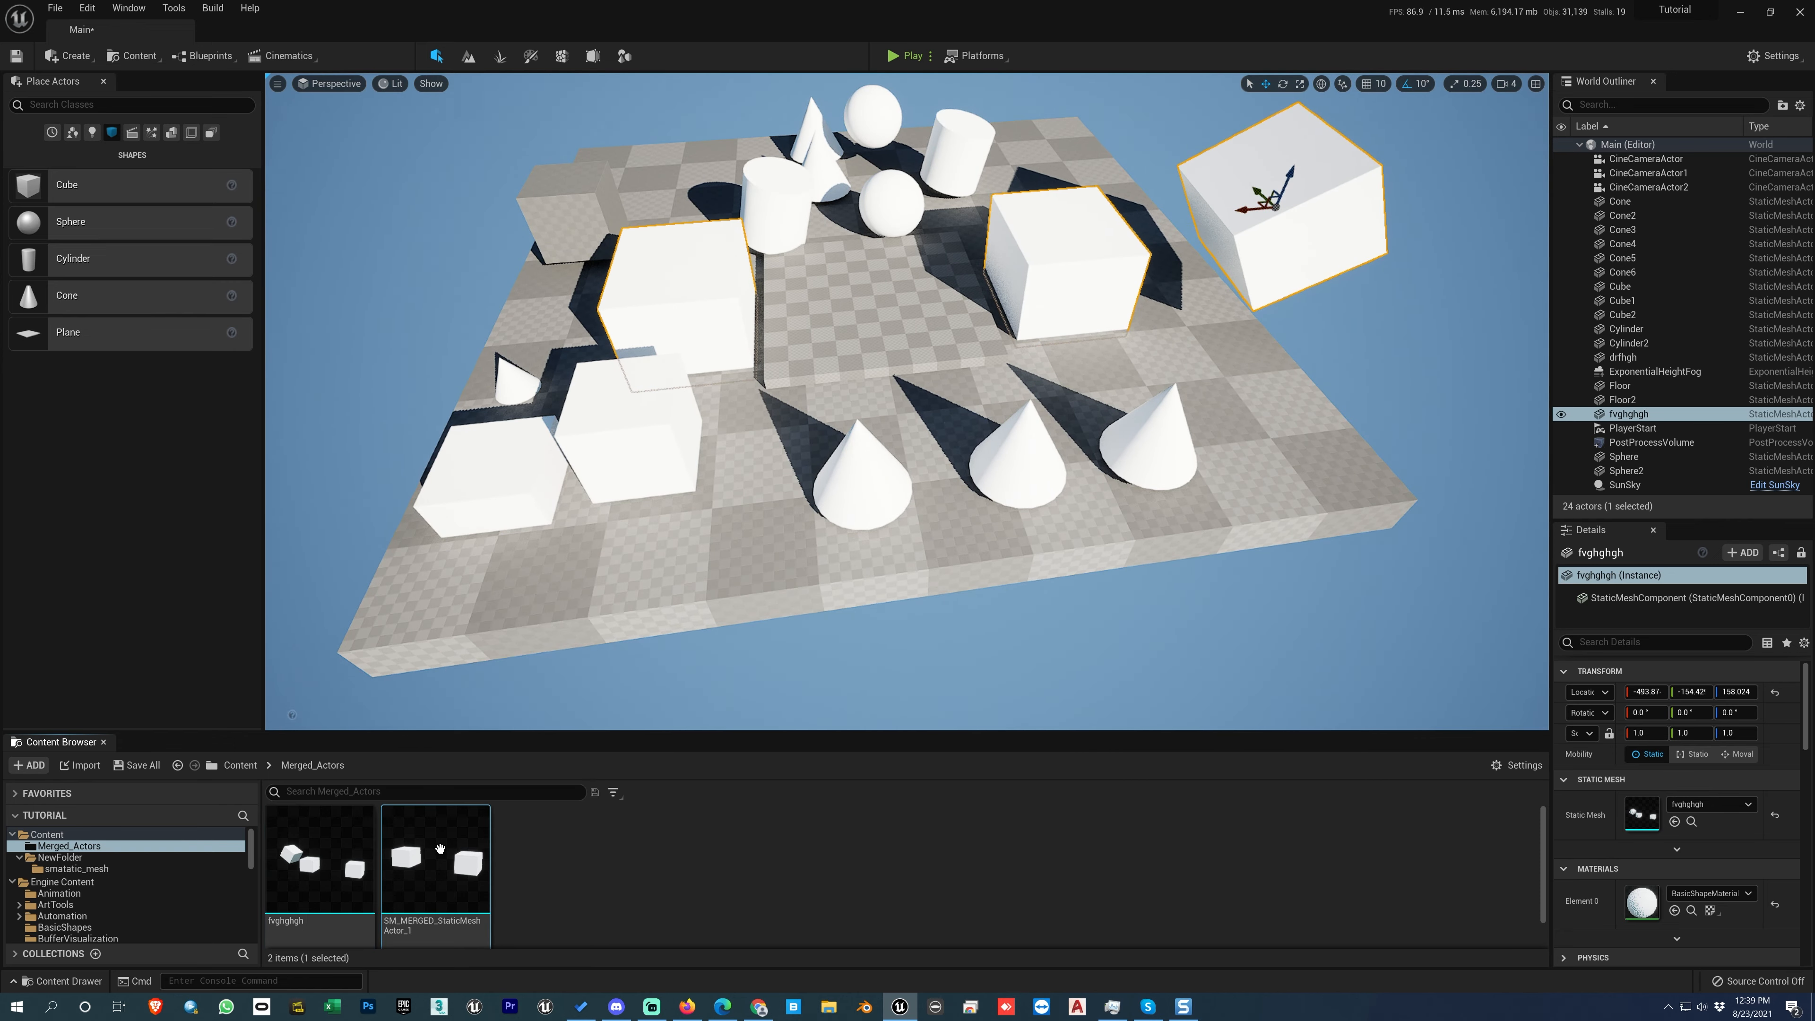
{"action": "left_click", "coordinate": [321, 869]}
{"action": "right_click", "coordinate": [321, 869]}
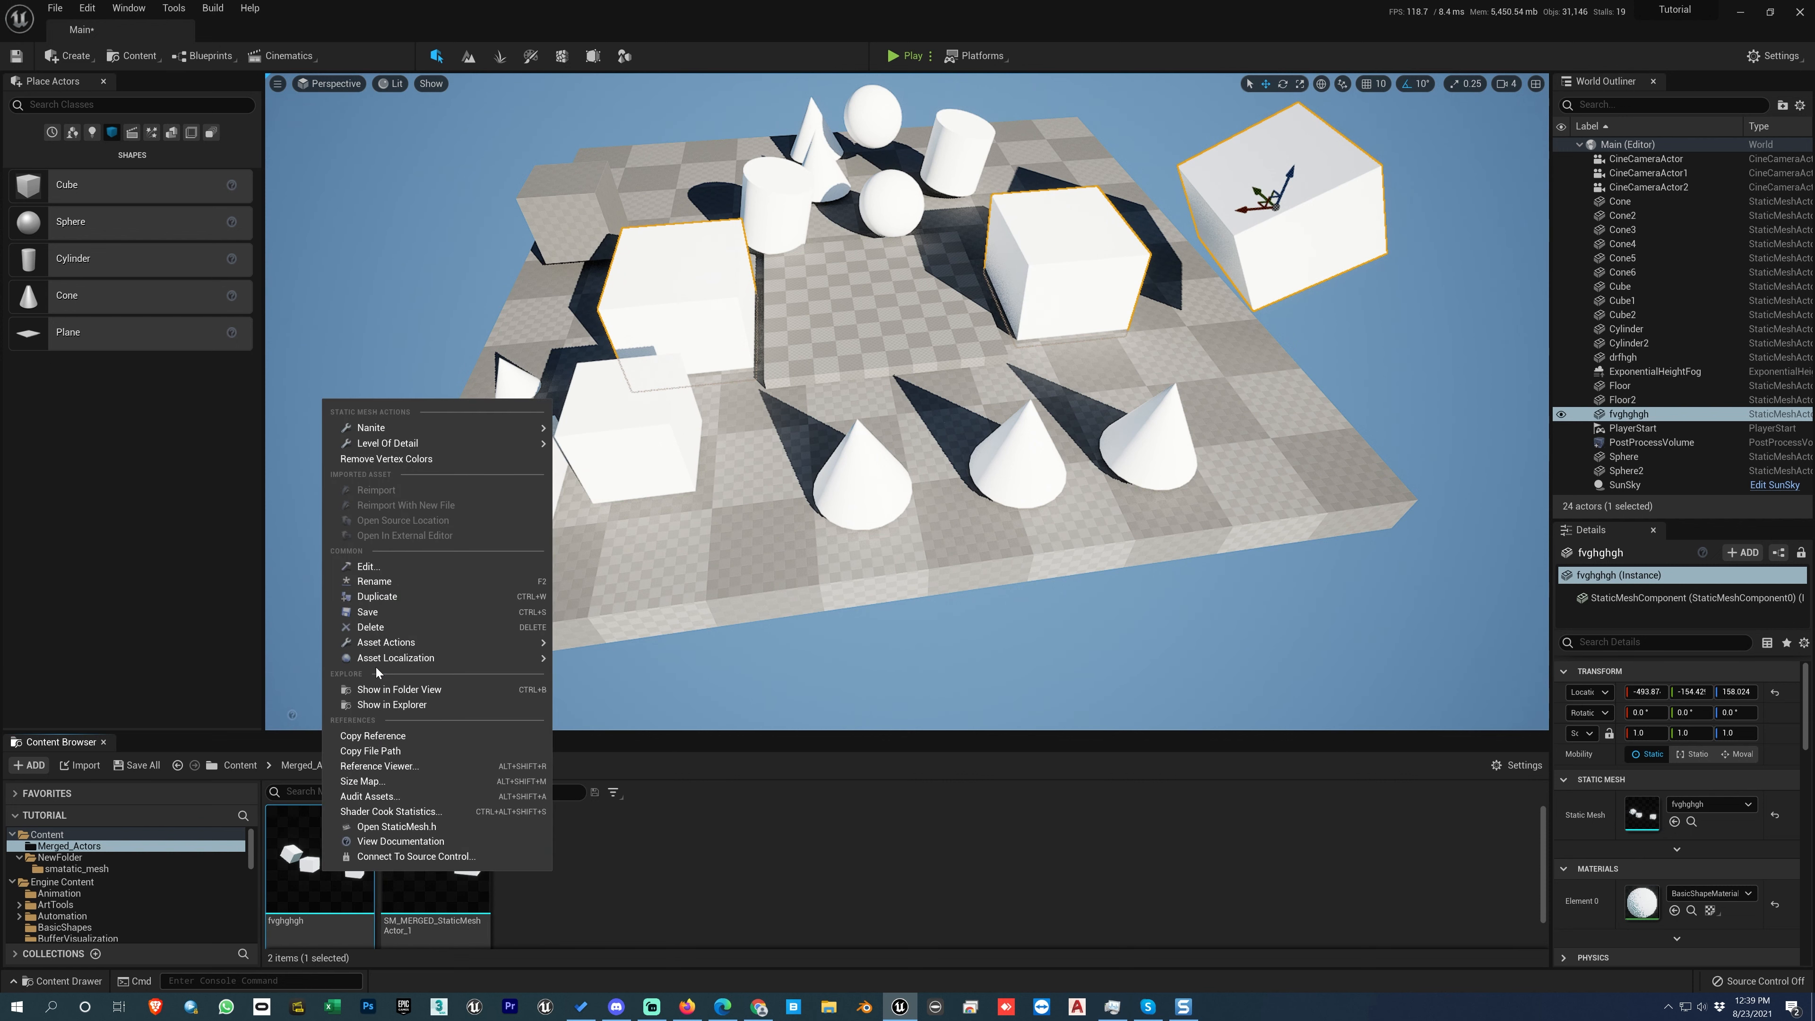
{"action": "mouse_move", "coordinate": [386, 642]}
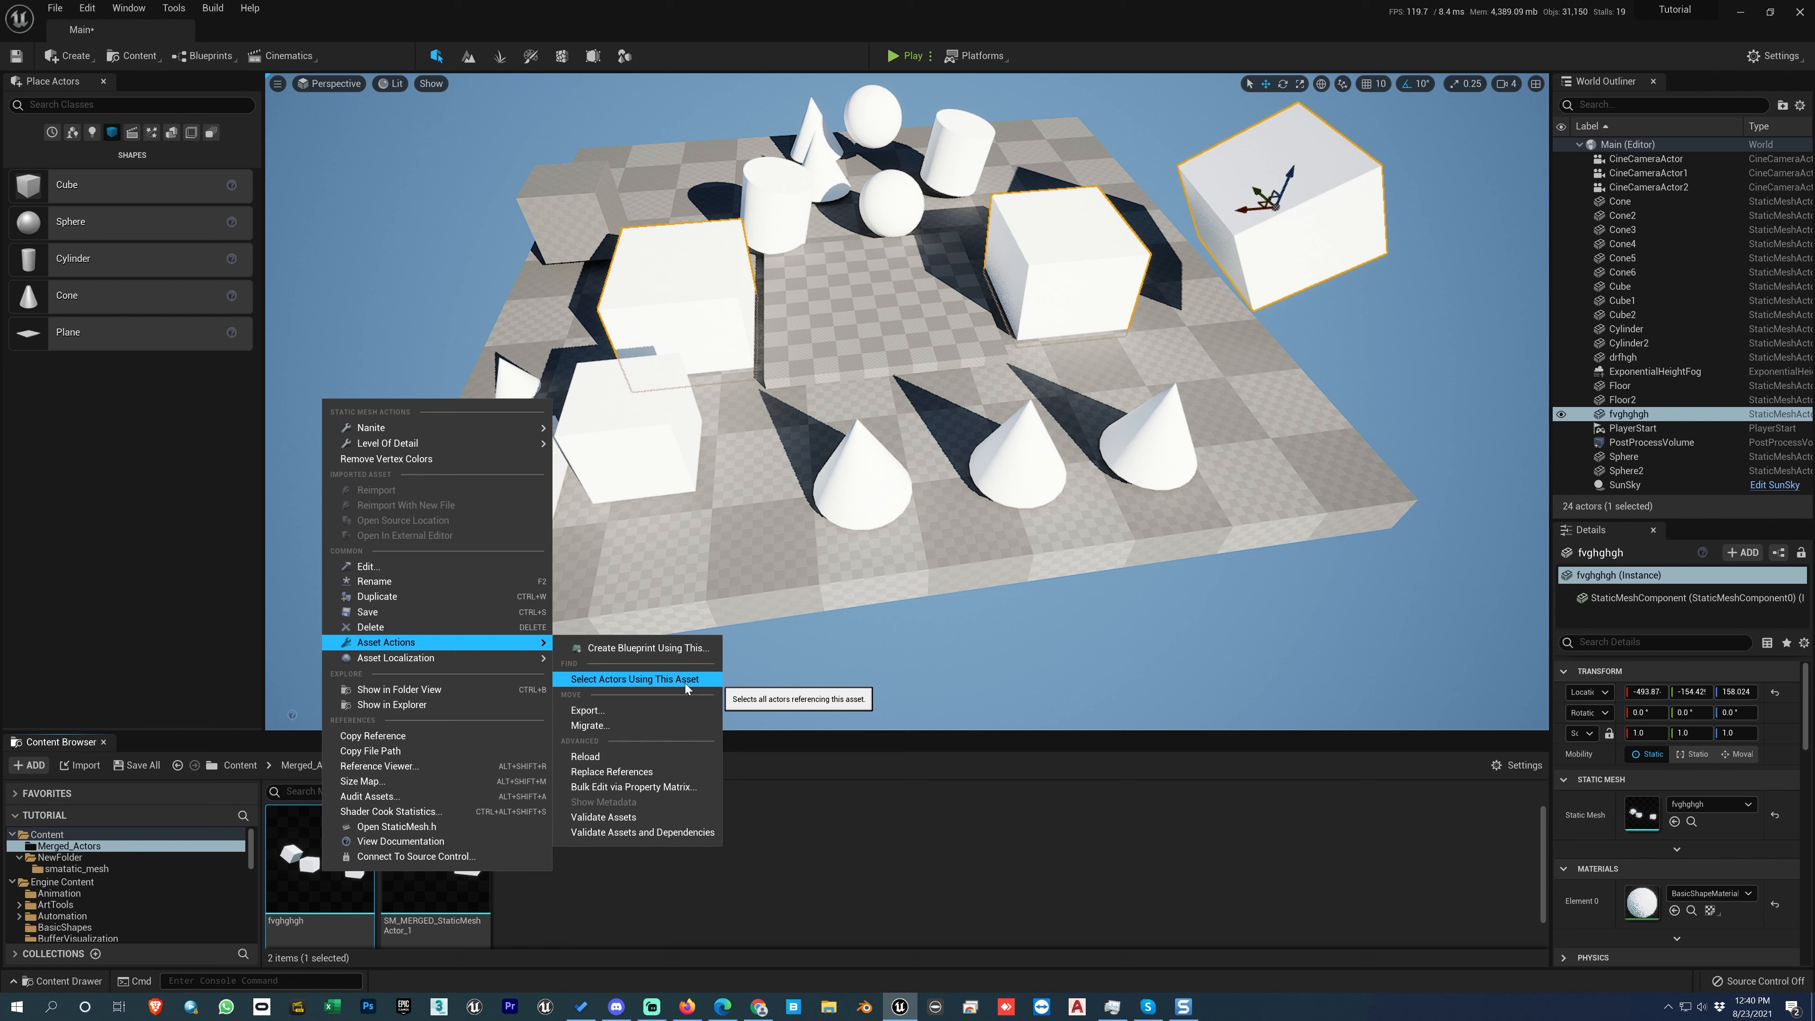
{"action": "left_click", "coordinate": [833, 855]}
Step: Place seven more instances of the fvghghgh static mesh at scattered spots on and around the floor
{"action": "left_click_drag", "start_coordinate": [358, 865], "coordinate": [704, 501]}
{"action": "left_click_drag", "start_coordinate": [350, 874], "coordinate": [1294, 392]}
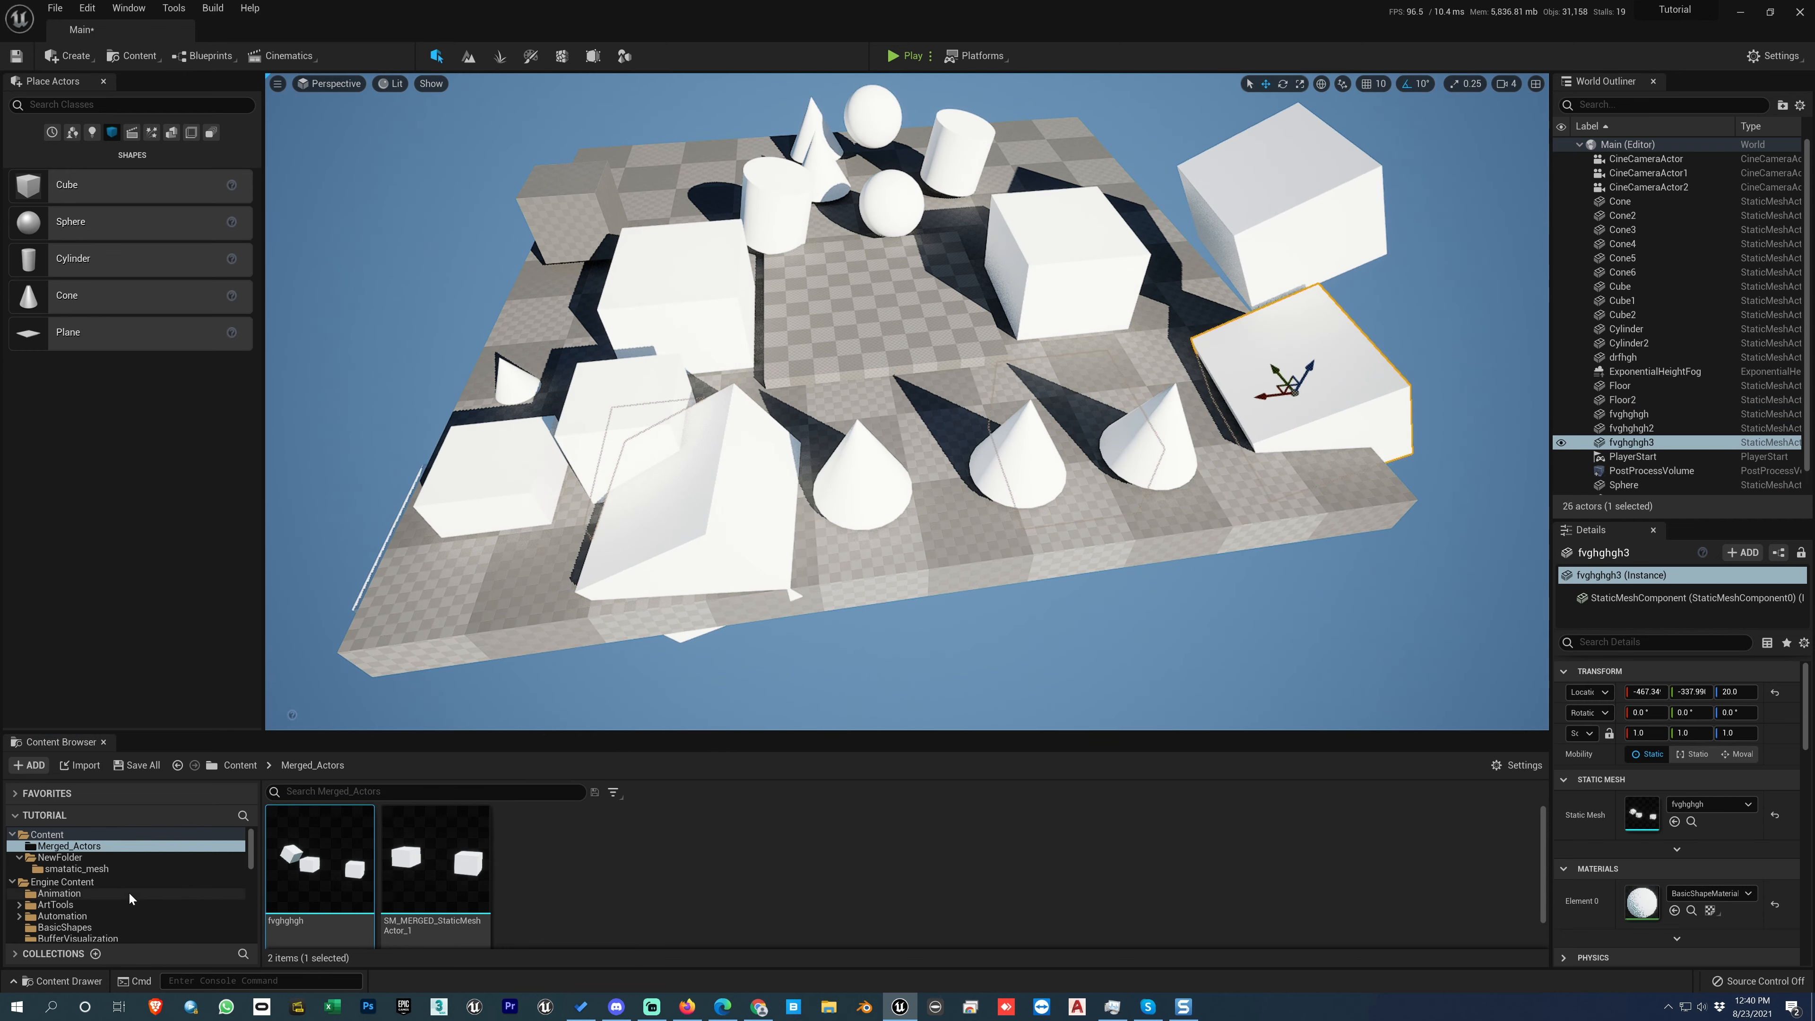
{"action": "left_click_drag", "start_coordinate": [328, 865], "coordinate": [441, 233]}
{"action": "left_click_drag", "start_coordinate": [329, 865], "coordinate": [330, 461]}
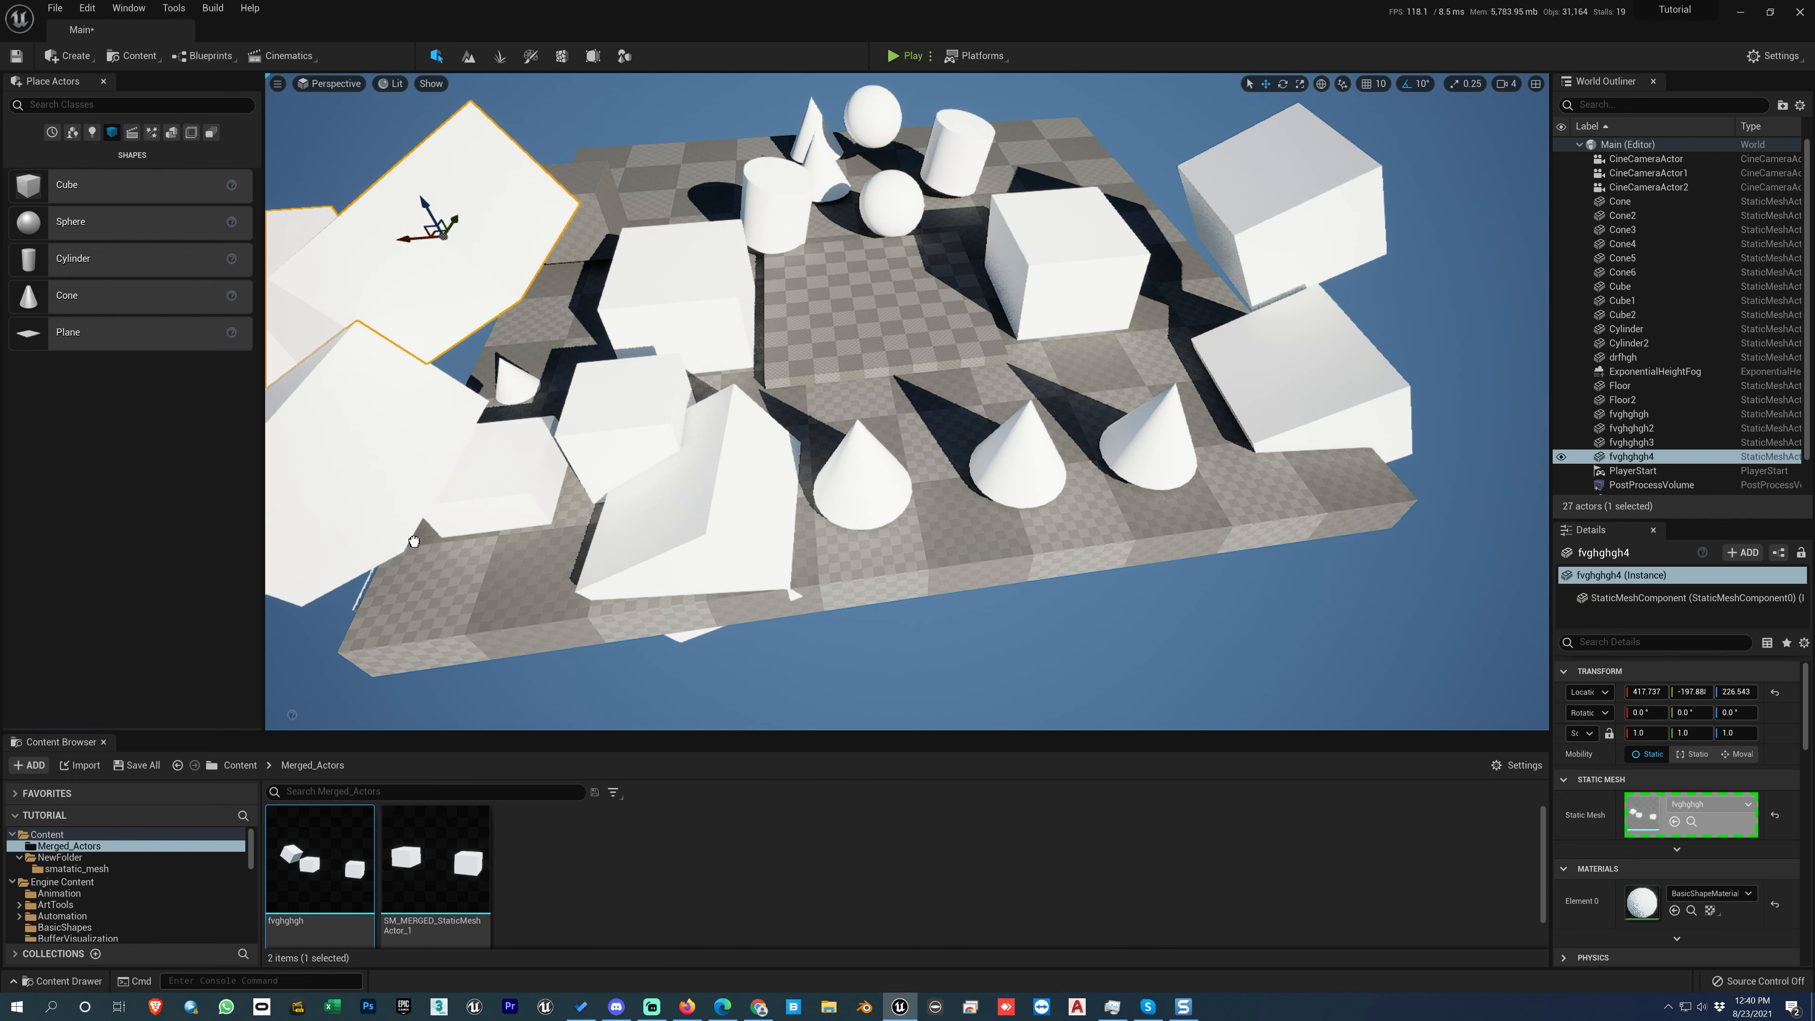
{"action": "scroll", "coordinate": [469, 557], "scroll_direction": "down", "scroll_amount": 4}
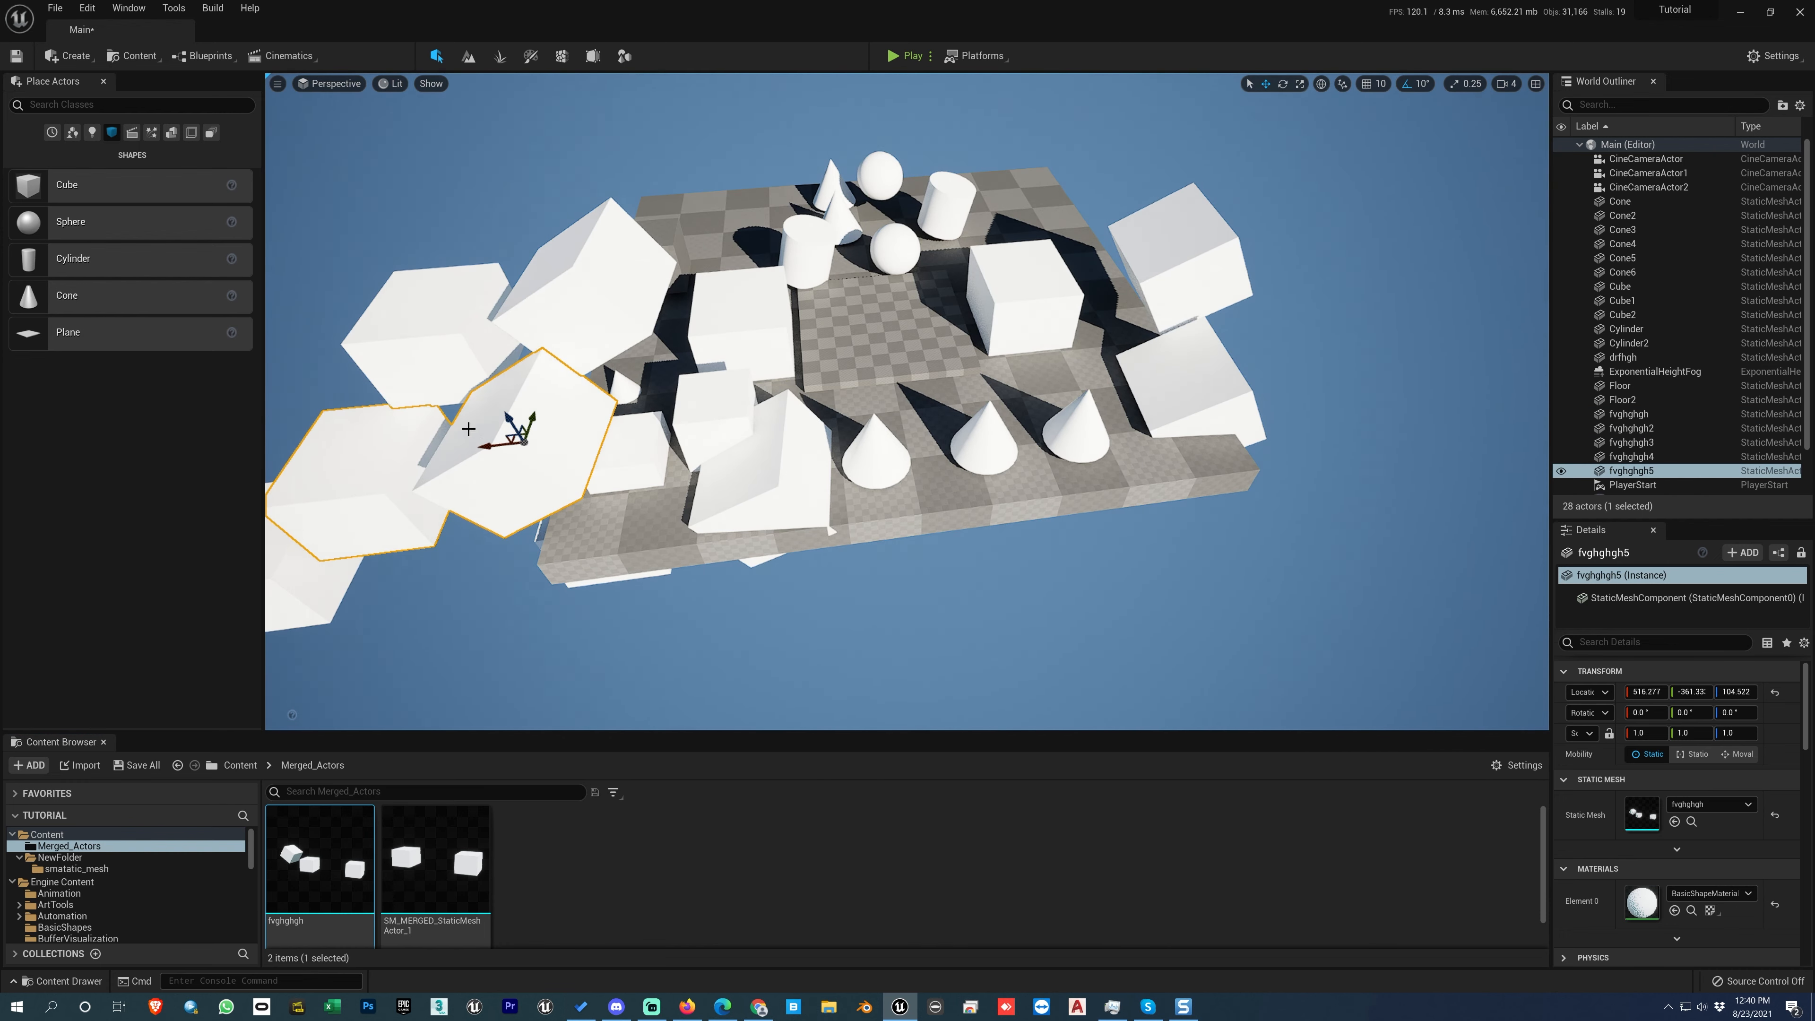
{"action": "left_click_drag", "start_coordinate": [468, 429], "coordinate": [430, 460]}
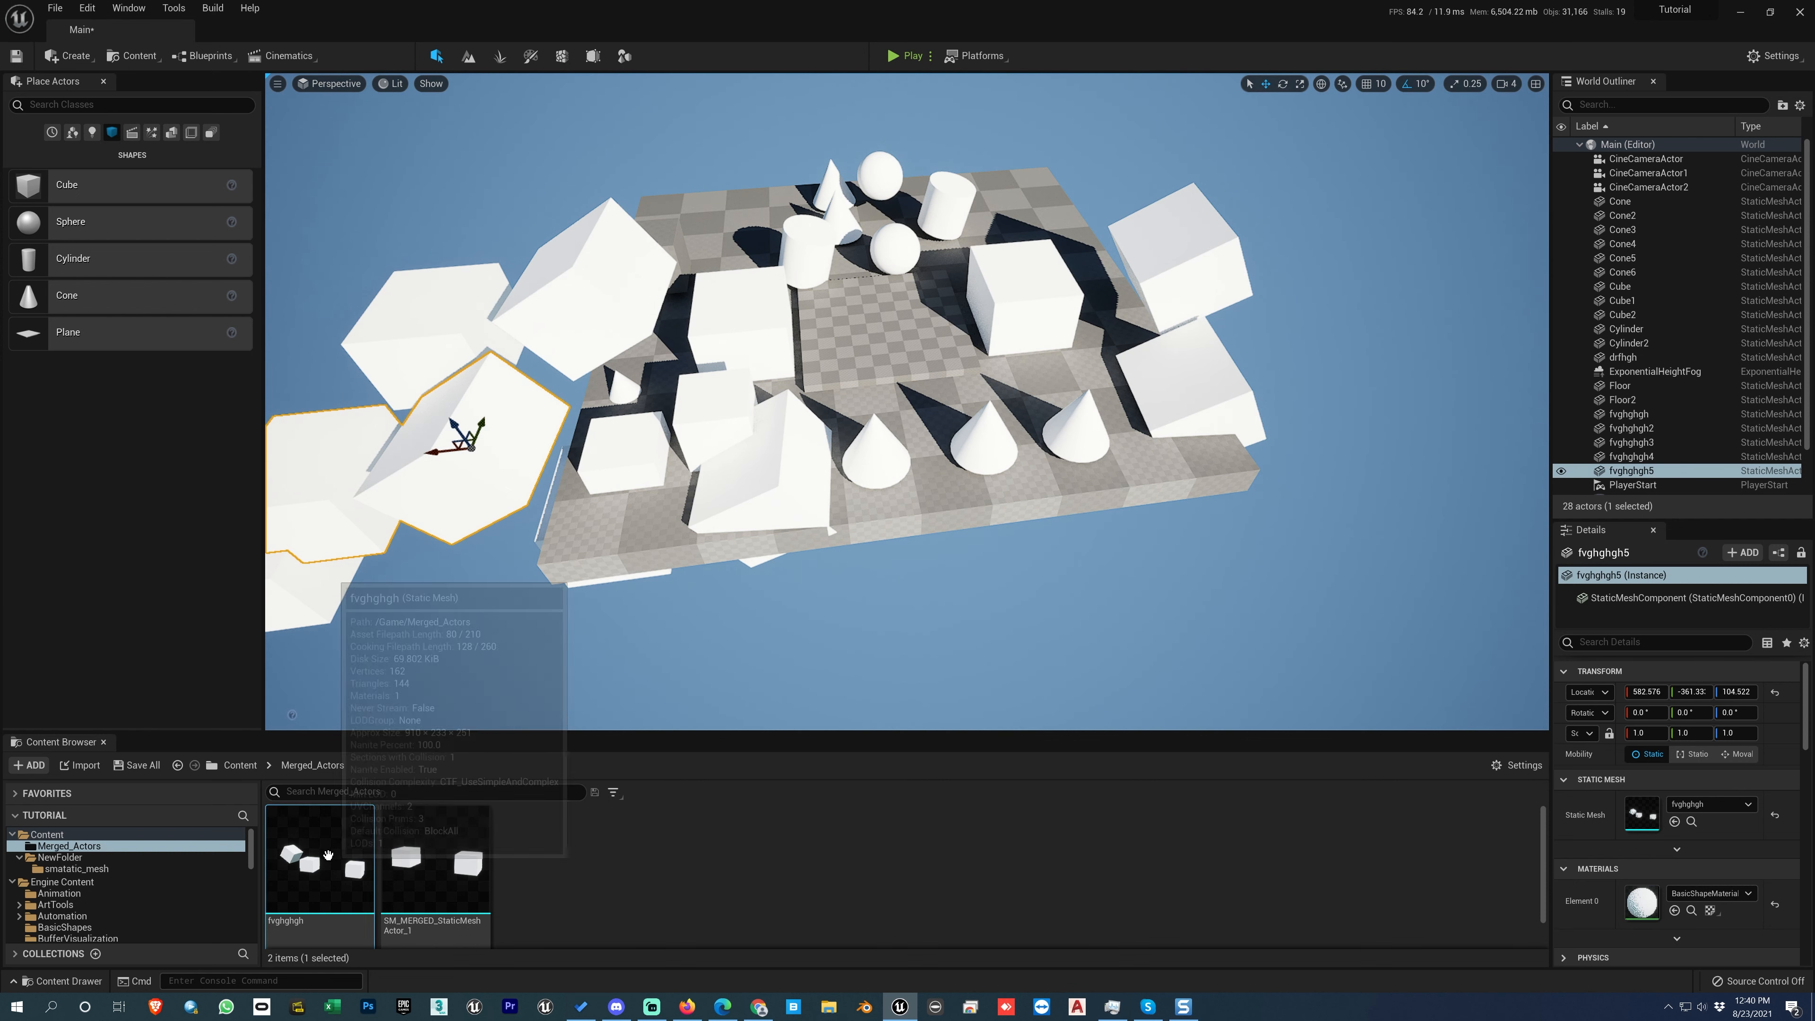
{"action": "left_click_drag", "start_coordinate": [319, 858], "coordinate": [1183, 149]}
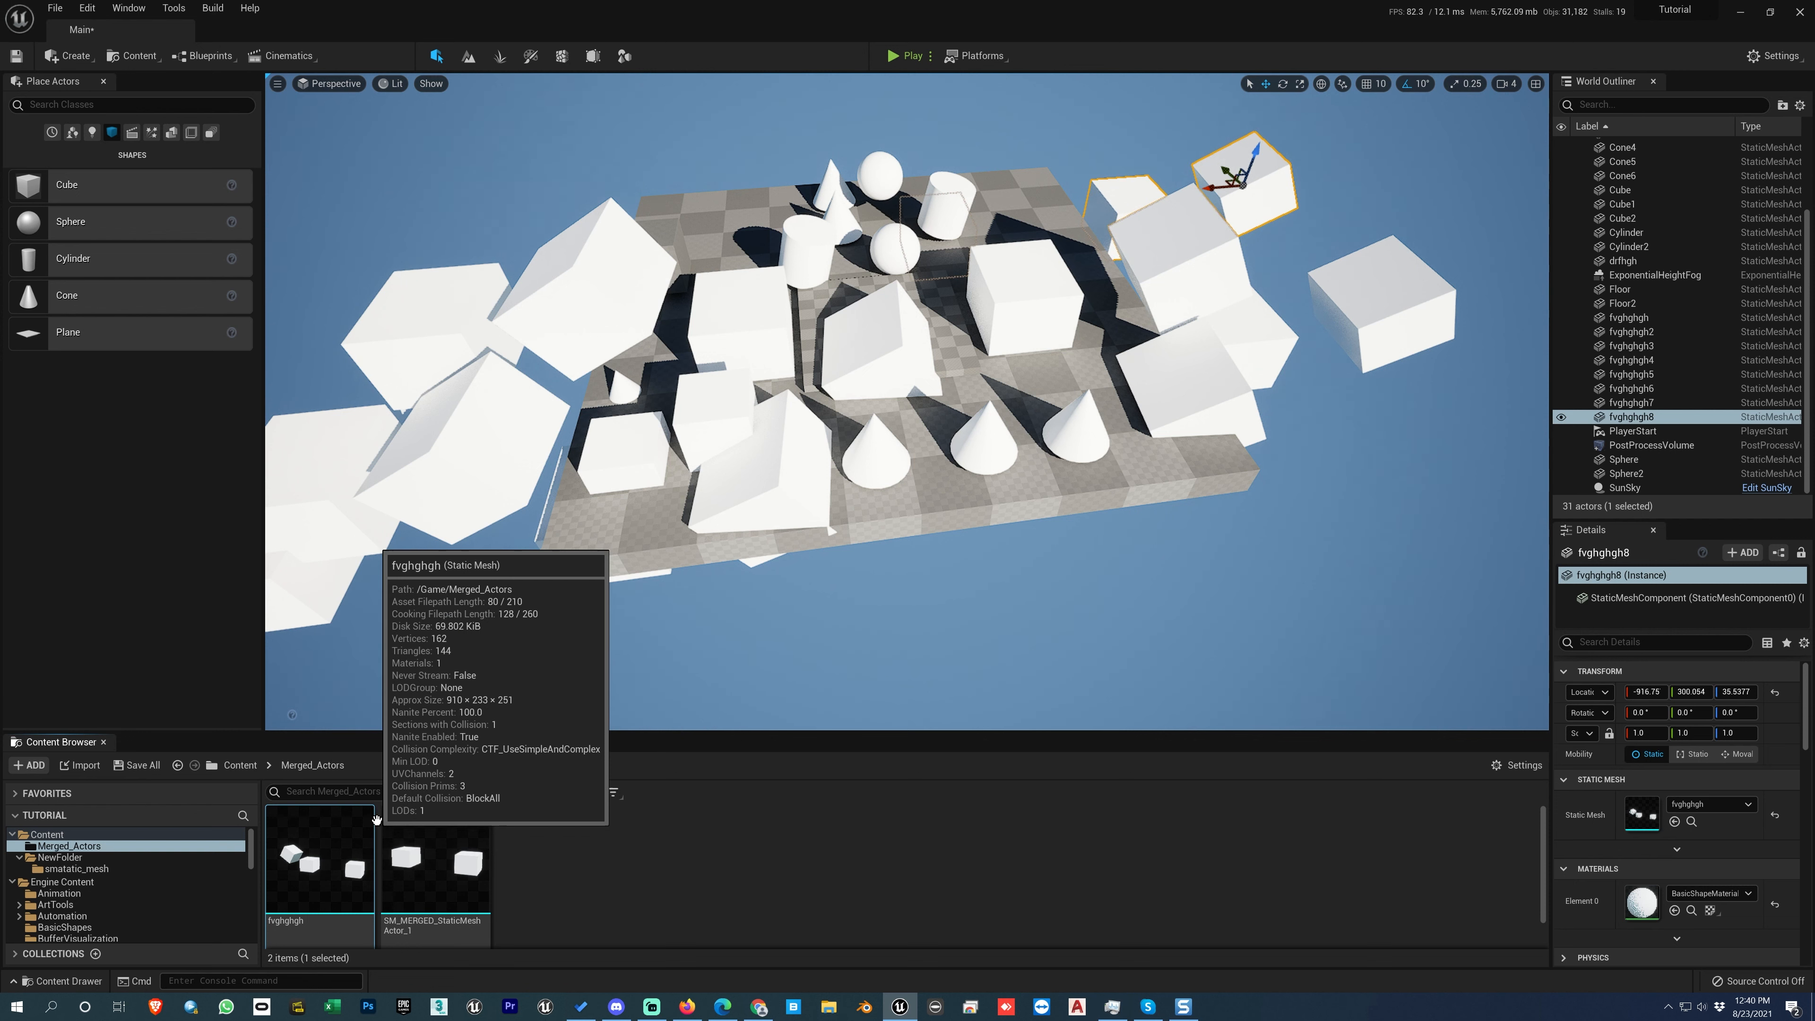
Step: Select all level actors that use the fvghghgh static mesh asset and delete them
{"action": "right_click", "coordinate": [330, 851]}
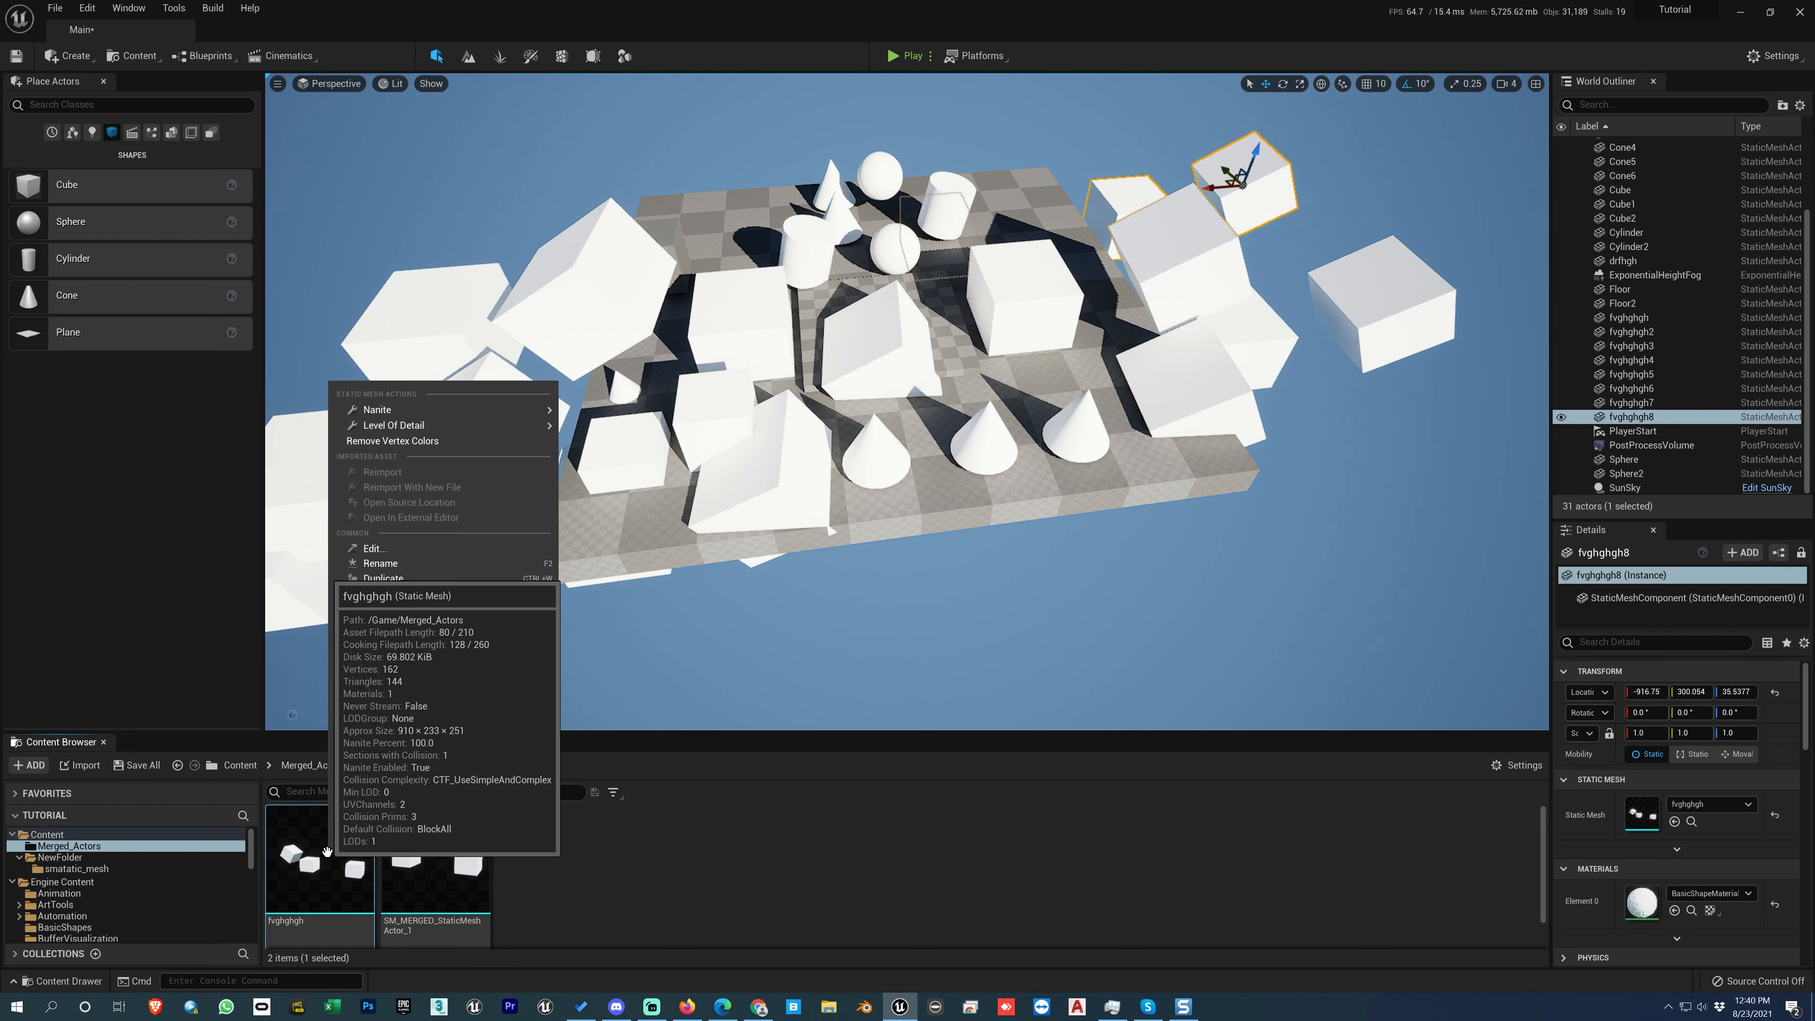
{"action": "mouse_move", "coordinate": [409, 642]}
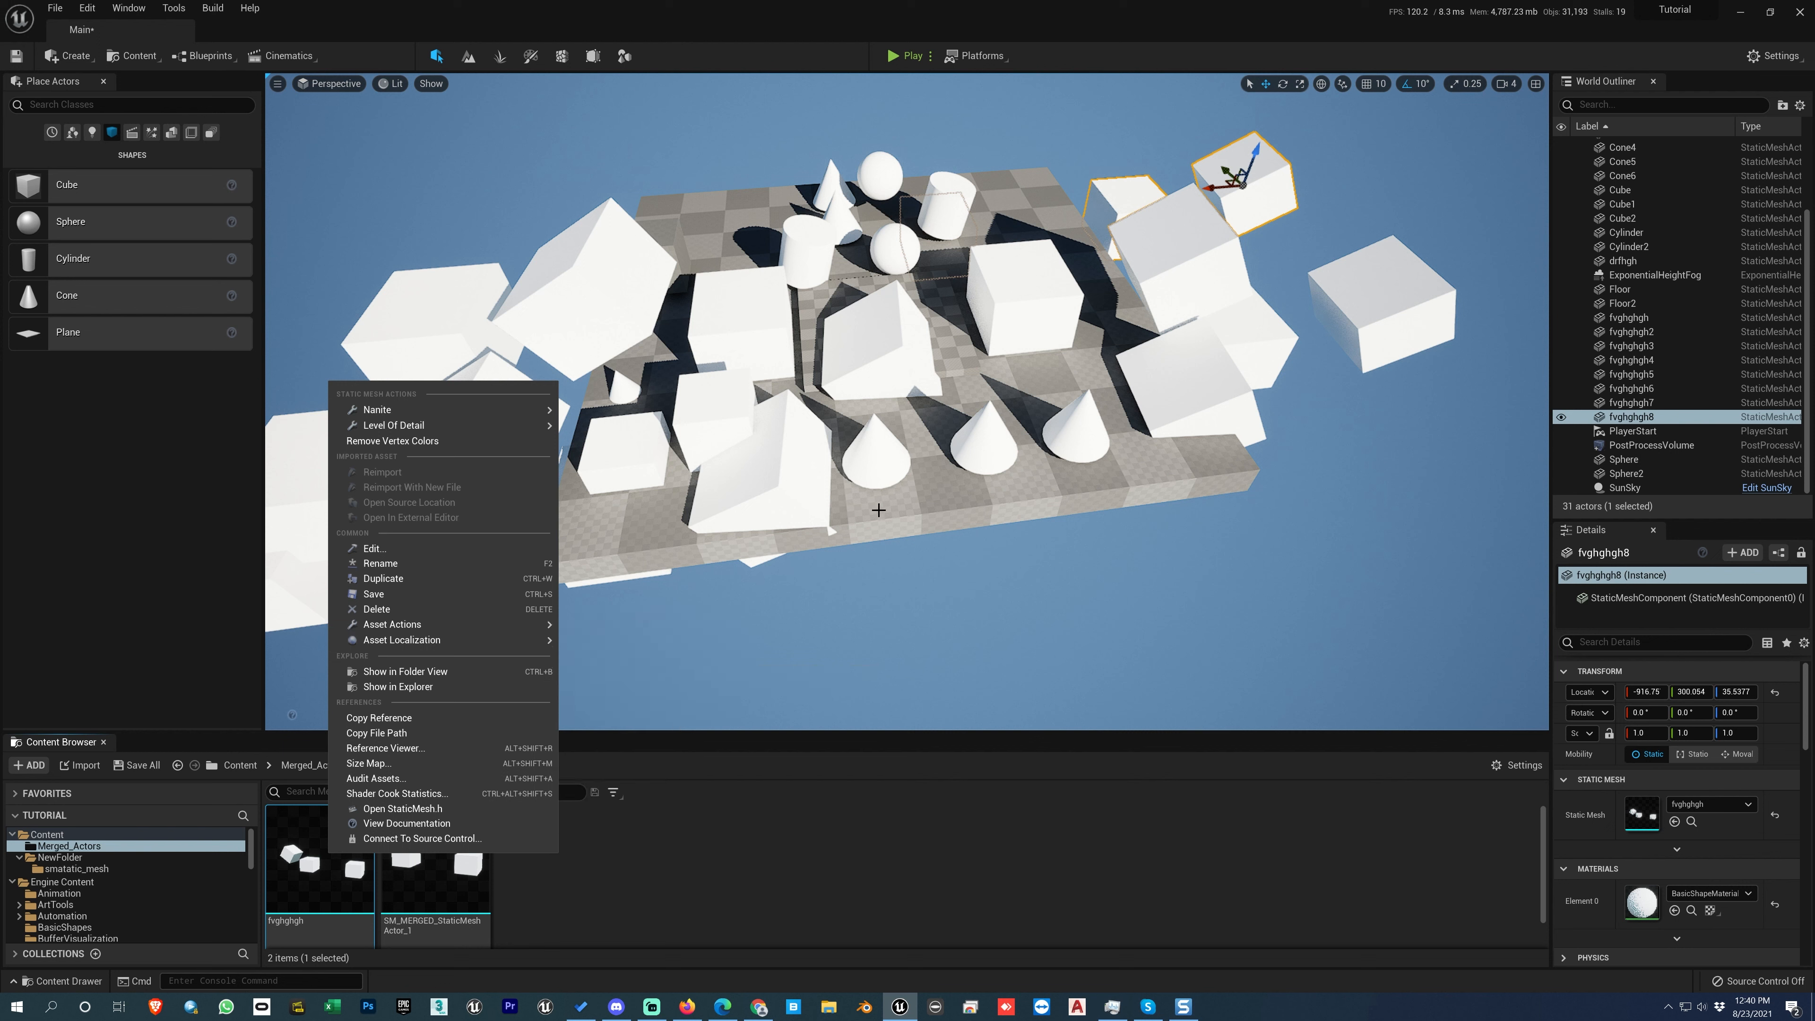
{"action": "mouse_move", "coordinate": [317, 887]}
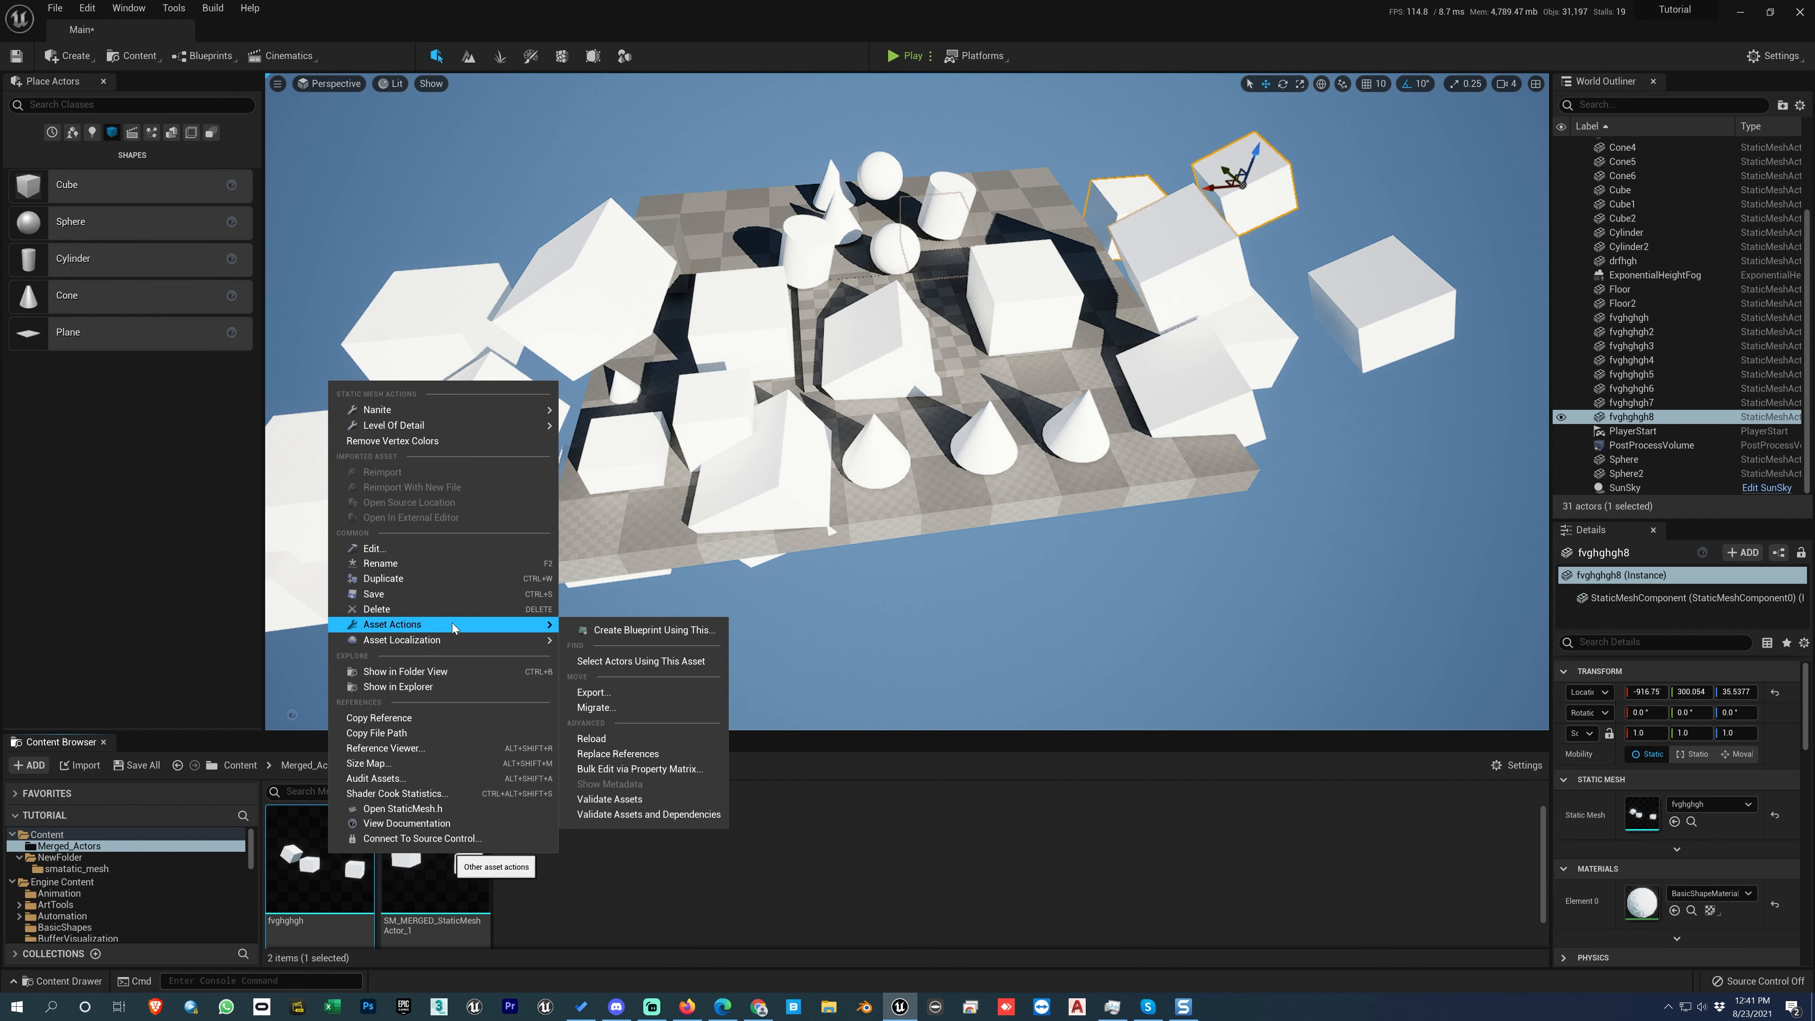
{"action": "left_click", "coordinate": [603, 663]}
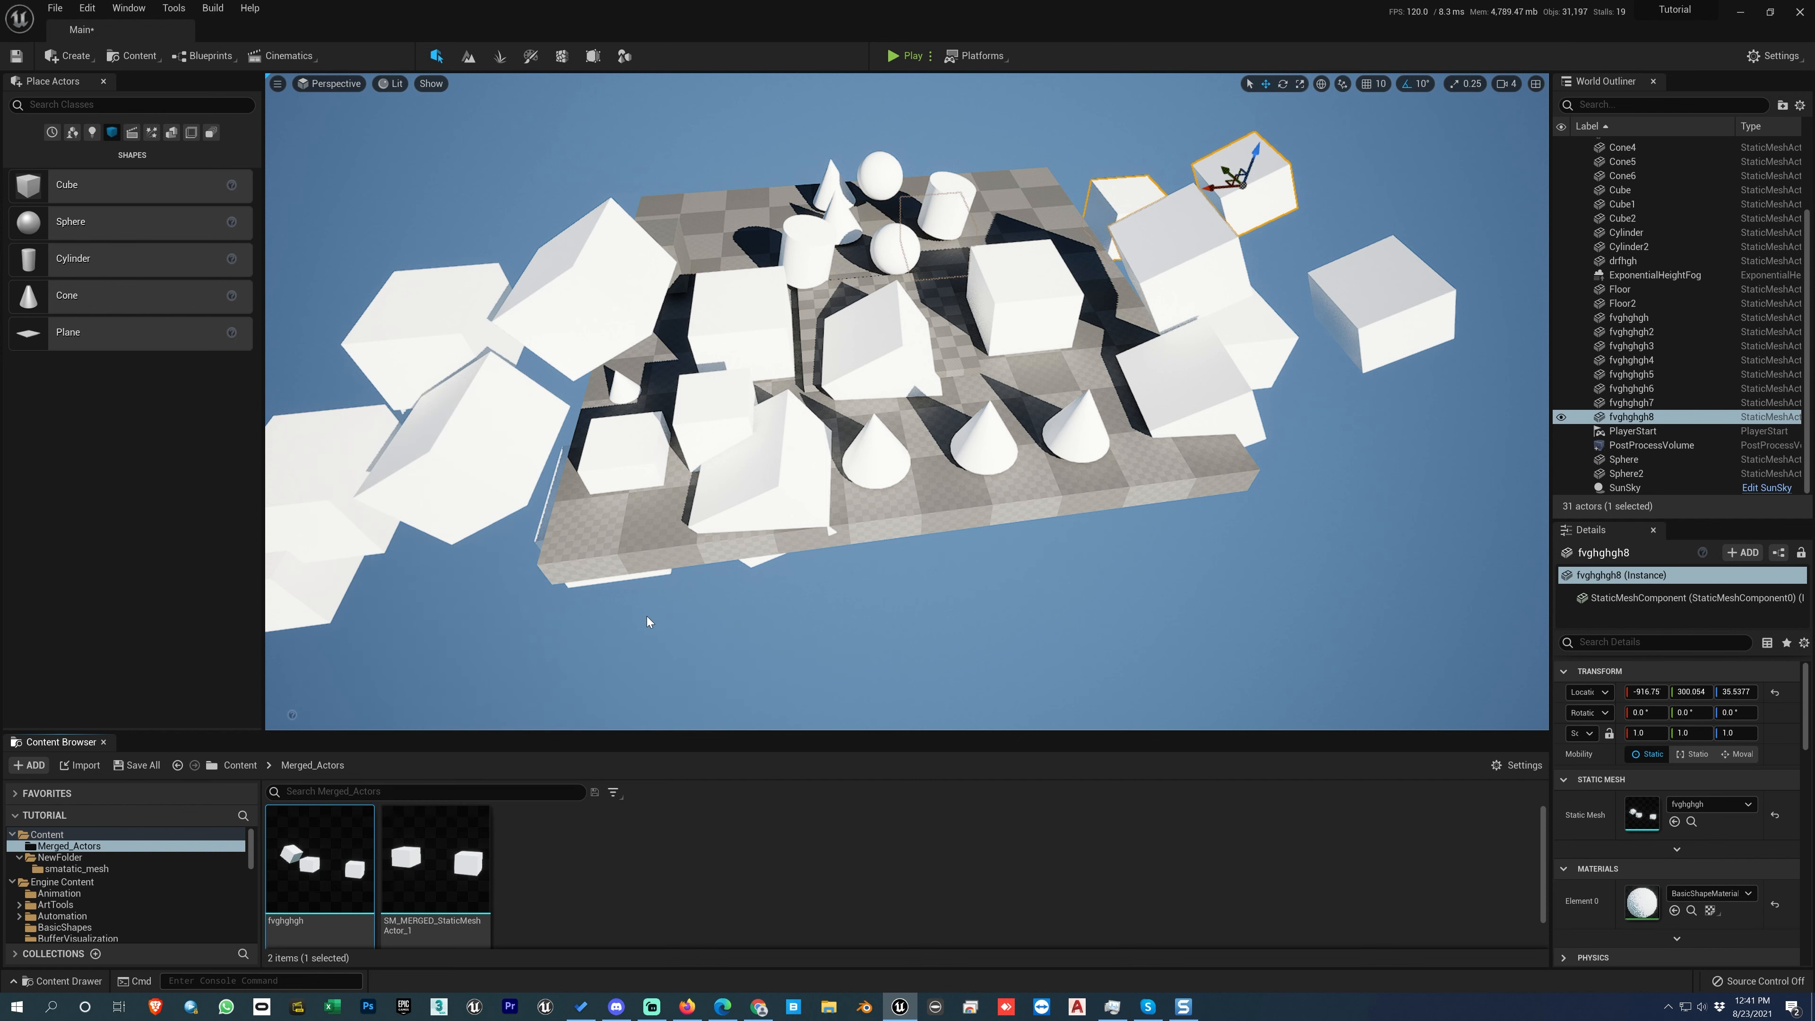
{"action": "mouse_move", "coordinate": [346, 861]}
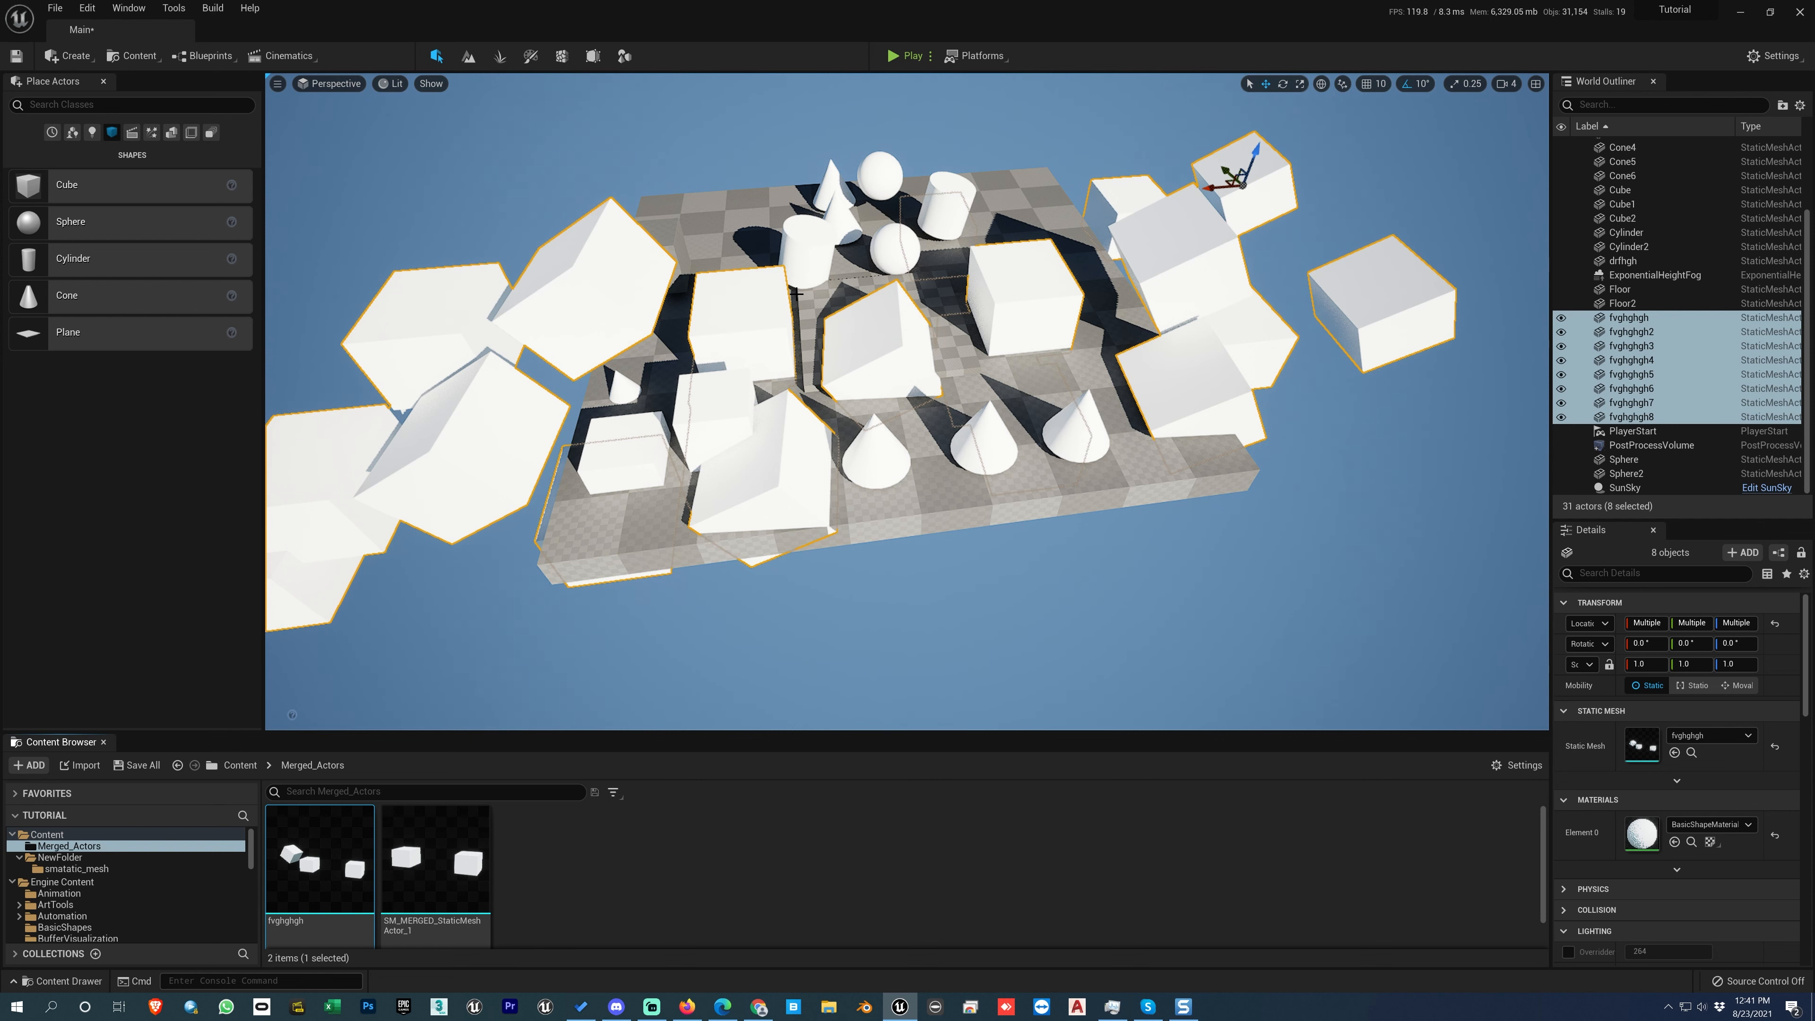
{"action": "key", "text": "Delete"}
{"action": "left_click", "coordinate": [961, 728]}
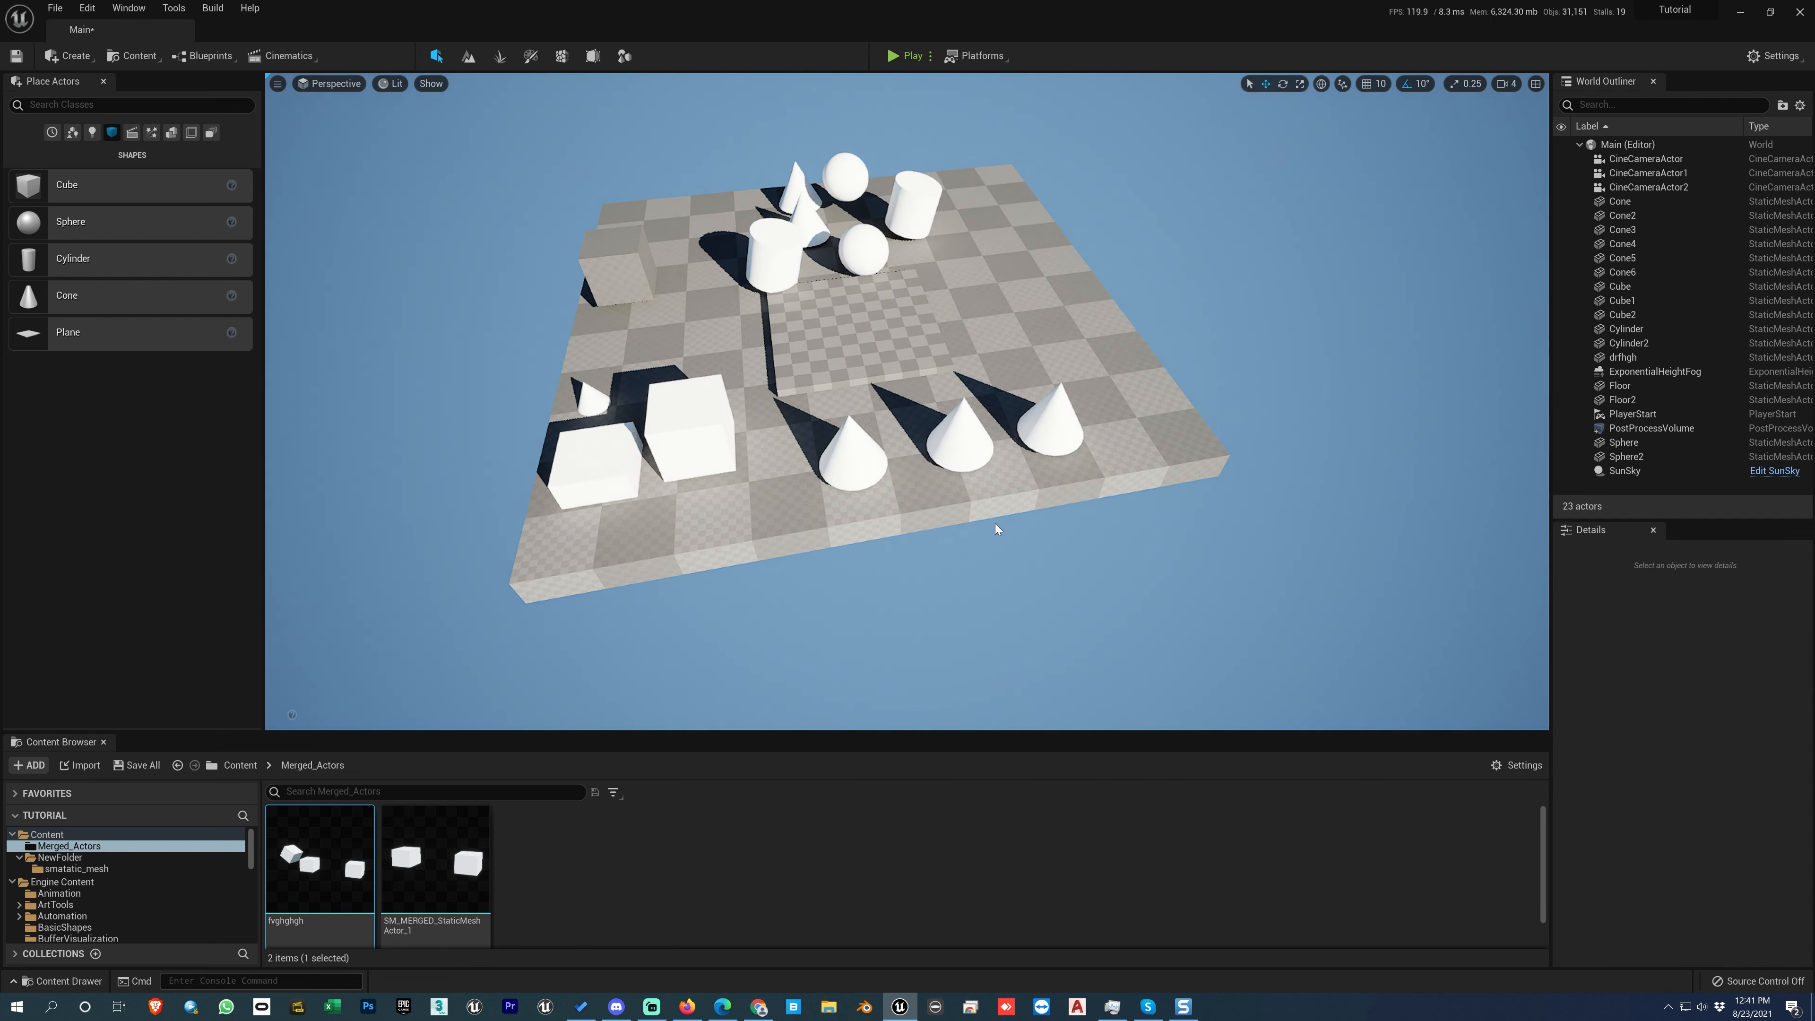
Step: Place three instances of SM_MERGED_StaticMeshActor_1 in the level, and select and delete all actors using that asset
{"action": "left_click_drag", "start_coordinate": [436, 858], "coordinate": [1303, 268]}
{"action": "right_click", "coordinate": [468, 854]}
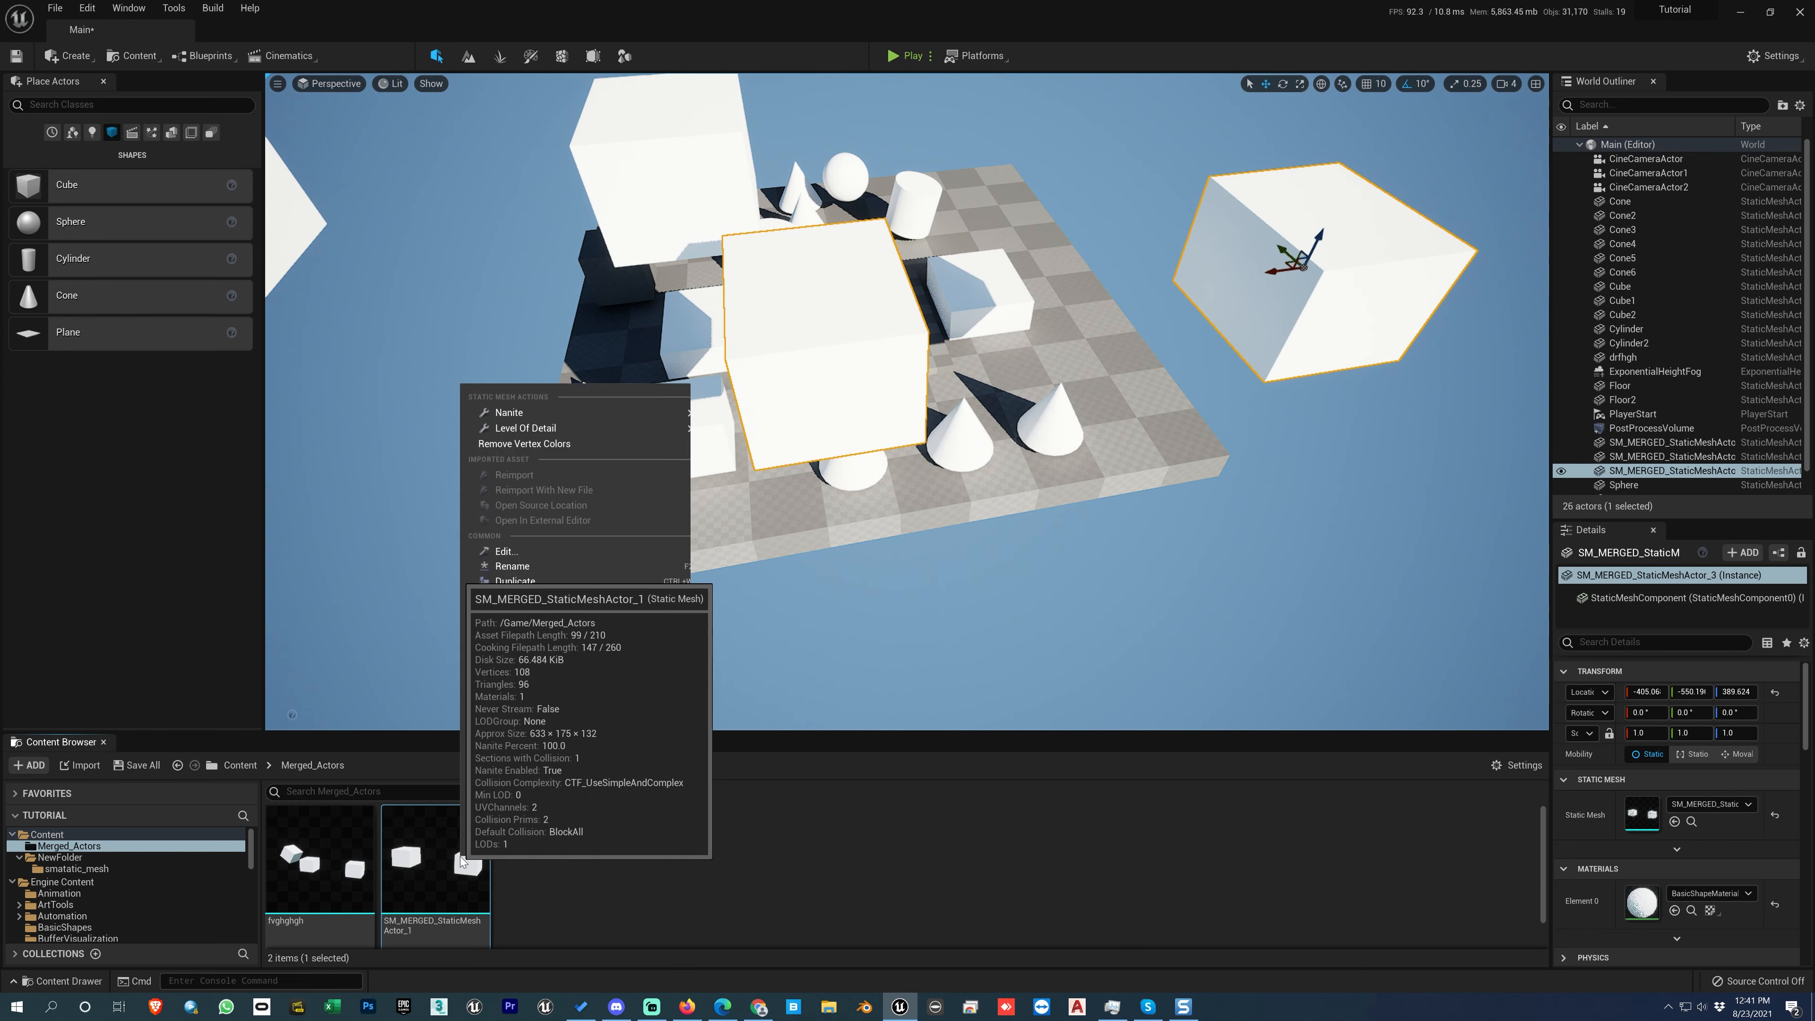
{"action": "mouse_move", "coordinate": [540, 629]}
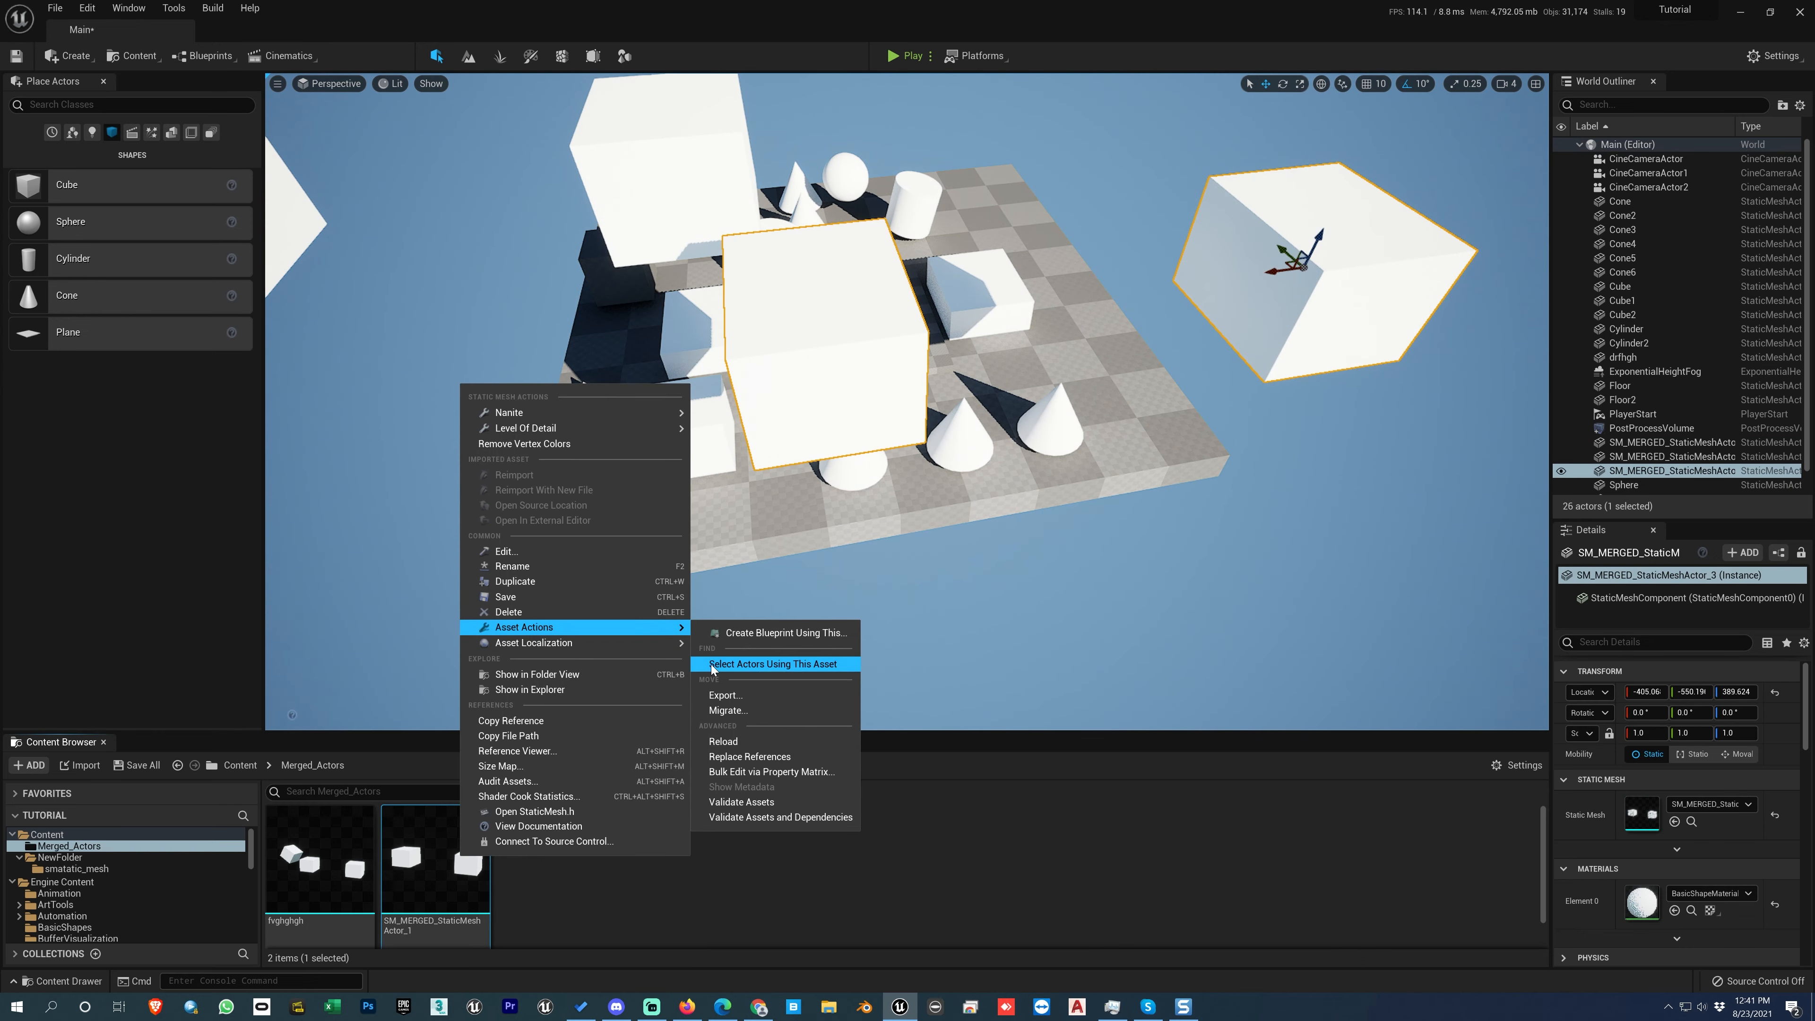
{"action": "left_click", "coordinate": [725, 664]}
{"action": "mouse_move", "coordinate": [1102, 437]}
{"action": "right_mouse_down"}
{"action": "mouse_move", "coordinate": [1082, 416]}
{"action": "mouse_move", "coordinate": [1102, 436]}
{"action": "right_mouse_up"}
{"action": "key", "text": "Delete"}
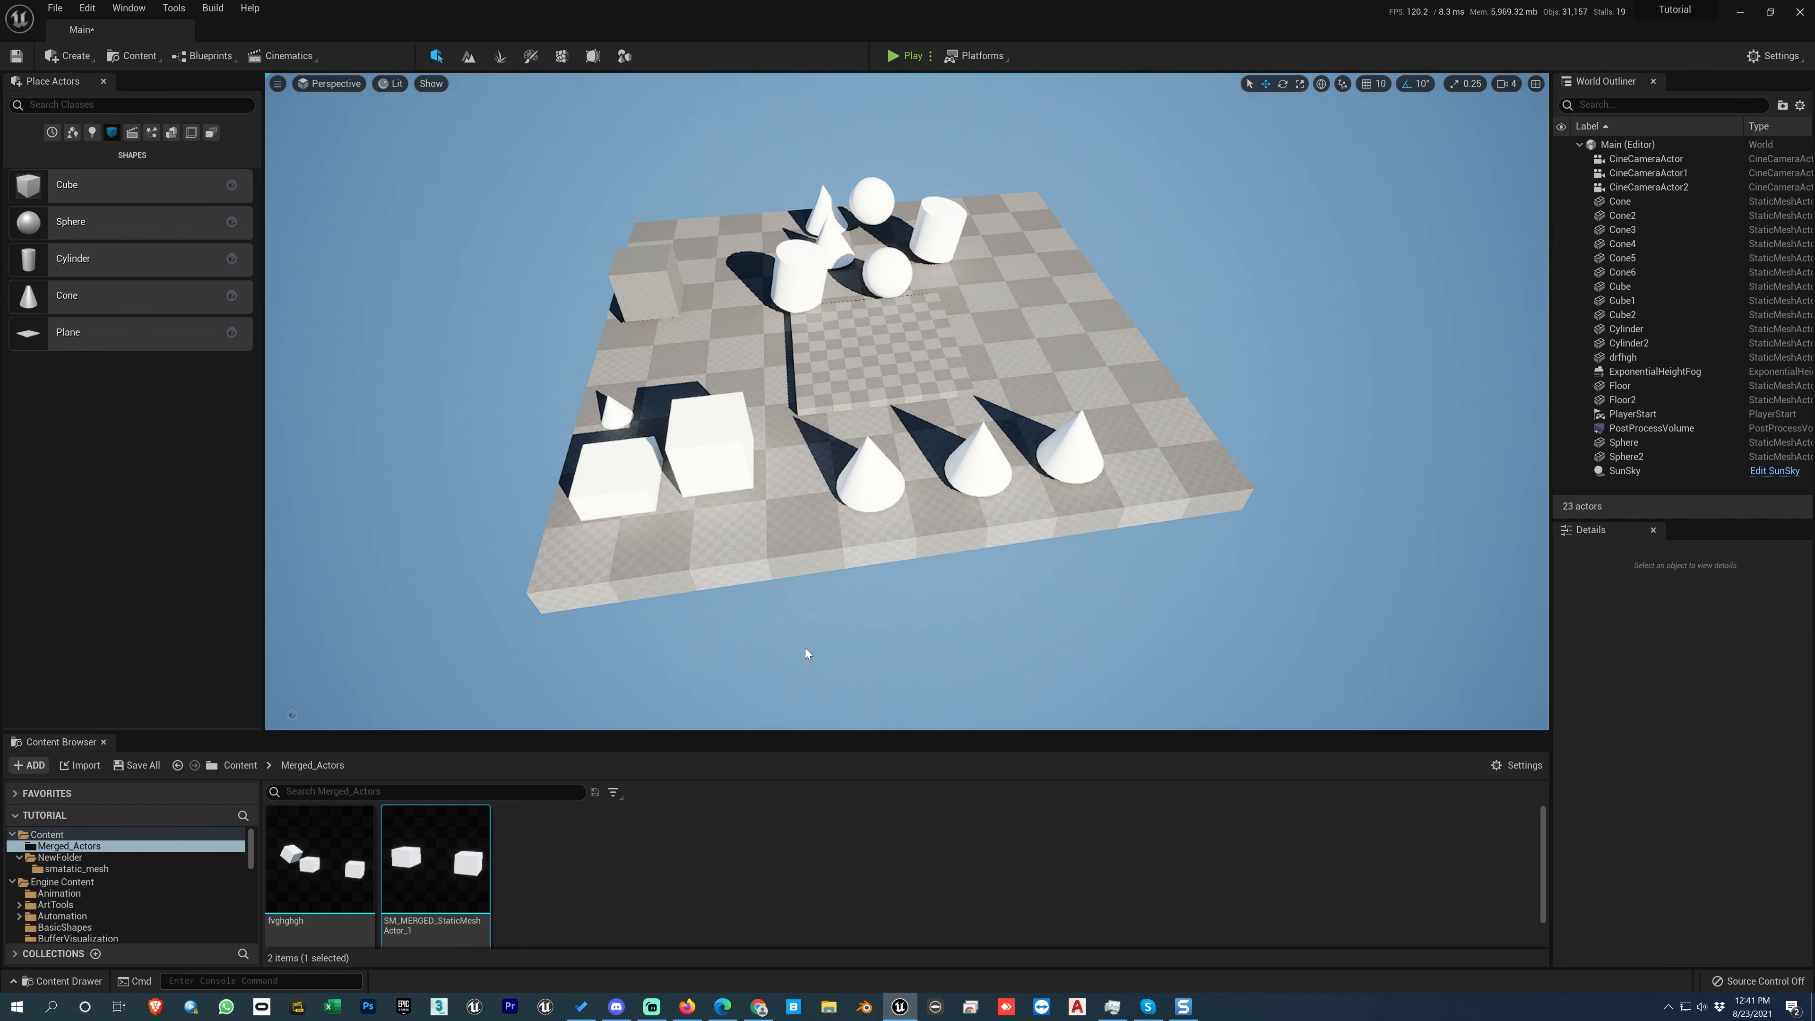
Step: Raise the cube at the floor's front-left corner to a height of about 76
{"action": "left_click", "coordinate": [633, 480]}
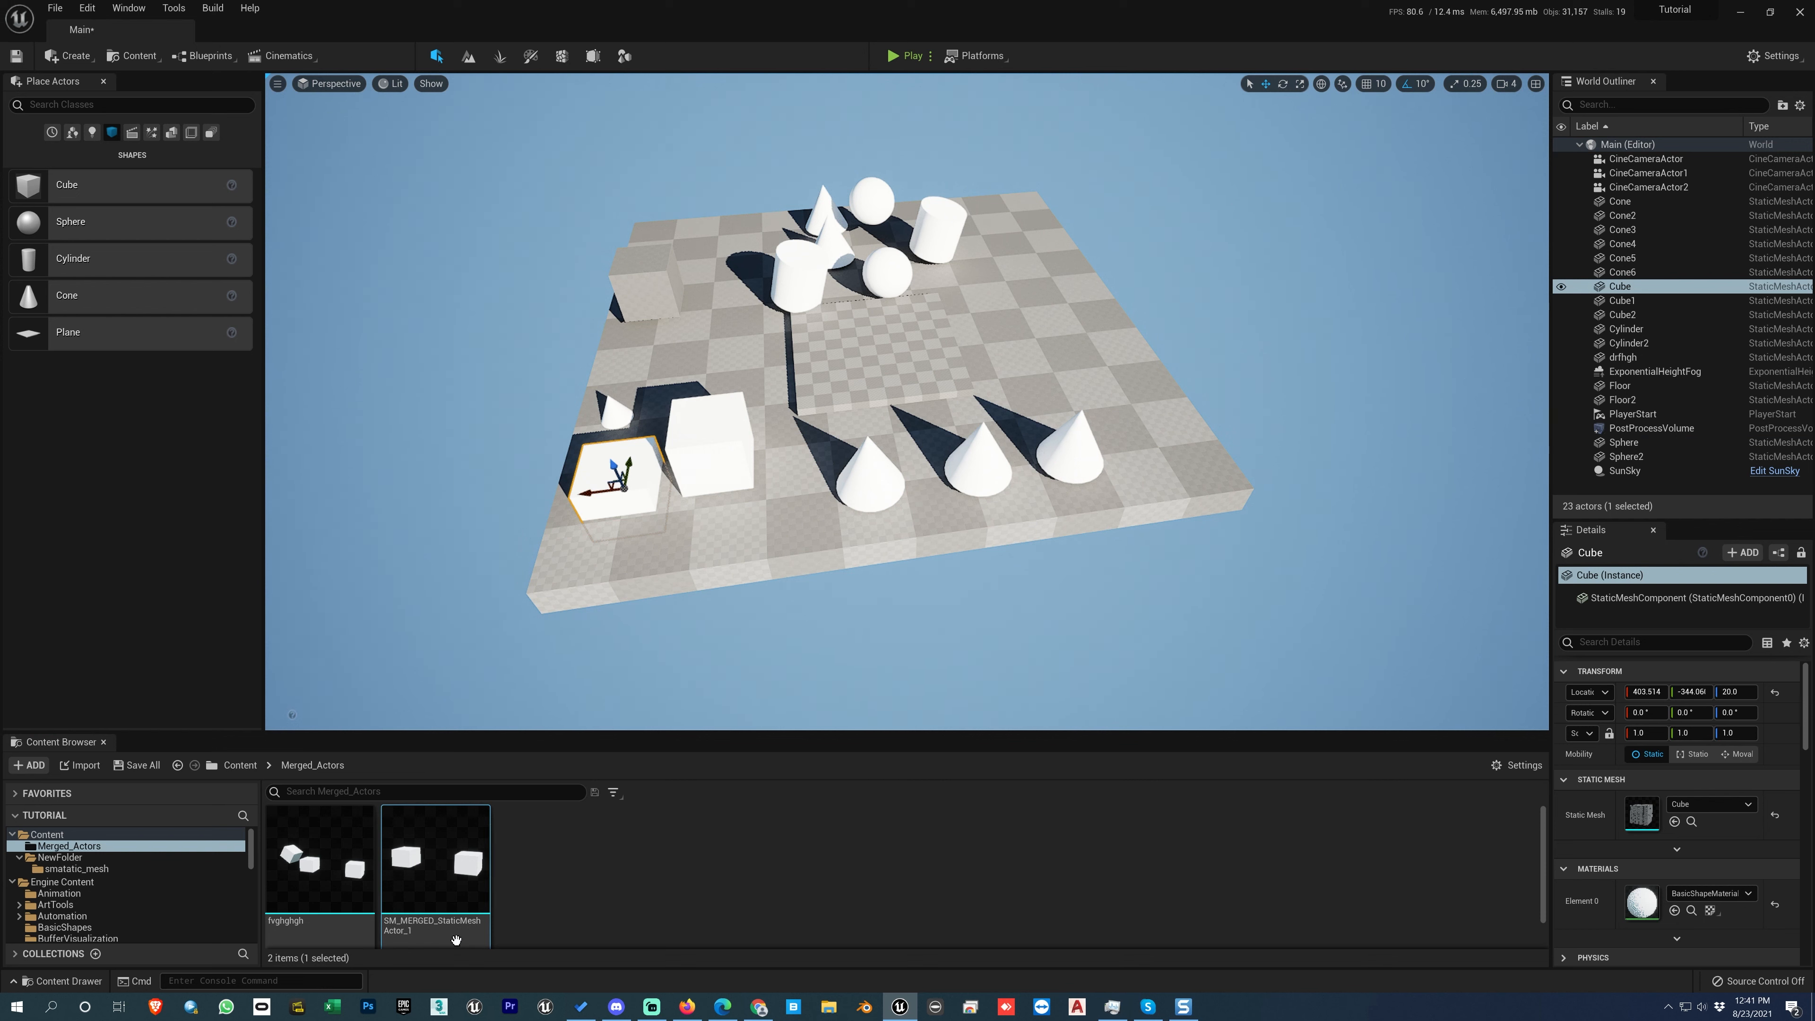
{"action": "right_click", "coordinate": [456, 865]}
{"action": "mouse_move", "coordinate": [543, 637]}
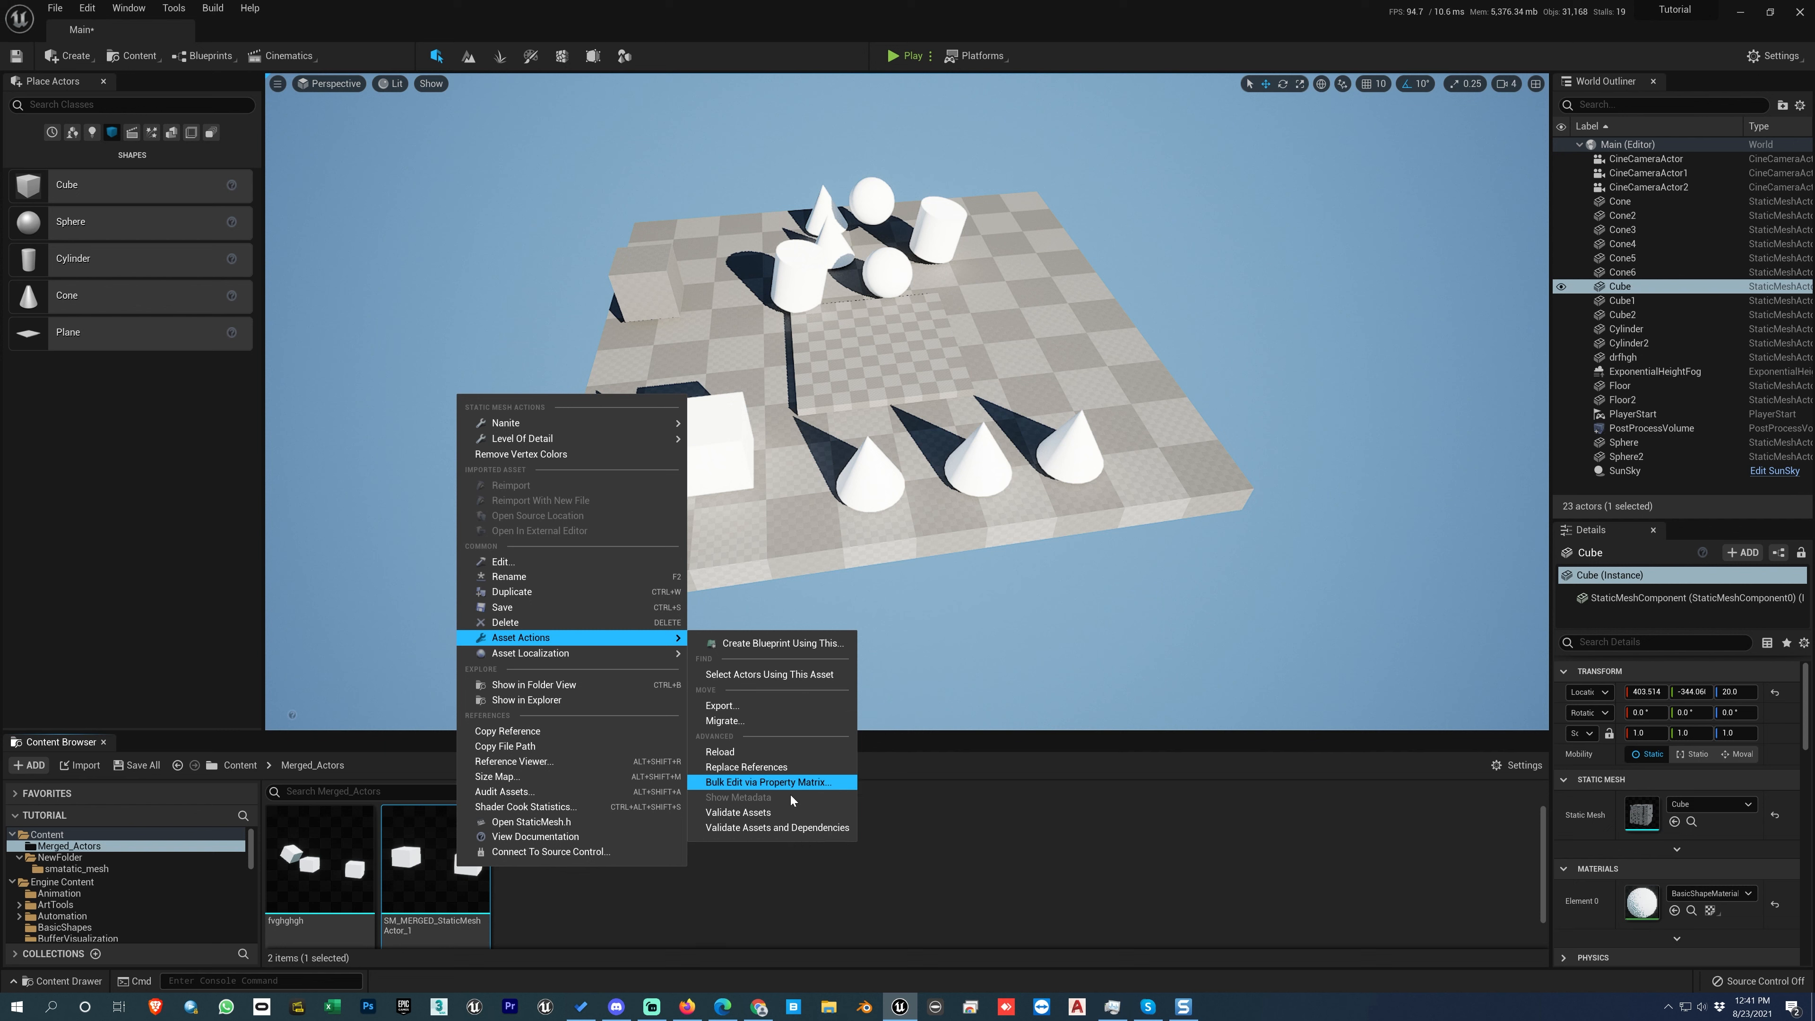
{"action": "left_click", "coordinate": [944, 839]}
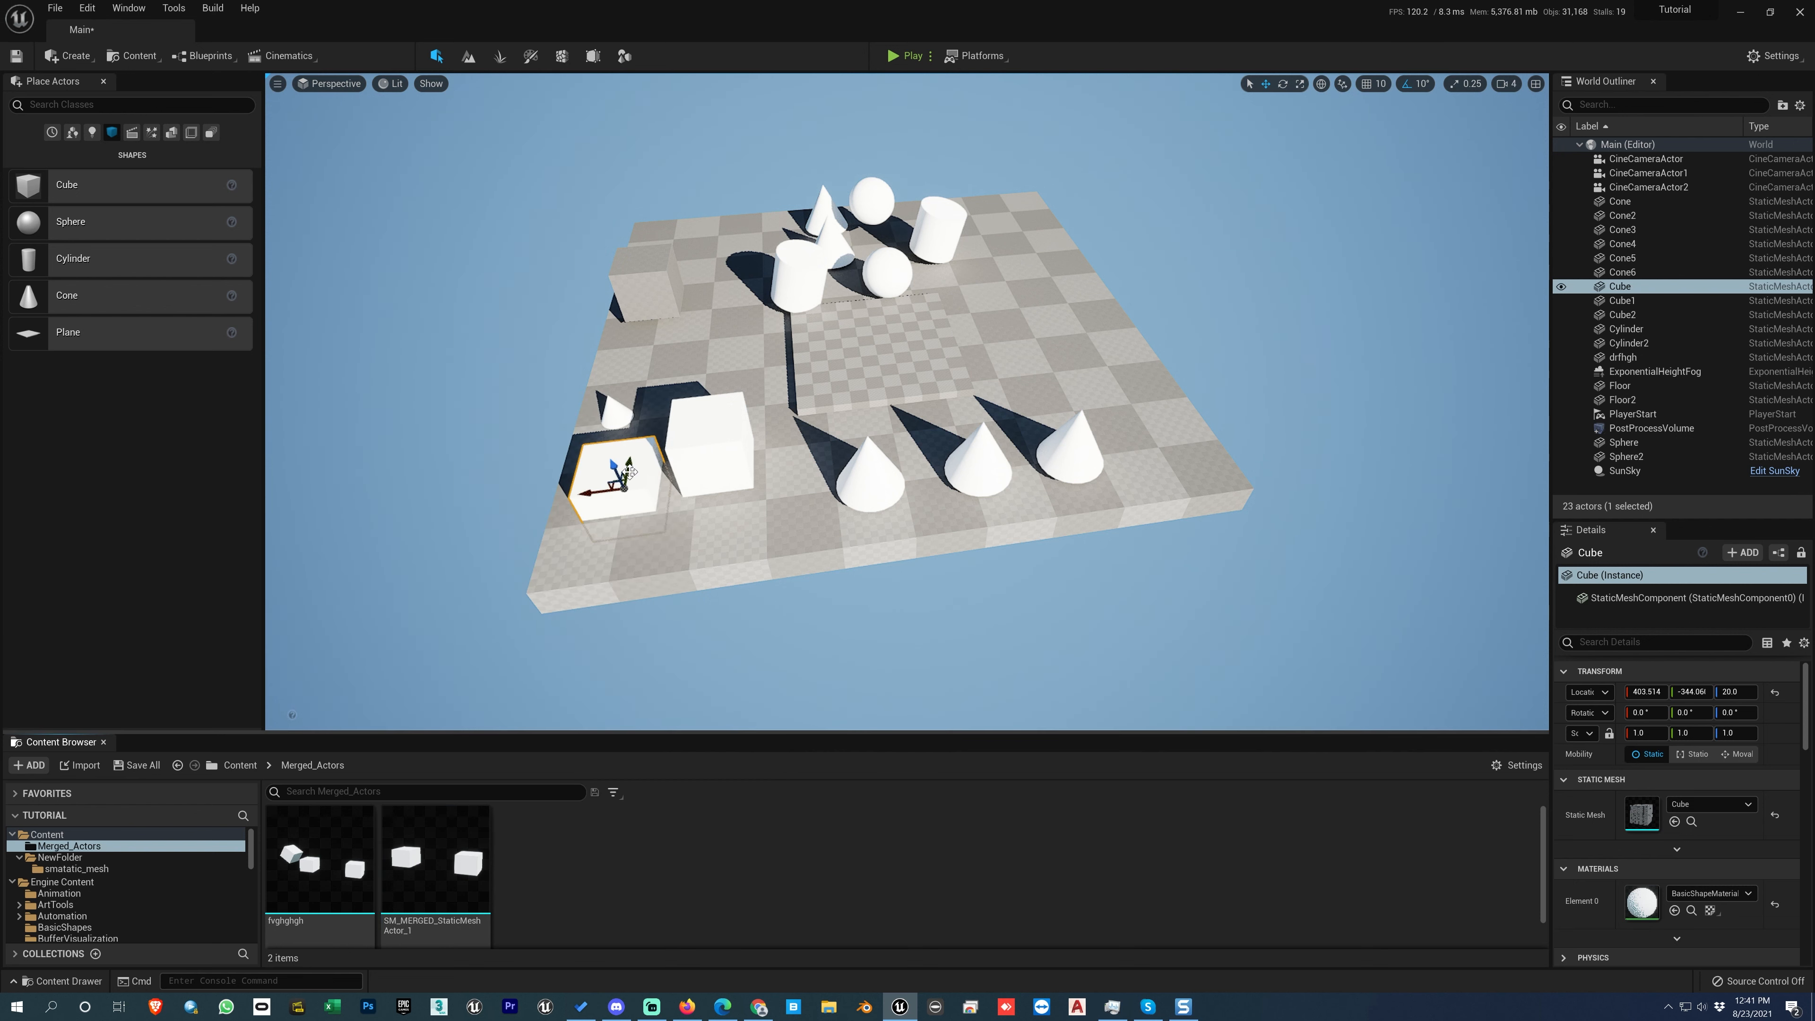
{"action": "left_click_drag", "start_coordinate": [613, 466], "coordinate": [612, 438]}
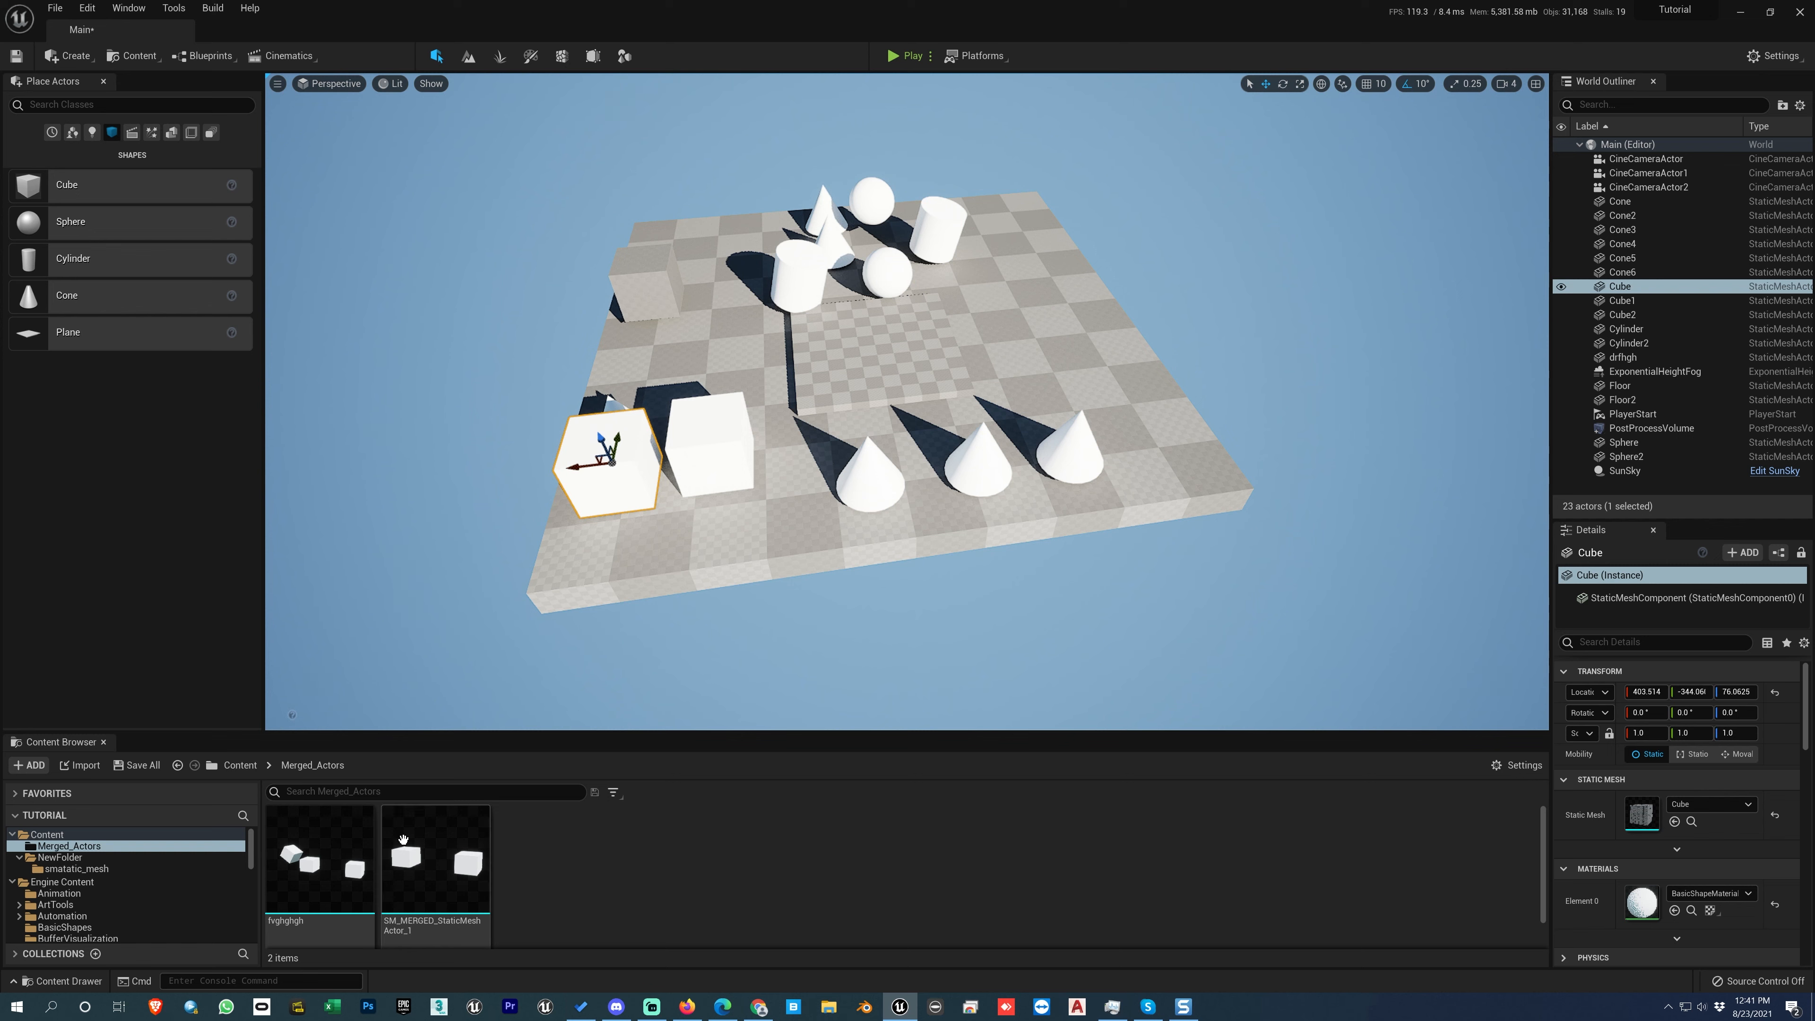
Step: Start exporting the SM_MERGED_StaticMeshActor_1 asset to the Desktop as an FBX file, keeping its name
{"action": "right_click", "coordinate": [446, 851]}
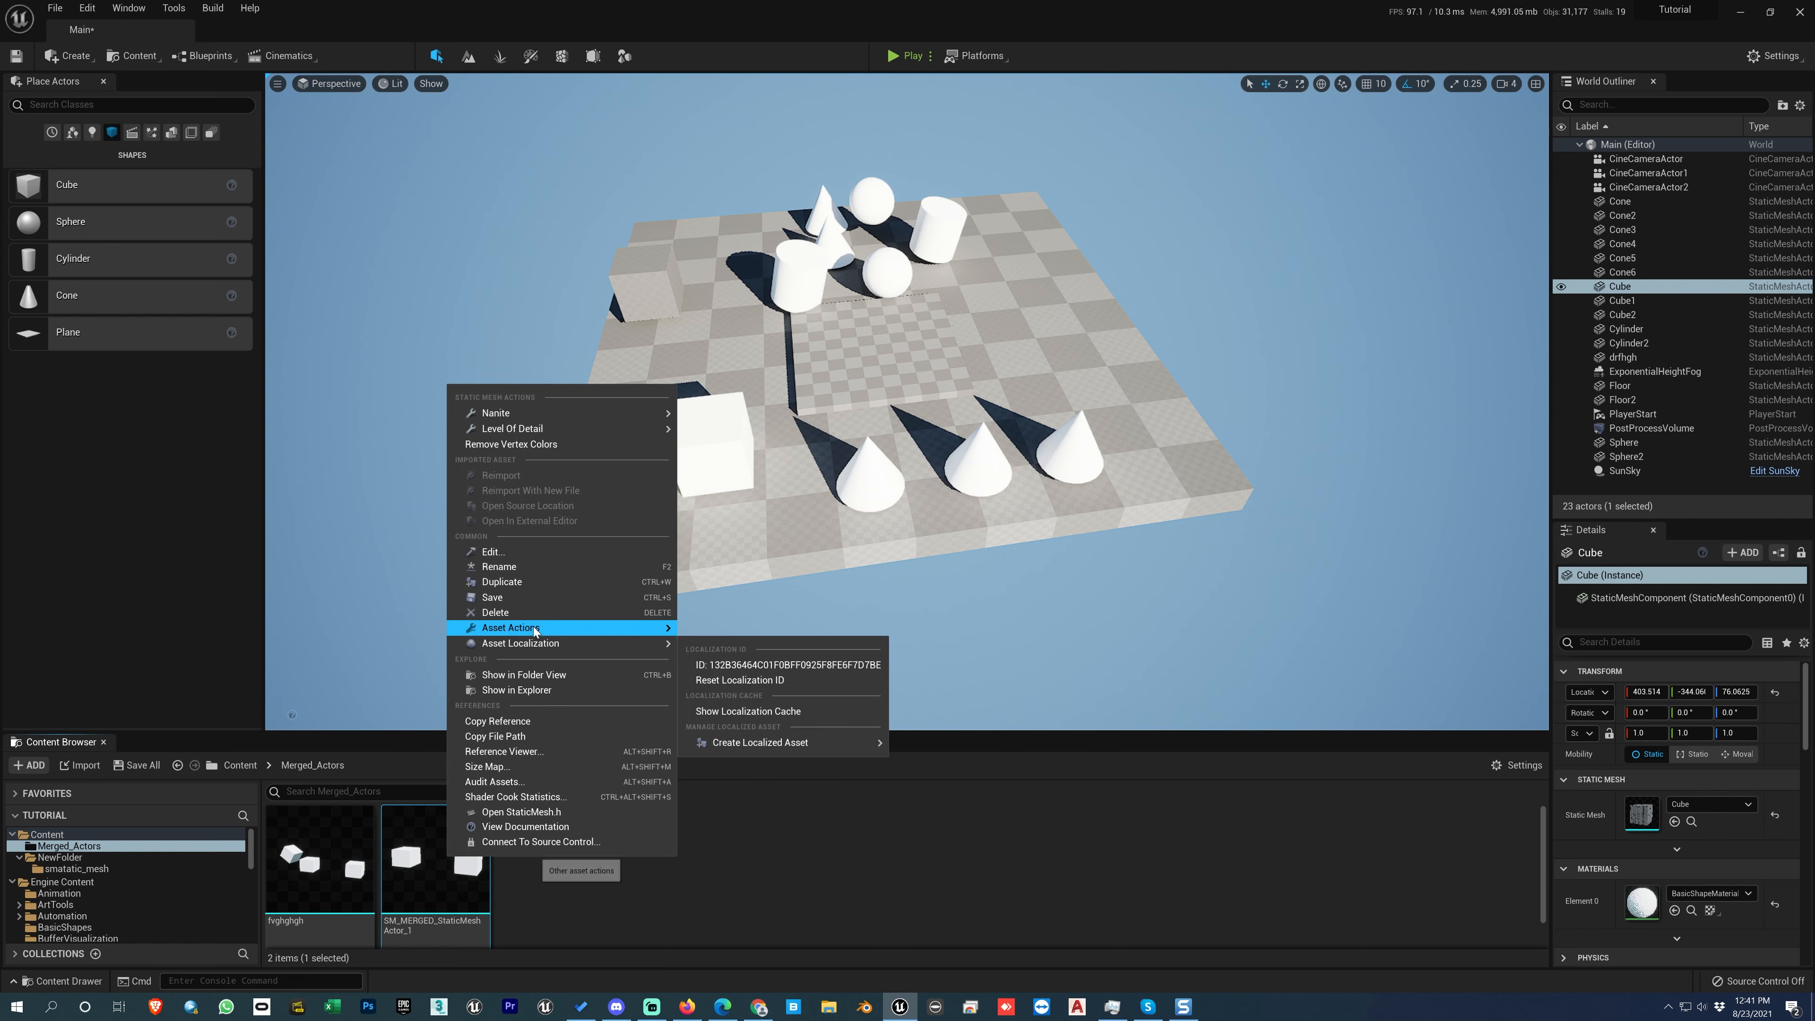
{"action": "mouse_move", "coordinate": [534, 629]}
{"action": "left_click", "coordinate": [725, 693]}
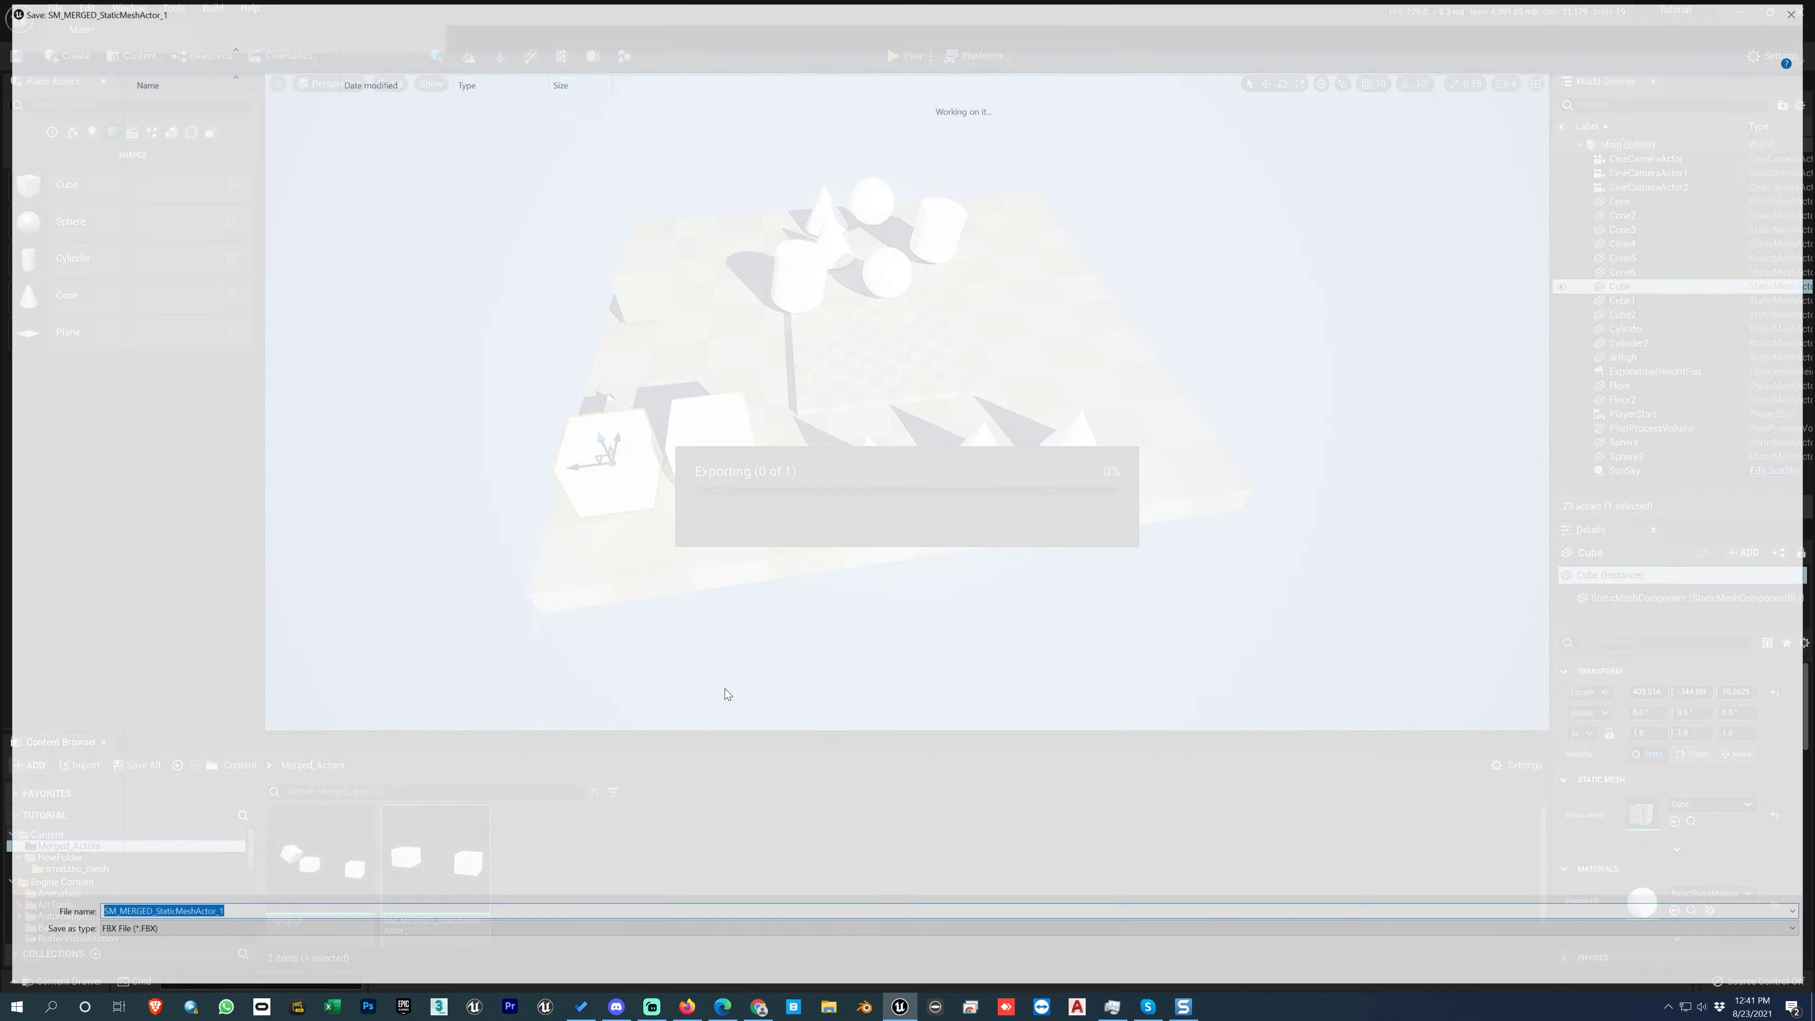
{"action": "left_click", "coordinate": [619, 932]}
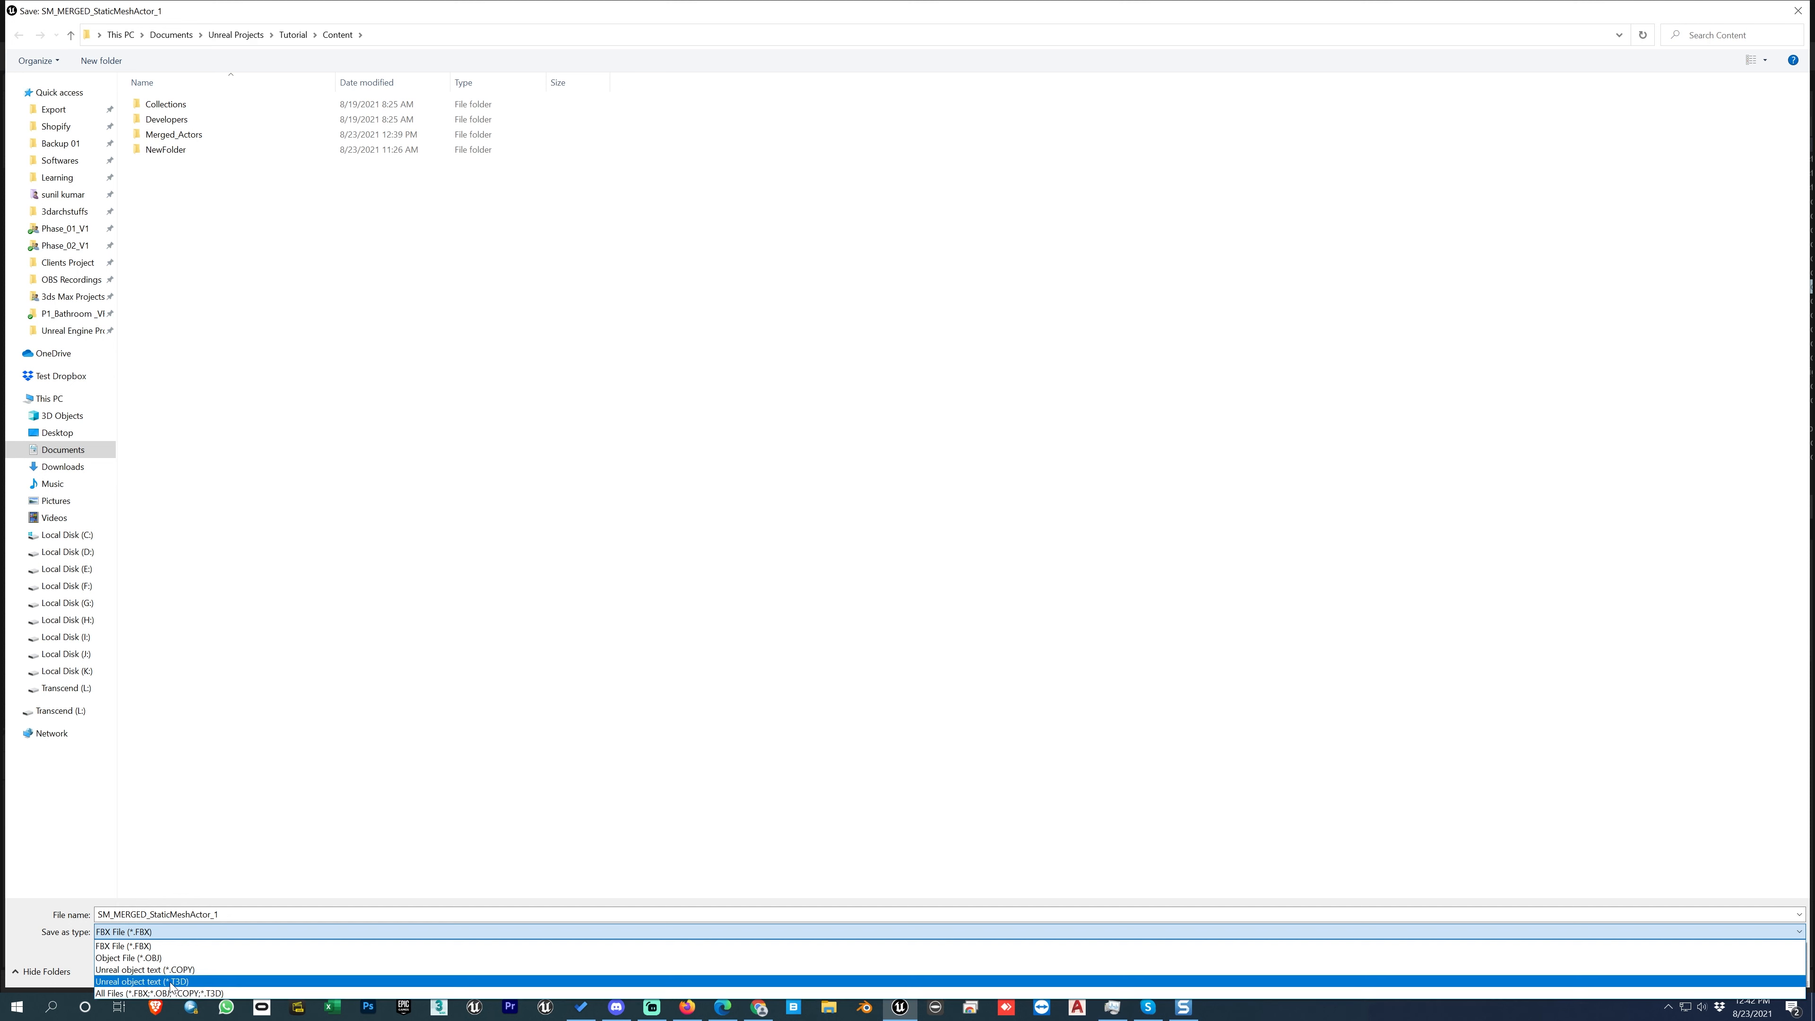
{"action": "left_click", "coordinate": [151, 946]}
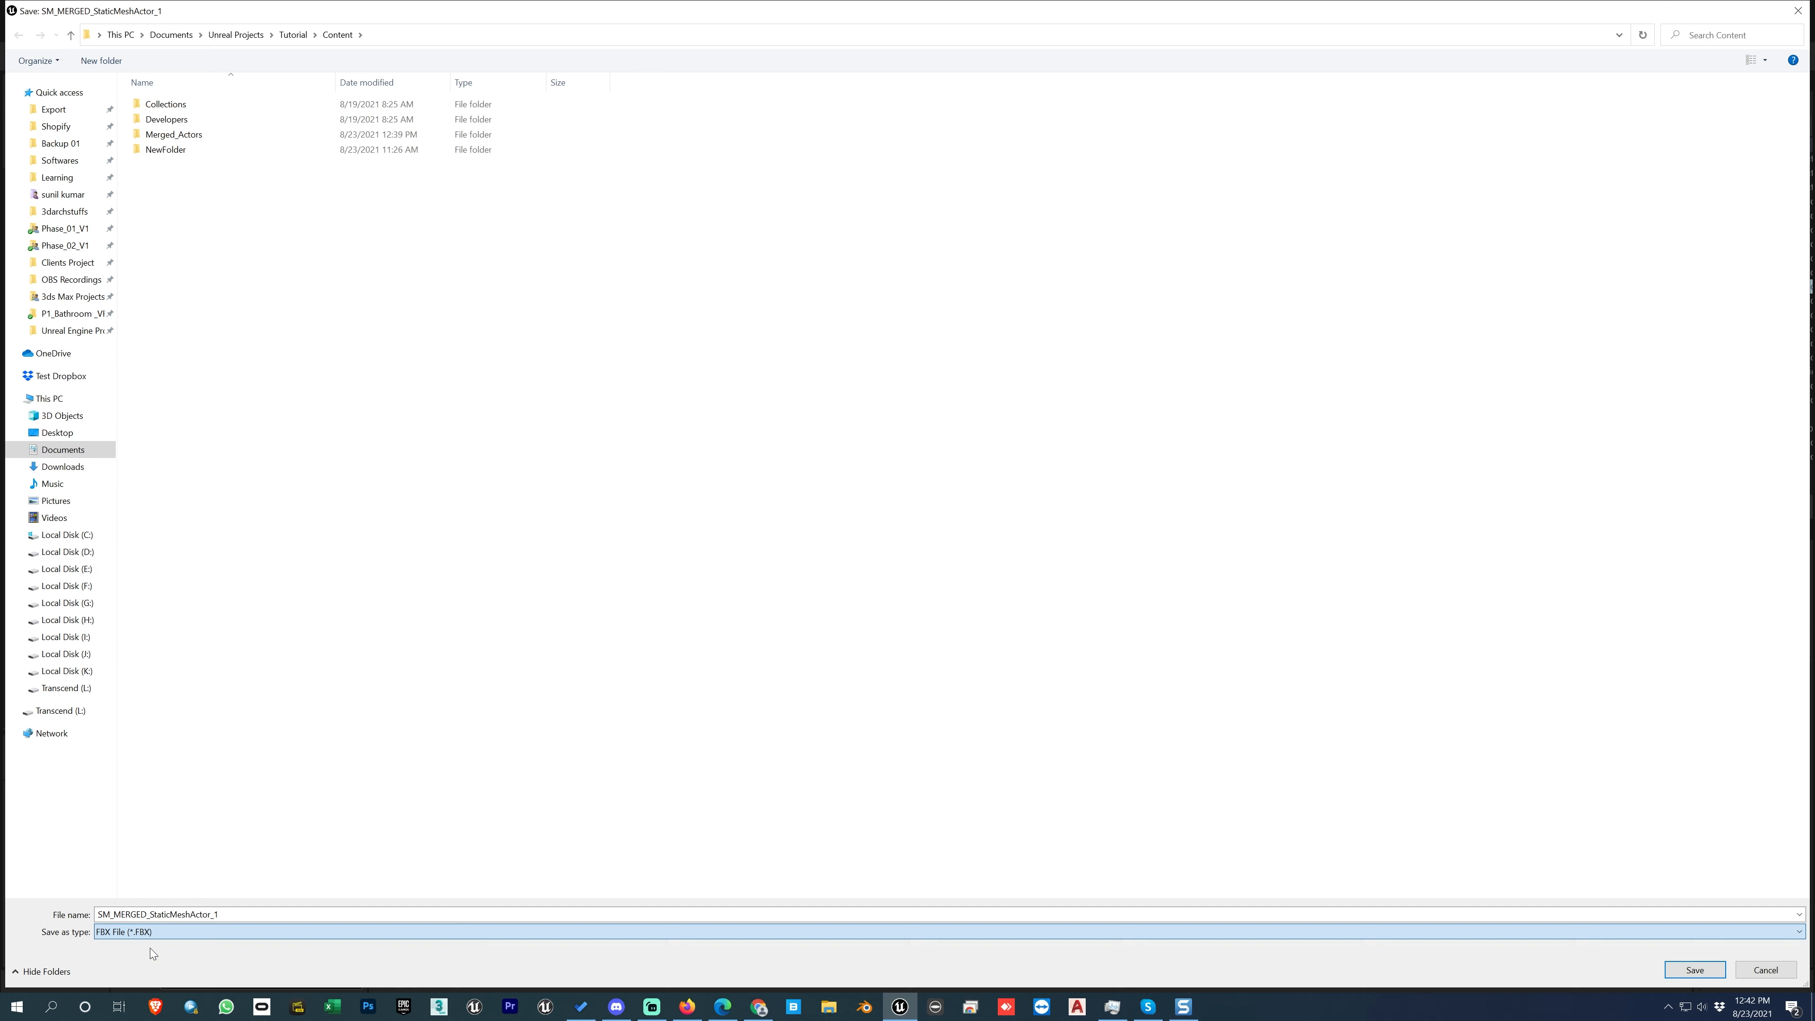
{"action": "left_click", "coordinate": [68, 431]}
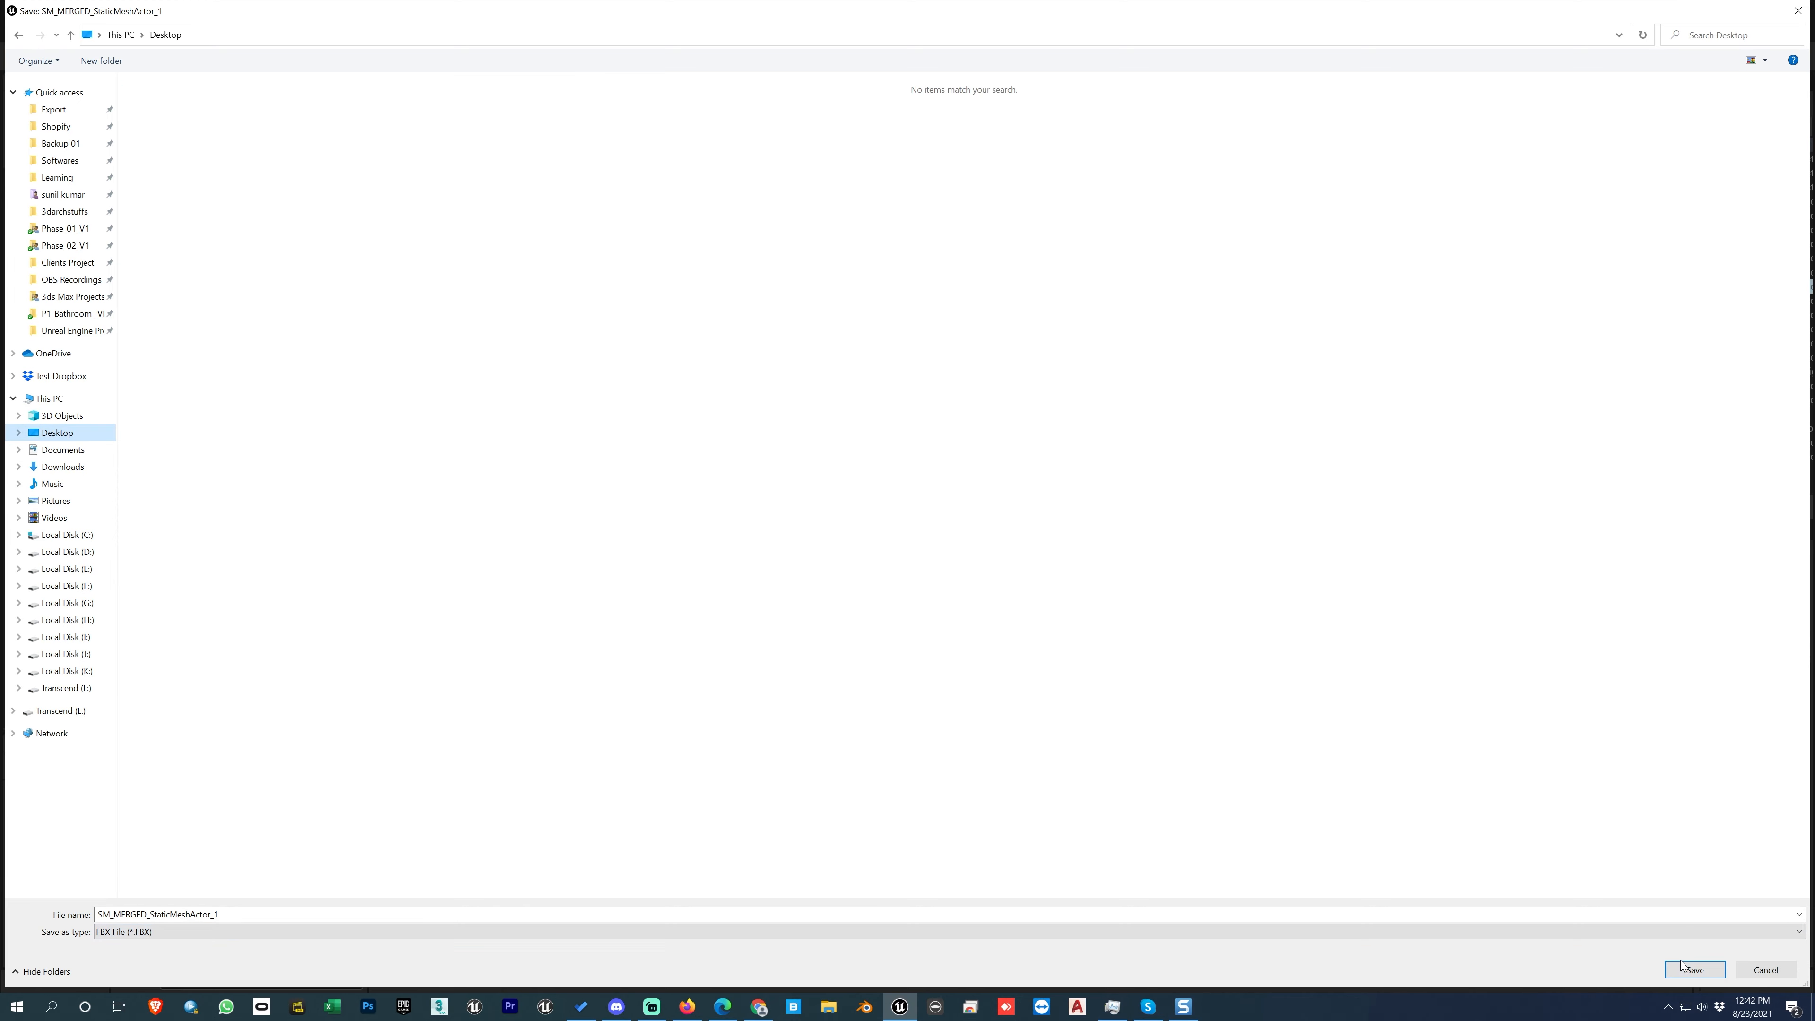
{"action": "left_click", "coordinate": [1695, 970]}
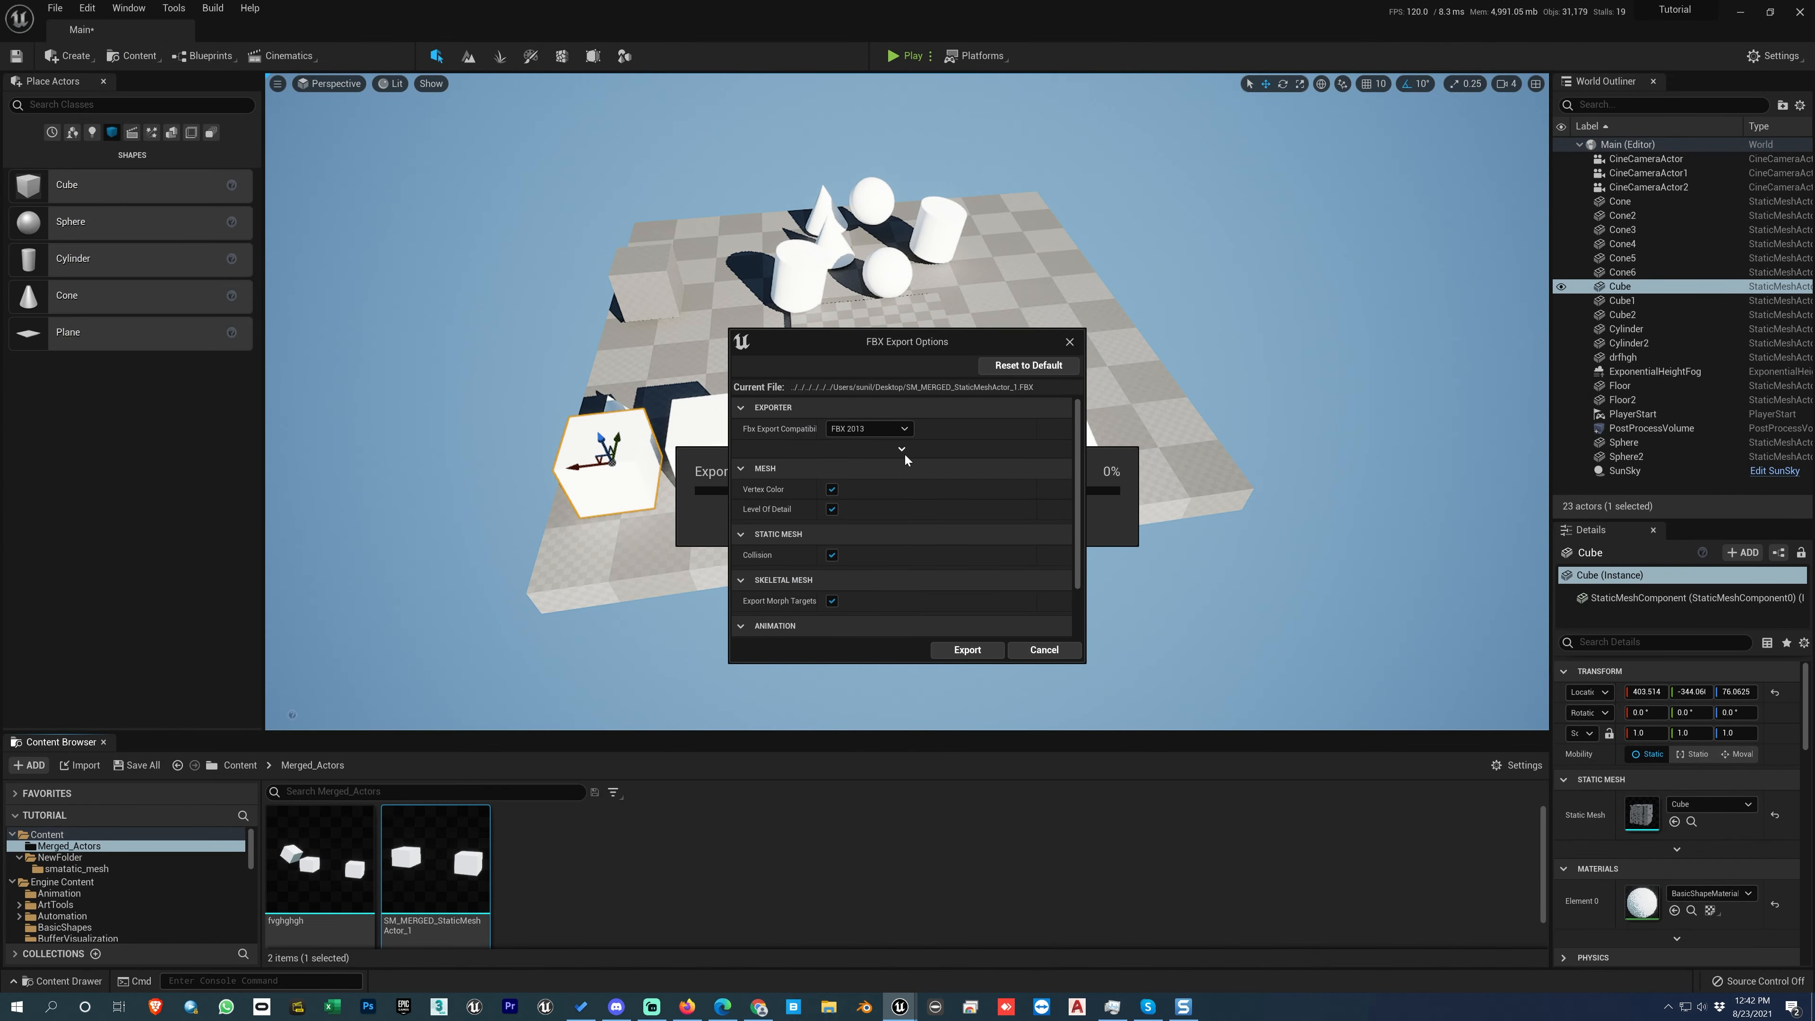
Step: Set the FBX export compatibility to FBX 2020 and run the export
{"action": "left_click_drag", "start_coordinate": [901, 662], "coordinate": [895, 905]}
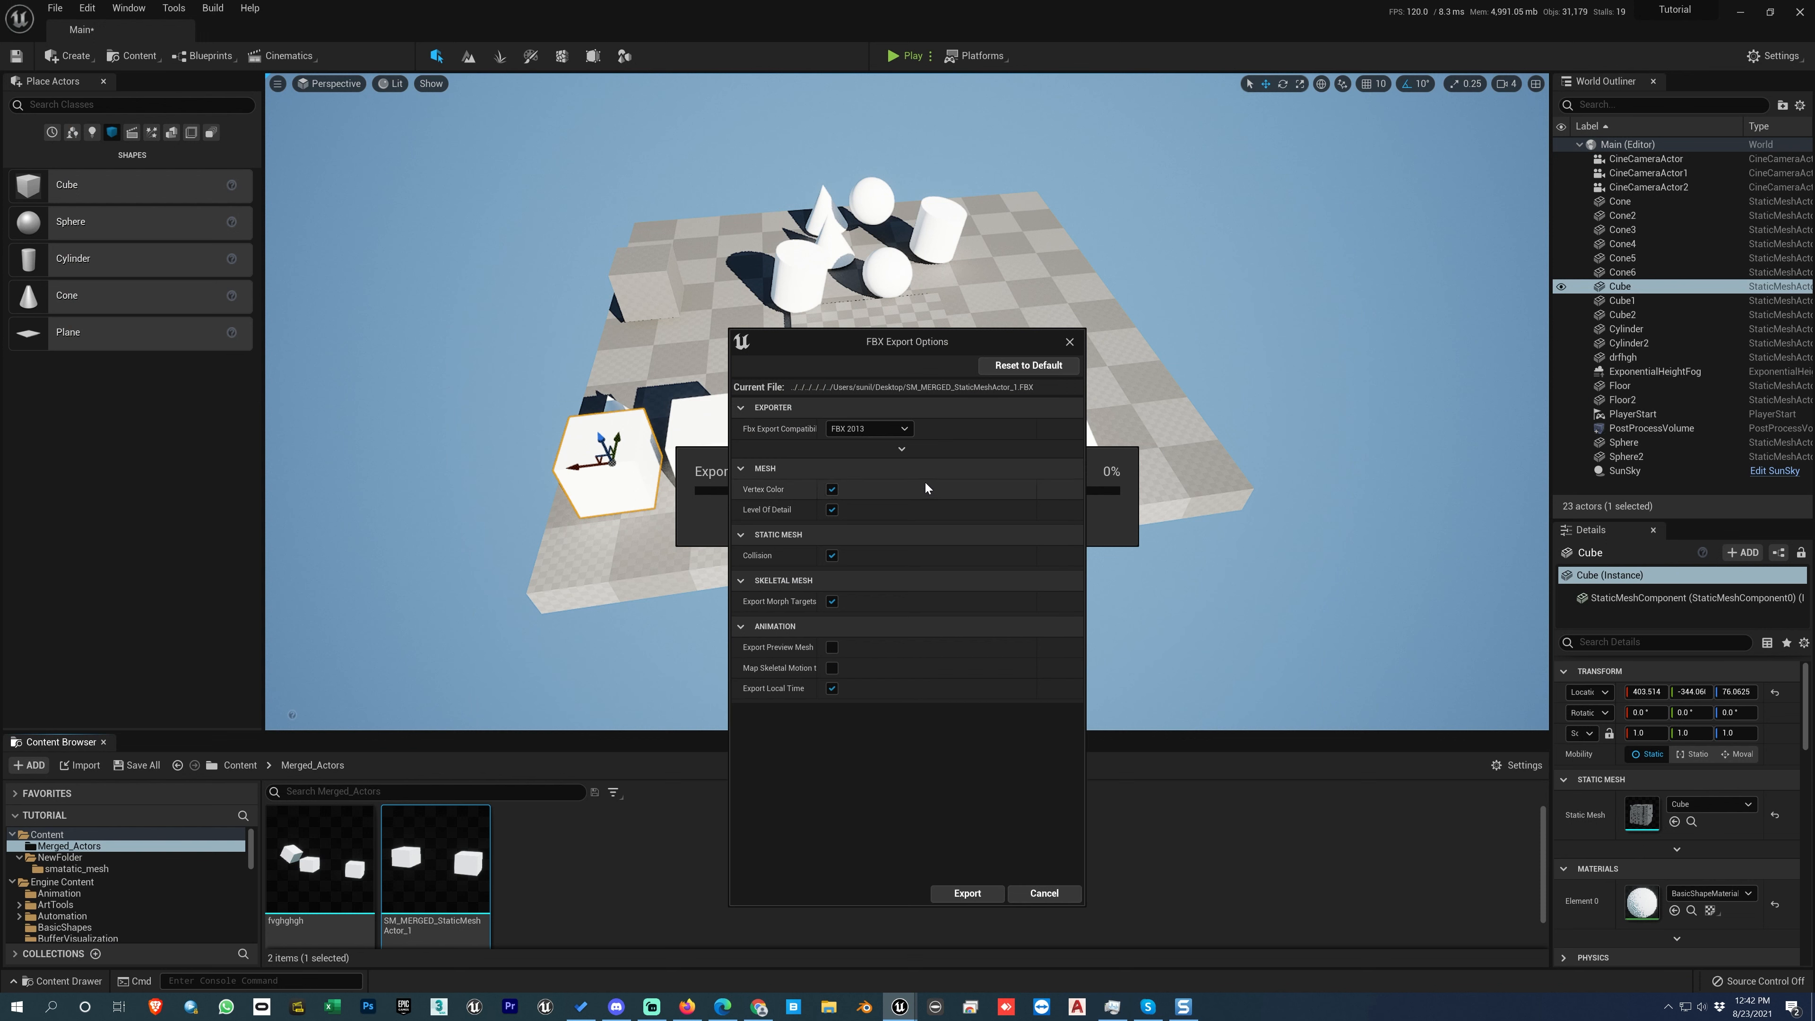
{"action": "left_click", "coordinate": [897, 430]}
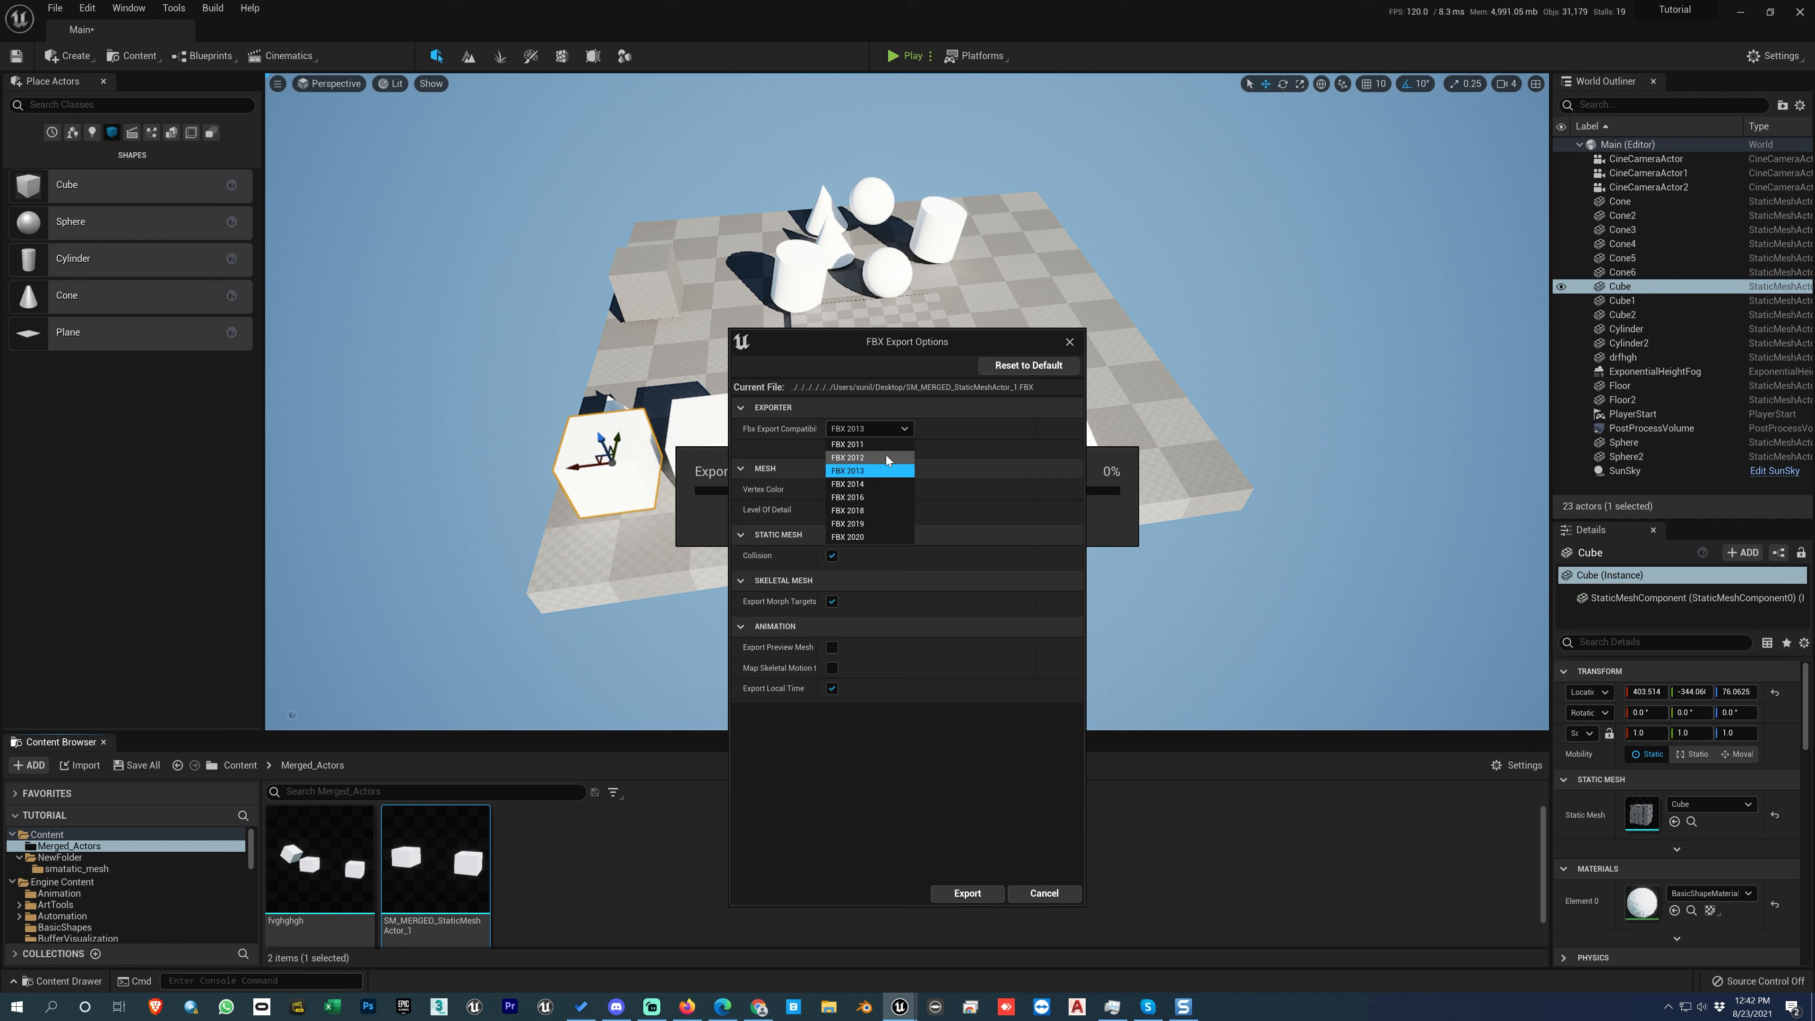
{"action": "left_click", "coordinate": [864, 536]}
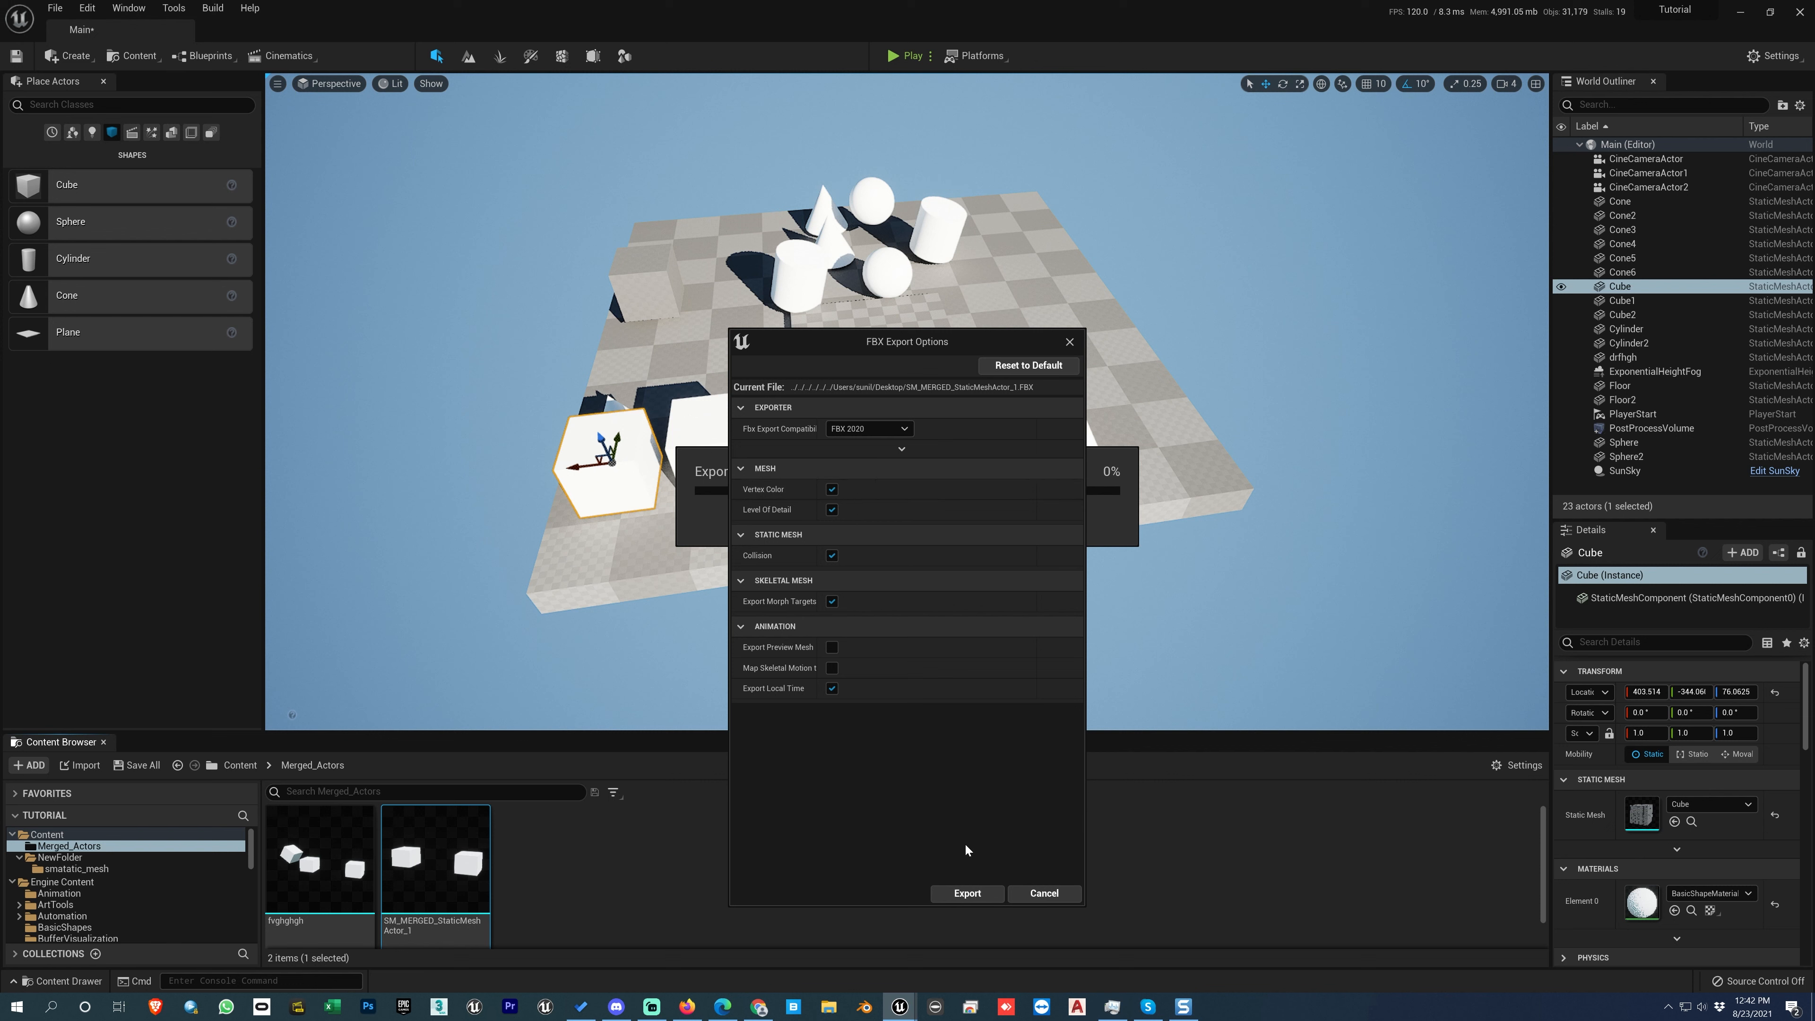
{"action": "left_click", "coordinate": [965, 893]}
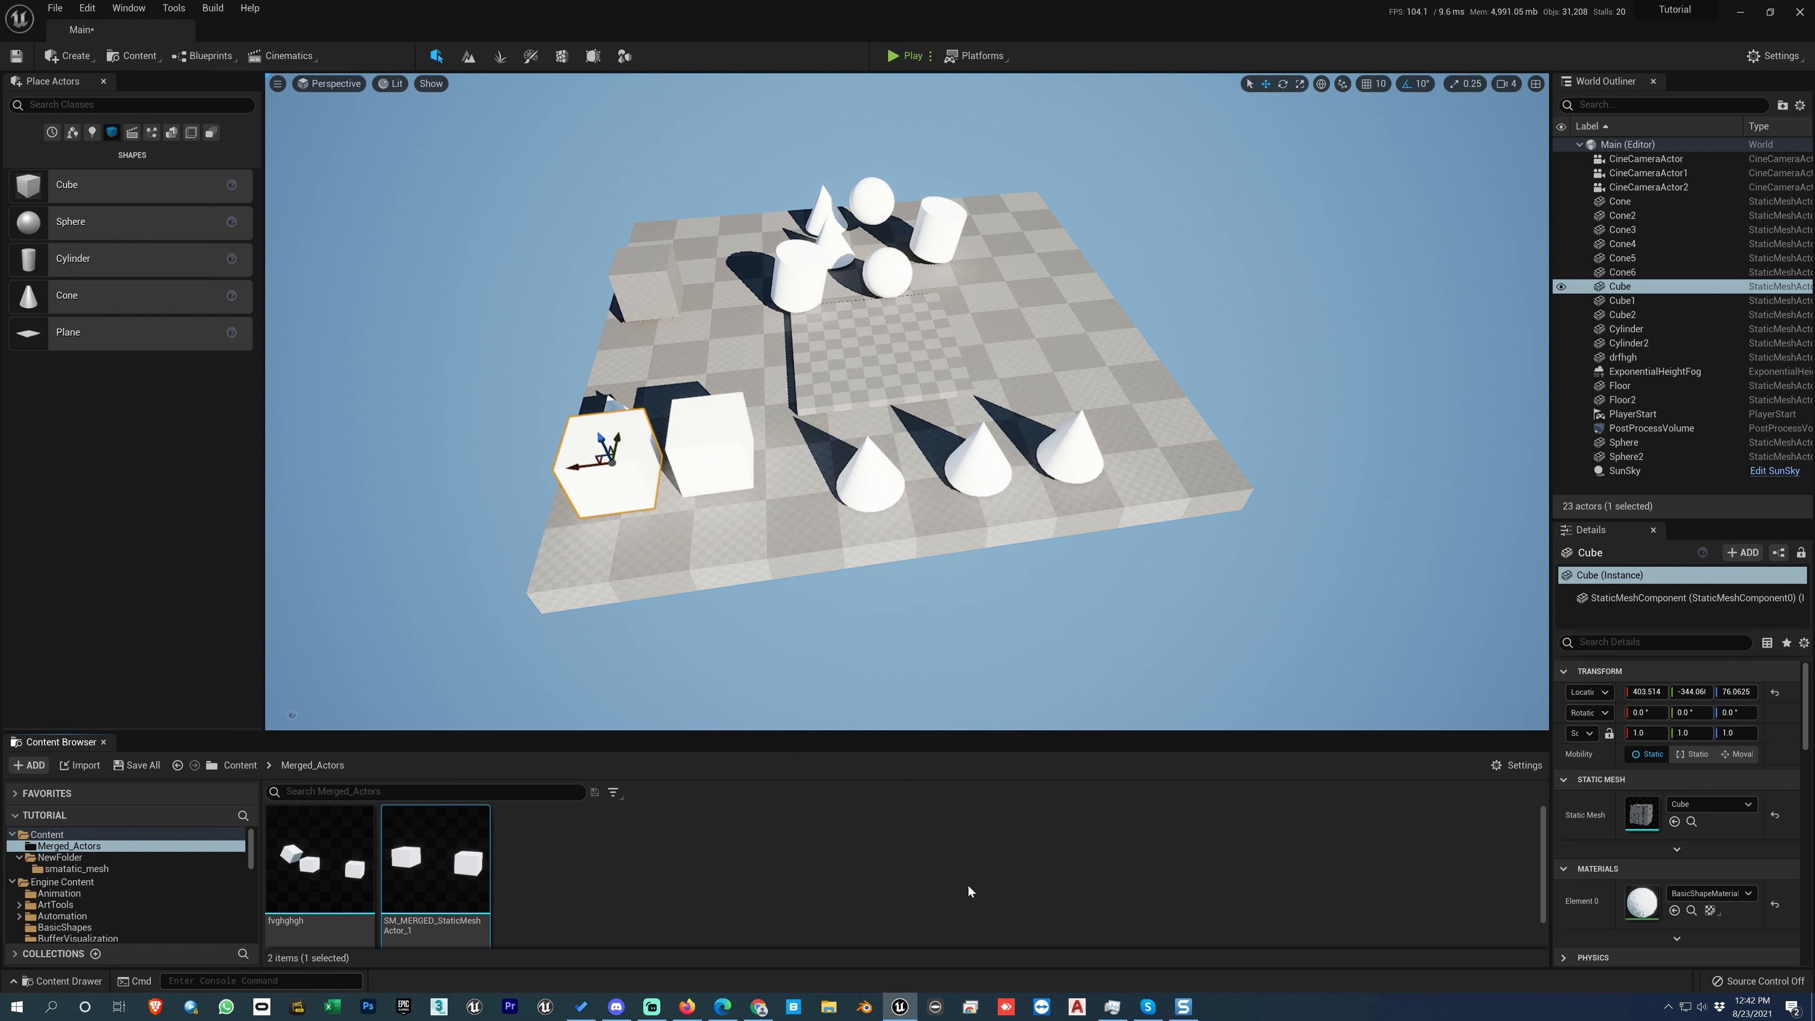
Step: Delete the exported SM_MERGED_StaticMeshActor_1 FBX file from the Windows desktop and return to Unreal Editor
{"action": "left_click", "coordinate": [1738, 13]}
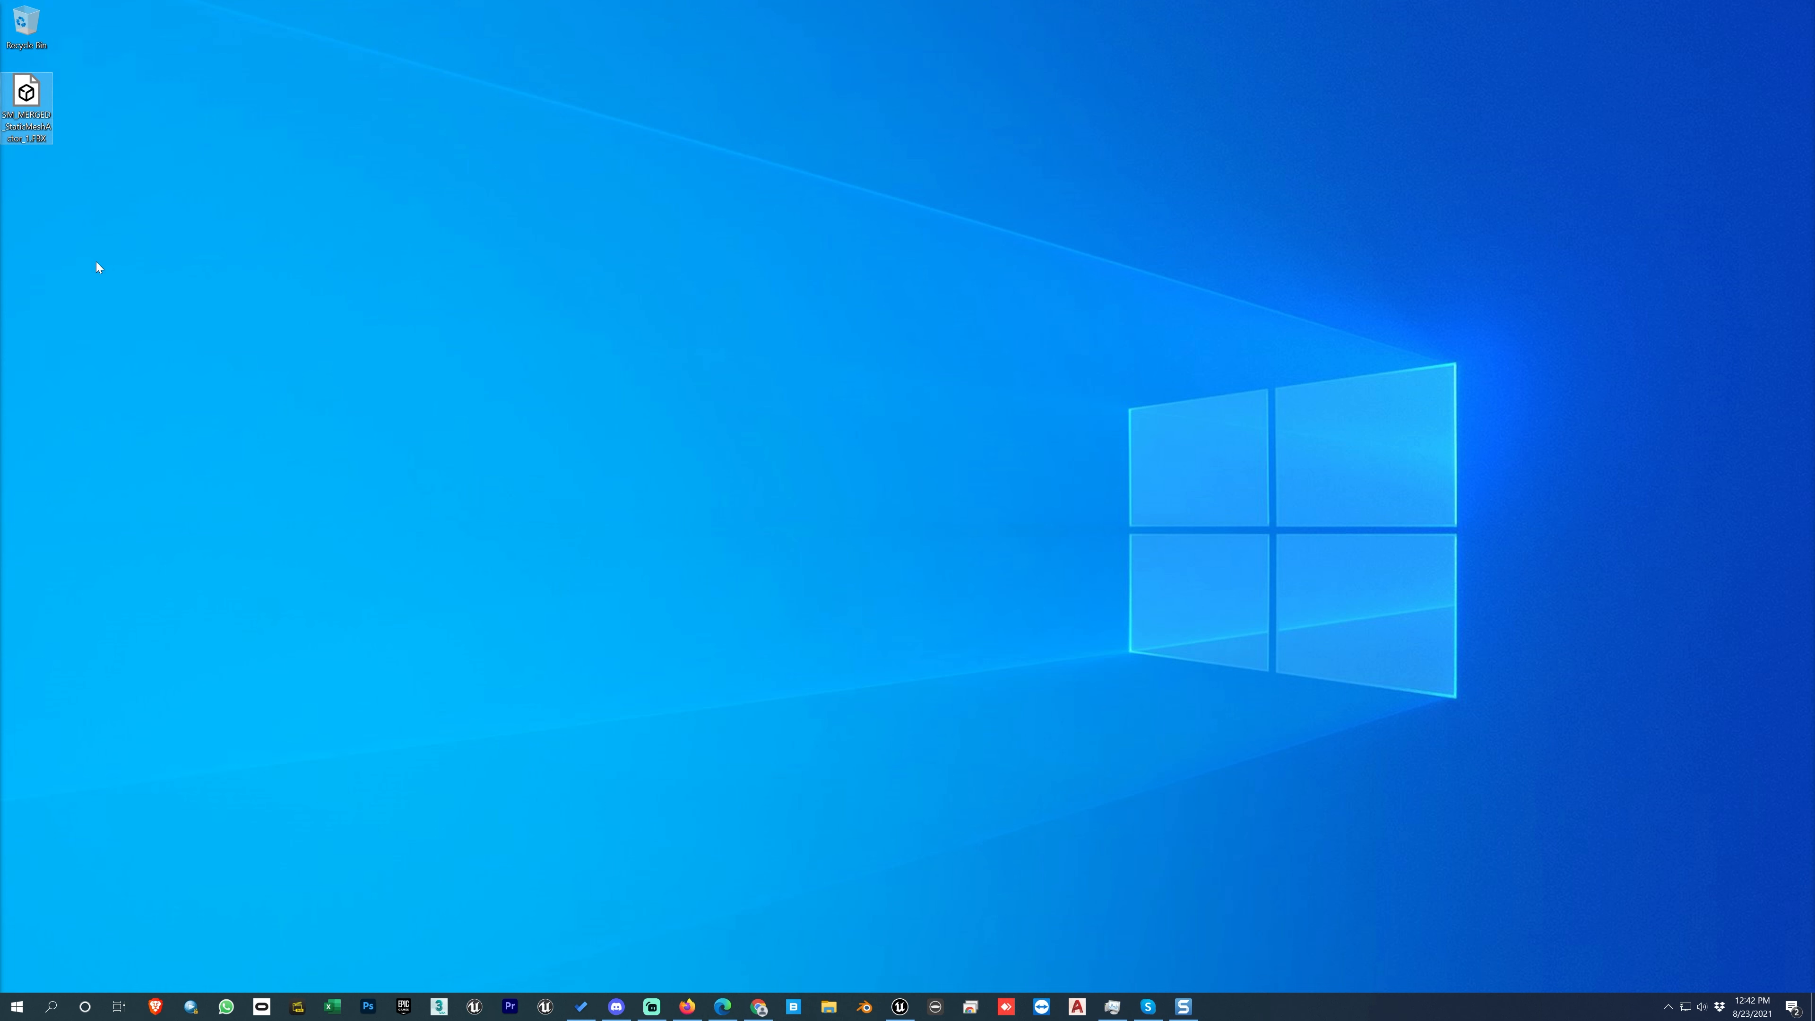
{"action": "key", "text": "Delete"}
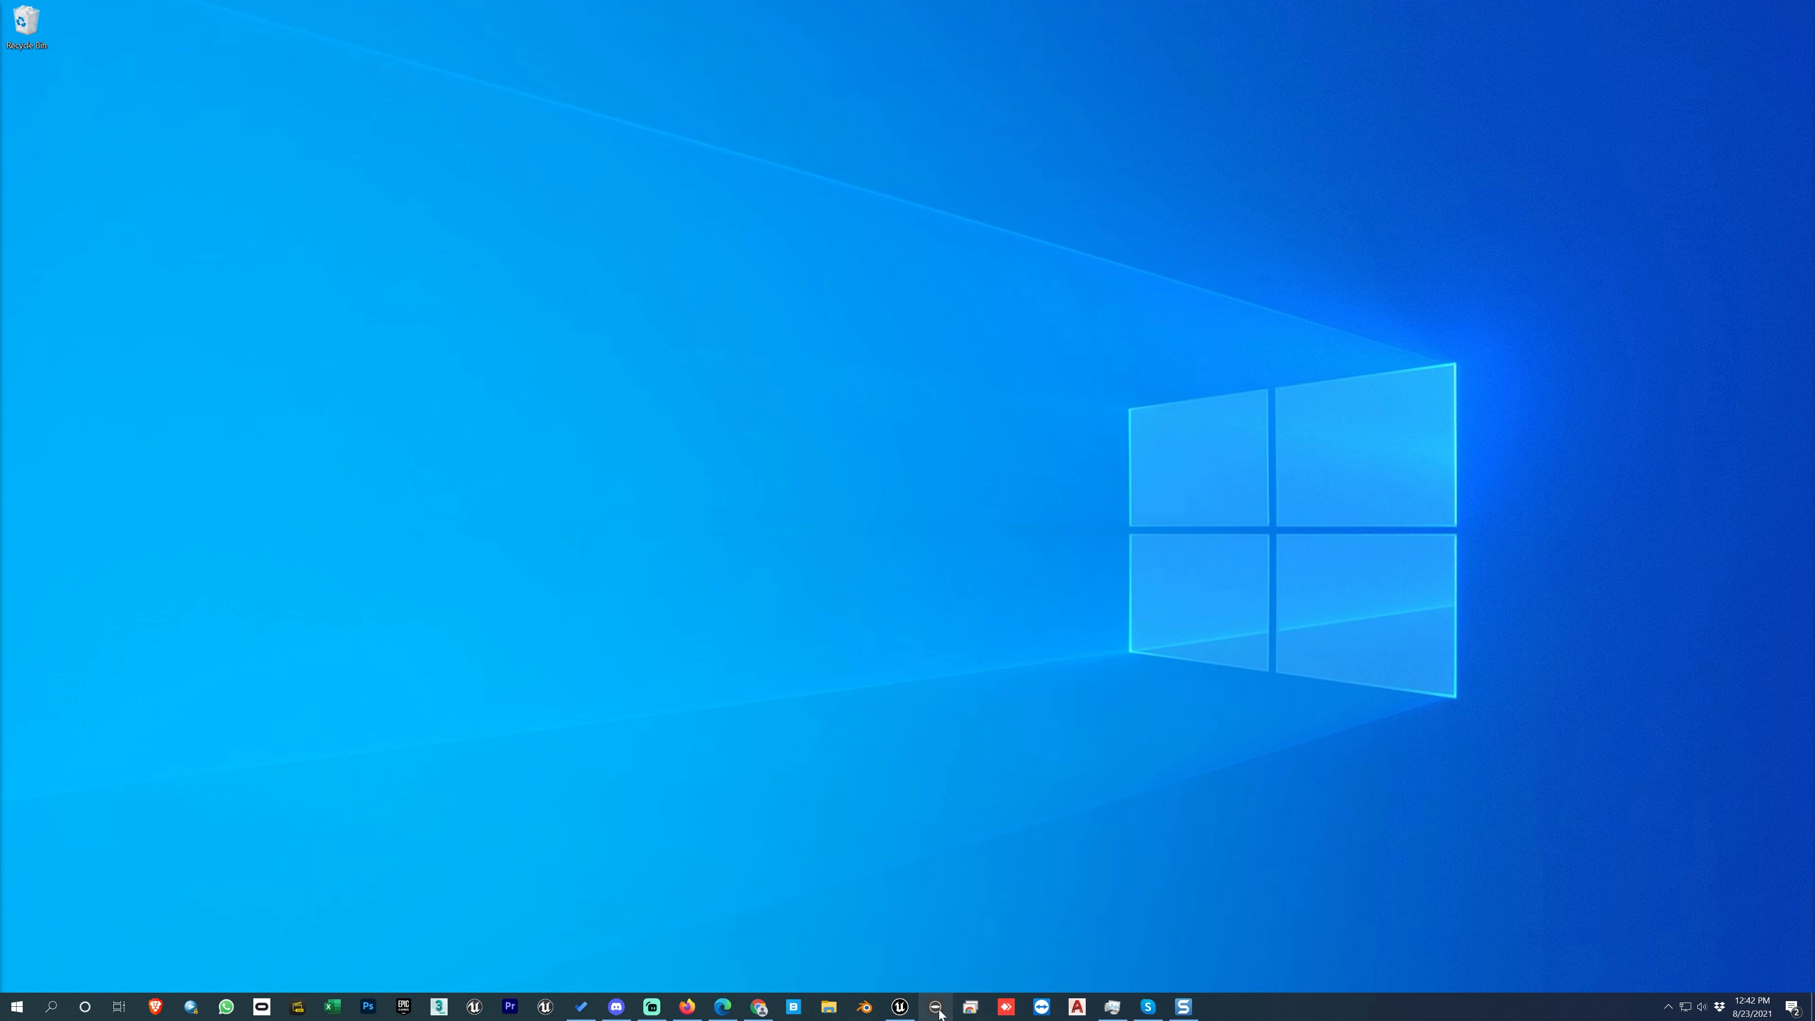
{"action": "left_click", "coordinate": [899, 1007]}
Step: Examine the Migrate, Reload and other advanced Asset Actions commands for the SM_MERGED_StaticMeshActor_1 asset
{"action": "right_click", "coordinate": [443, 878]}
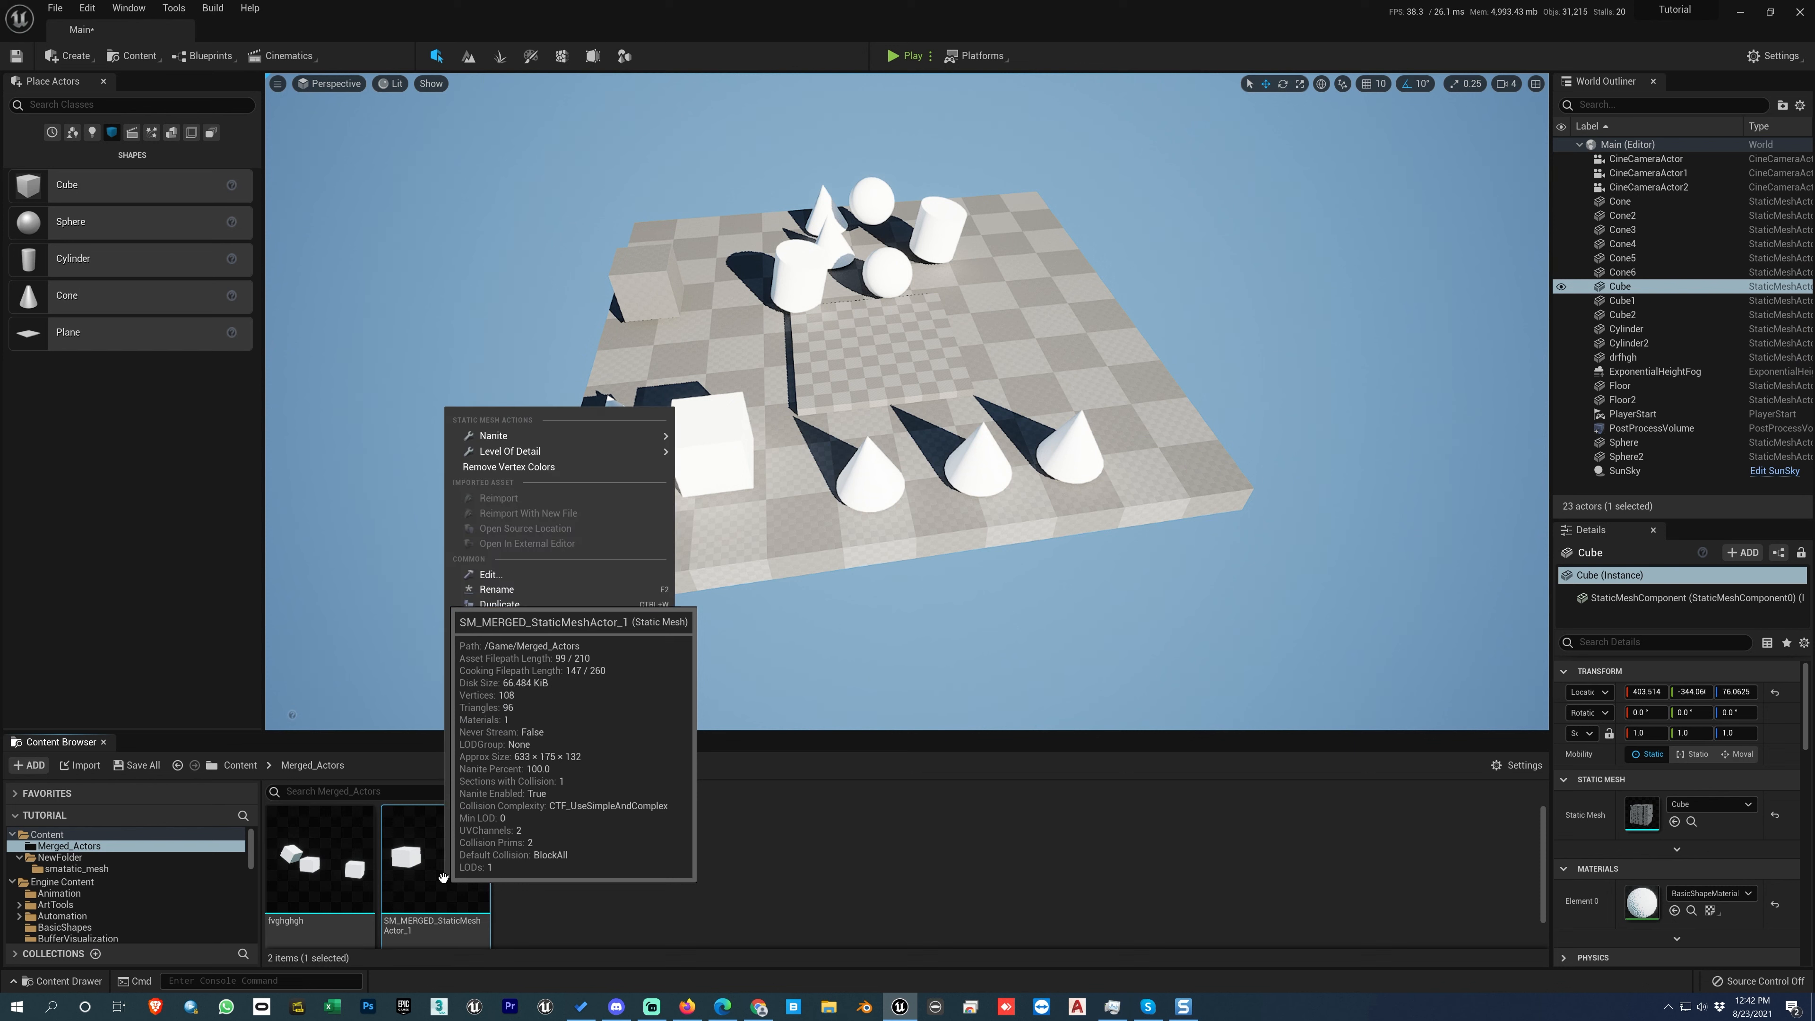
{"action": "mouse_move", "coordinate": [517, 652]}
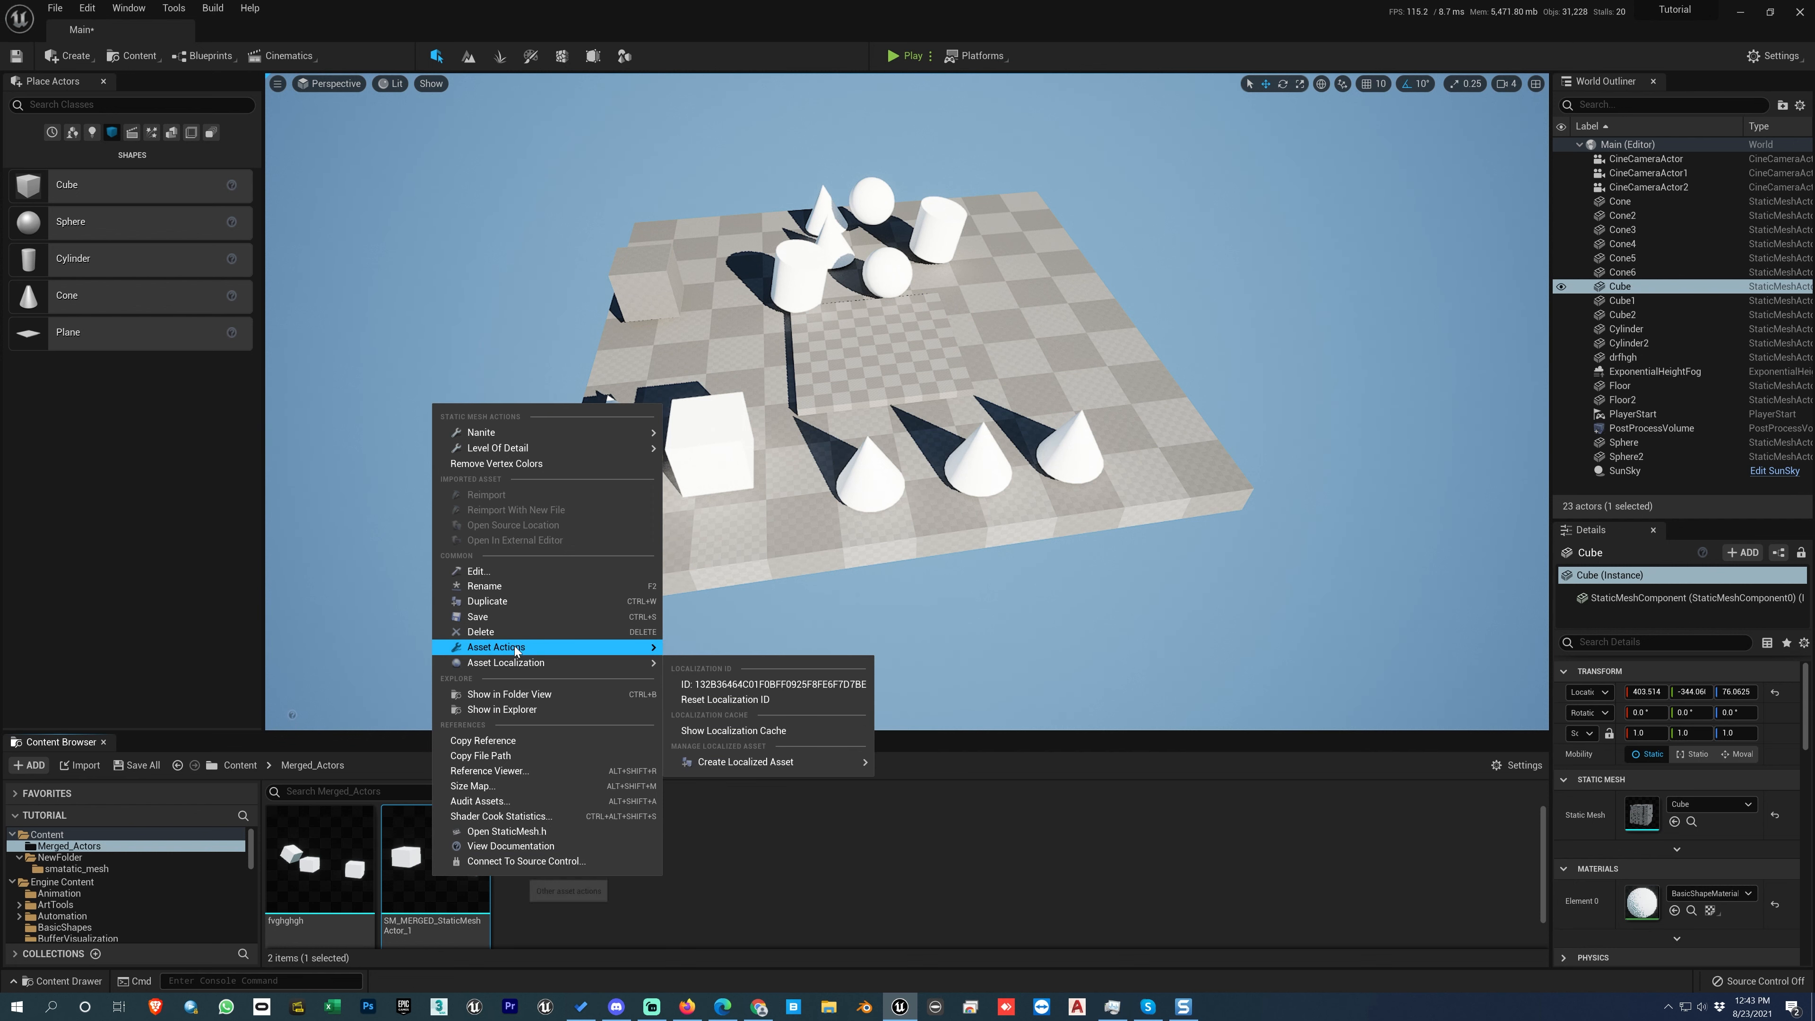
{"action": "mouse_move", "coordinate": [515, 647]}
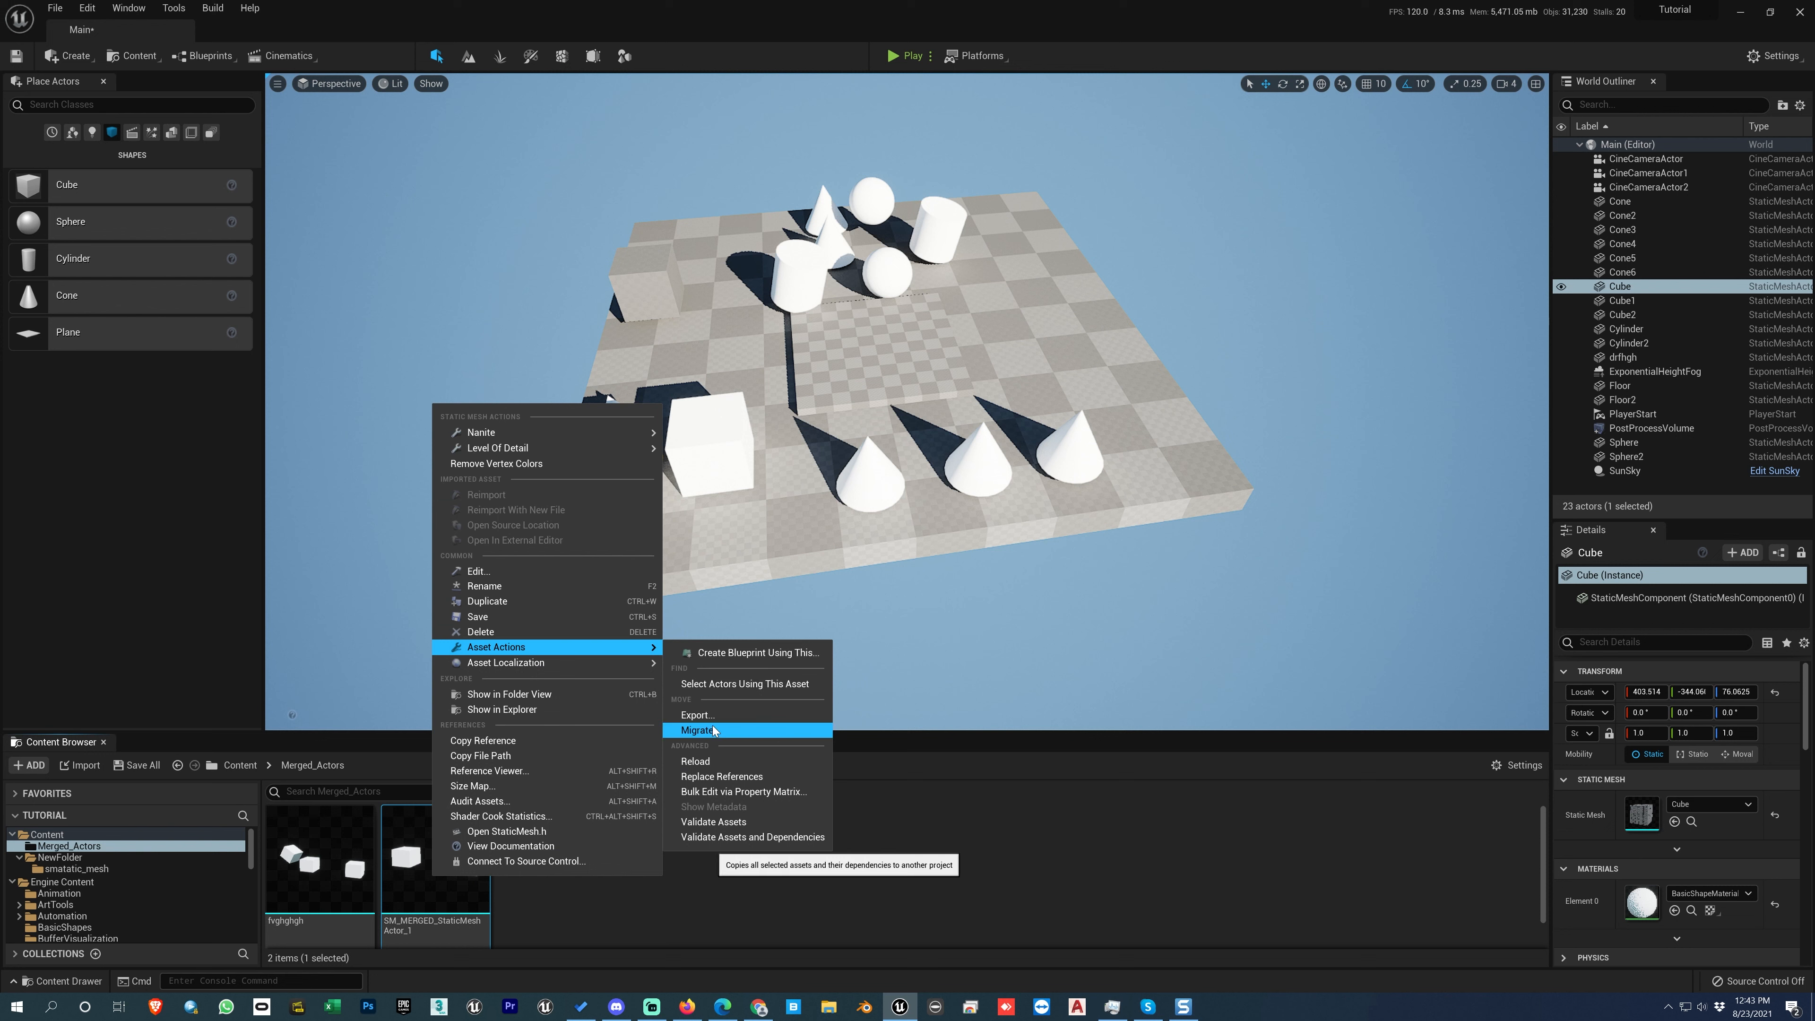
{"action": "left_click", "coordinate": [931, 813]}
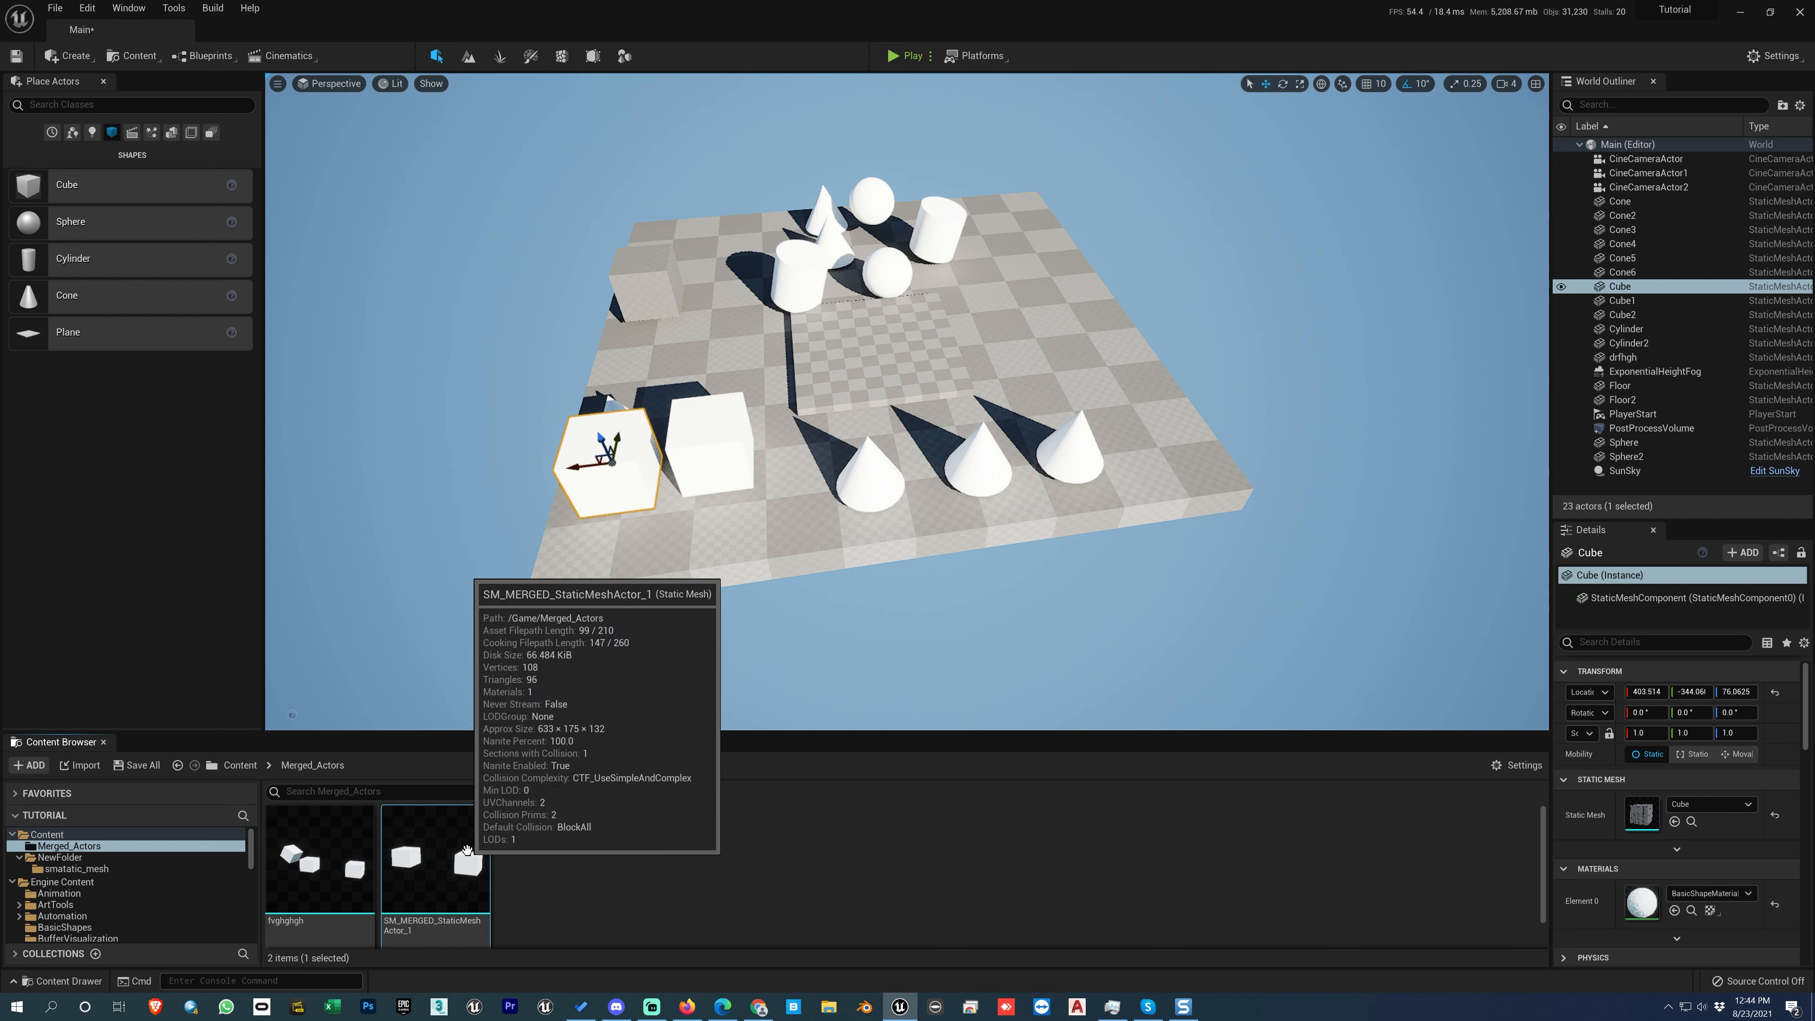
{"action": "right_click", "coordinate": [443, 865]}
{"action": "mouse_move", "coordinate": [499, 645]}
{"action": "mouse_move", "coordinate": [671, 622]}
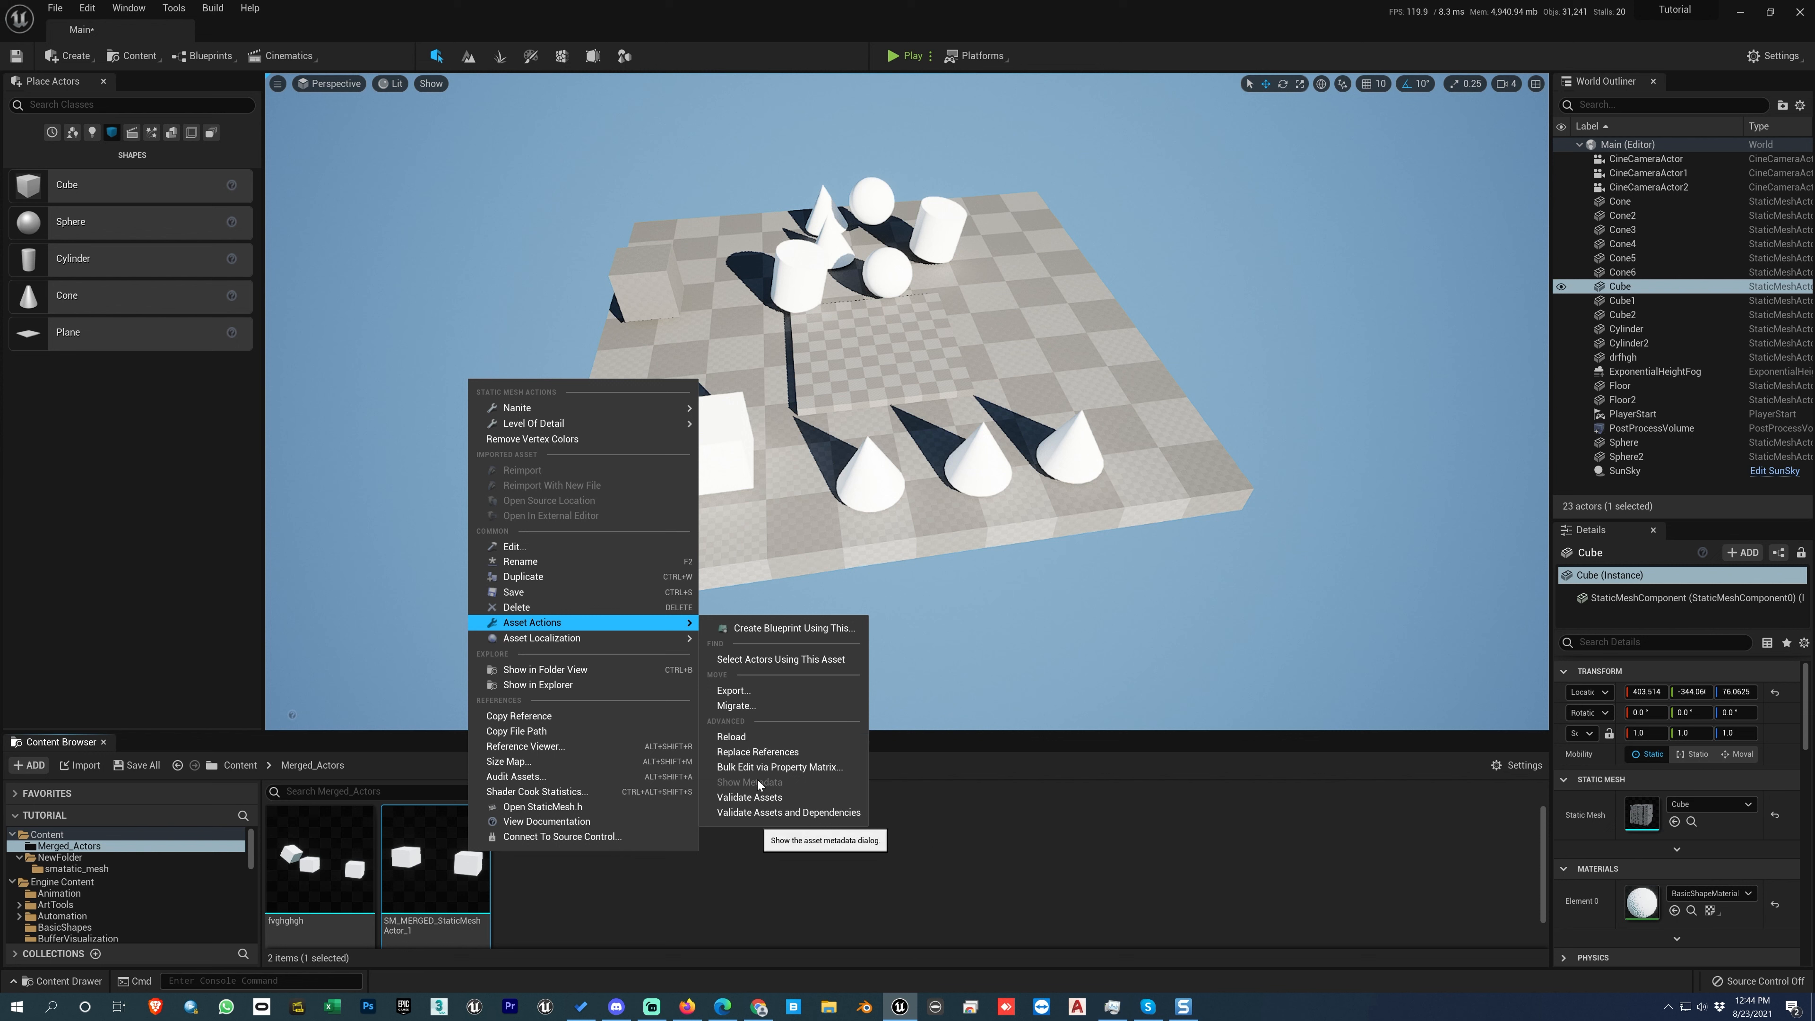
{"action": "left_click", "coordinate": [758, 738]}
Step: Show the SM_MERGED_StaticMeshActor_1 asset's file on disk in File Explorer, inspect the Merged_Actors folder, and close the window
{"action": "right_click", "coordinate": [458, 857]}
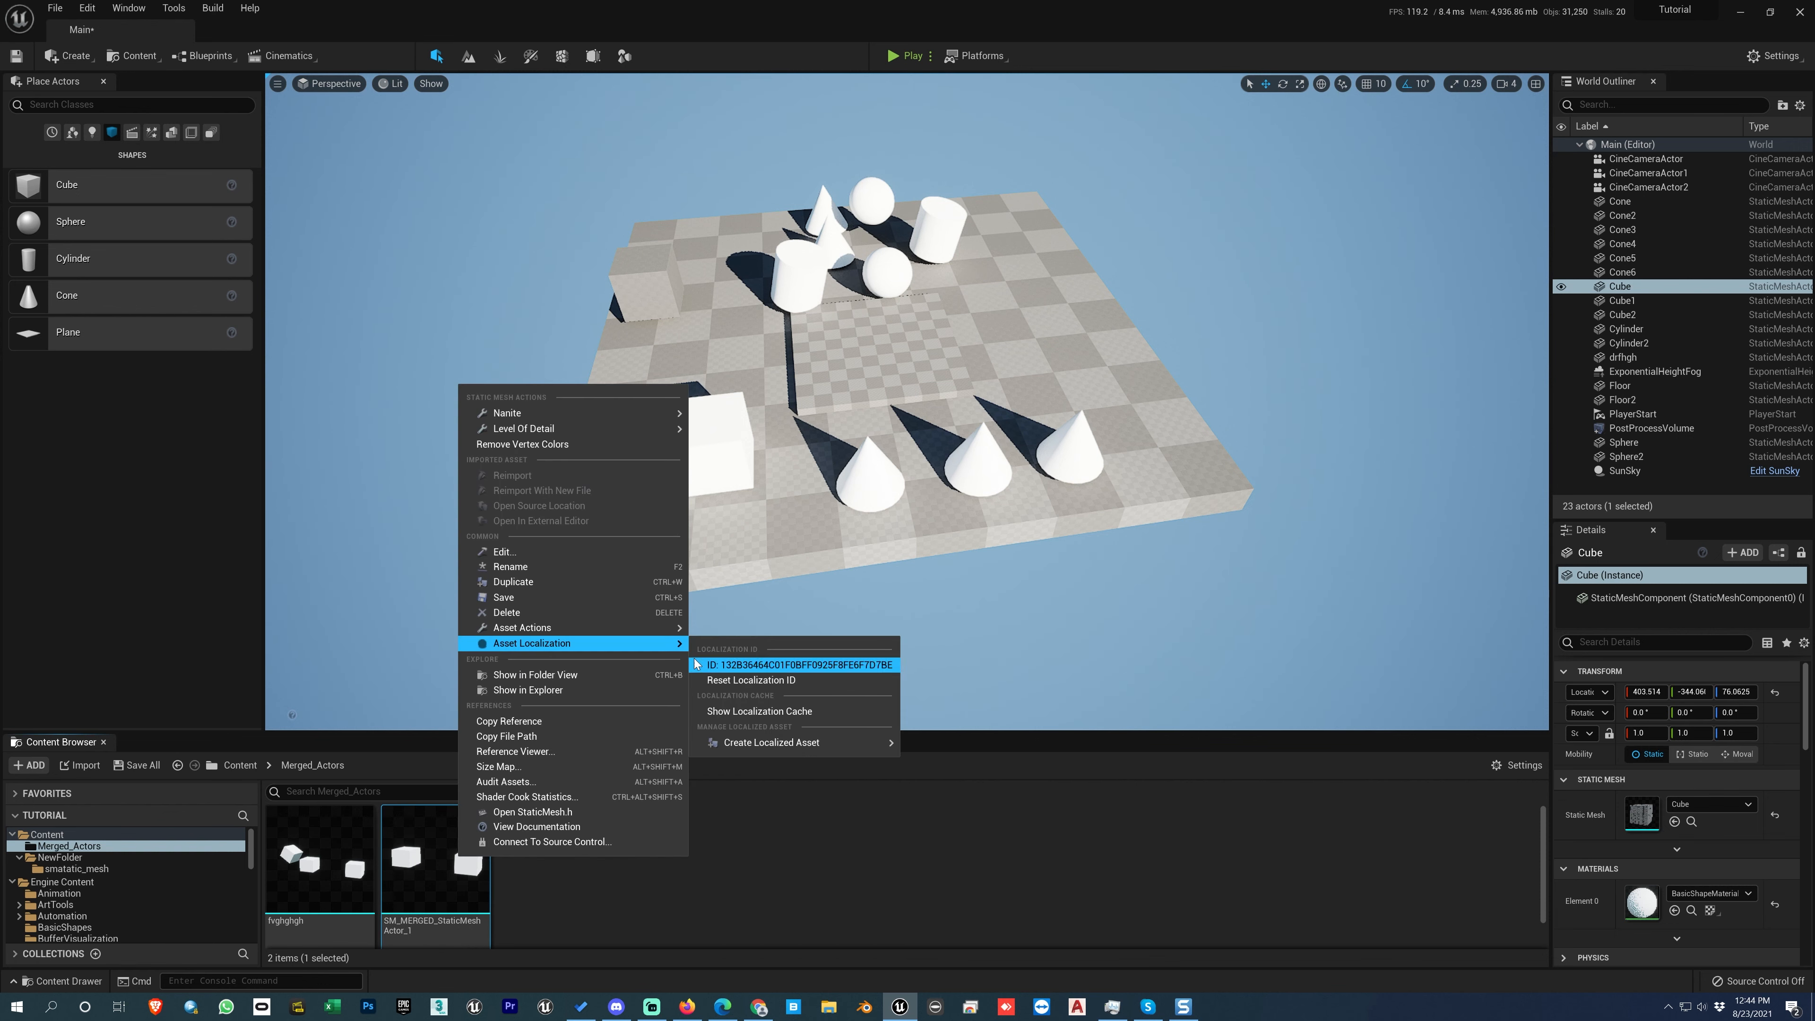
{"action": "left_click", "coordinate": [536, 692]}
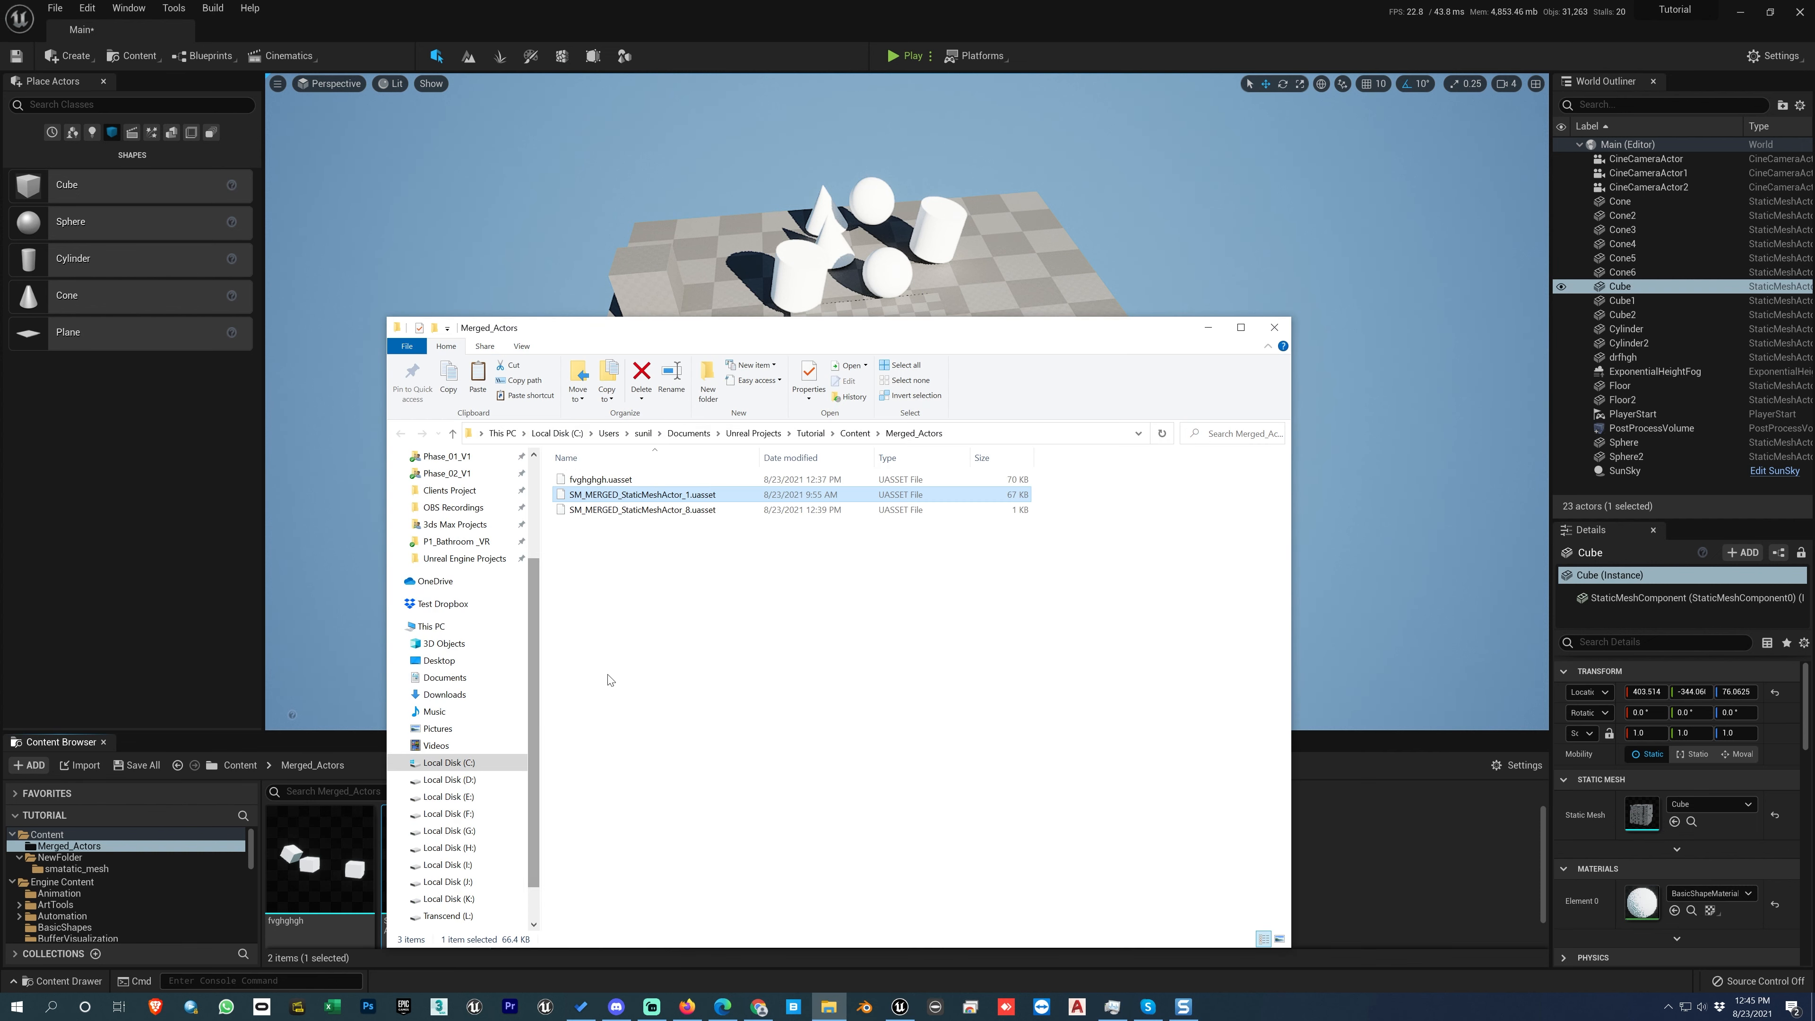
{"action": "left_click", "coordinate": [717, 594]}
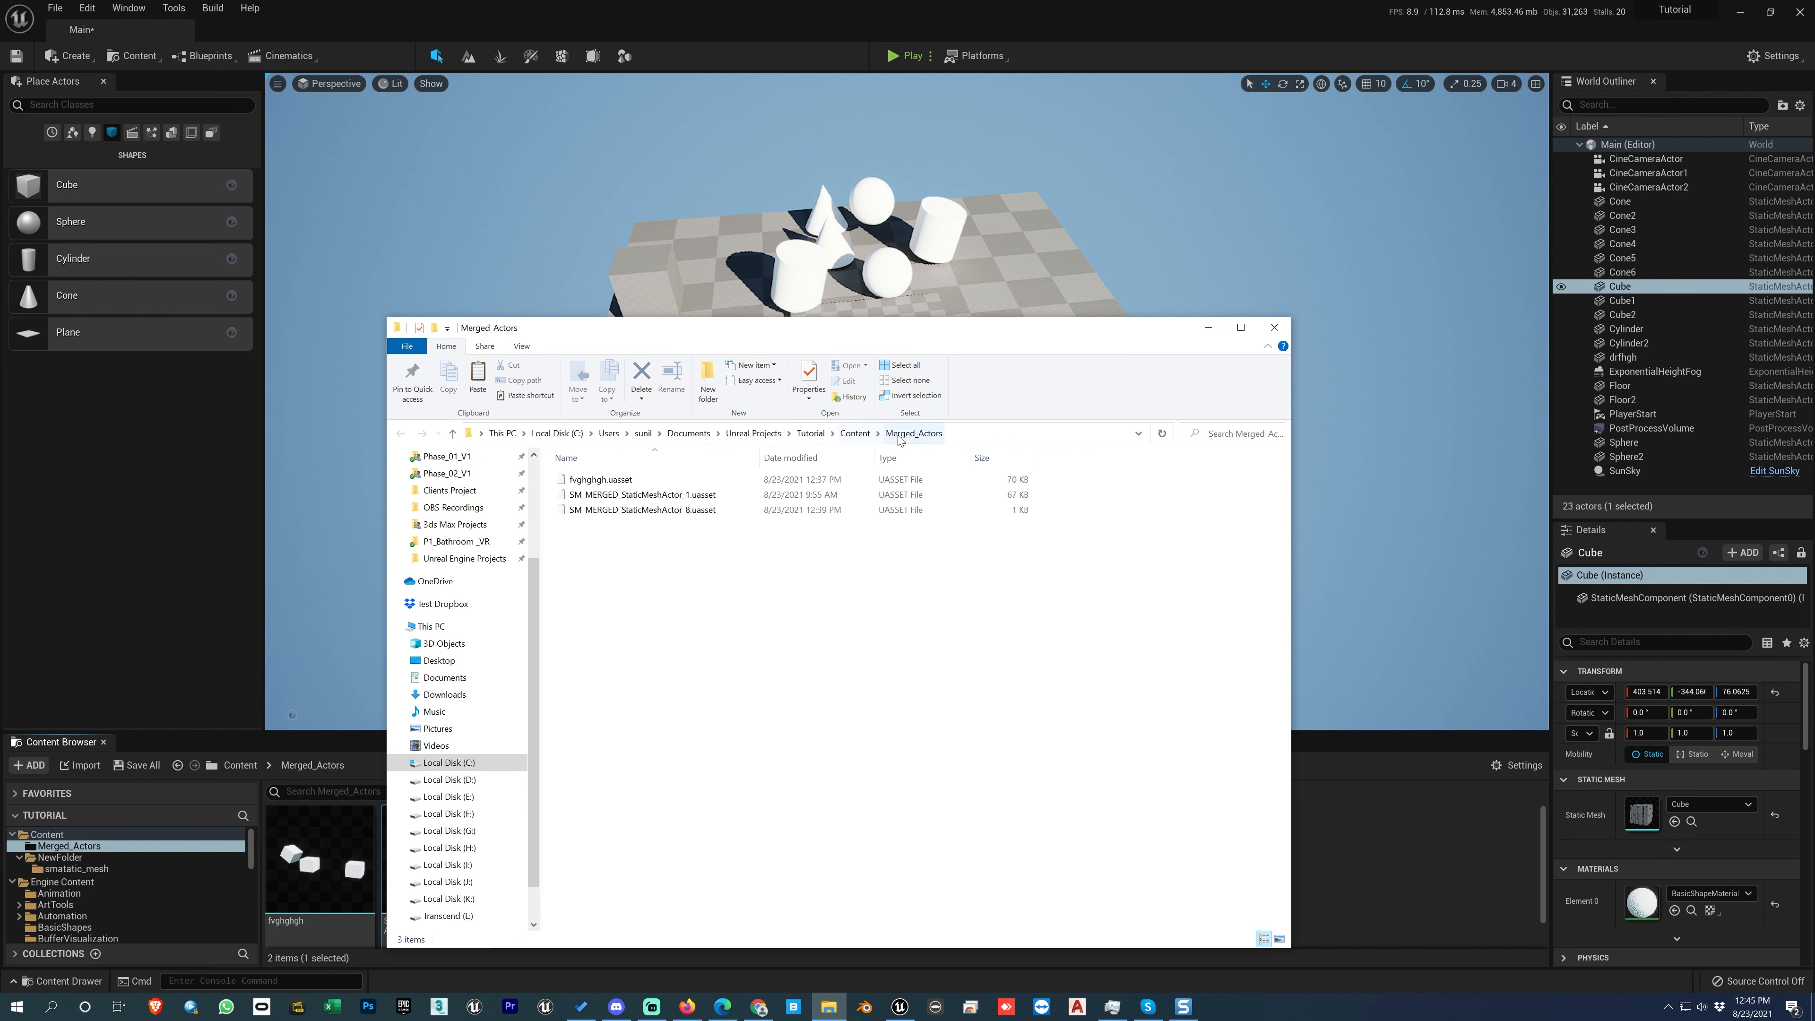
{"action": "left_click", "coordinate": [668, 498]}
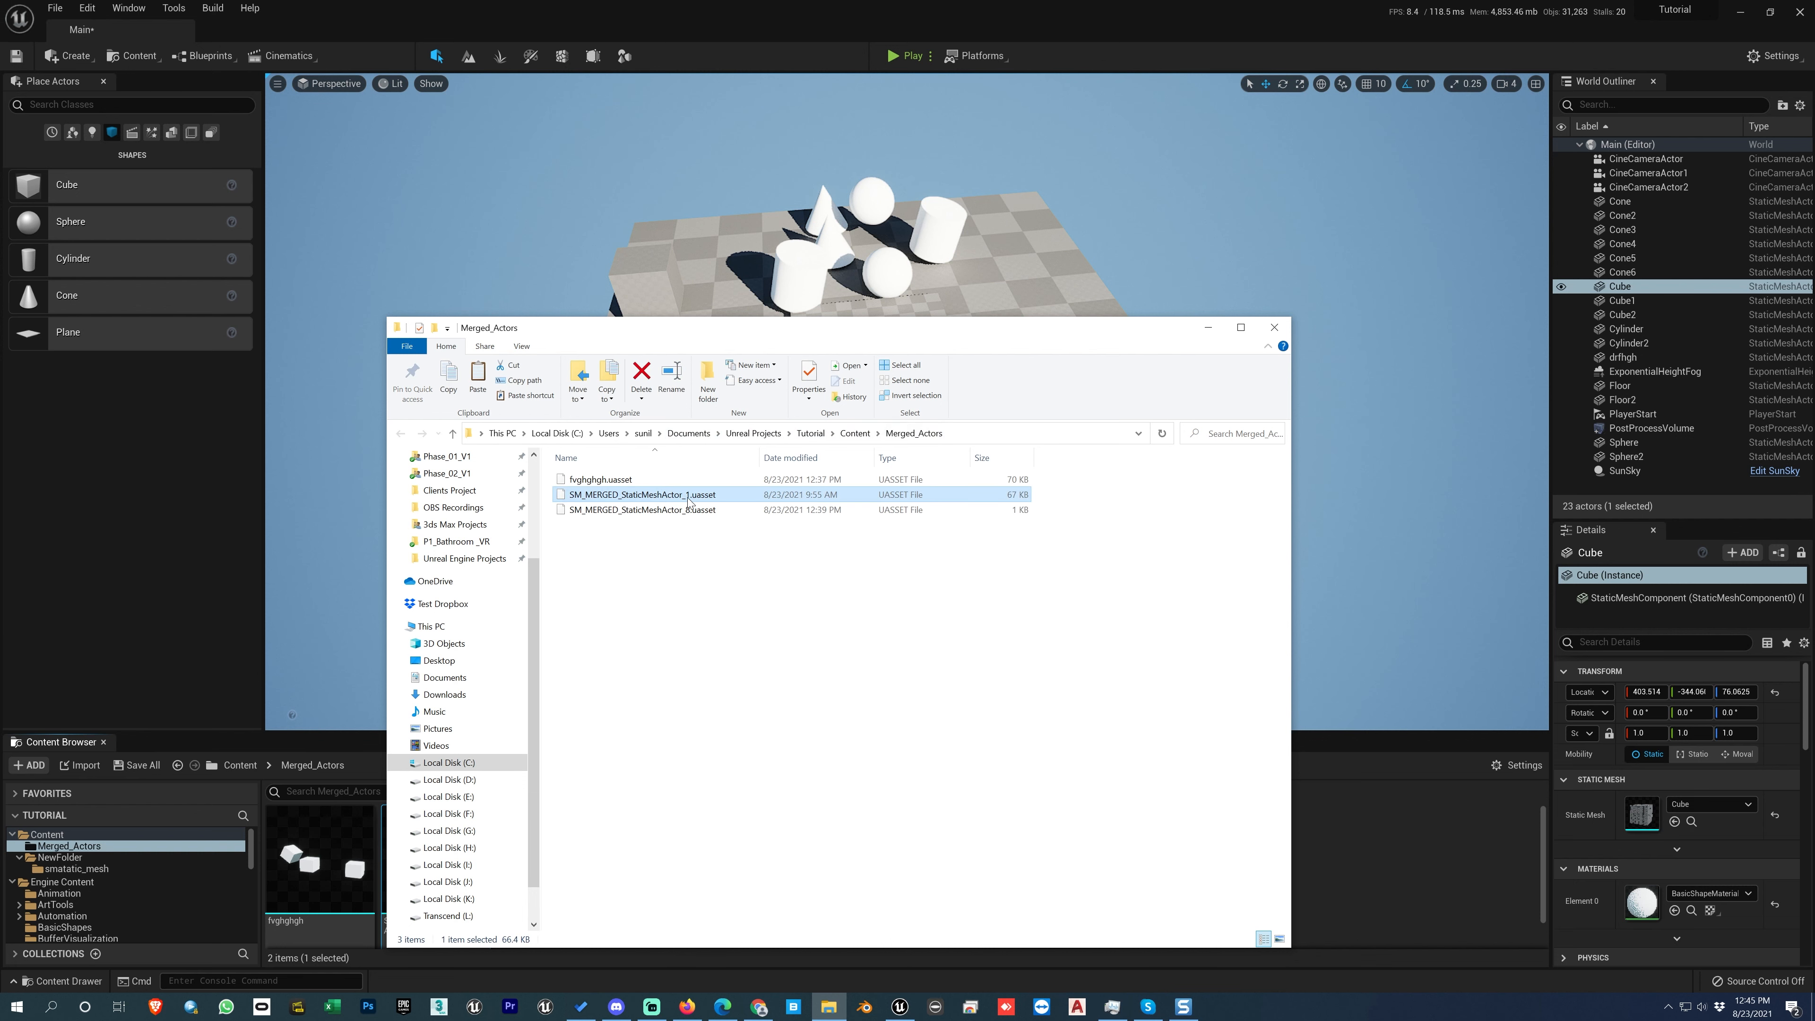
{"action": "left_click", "coordinate": [1275, 328]}
{"action": "left_click", "coordinate": [560, 883]}
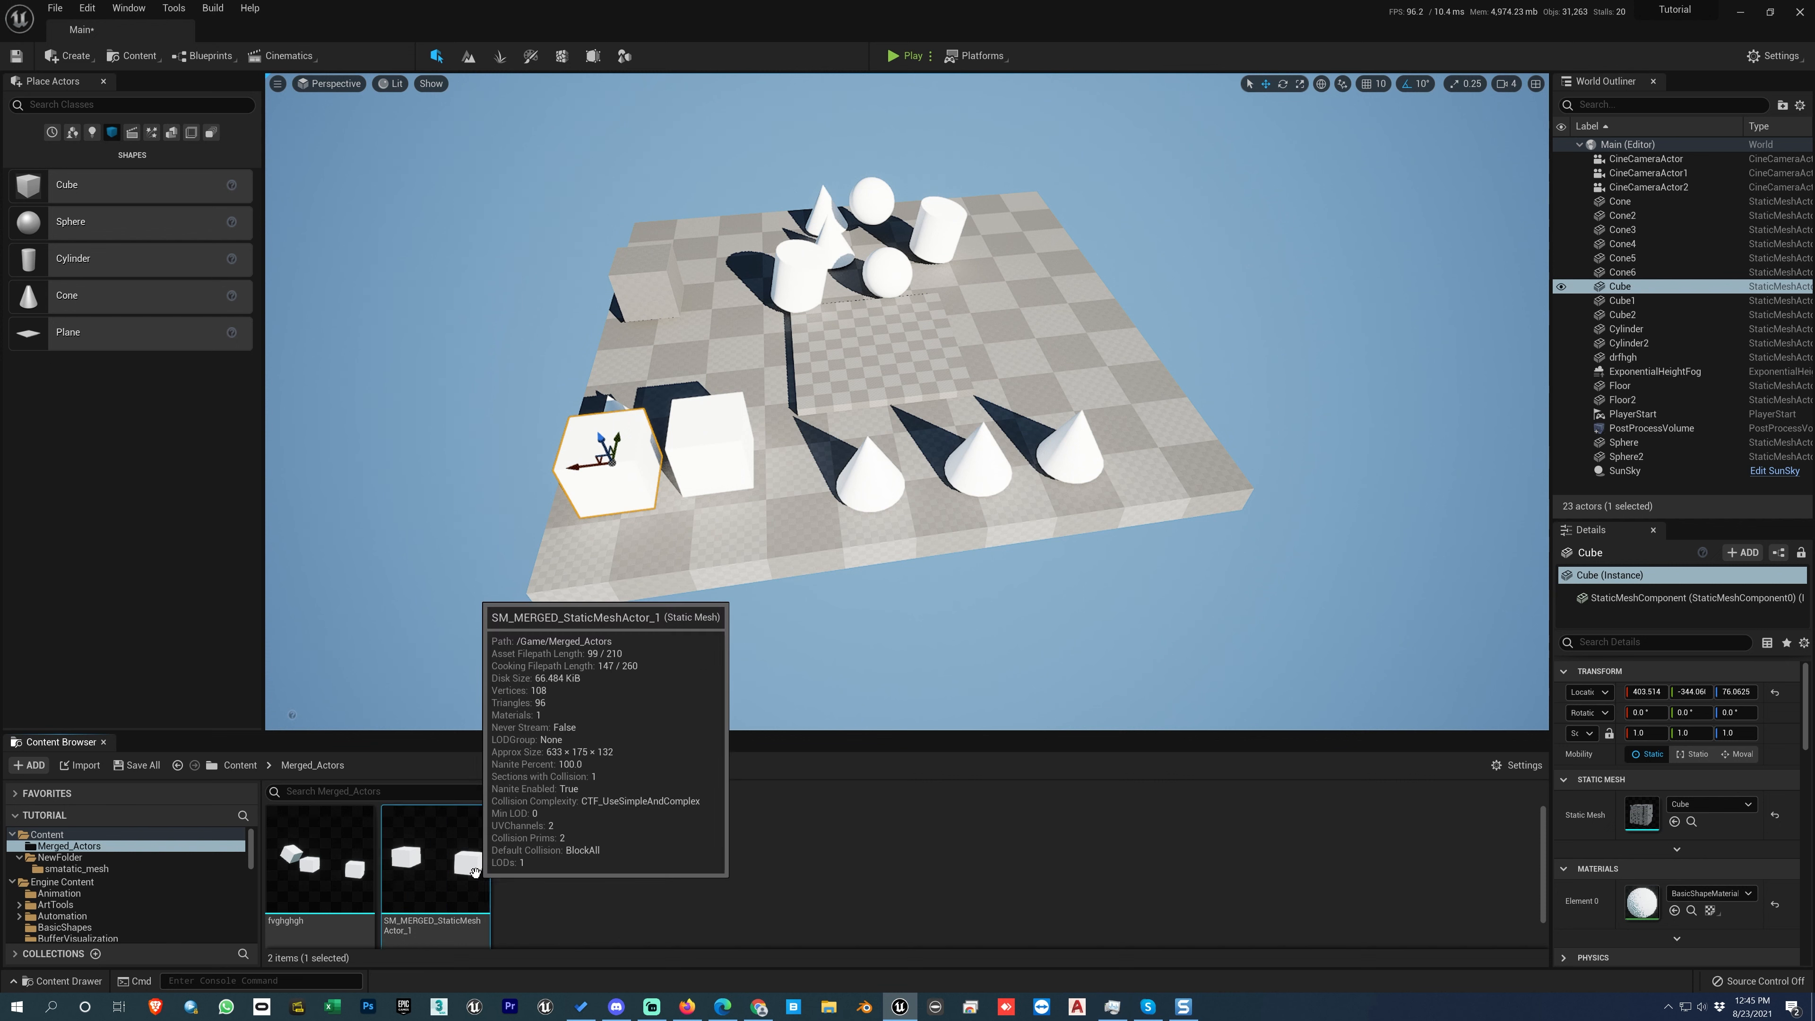
{"action": "right_click", "coordinate": [453, 863]}
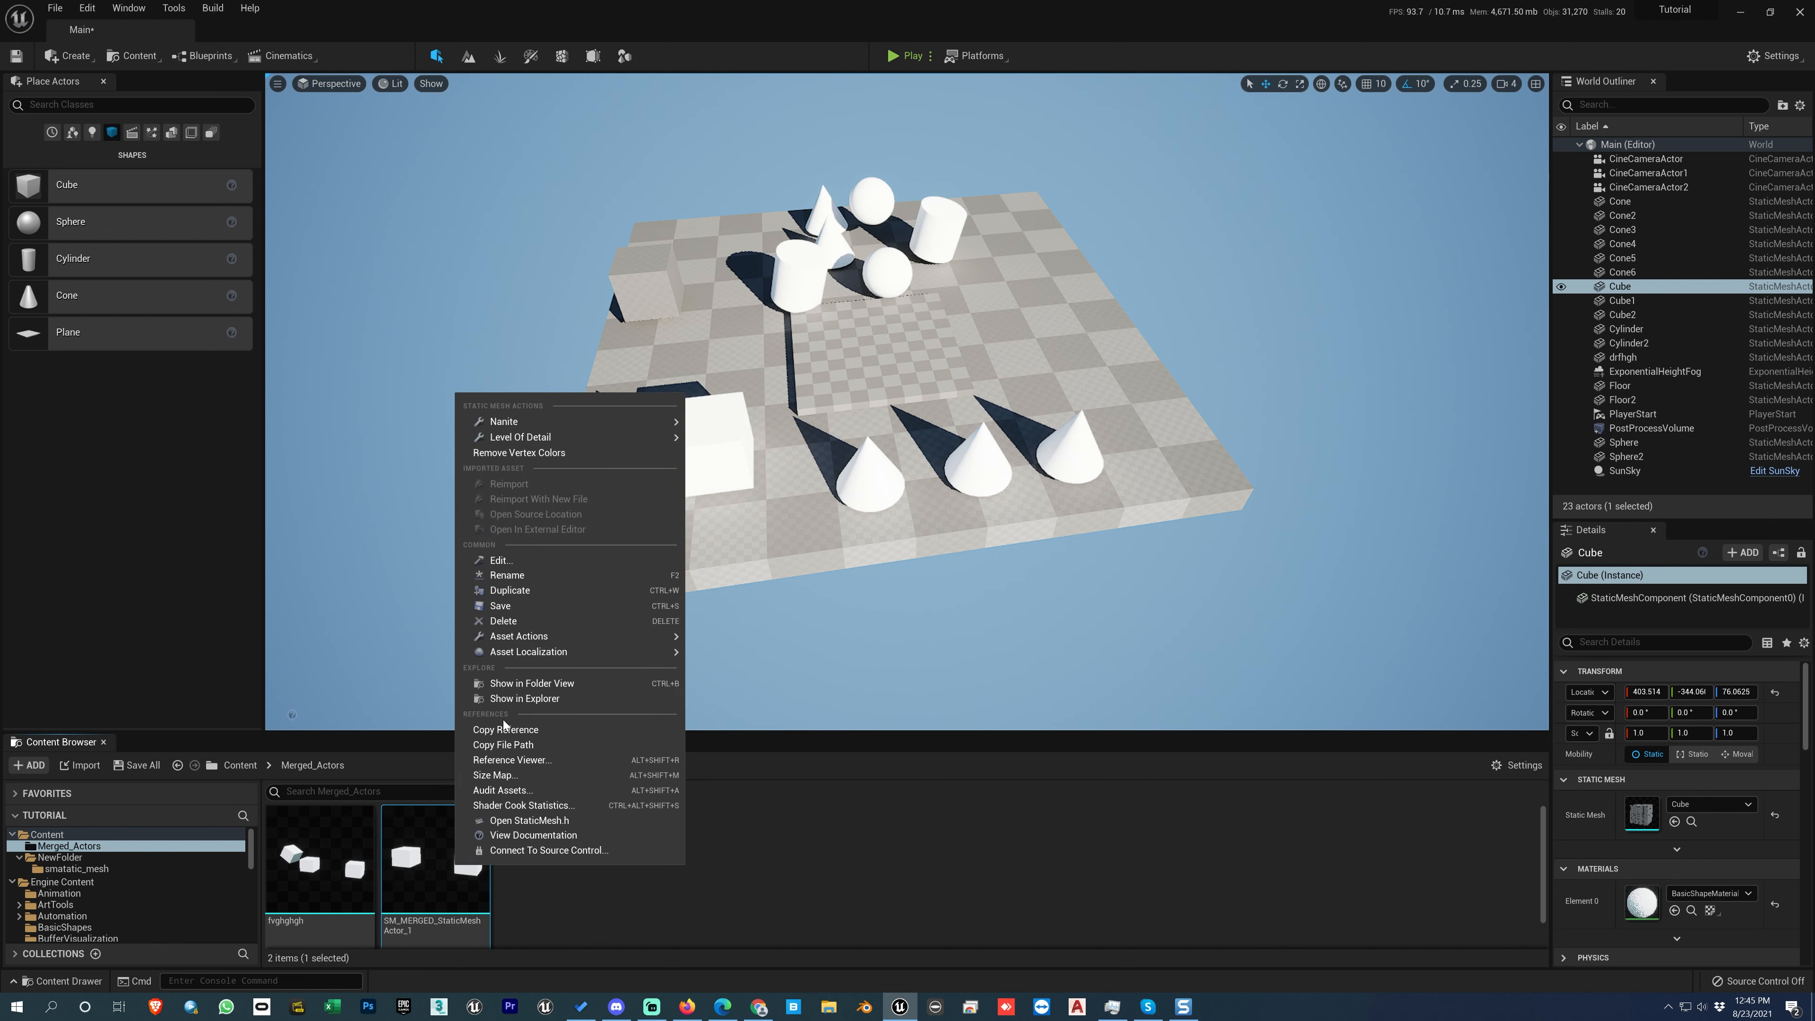
{"action": "left_click", "coordinate": [524, 700]}
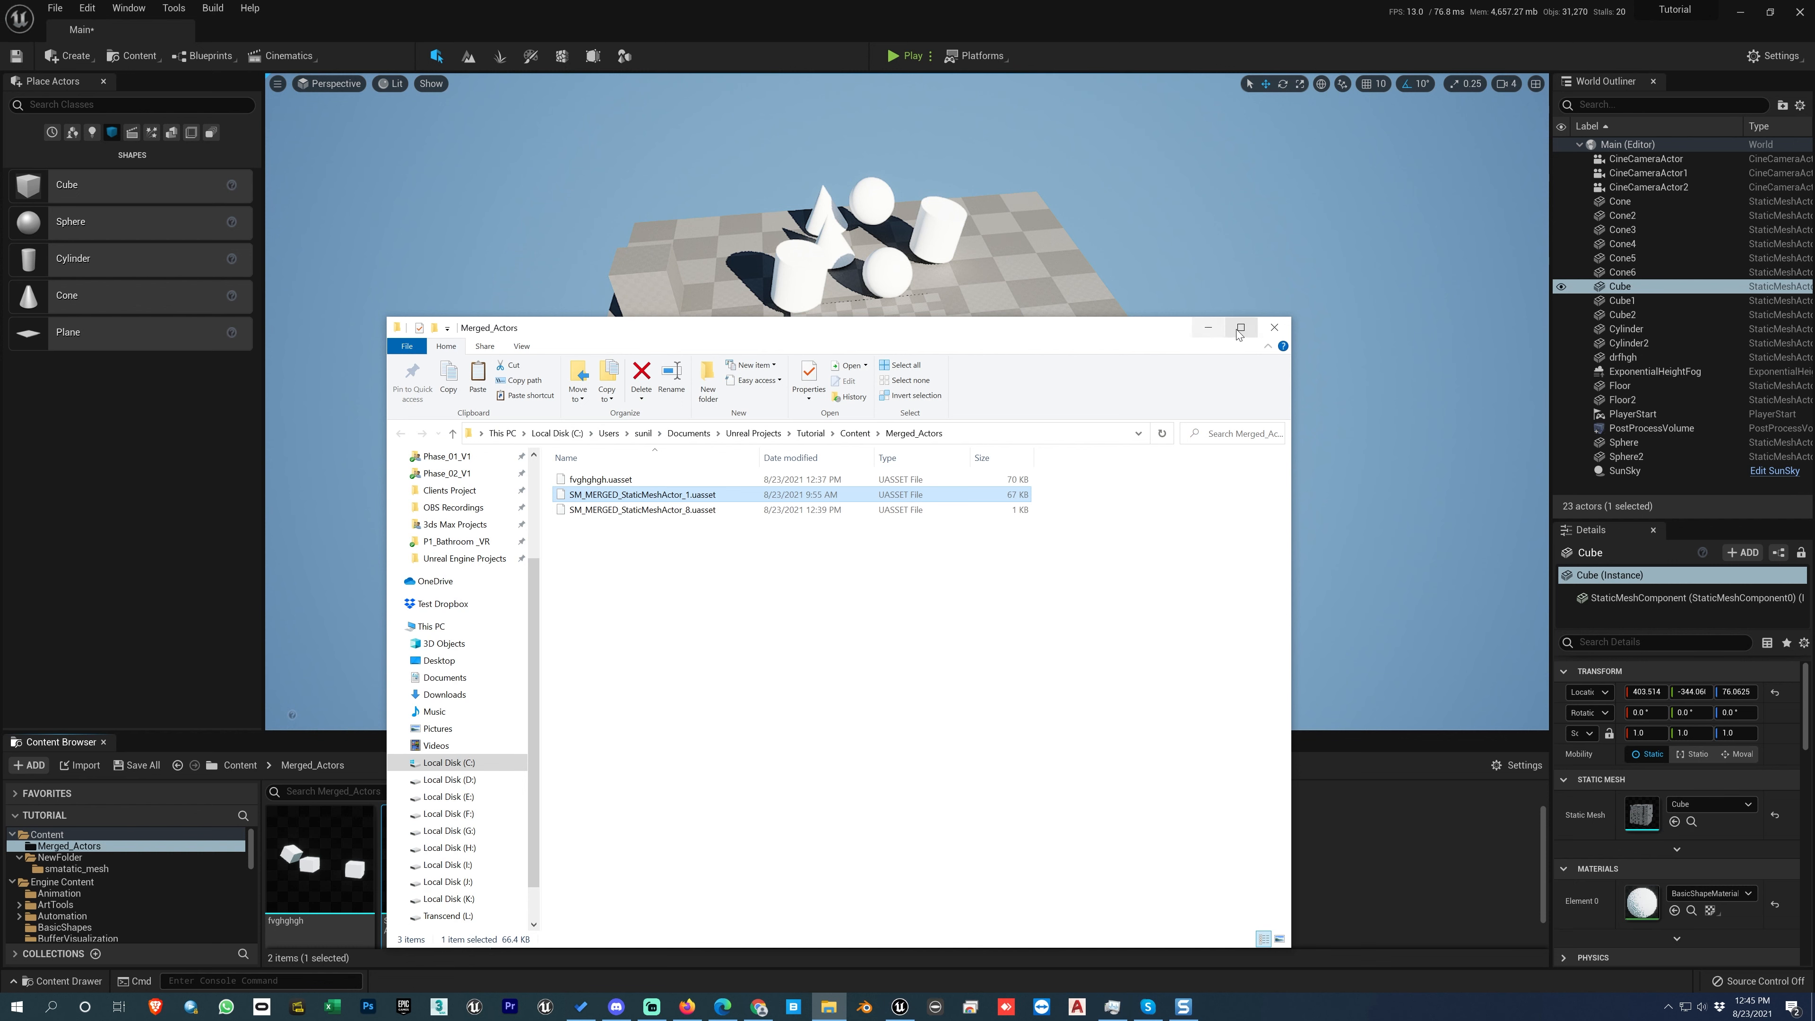
{"action": "left_click", "coordinate": [1275, 329]}
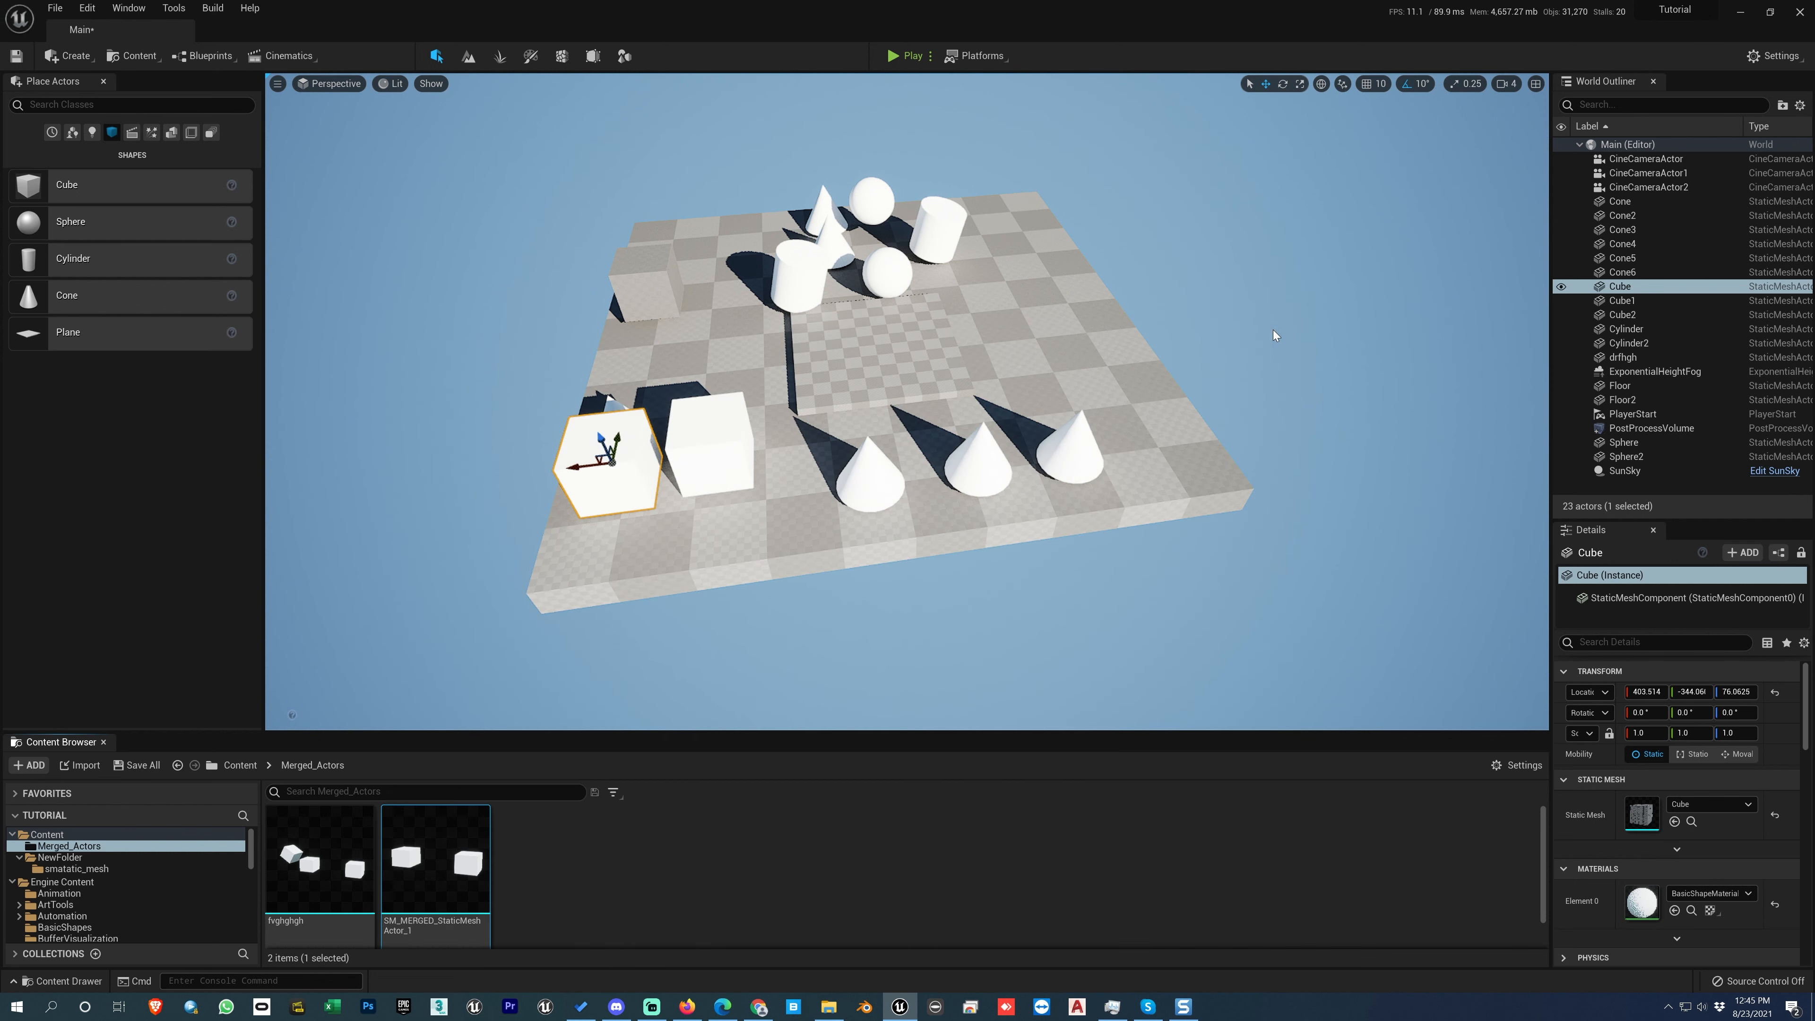
Step: Examine the reference commands, including Reference Viewer, Size Map and Audit Assets, for the SM_MERGED_StaticMeshActor_1 asset
{"action": "right_click", "coordinate": [461, 872]}
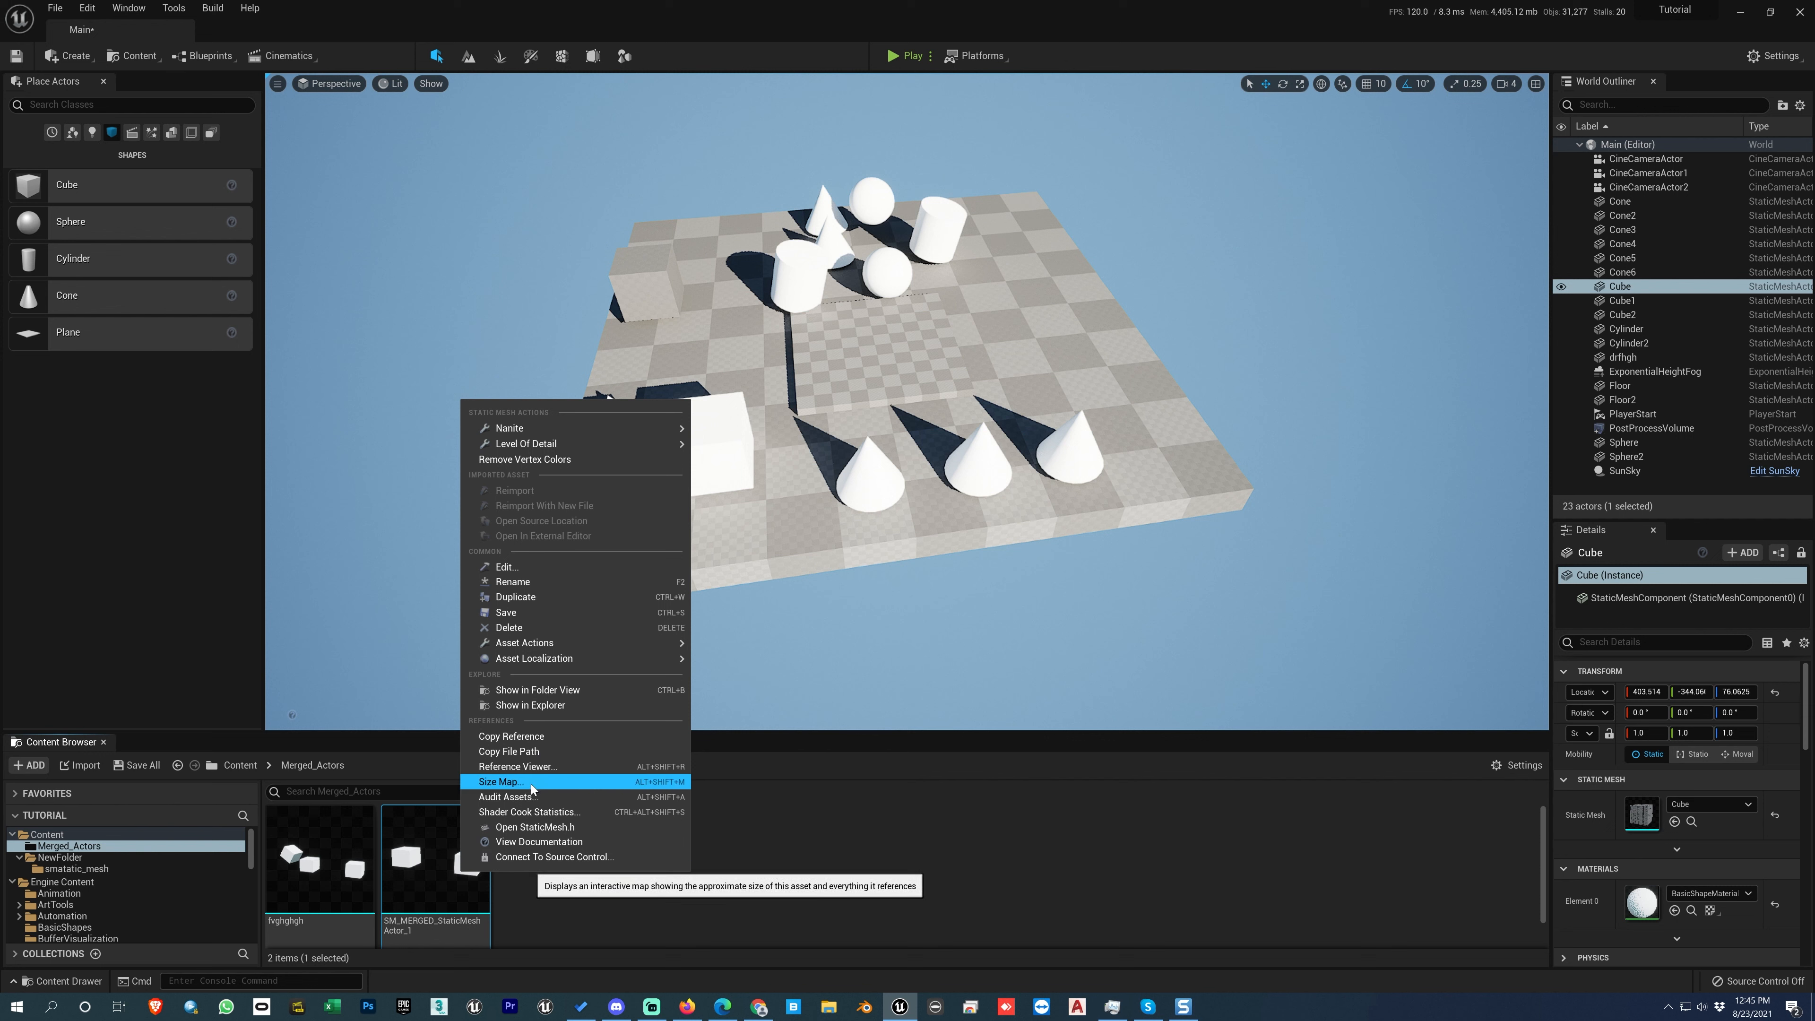
{"action": "left_click", "coordinate": [753, 806]}
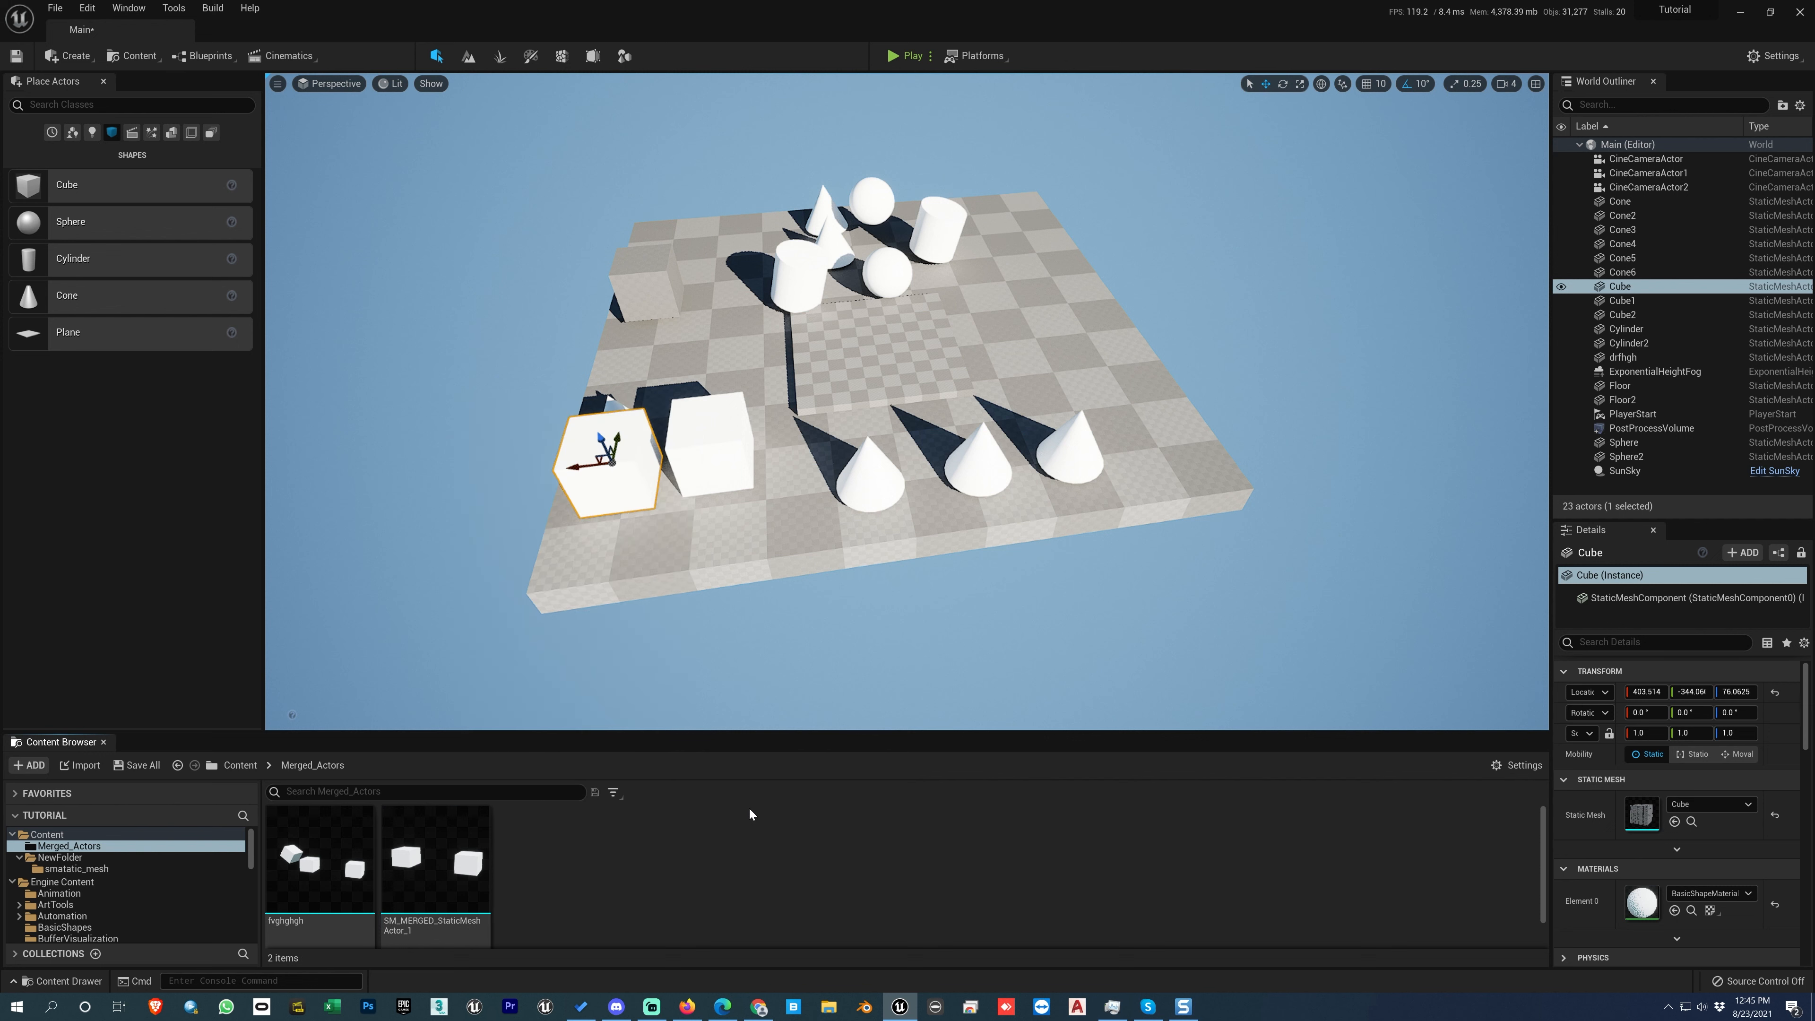
{"action": "left_click", "coordinate": [432, 865]}
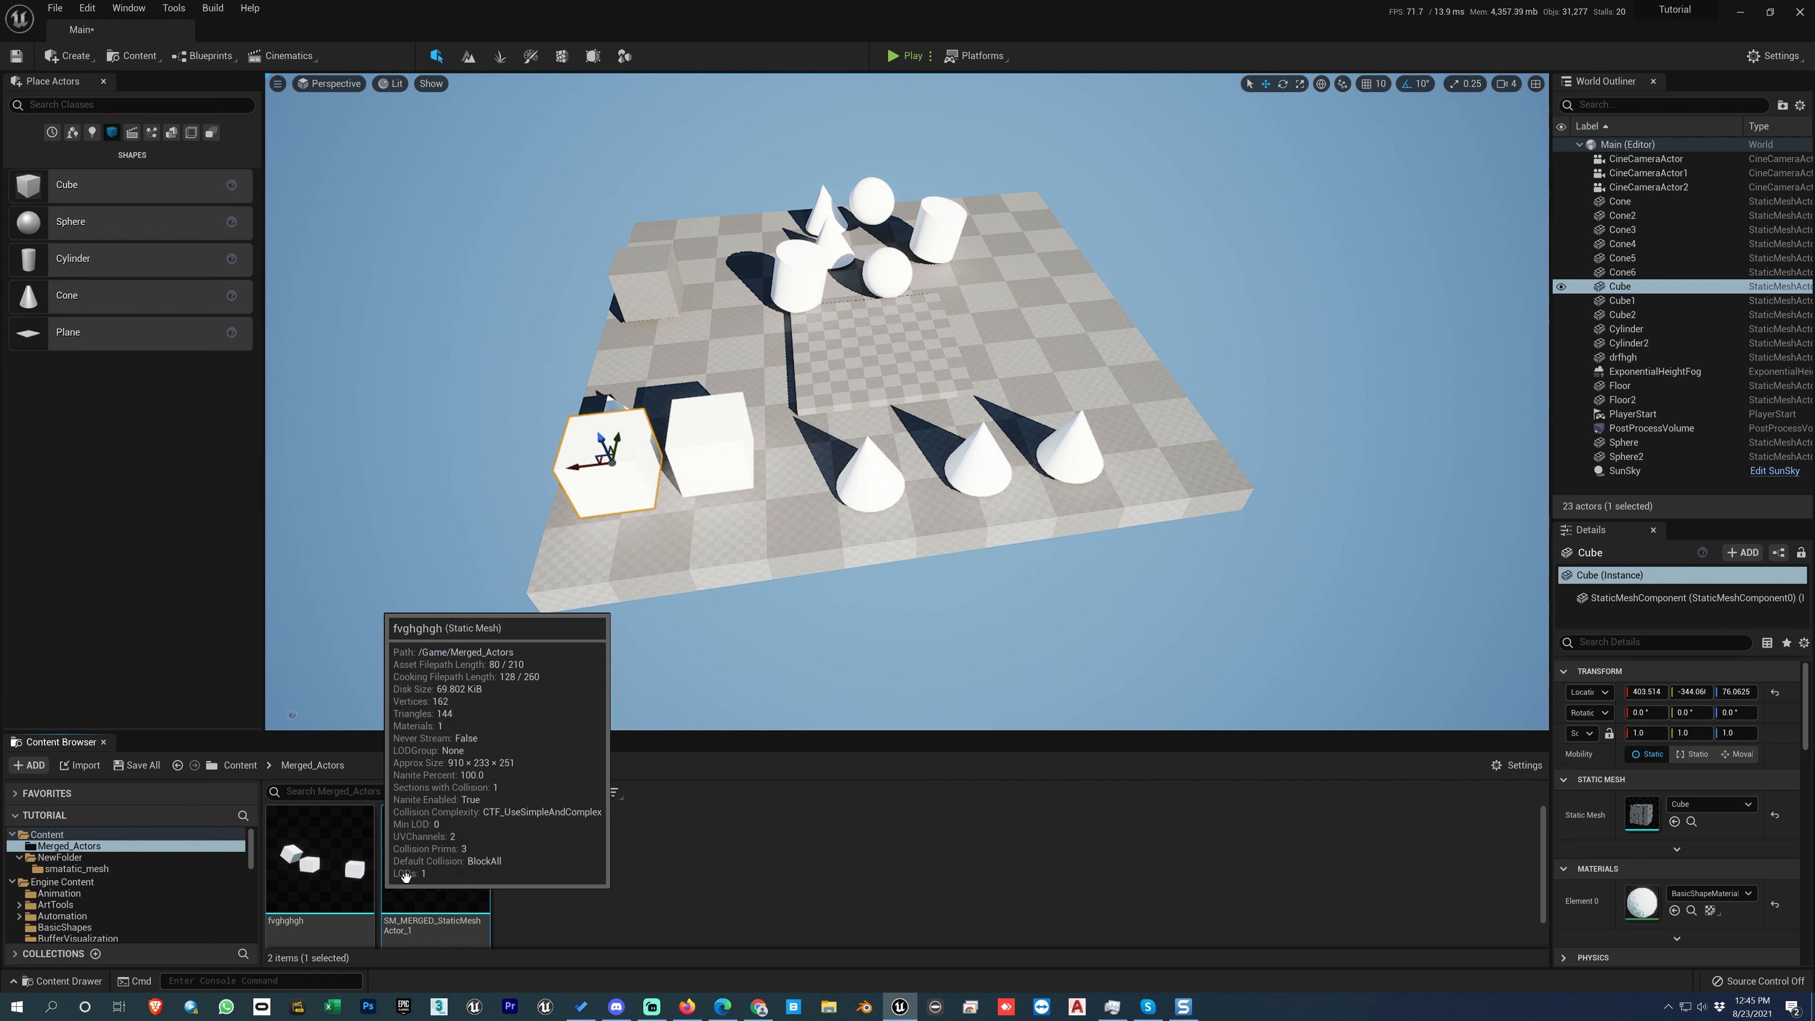
Step: Compare the commands for adding content to the Merged_Actors folder with those for the SM_MERGED_StaticMeshActor_1 asset
{"action": "right_click", "coordinate": [769, 853]}
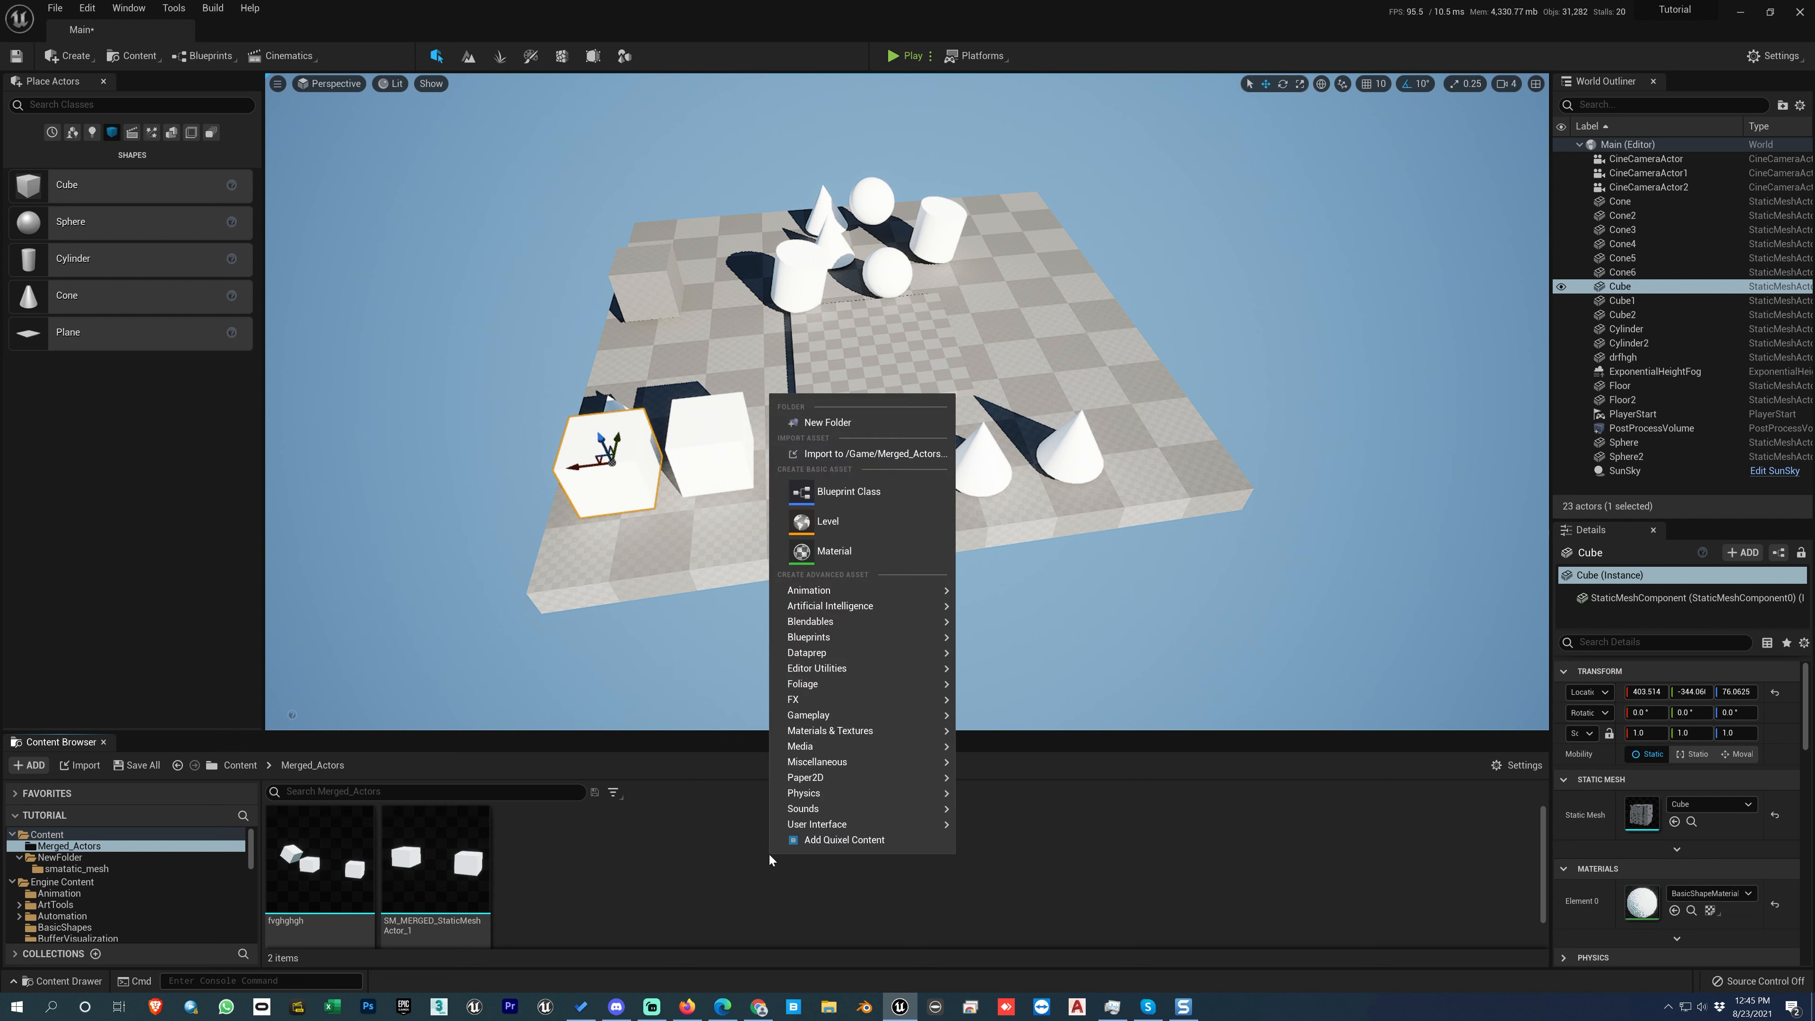
{"action": "left_click", "coordinate": [681, 879]}
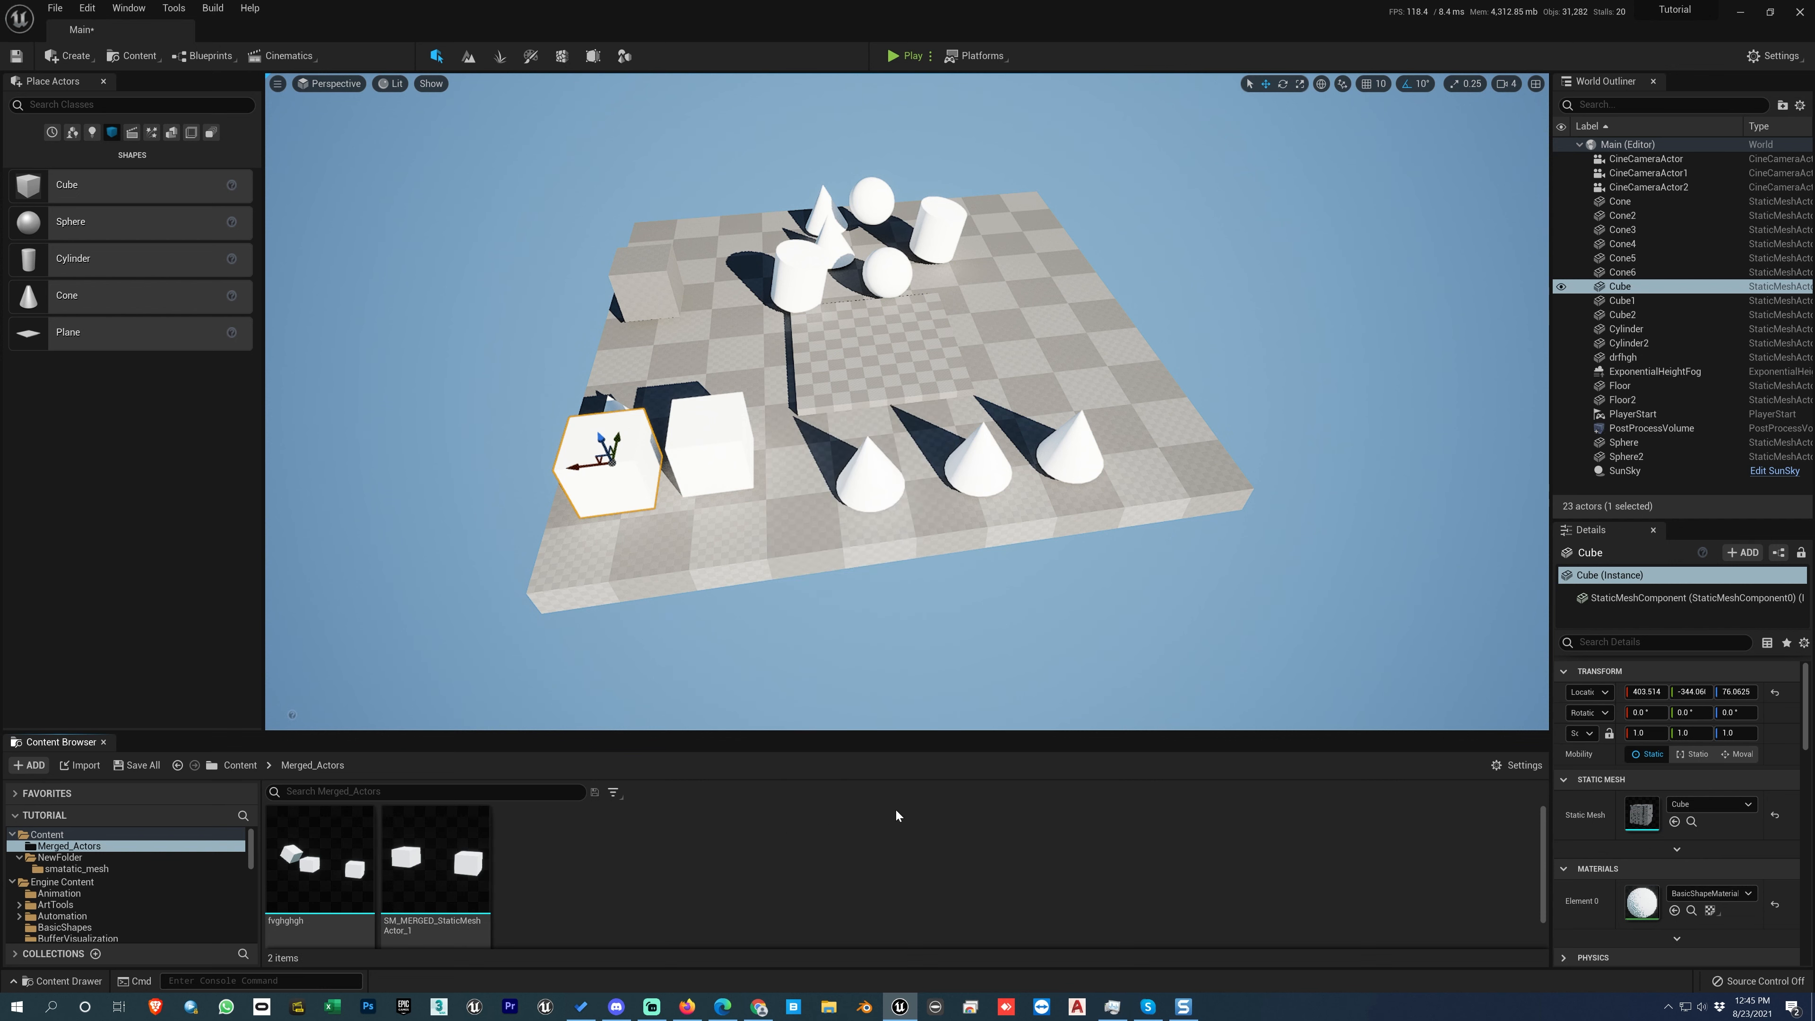
{"action": "right_click", "coordinate": [858, 856]}
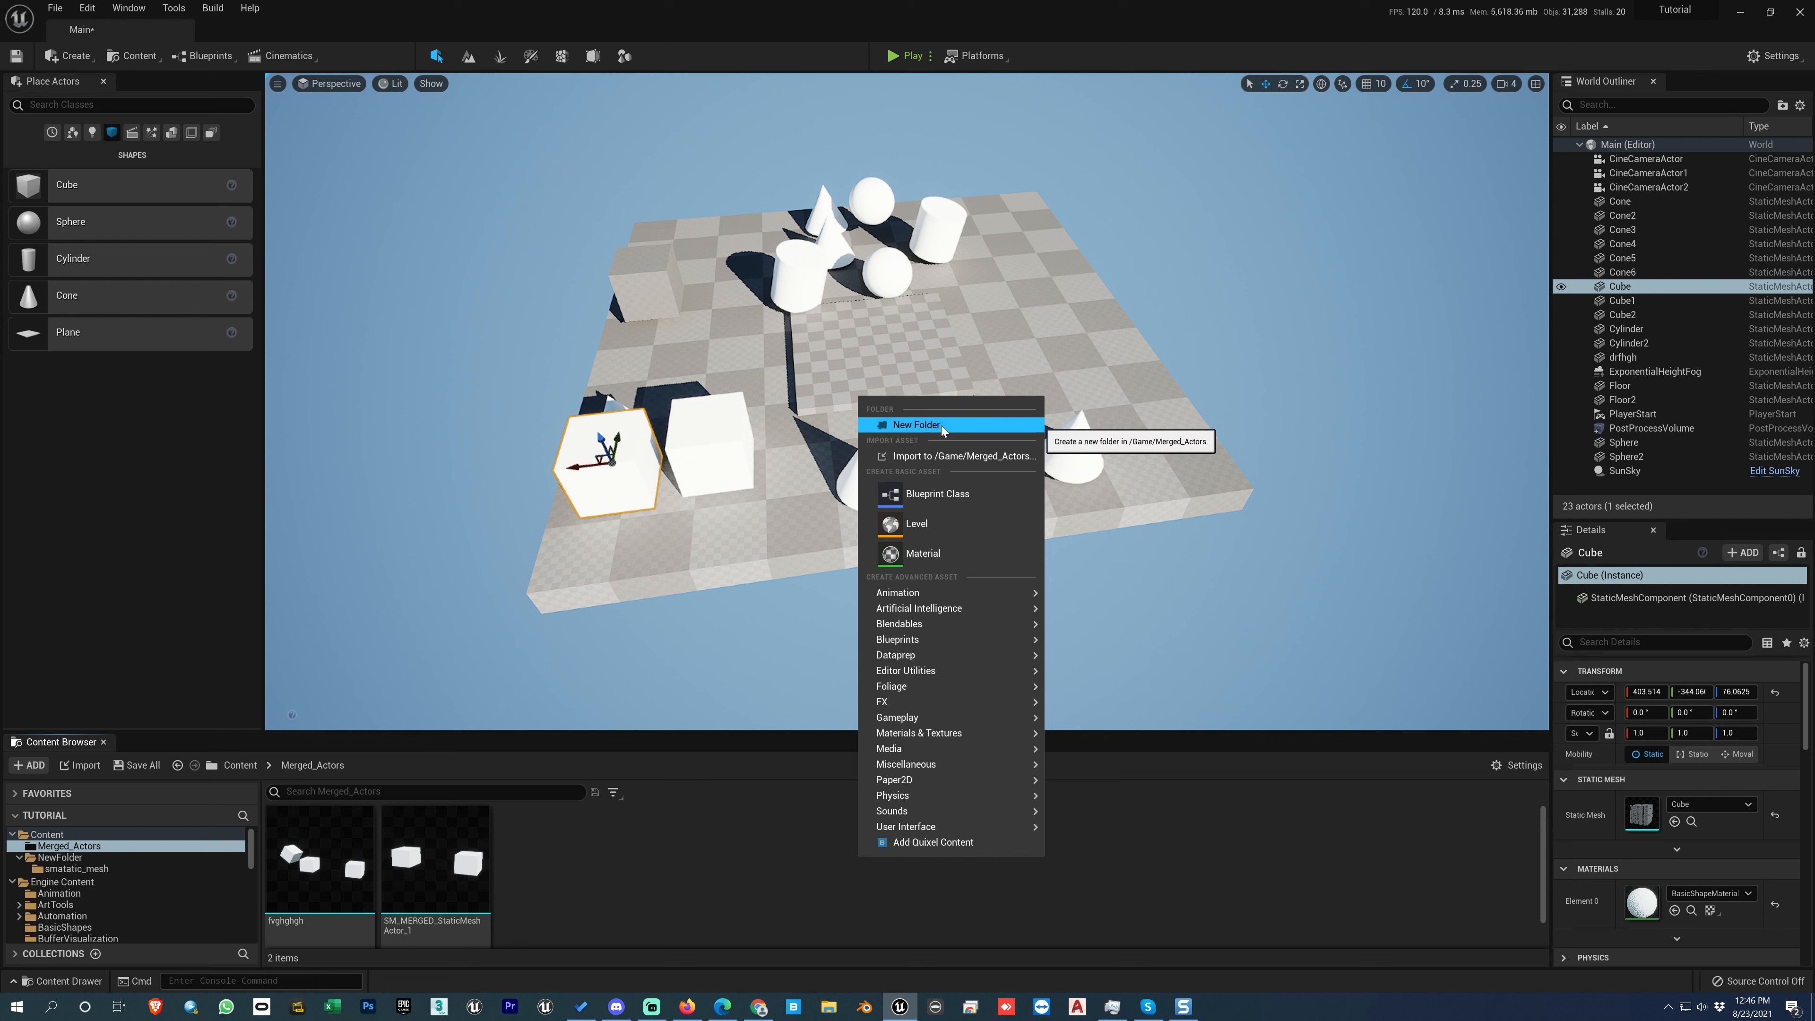
{"action": "left_click", "coordinate": [440, 865]}
{"action": "right_click", "coordinate": [441, 863]}
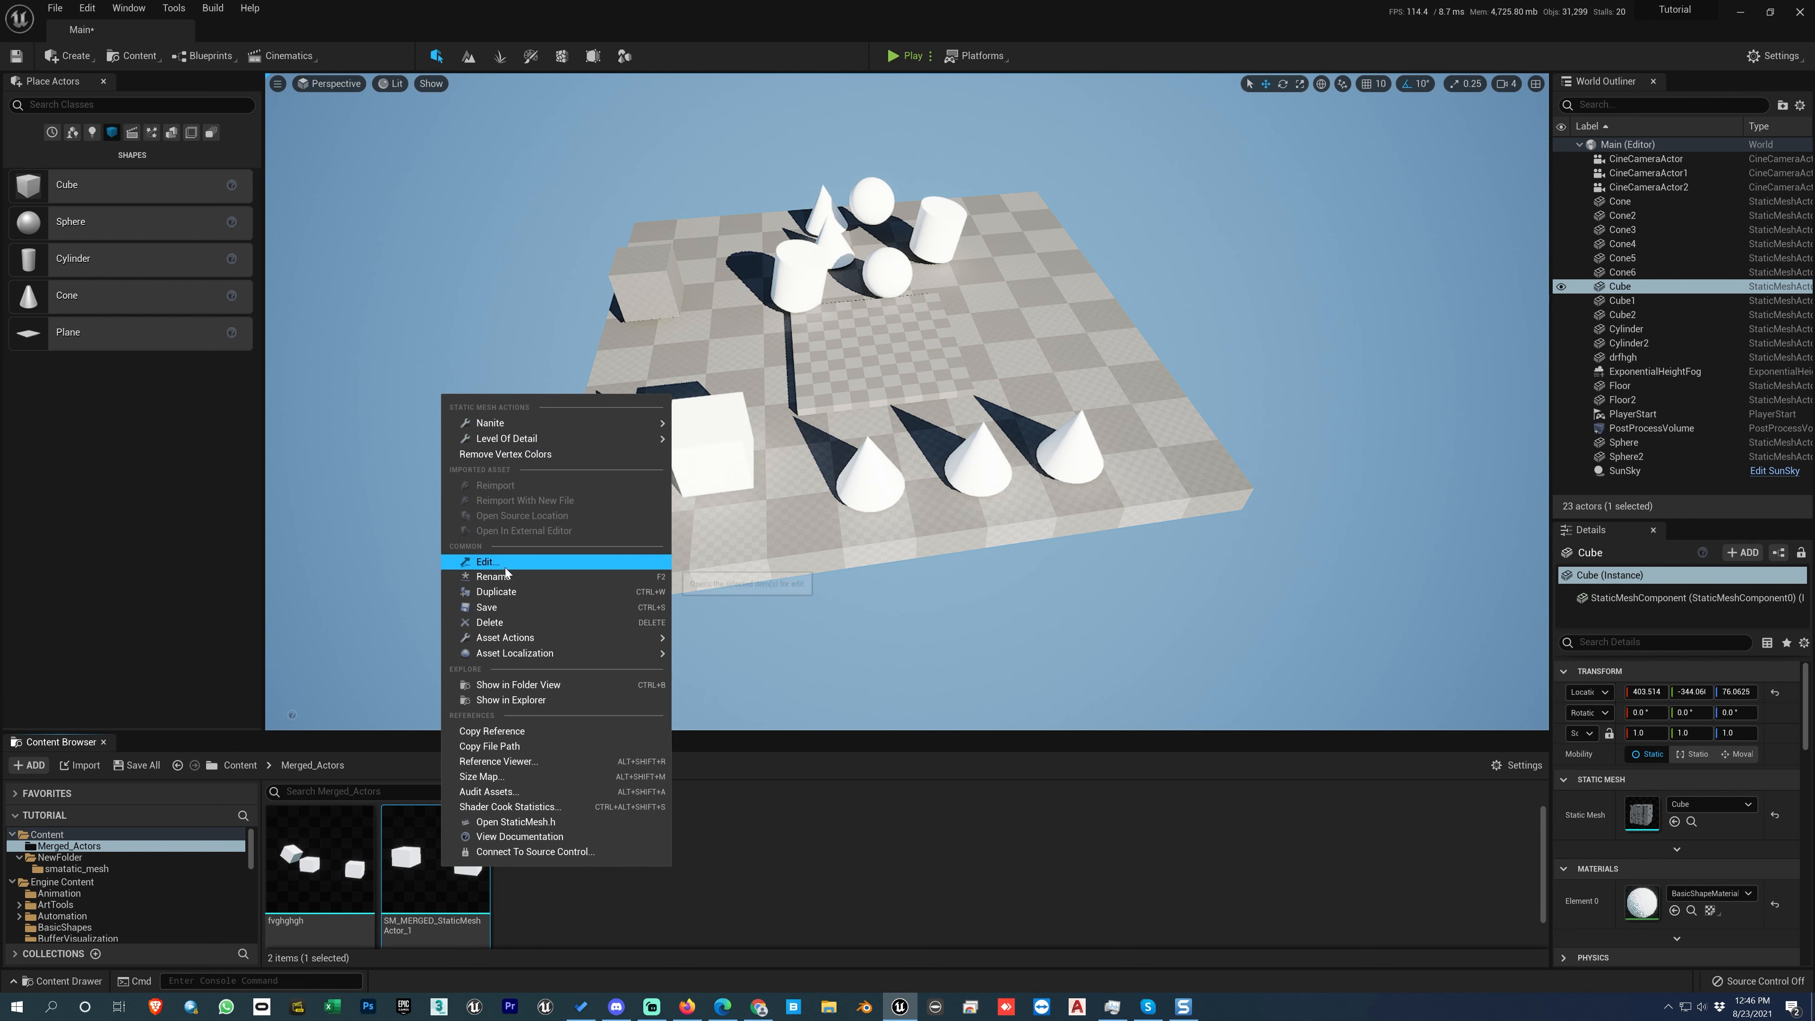
{"action": "left_click", "coordinate": [750, 900]}
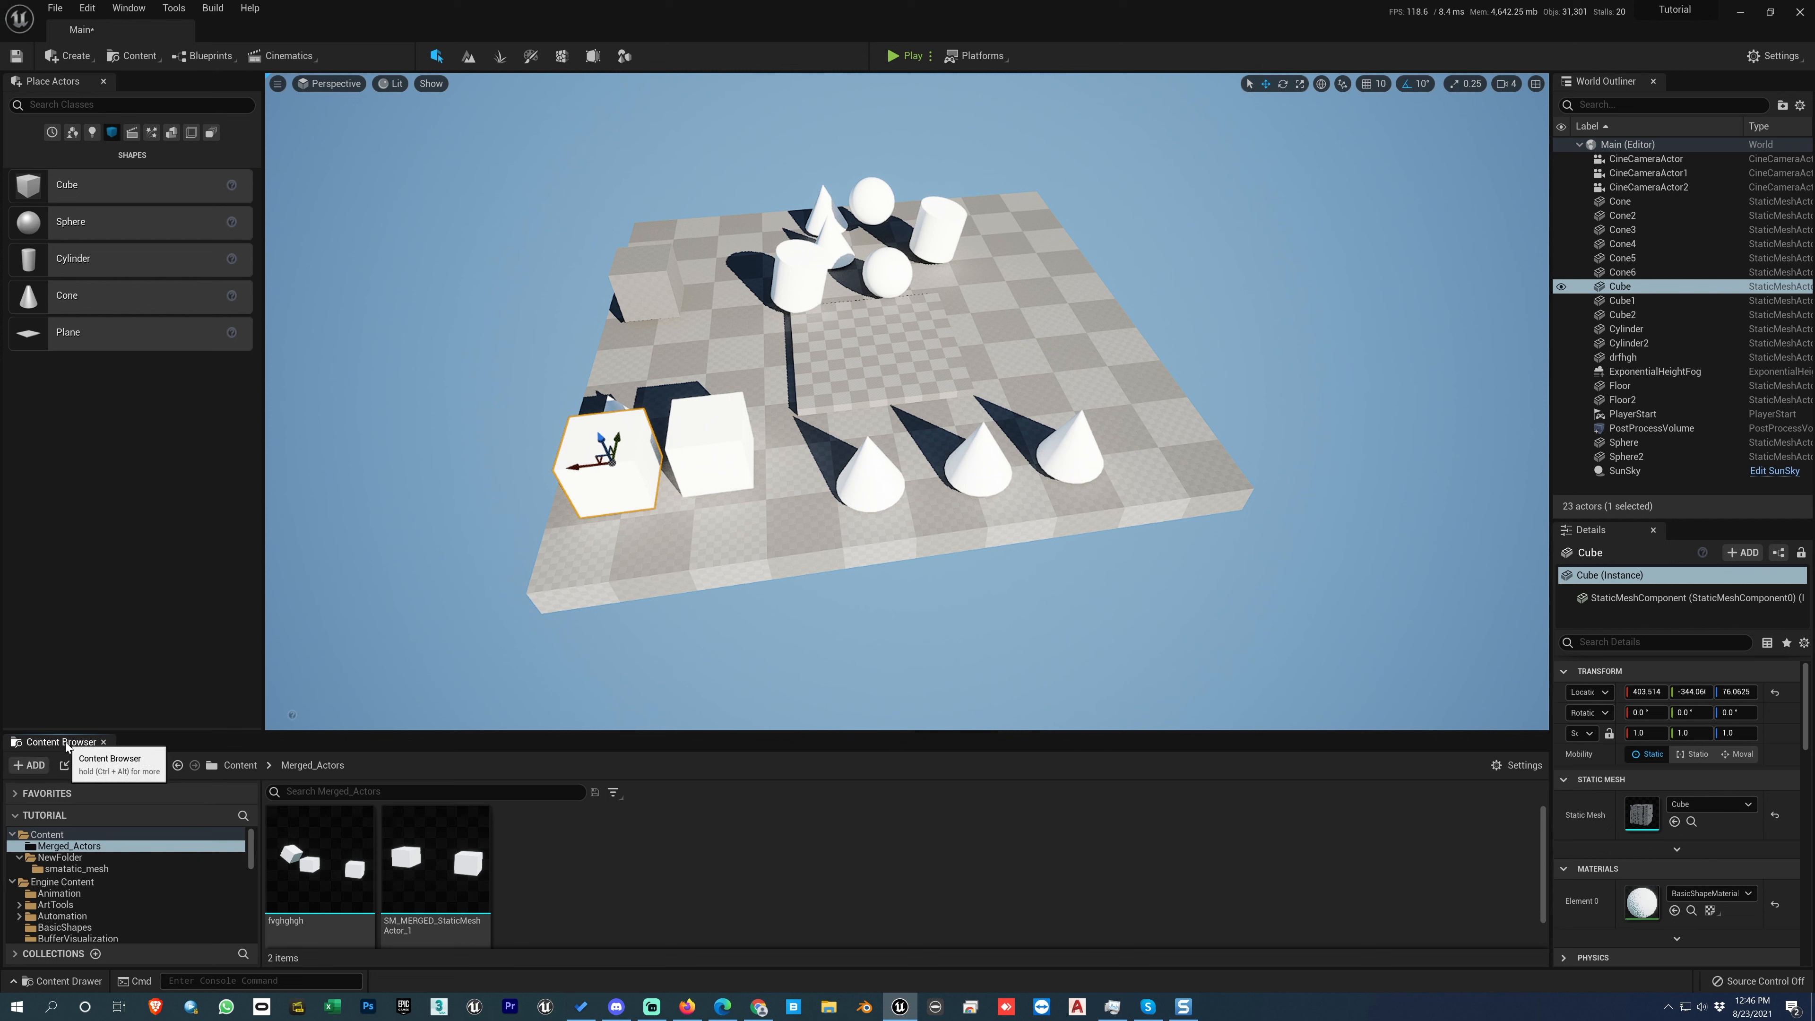
{"action": "left_click", "coordinate": [29, 765]}
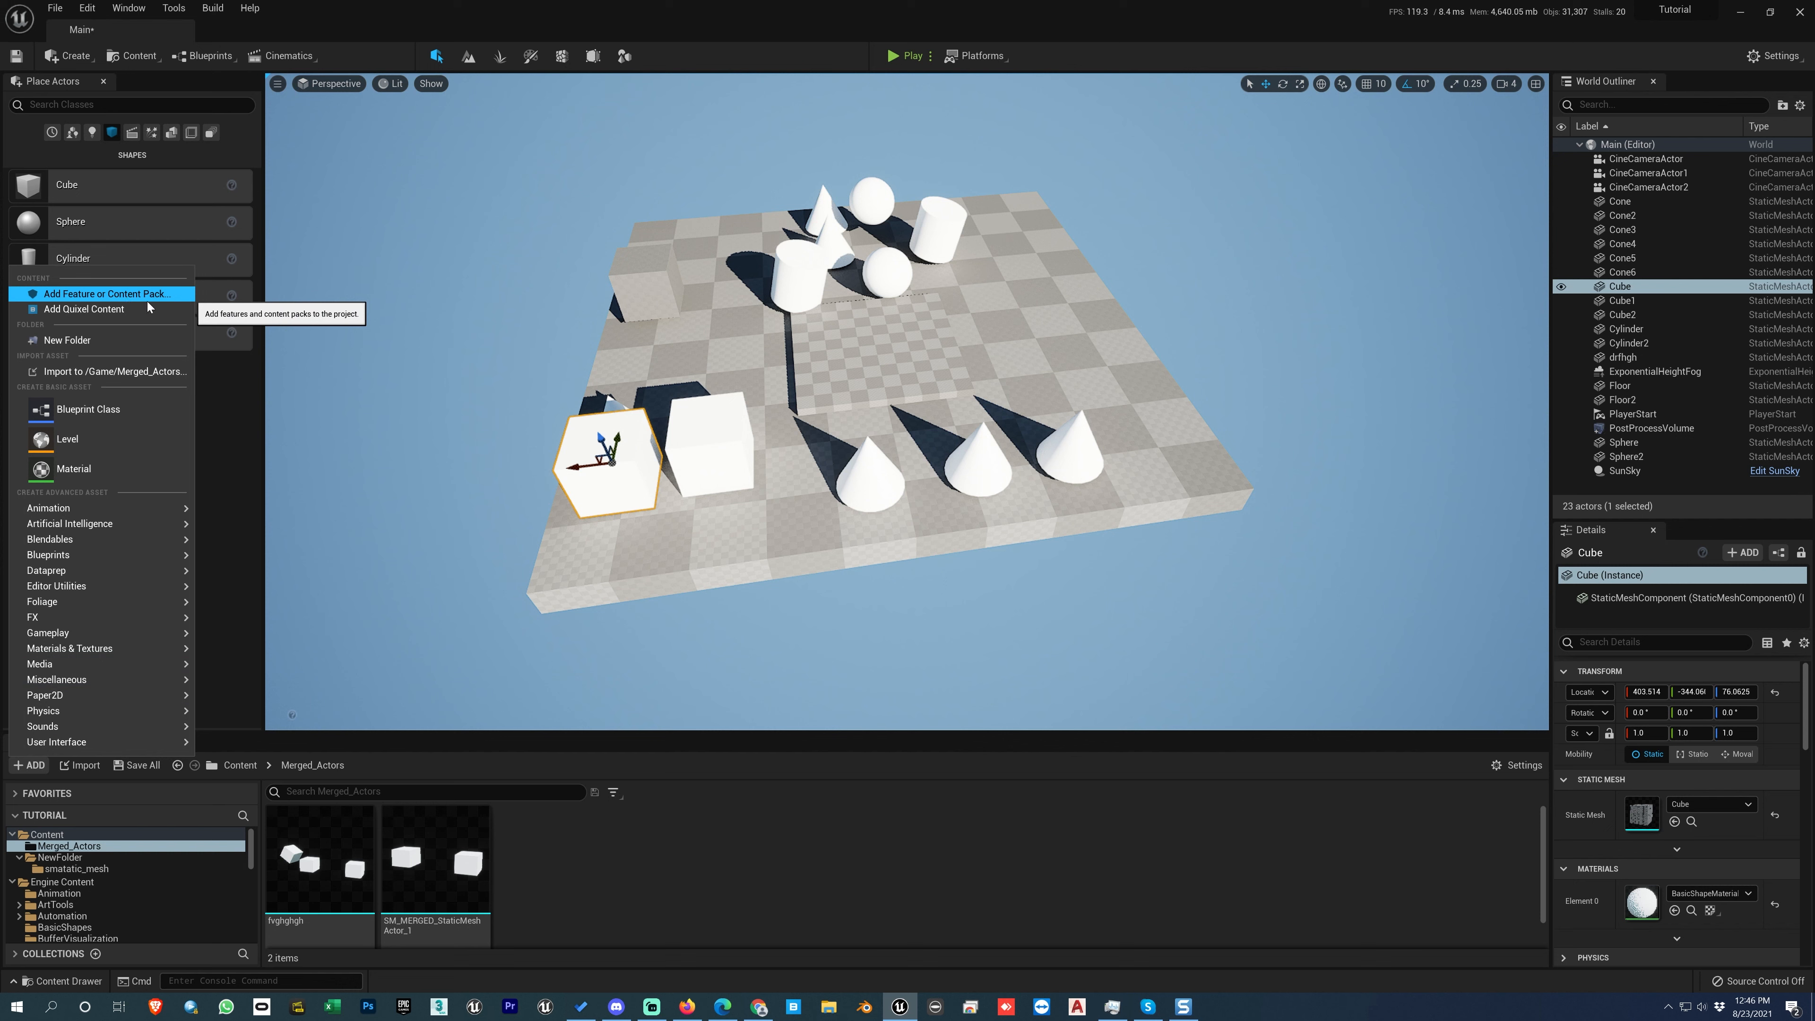
{"action": "left_click", "coordinate": [707, 882]}
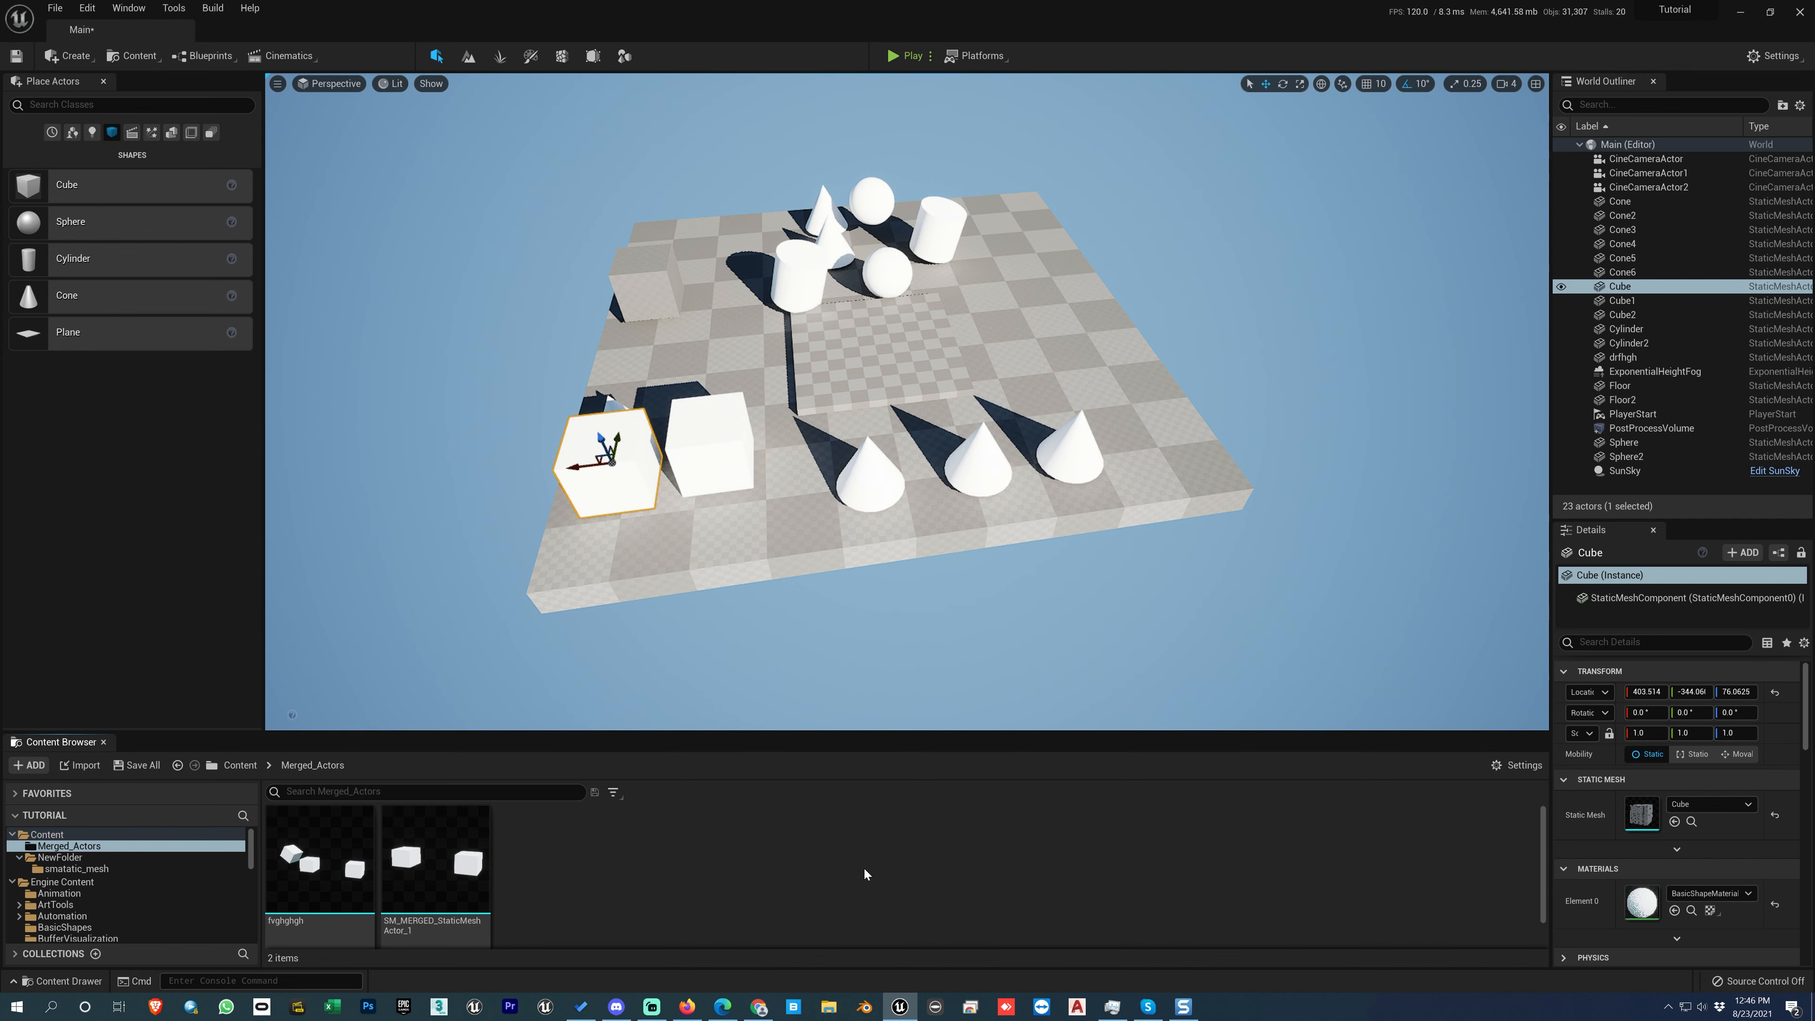
Step: Launch another Unreal Editor instance, examine the Project Browser's template categories including Games, cancel it, and return to the Tutorial project
{"action": "left_click", "coordinate": [1741, 12]}
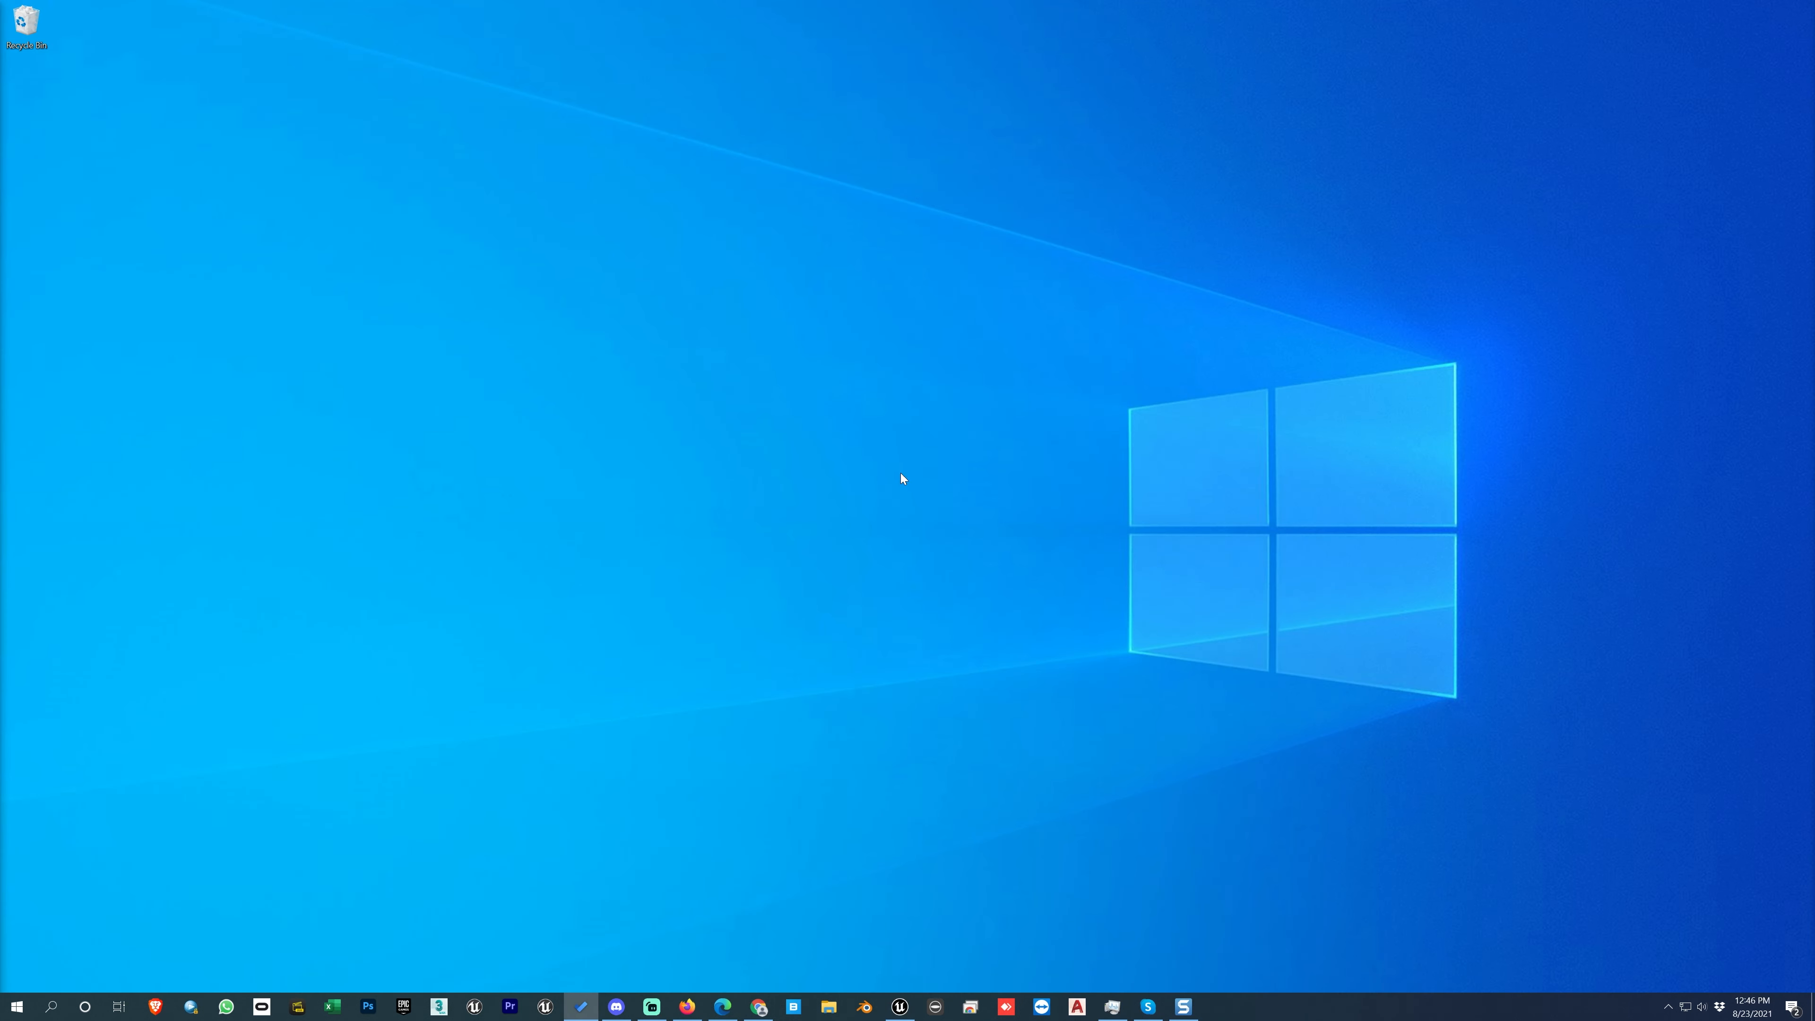
{"action": "right_click", "coordinate": [899, 1007]}
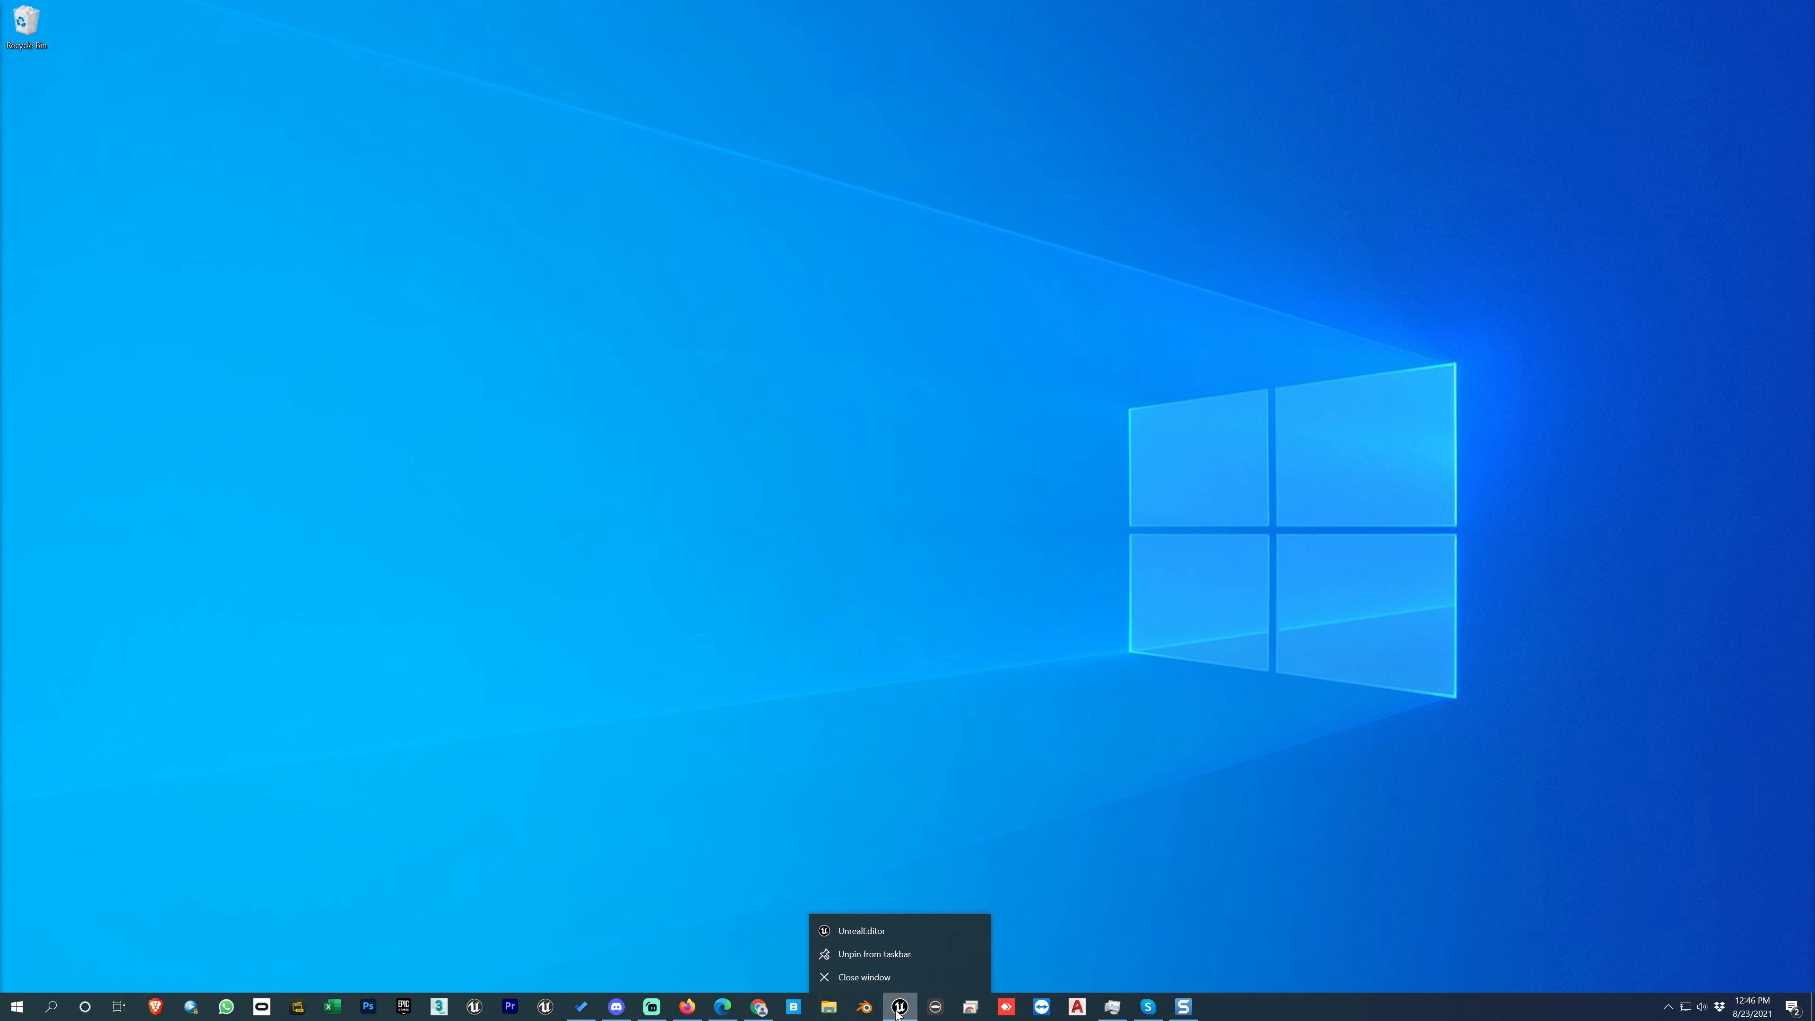
{"action": "left_click", "coordinate": [886, 933]}
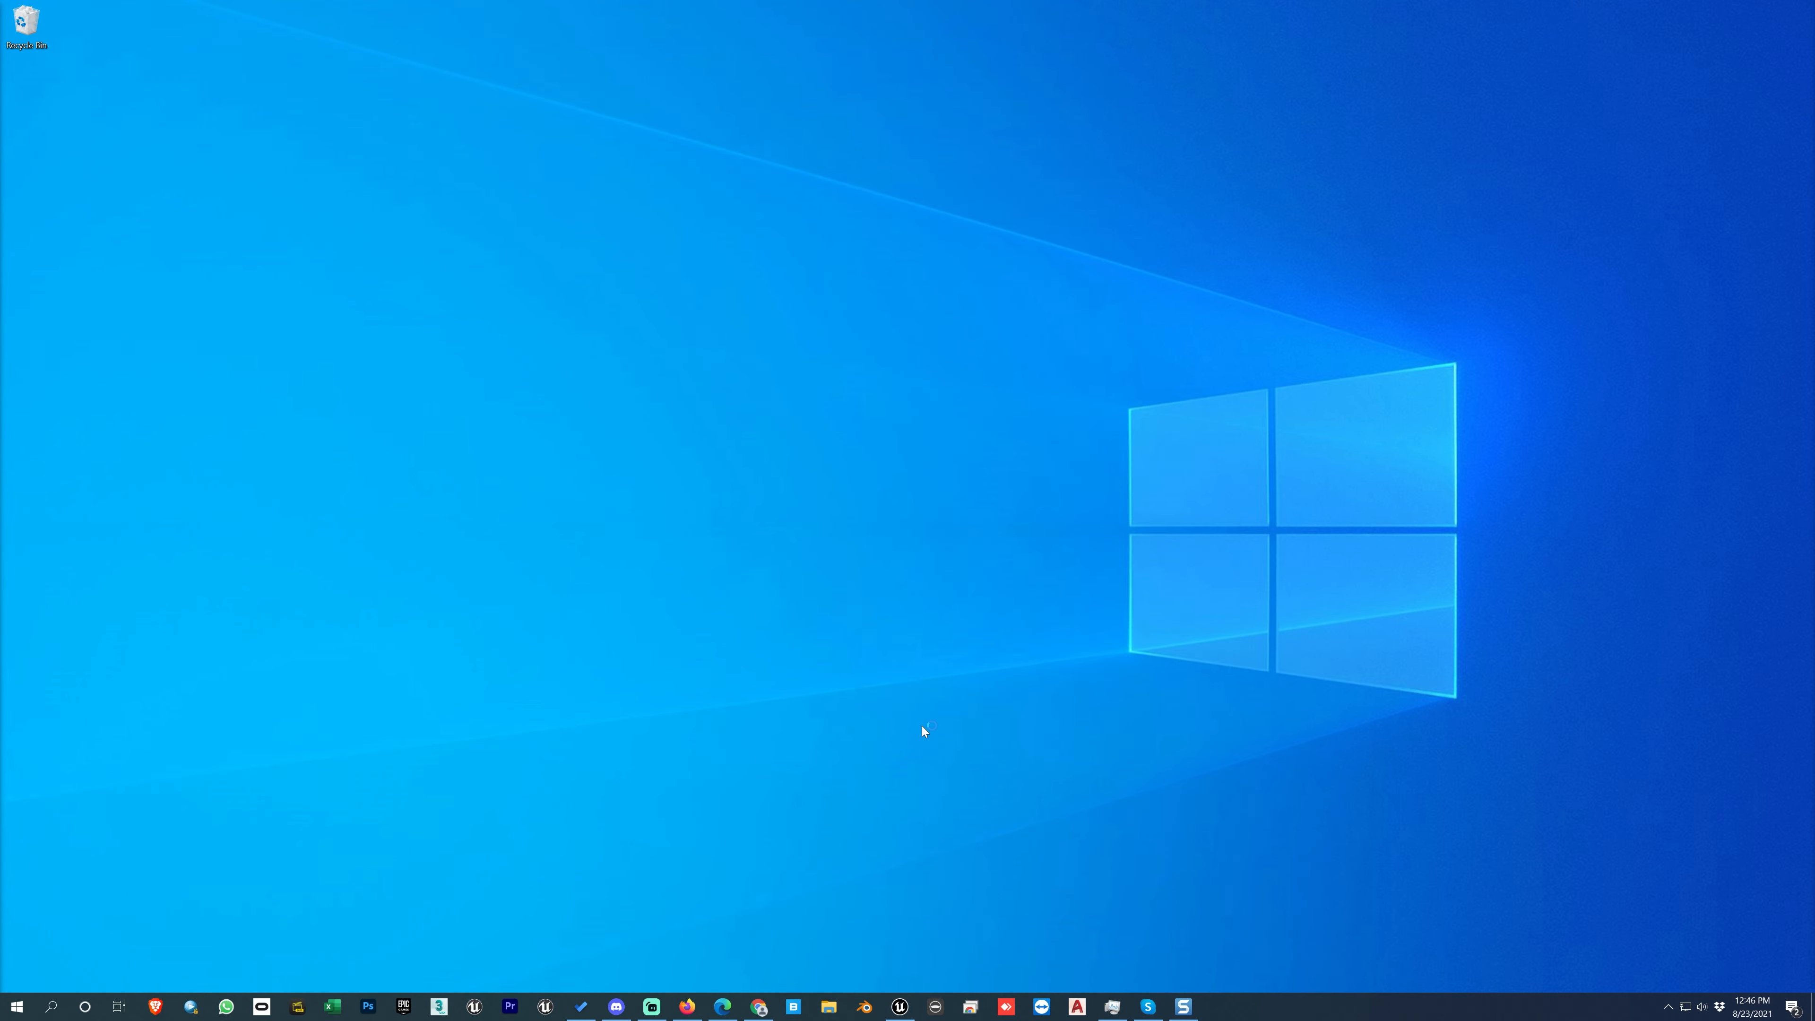
{"action": "left_click", "coordinate": [597, 601]}
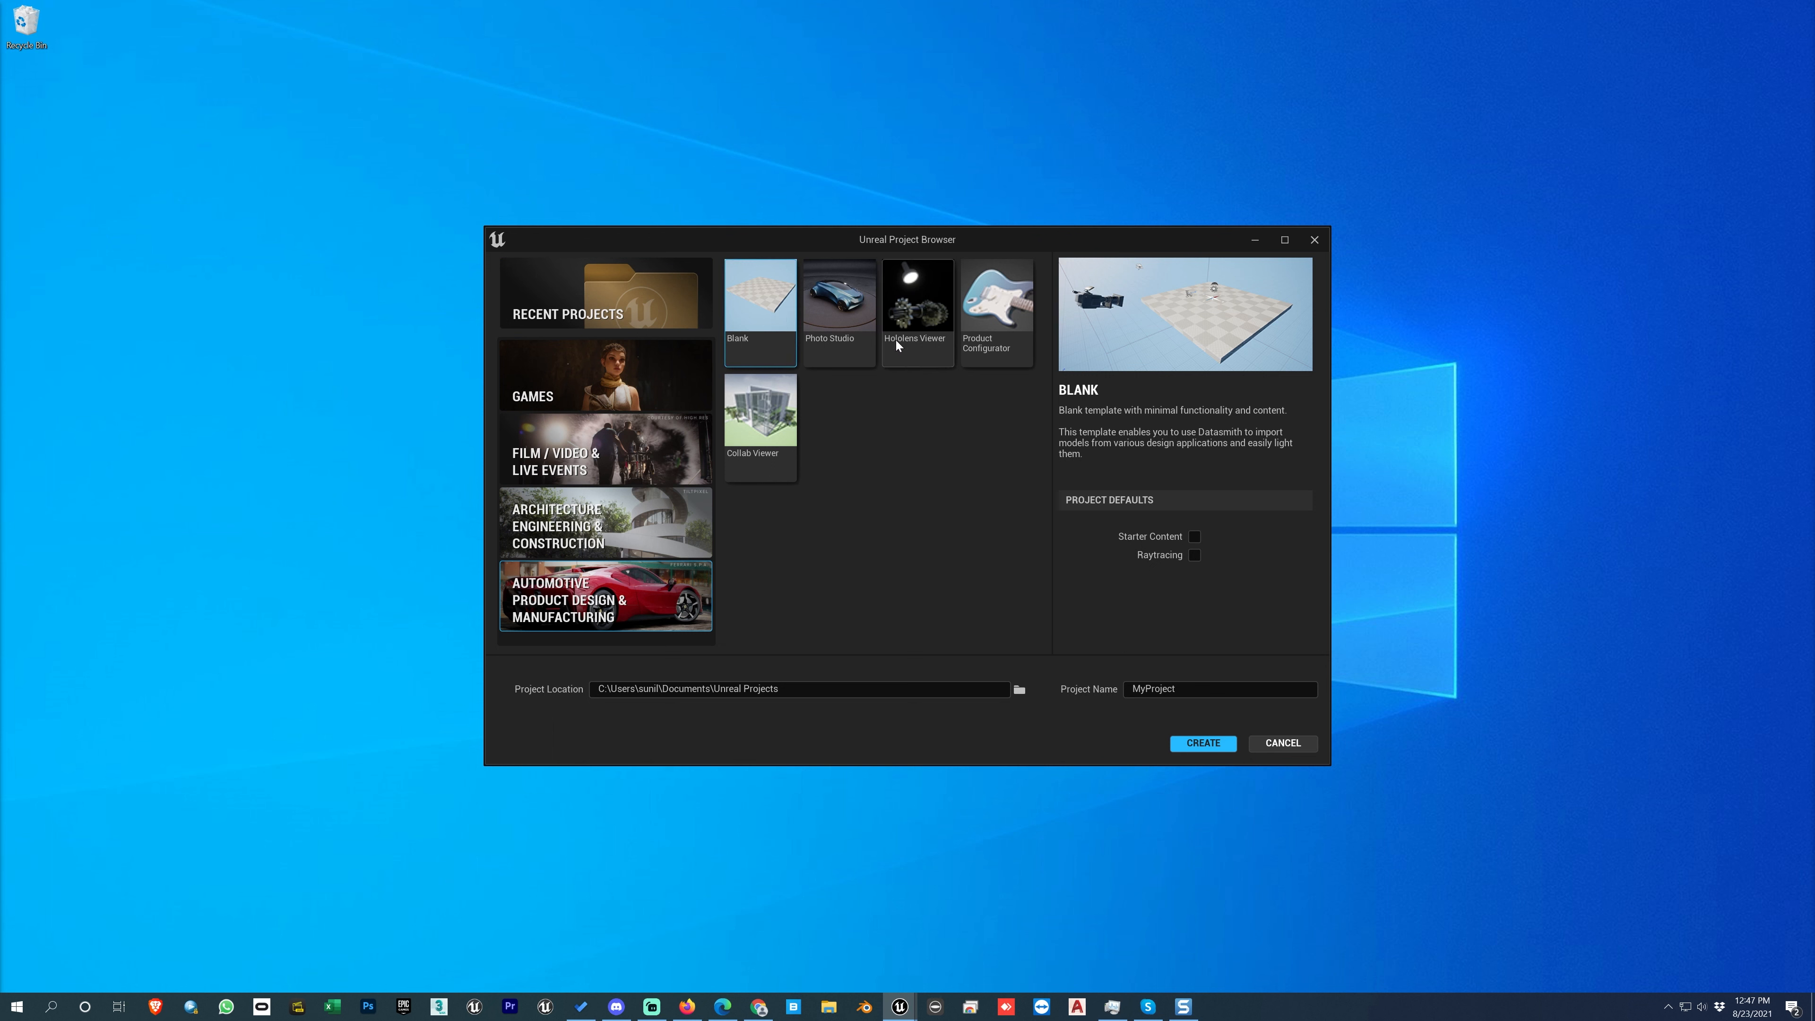
{"action": "left_click", "coordinate": [607, 458]}
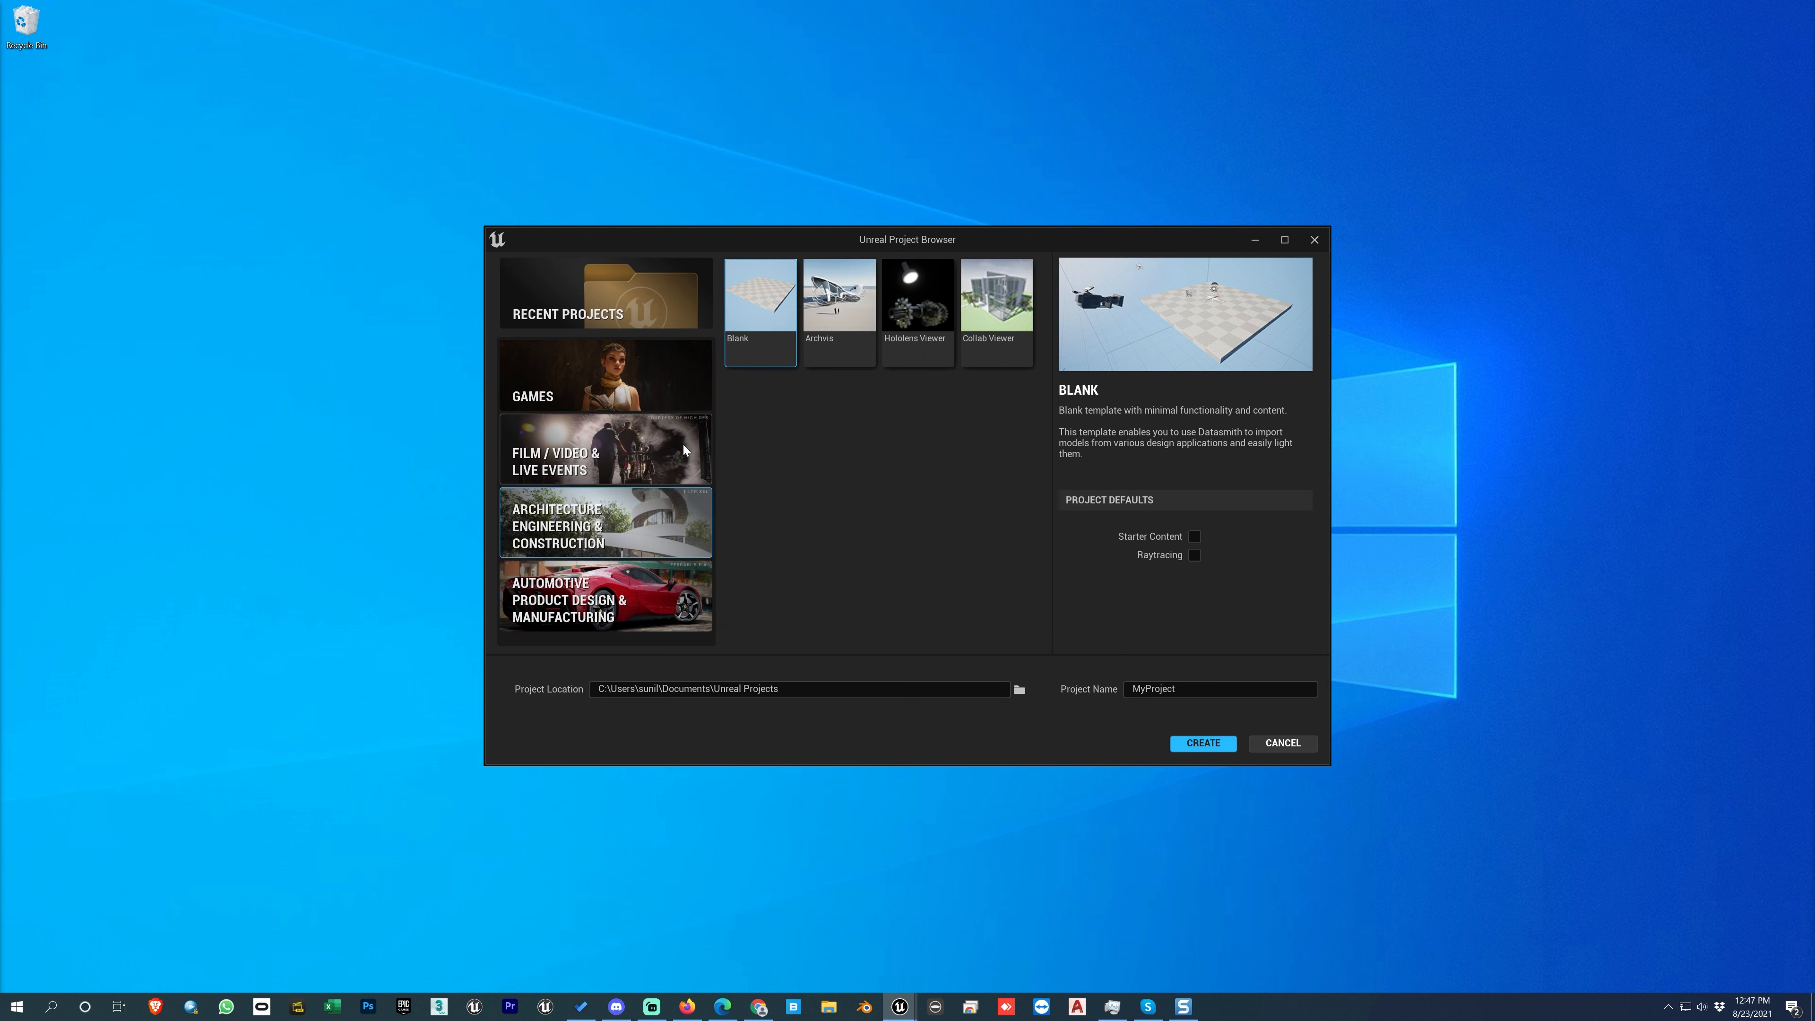
{"action": "left_click", "coordinate": [619, 387]}
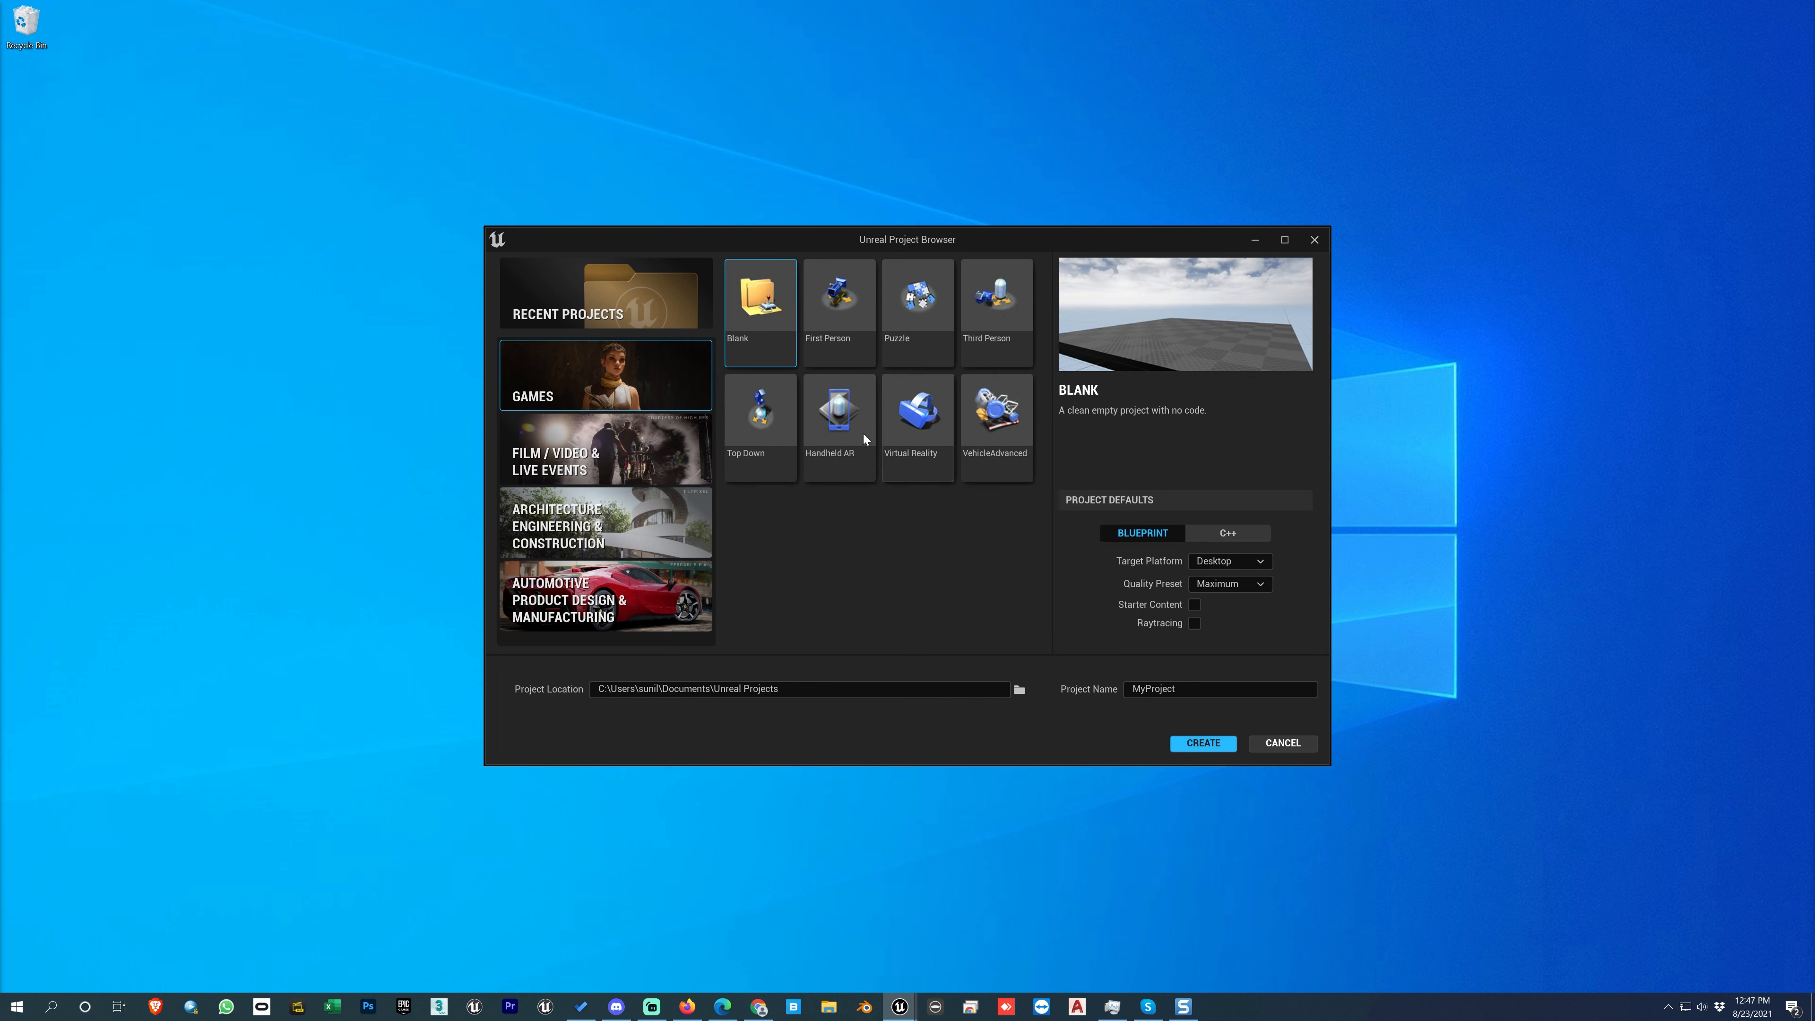
{"action": "left_click", "coordinate": [648, 316]}
{"action": "left_click", "coordinate": [650, 355]}
{"action": "left_click", "coordinate": [704, 440]}
{"action": "left_click", "coordinate": [1283, 743]}
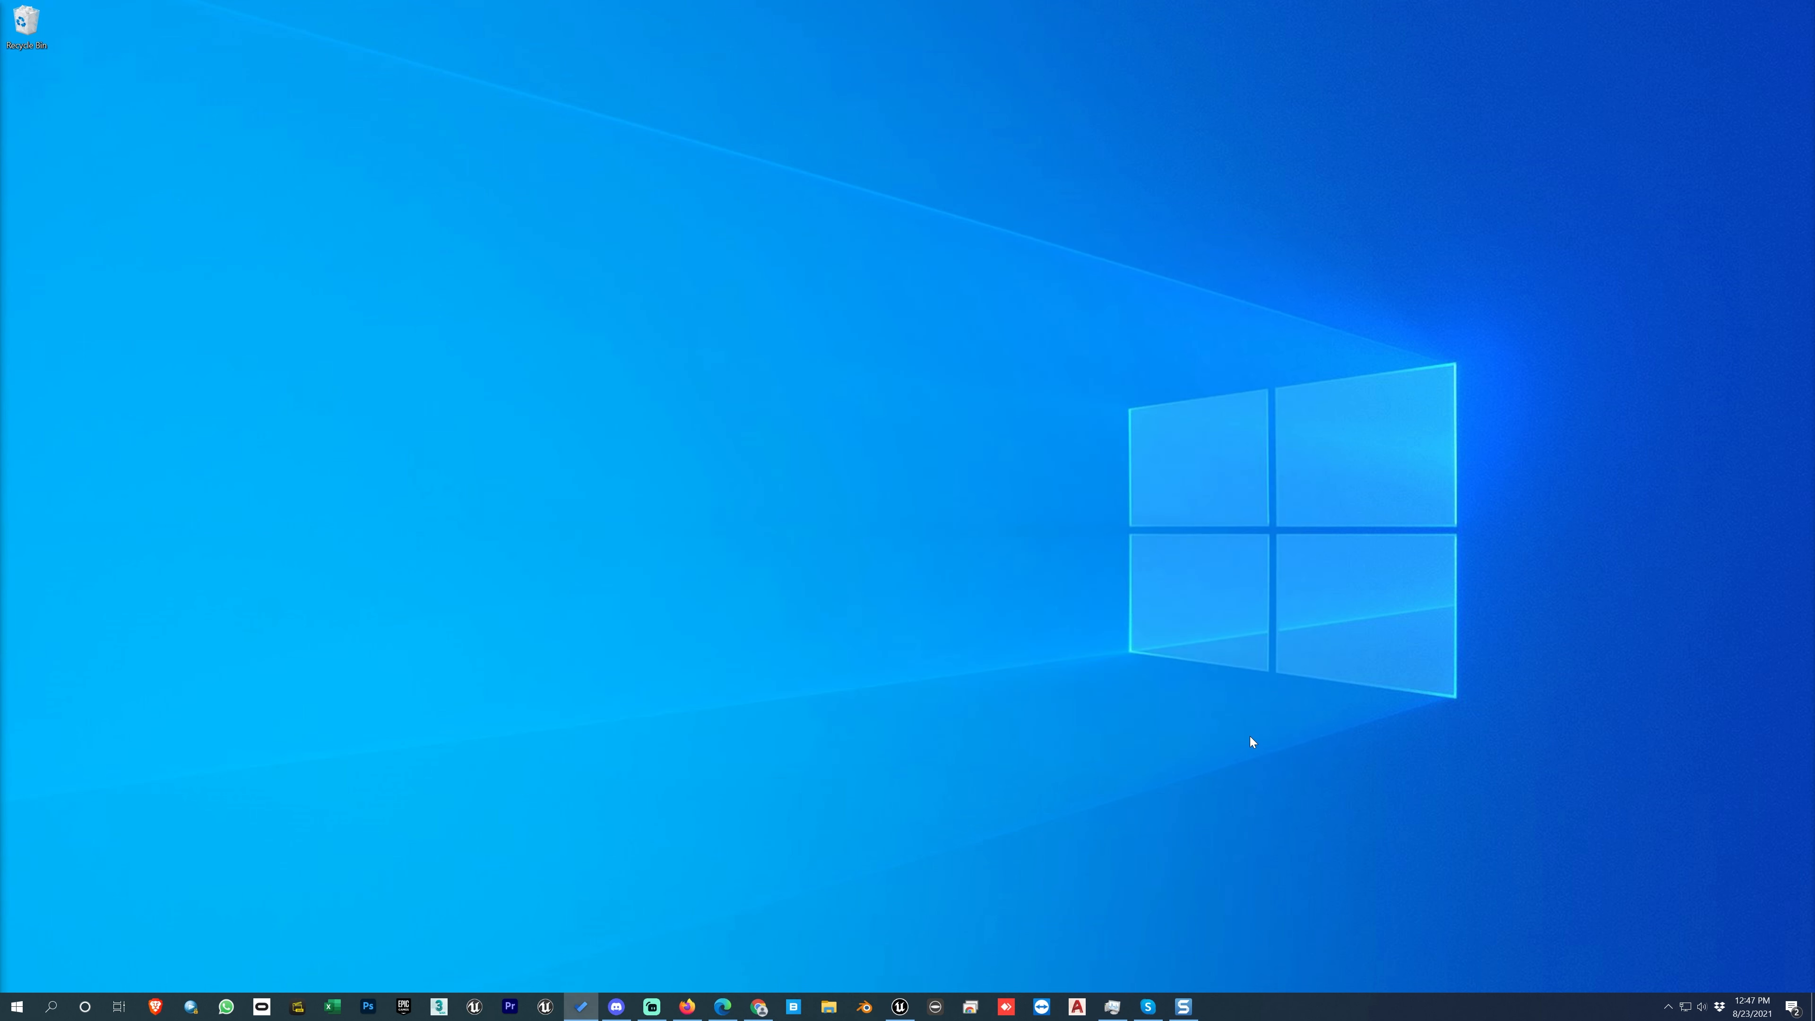
{"action": "left_click", "coordinate": [899, 1007]}
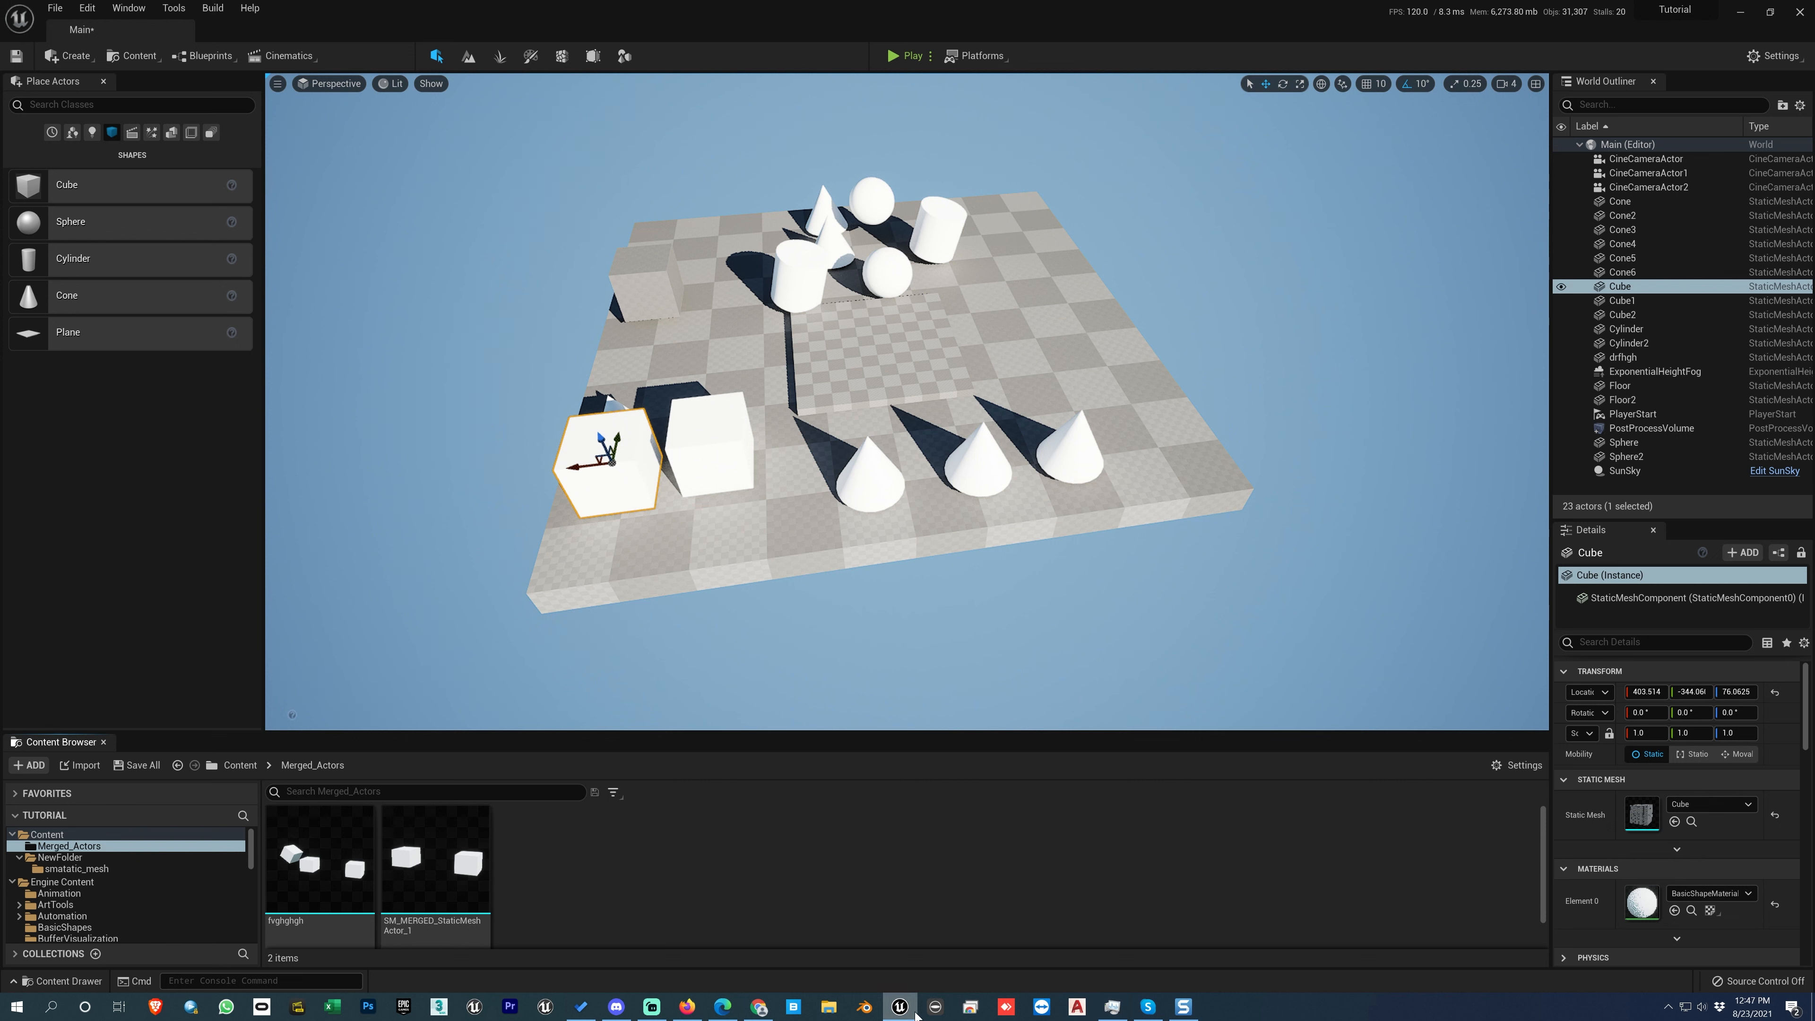
{"action": "mouse_move", "coordinate": [899, 1008]}
Step: Examine the Blueprint Feature, C++ Feature and Content Packs available to add to the project, including Third Person, and close the dialog
{"action": "left_click", "coordinate": [31, 765]}
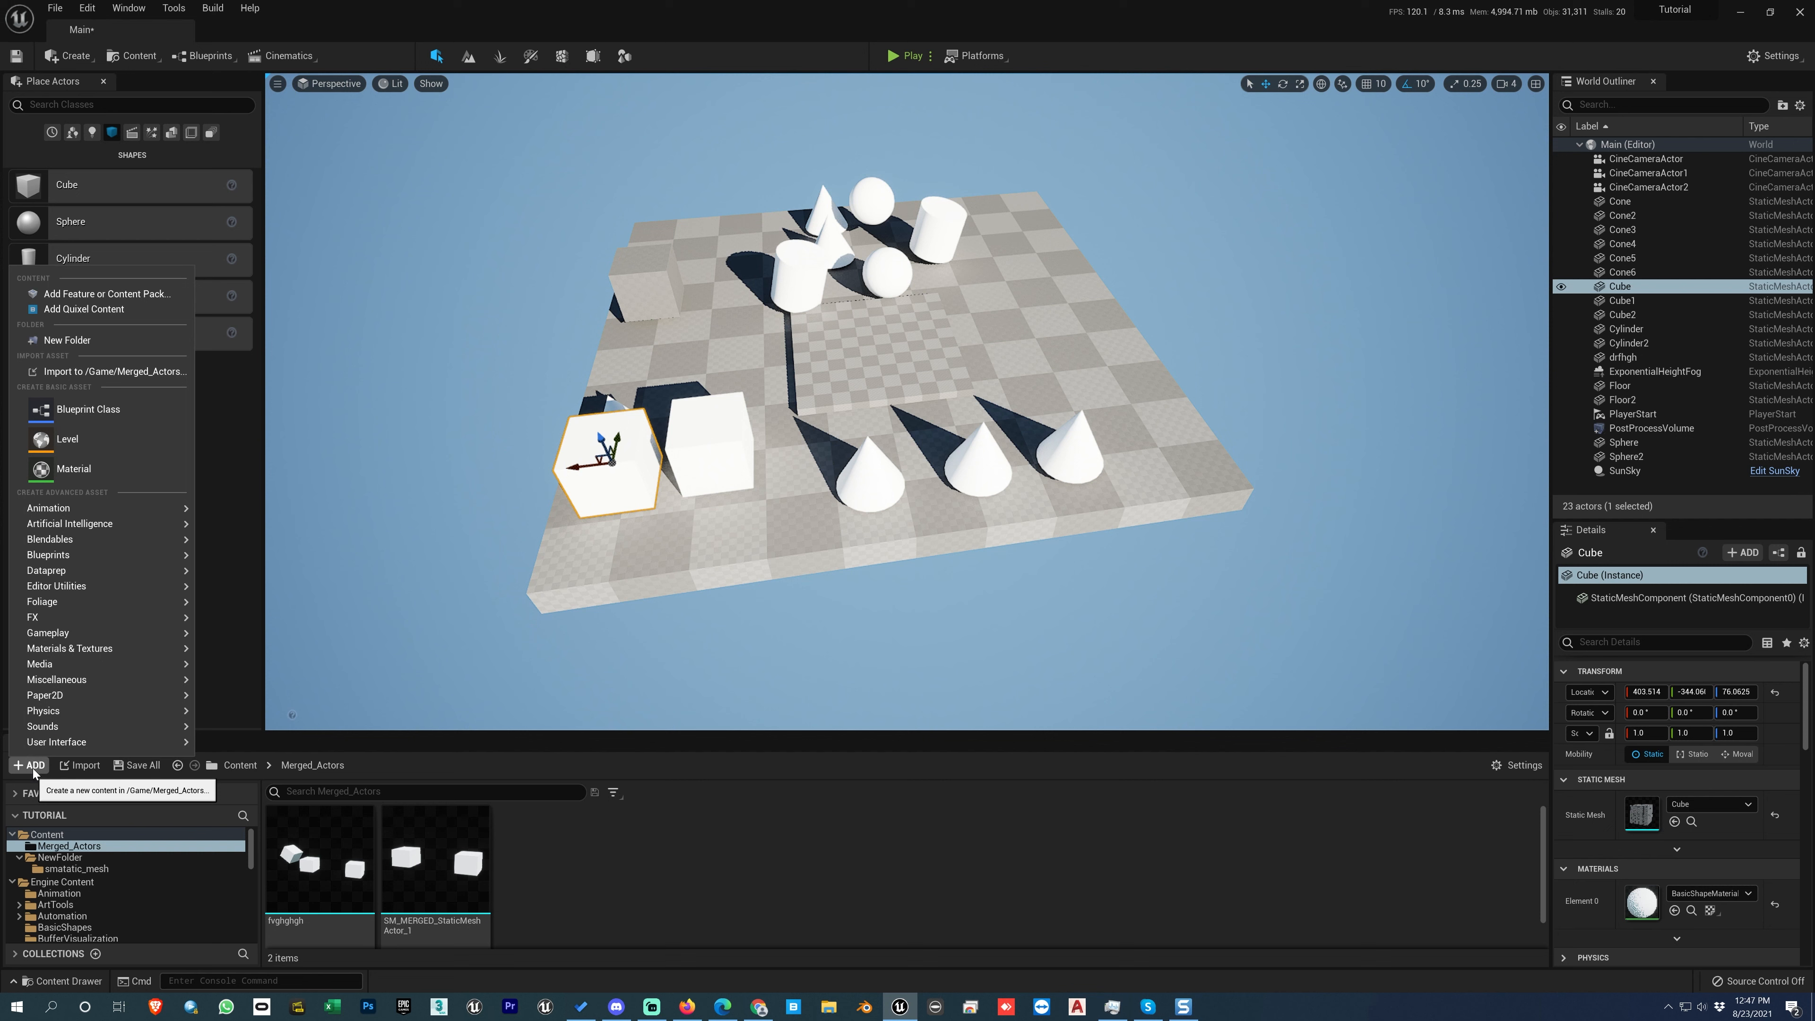
{"action": "left_click", "coordinate": [91, 297]}
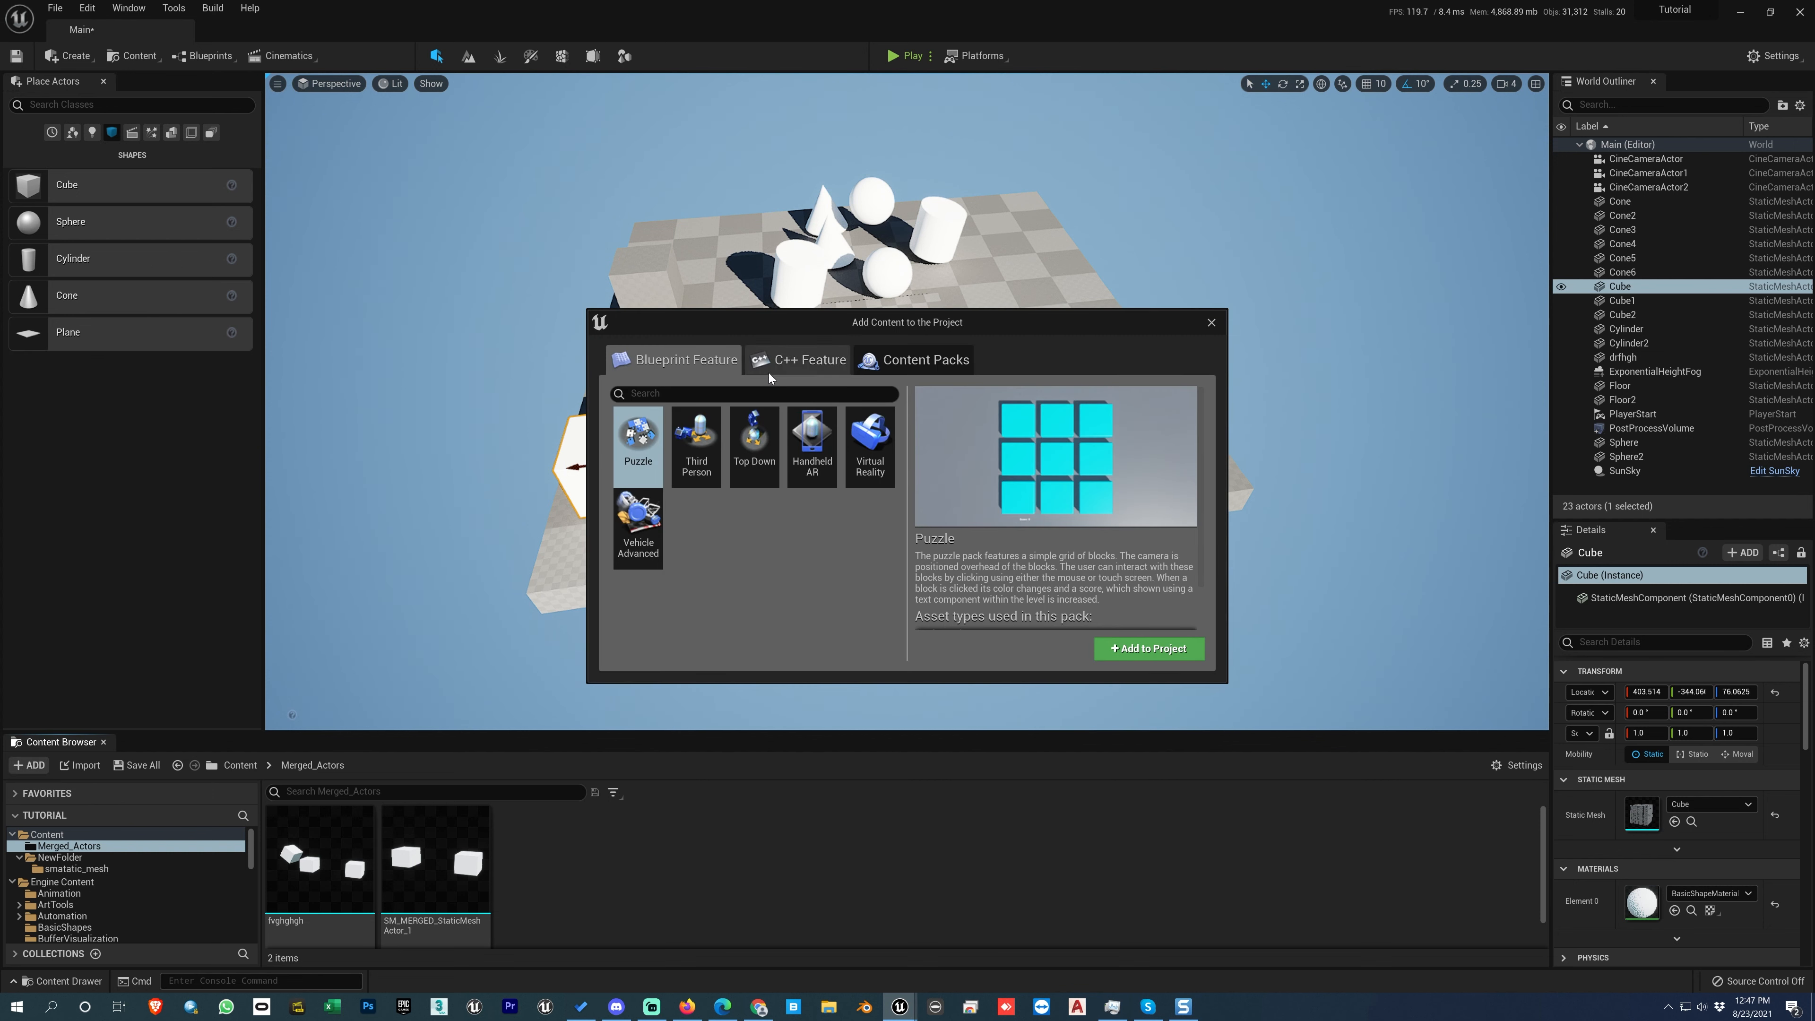
{"action": "left_click", "coordinate": [797, 366]}
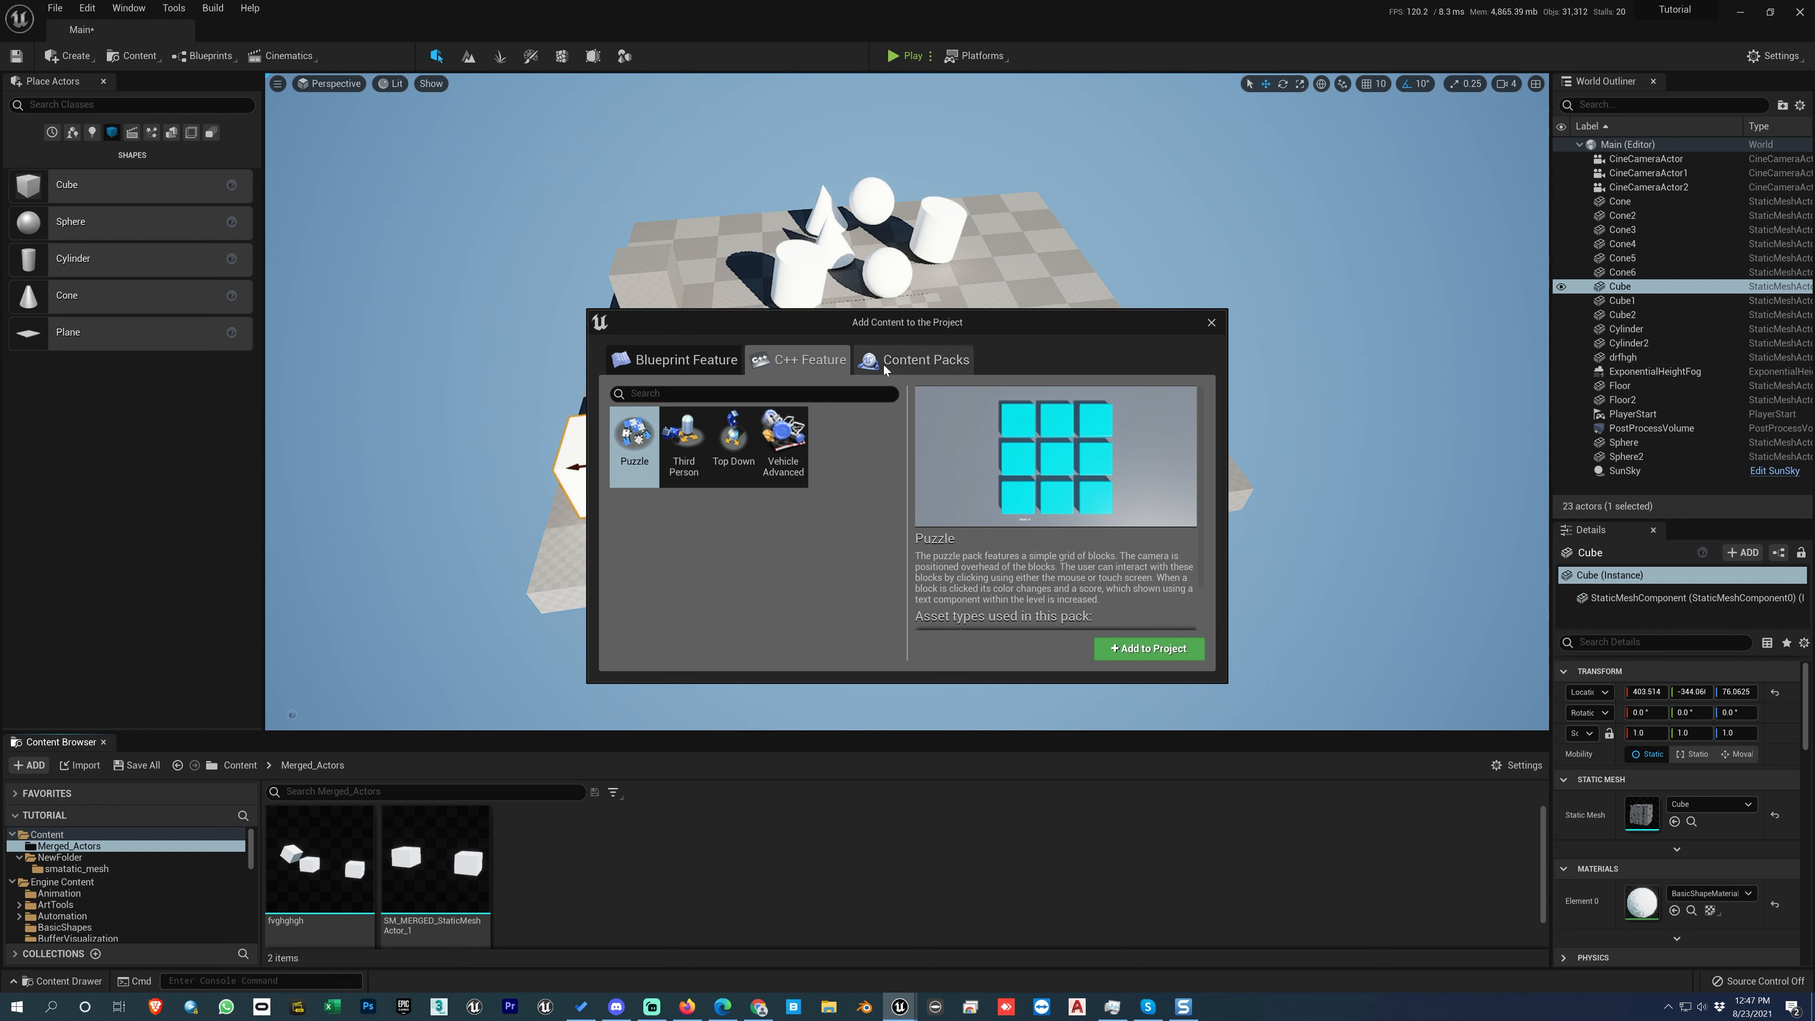
{"action": "left_click", "coordinate": [918, 359]}
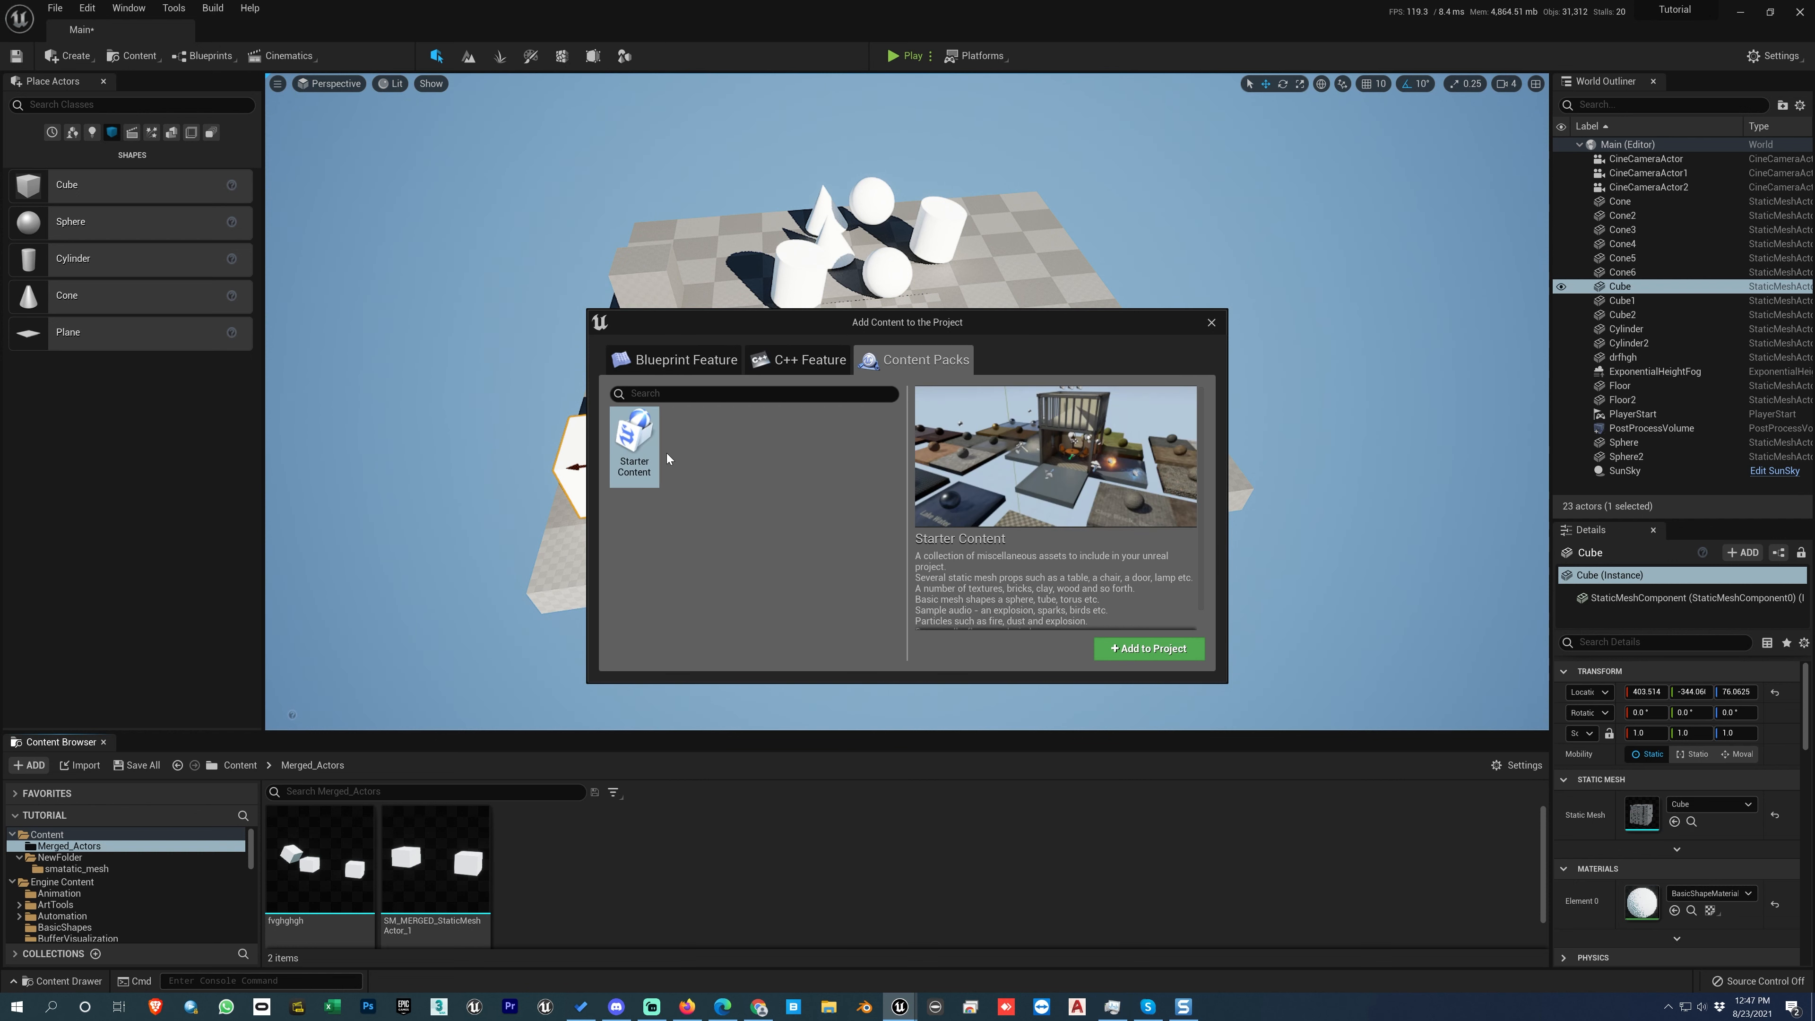
{"action": "left_click", "coordinate": [670, 361]}
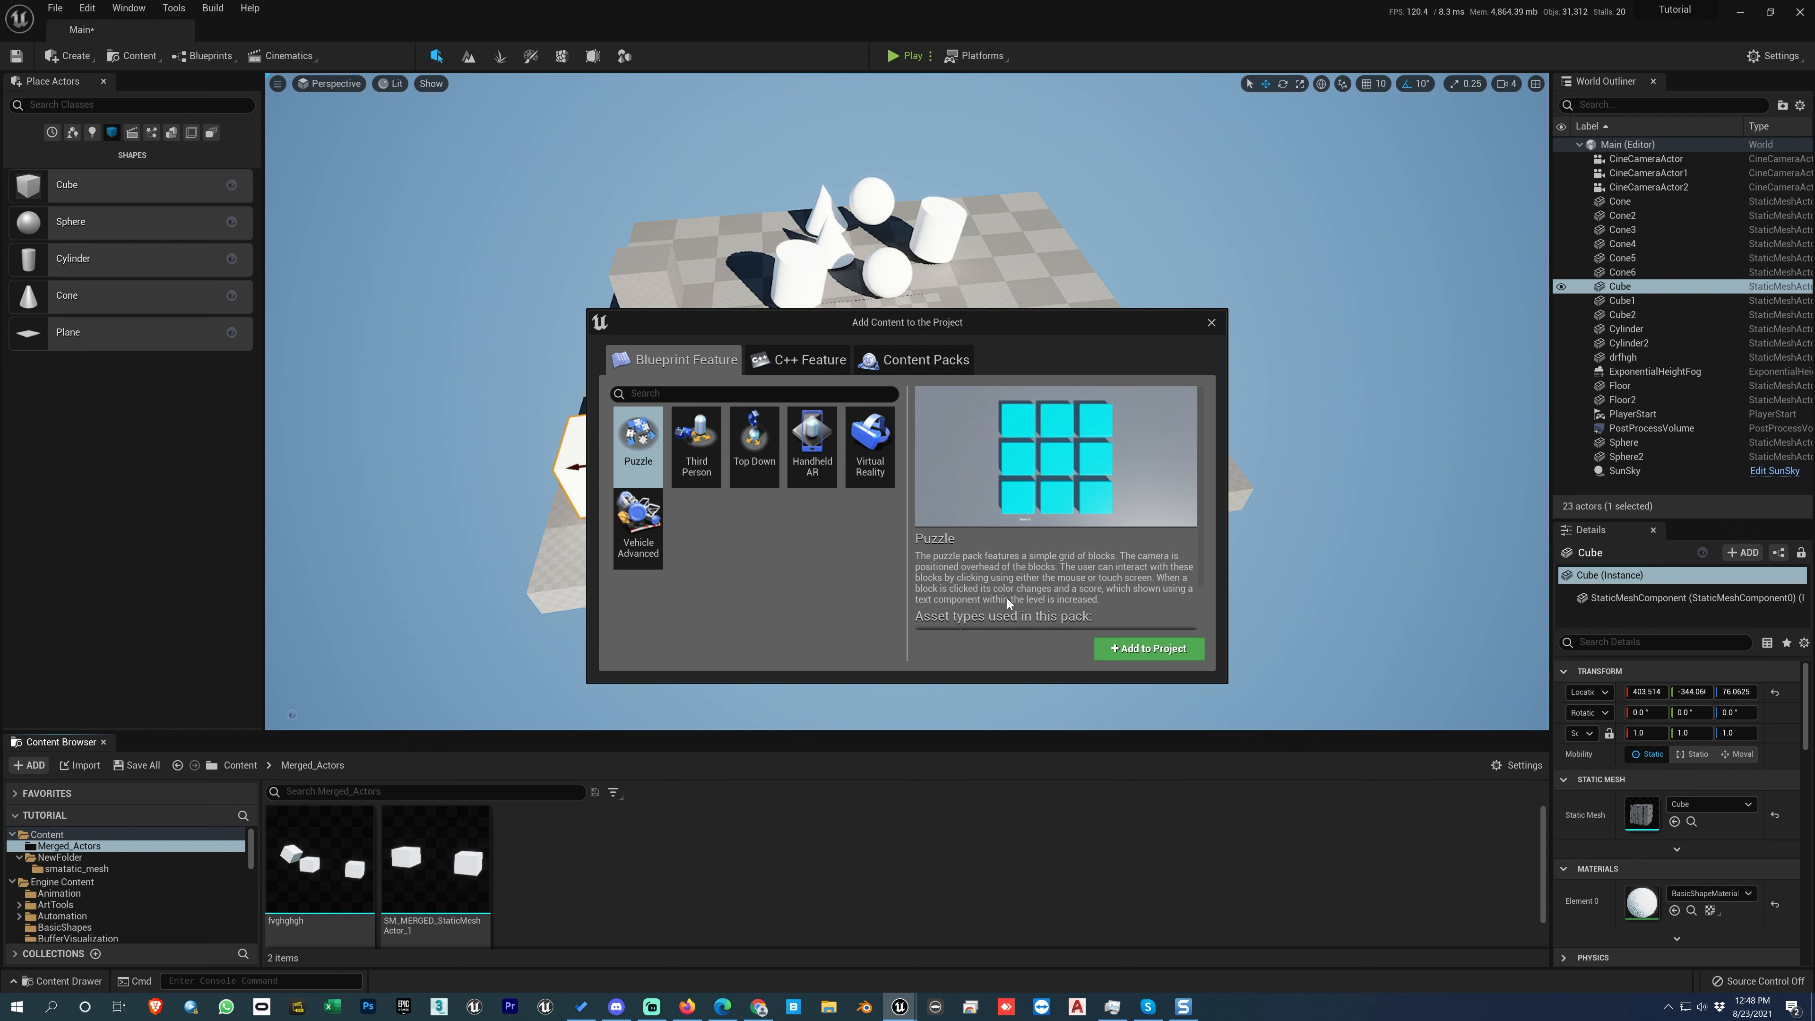
{"action": "left_click", "coordinate": [697, 443]}
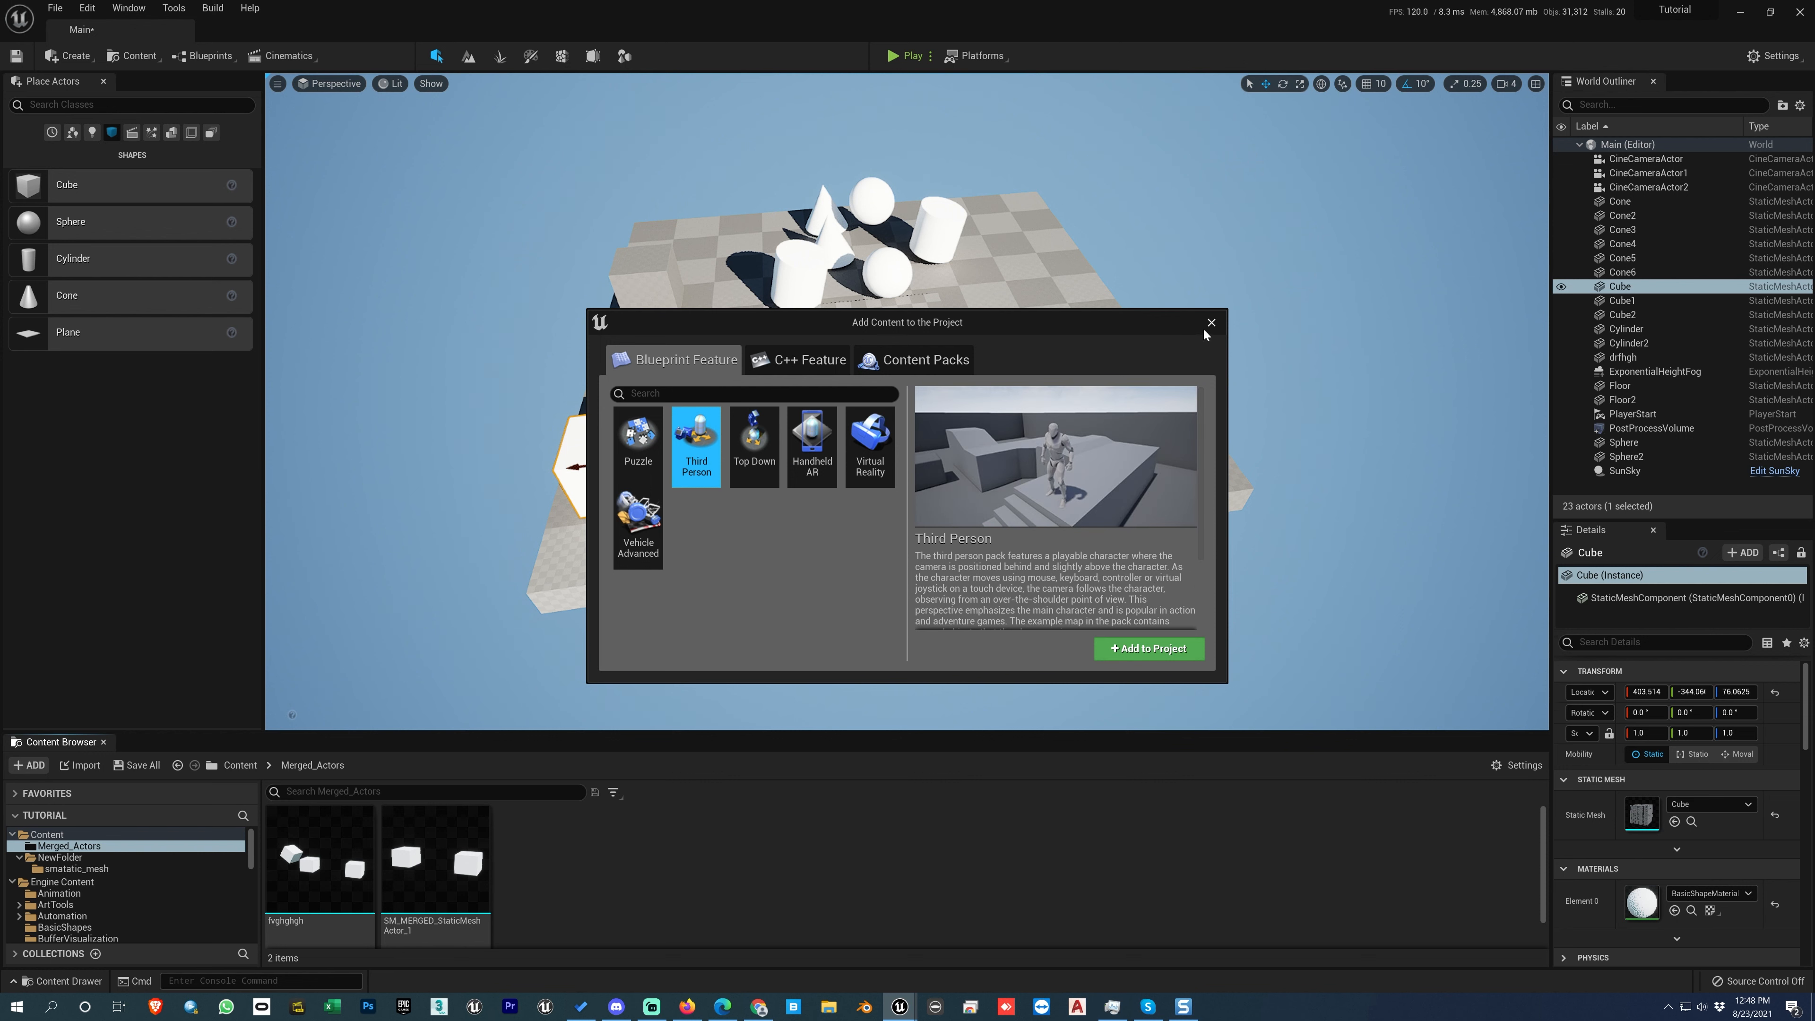
{"action": "left_click", "coordinate": [799, 369]}
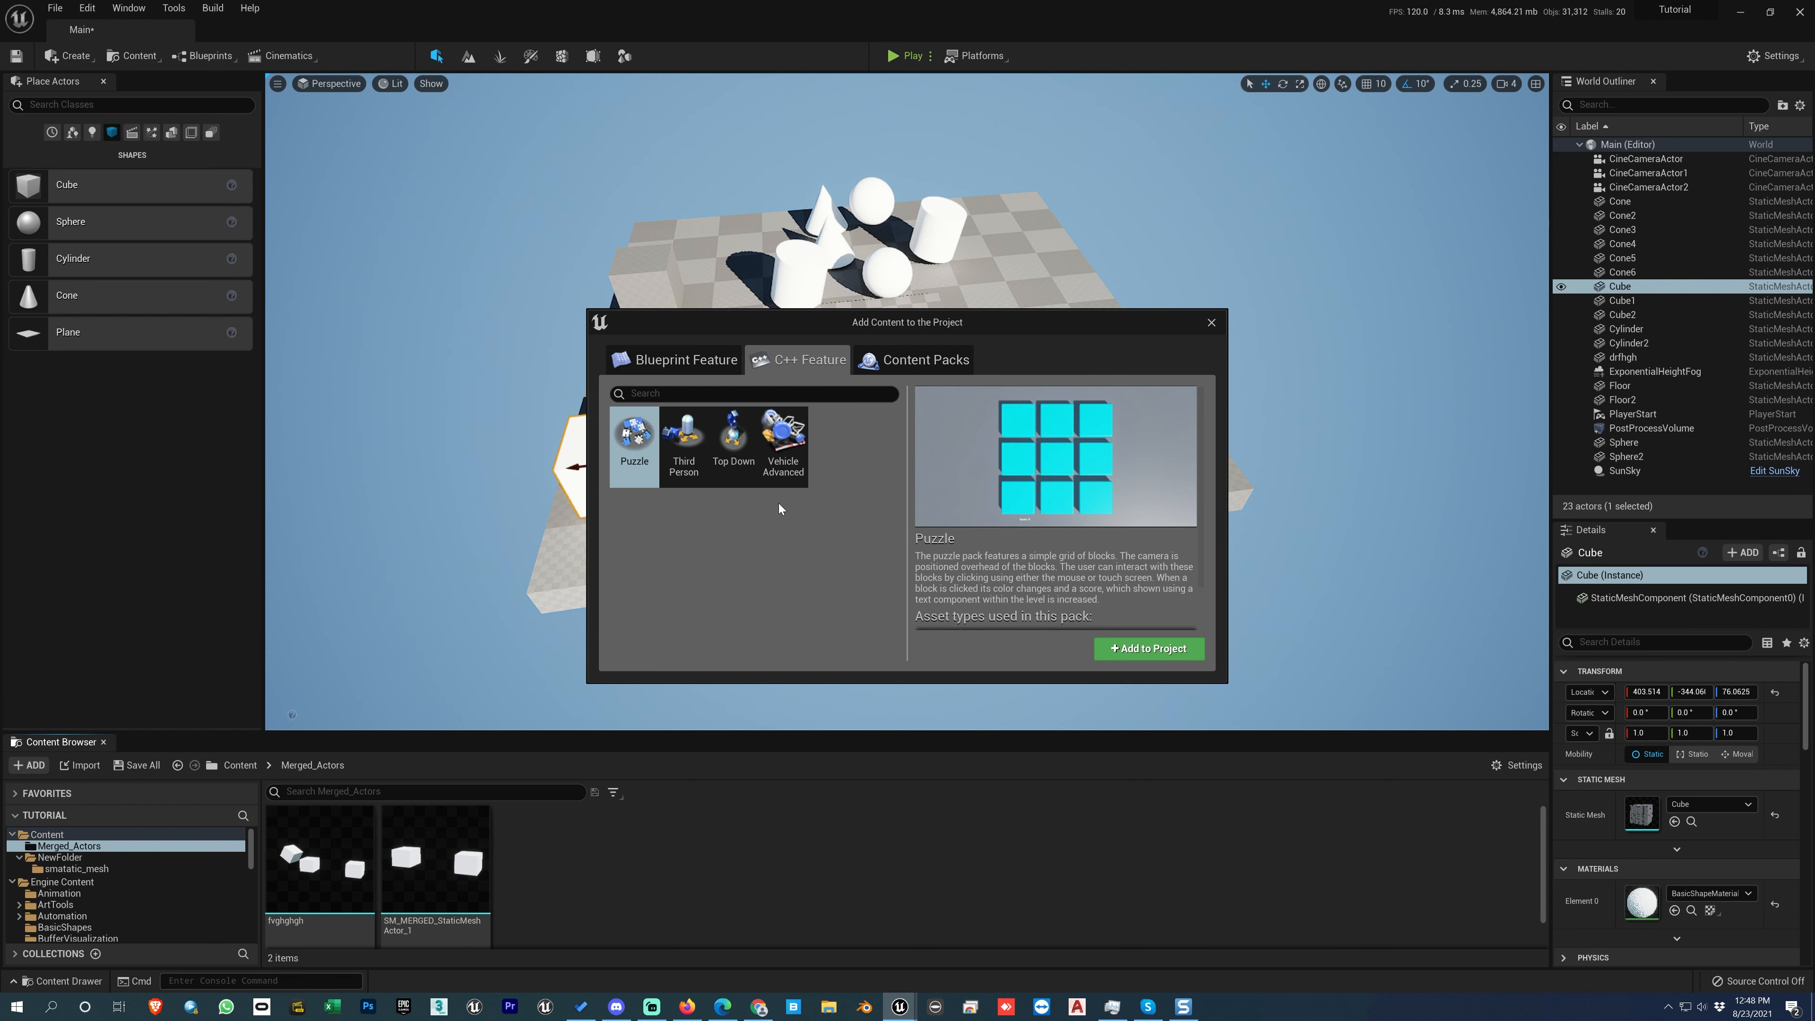
{"action": "left_click", "coordinate": [785, 571]}
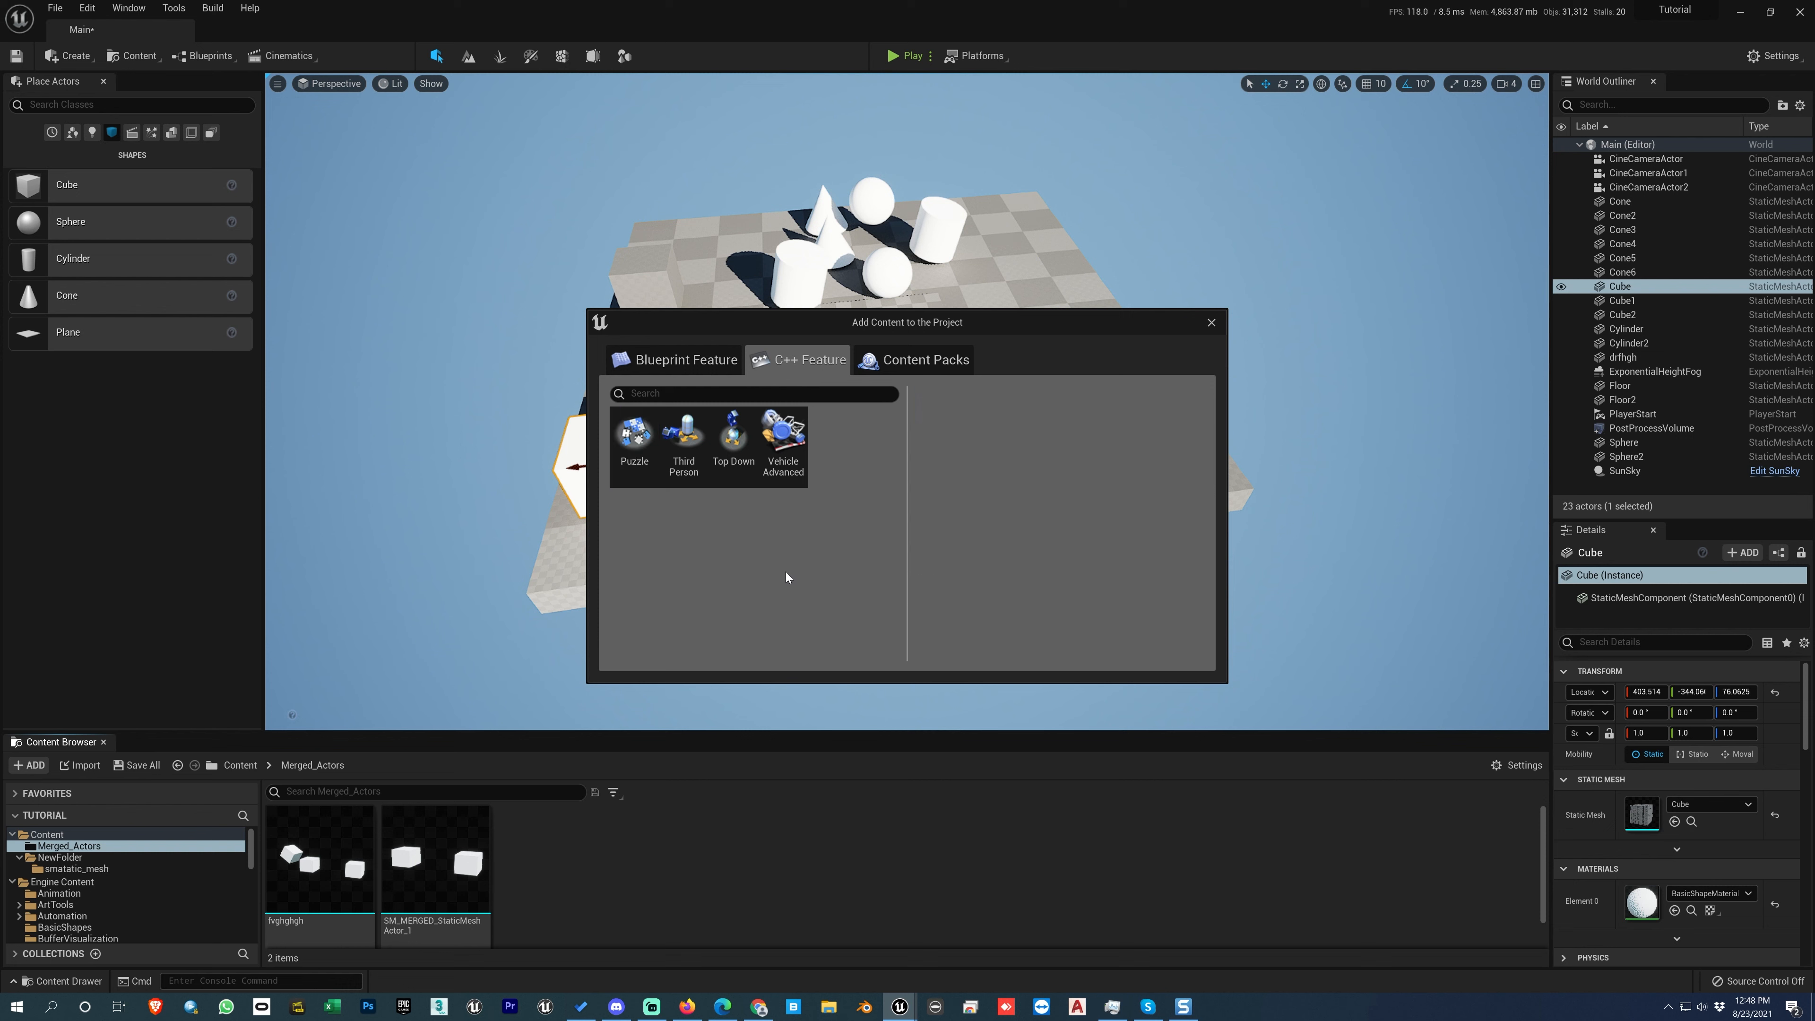
{"action": "left_click", "coordinate": [1211, 322]}
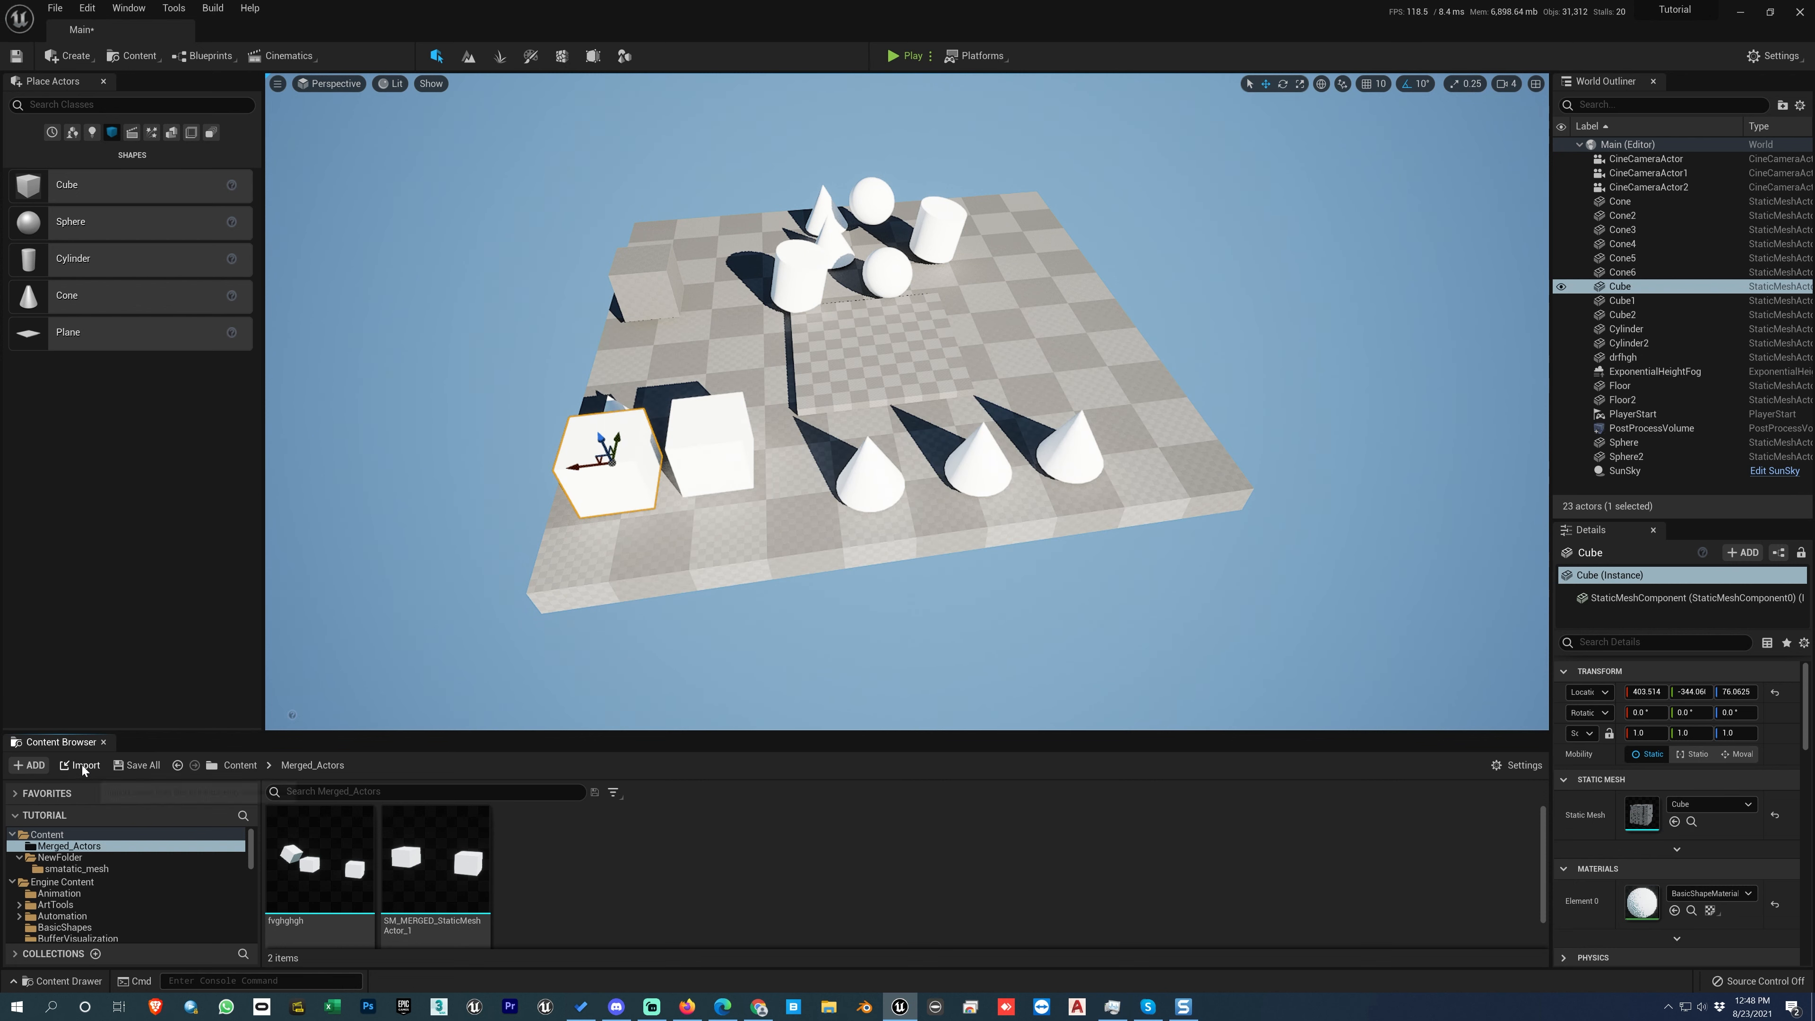
Step: Show the different ways to open the asset import dialog for the Merged_Actors folder, cancelling without importing a file
{"action": "left_click", "coordinate": [82, 770]}
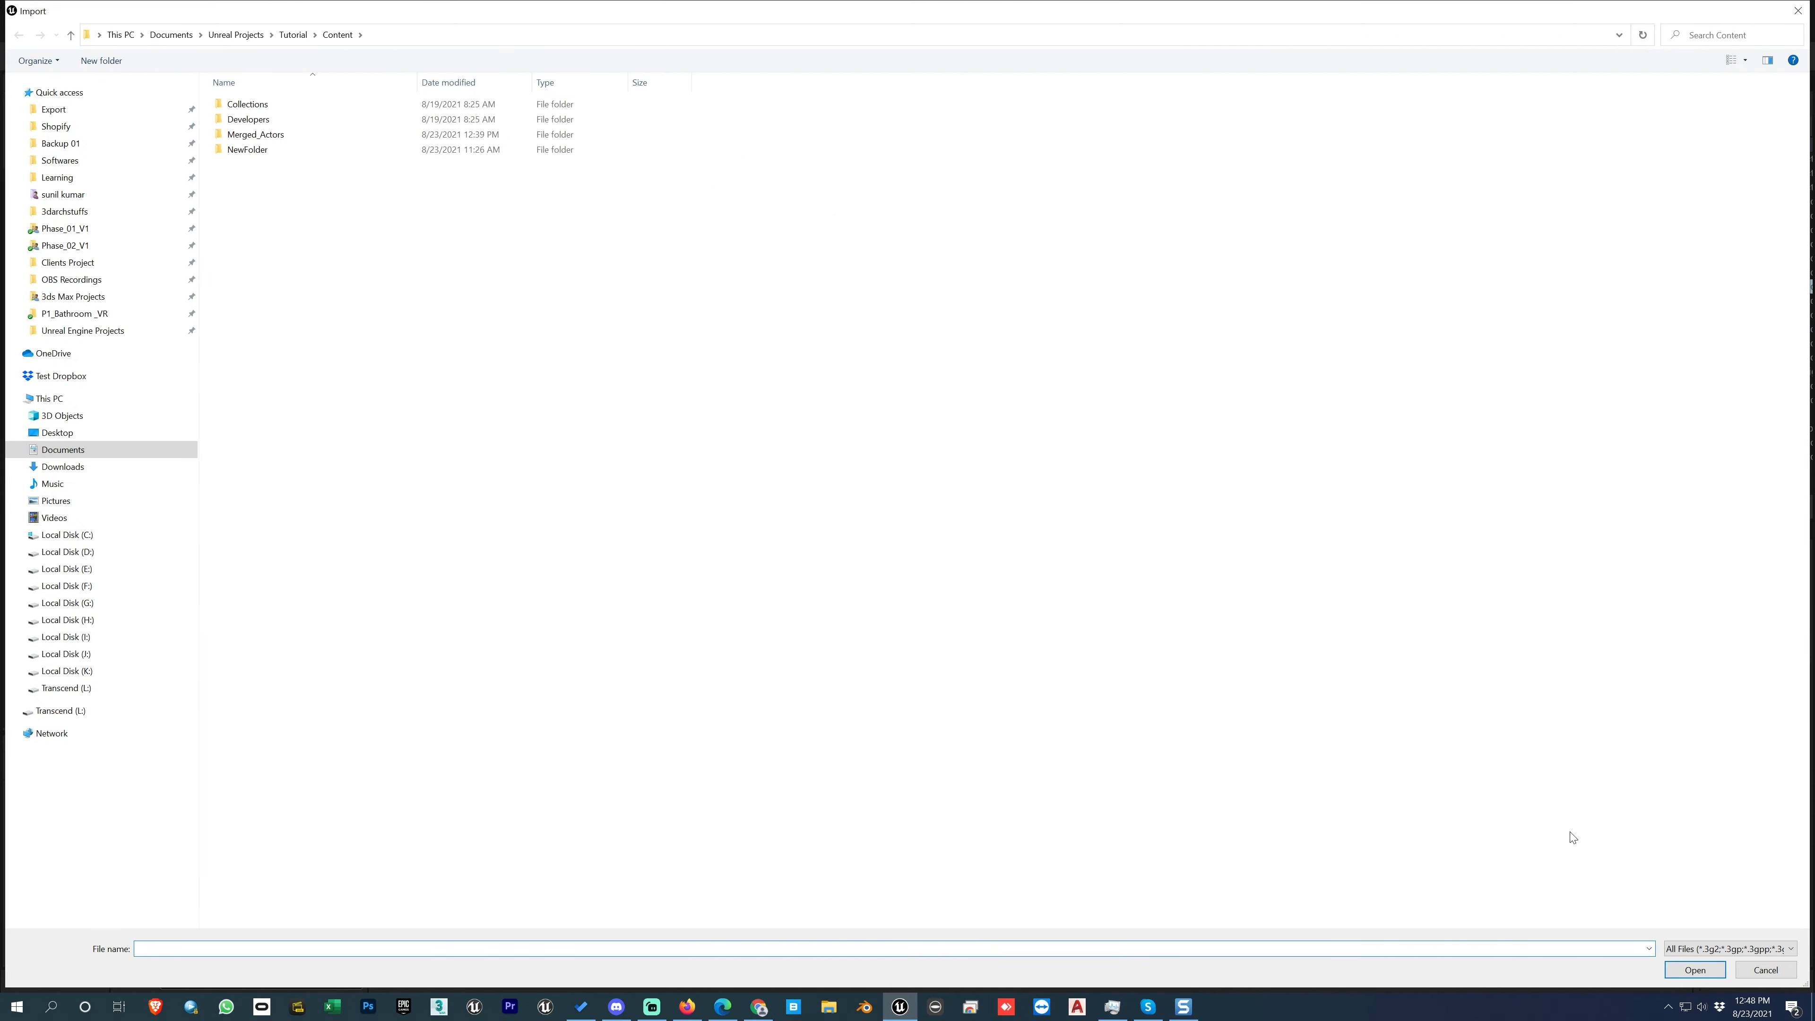
{"action": "left_click", "coordinate": [1747, 969]}
{"action": "right_click", "coordinate": [806, 890]}
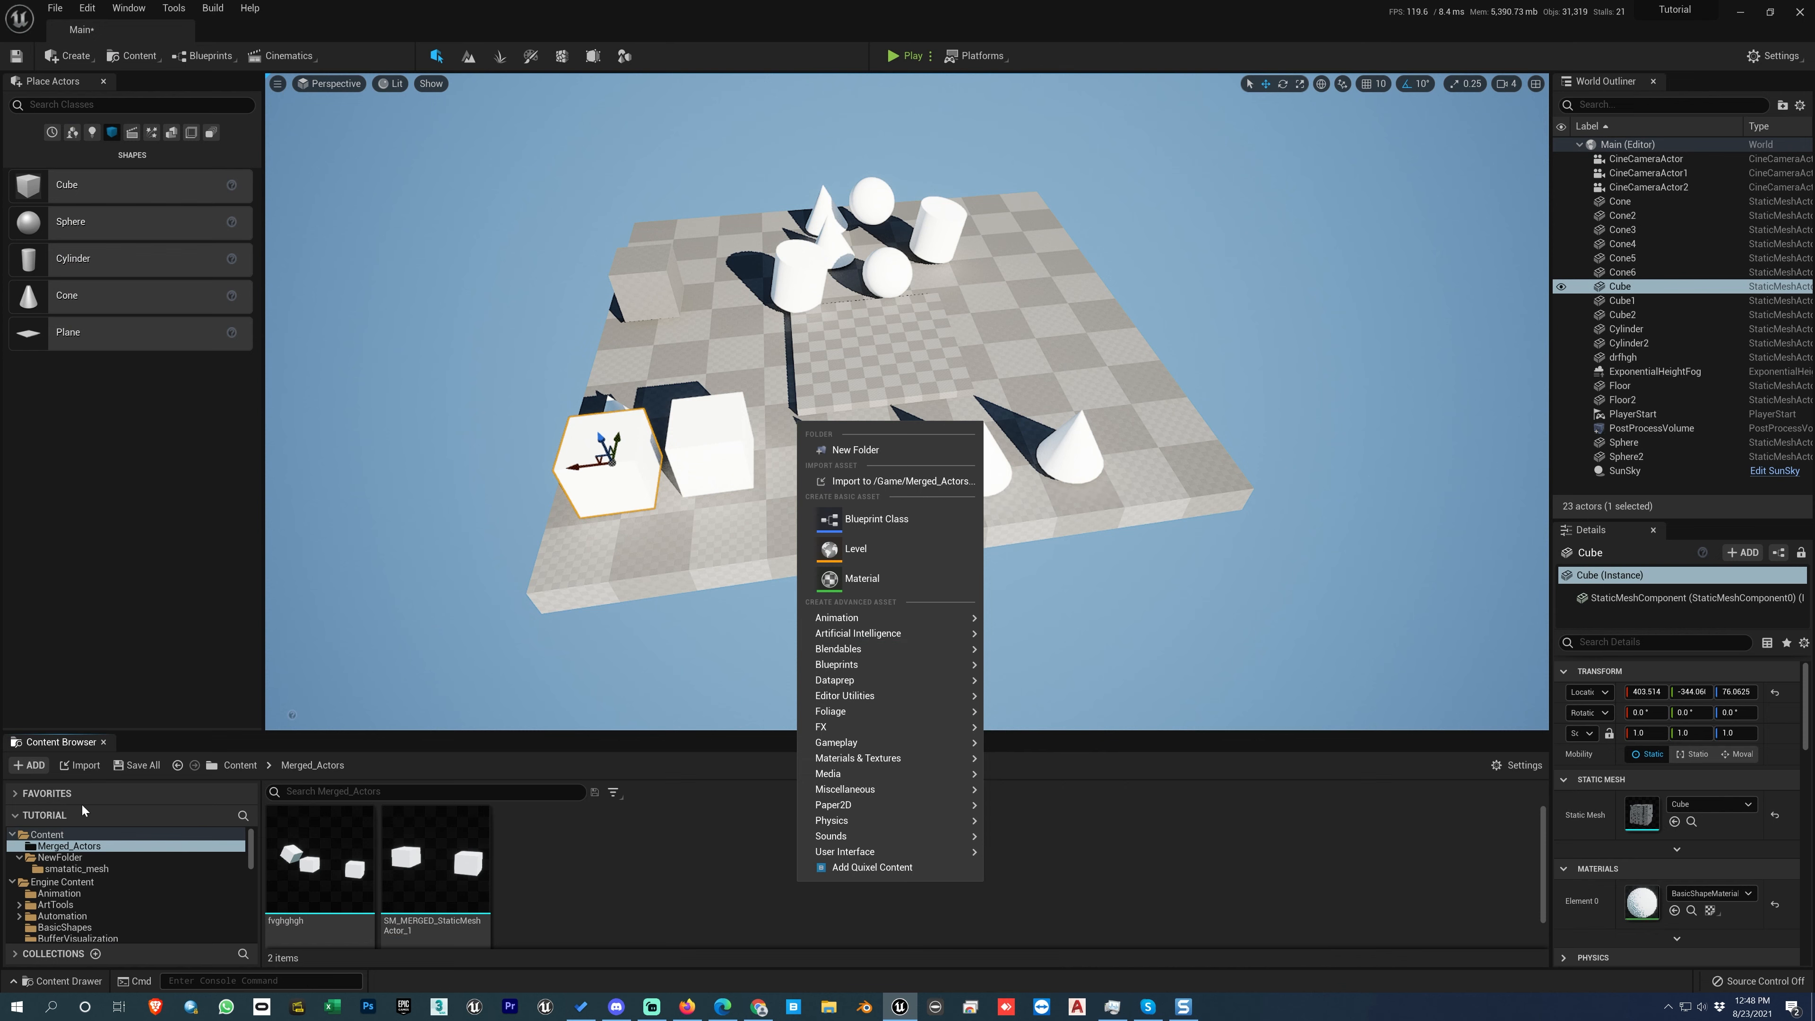
{"action": "left_click", "coordinate": [858, 482]}
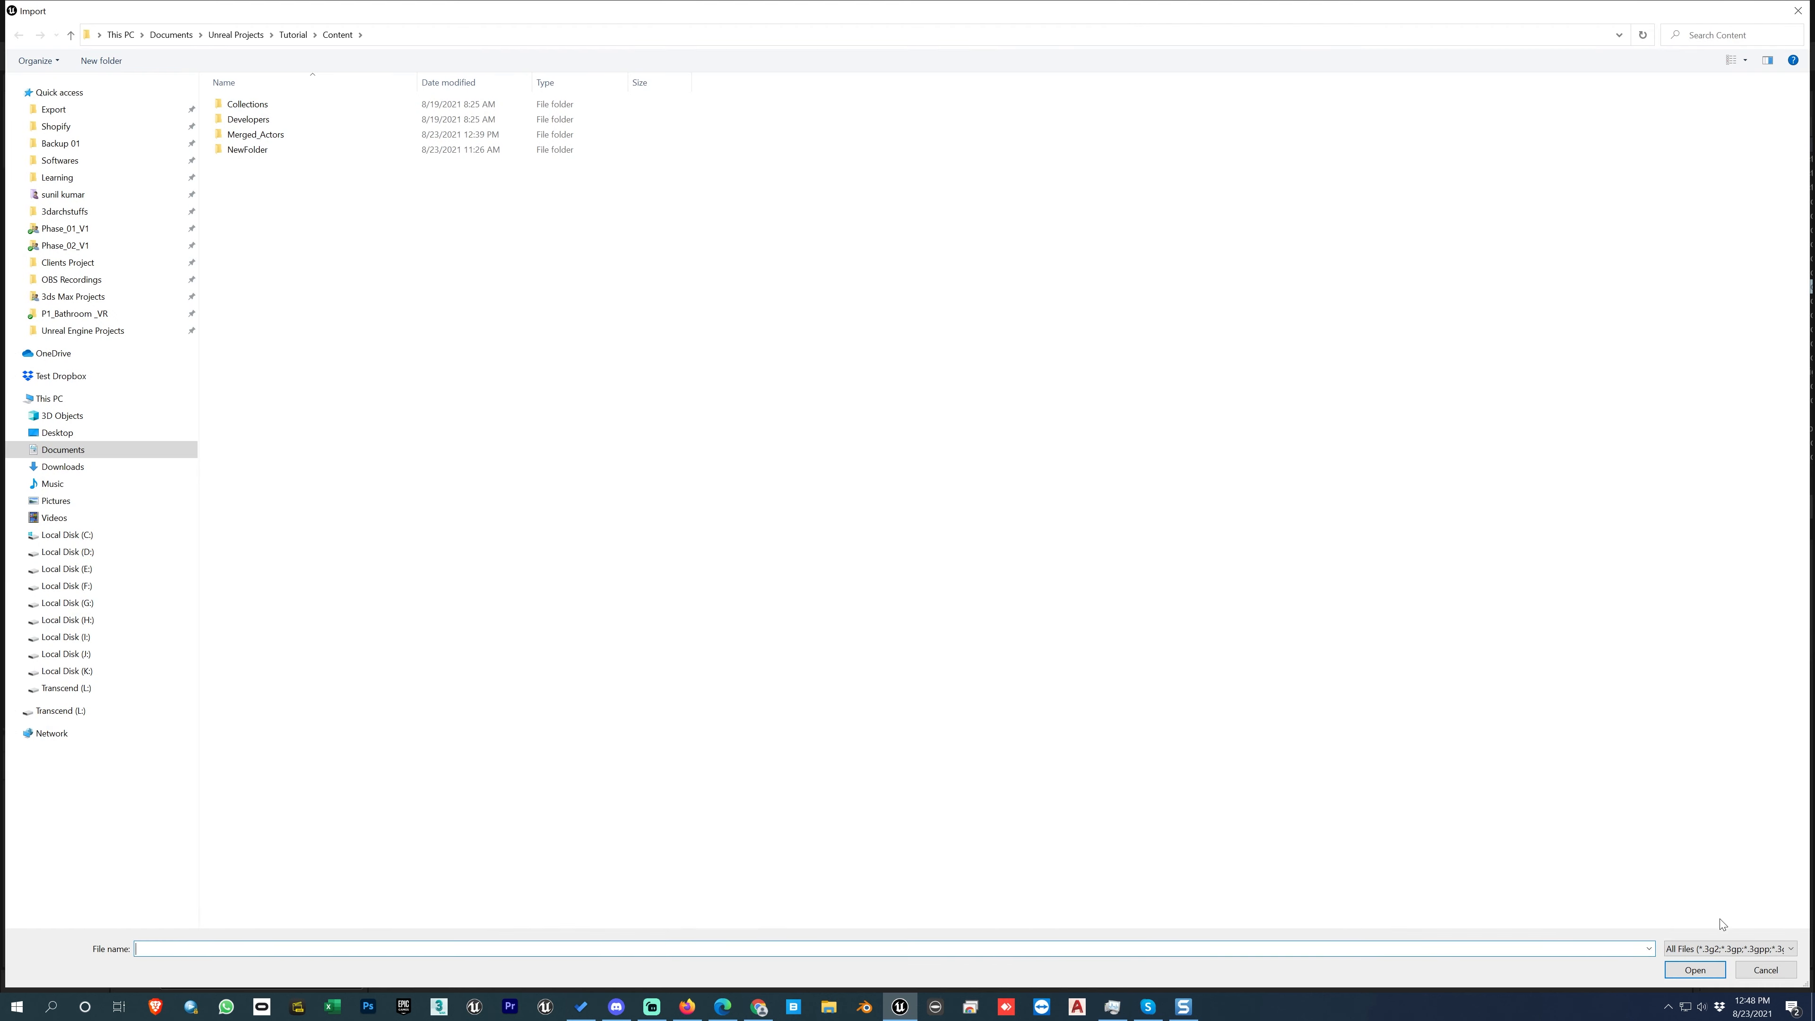
{"action": "left_click", "coordinate": [1766, 971]}
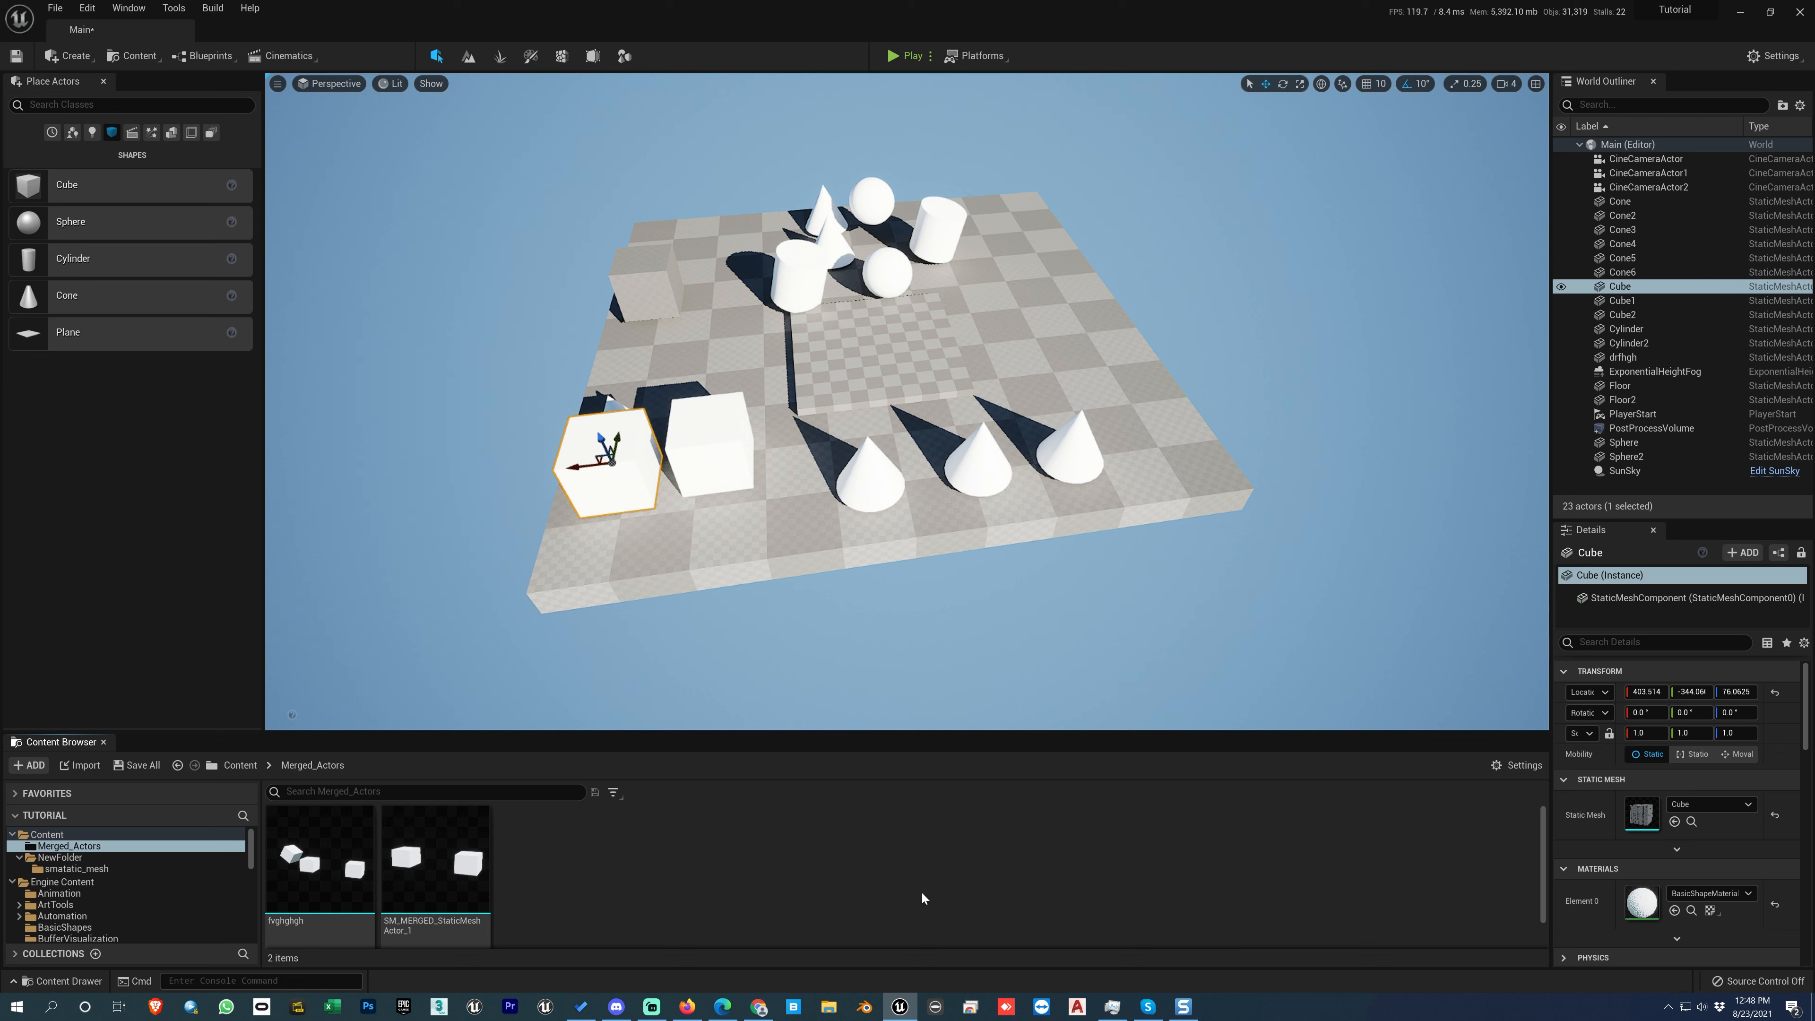
{"action": "right_click", "coordinate": [869, 856]}
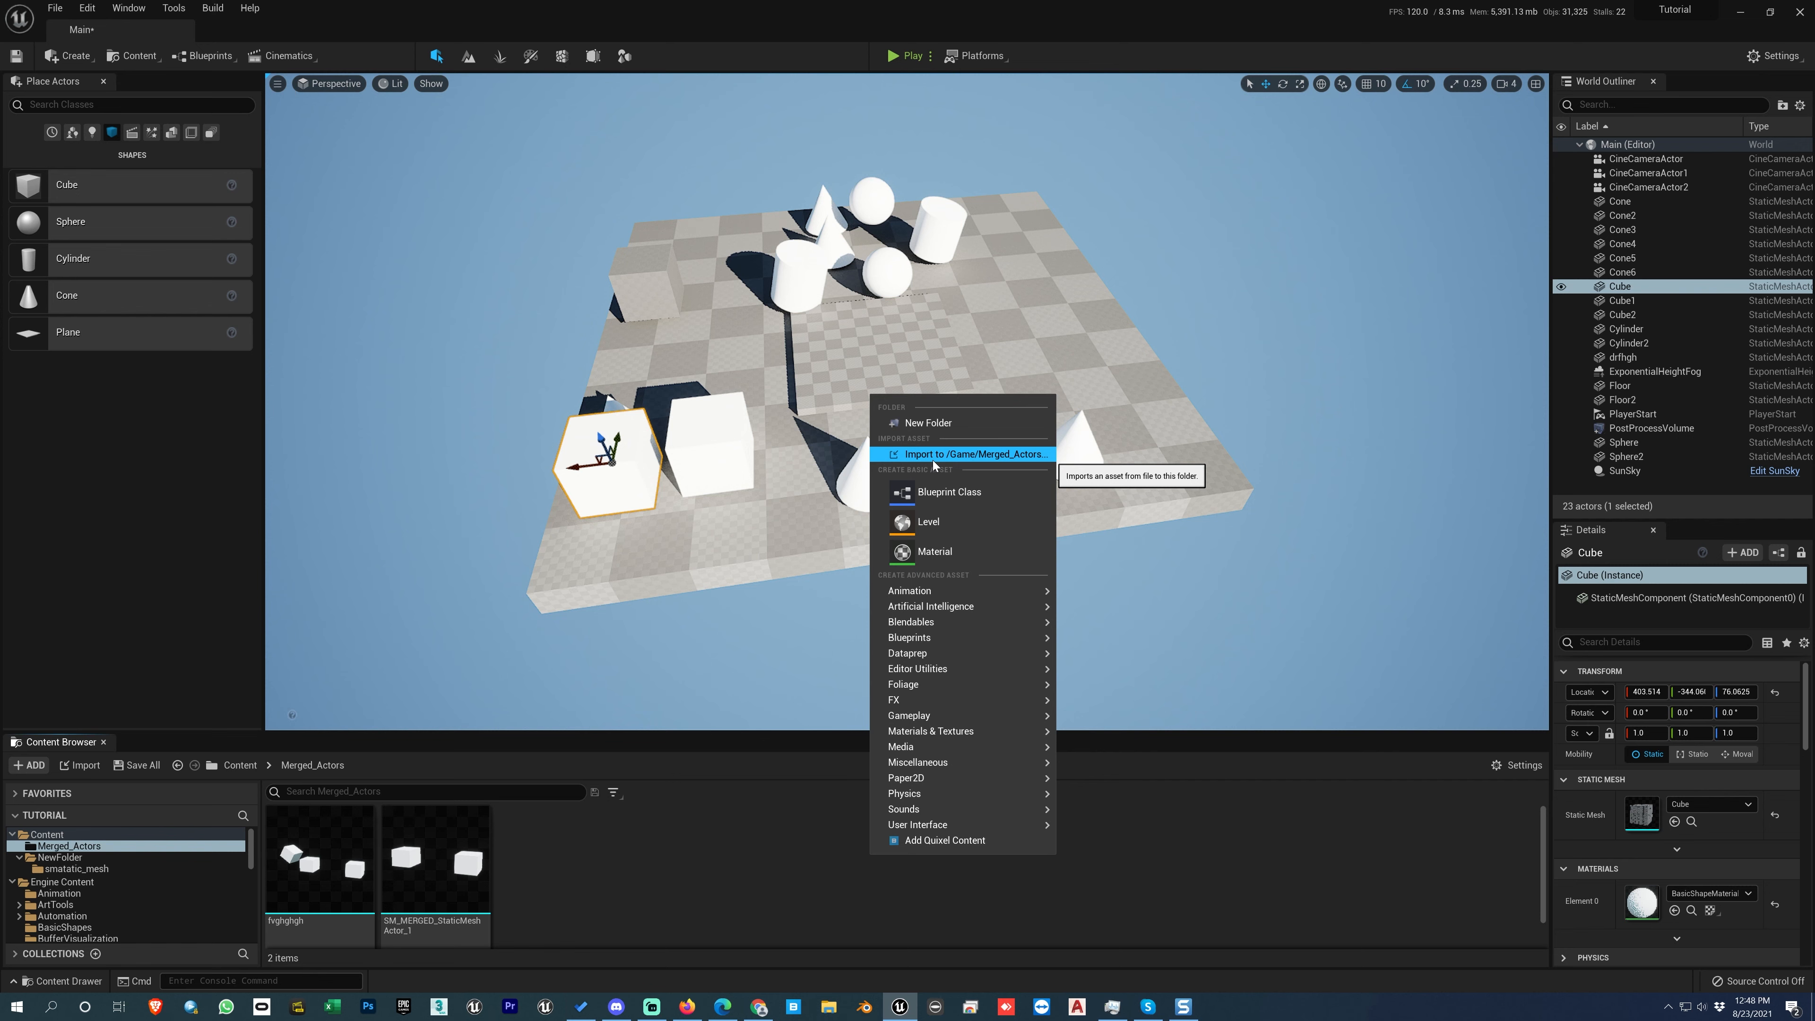
{"action": "left_click", "coordinate": [621, 903]}
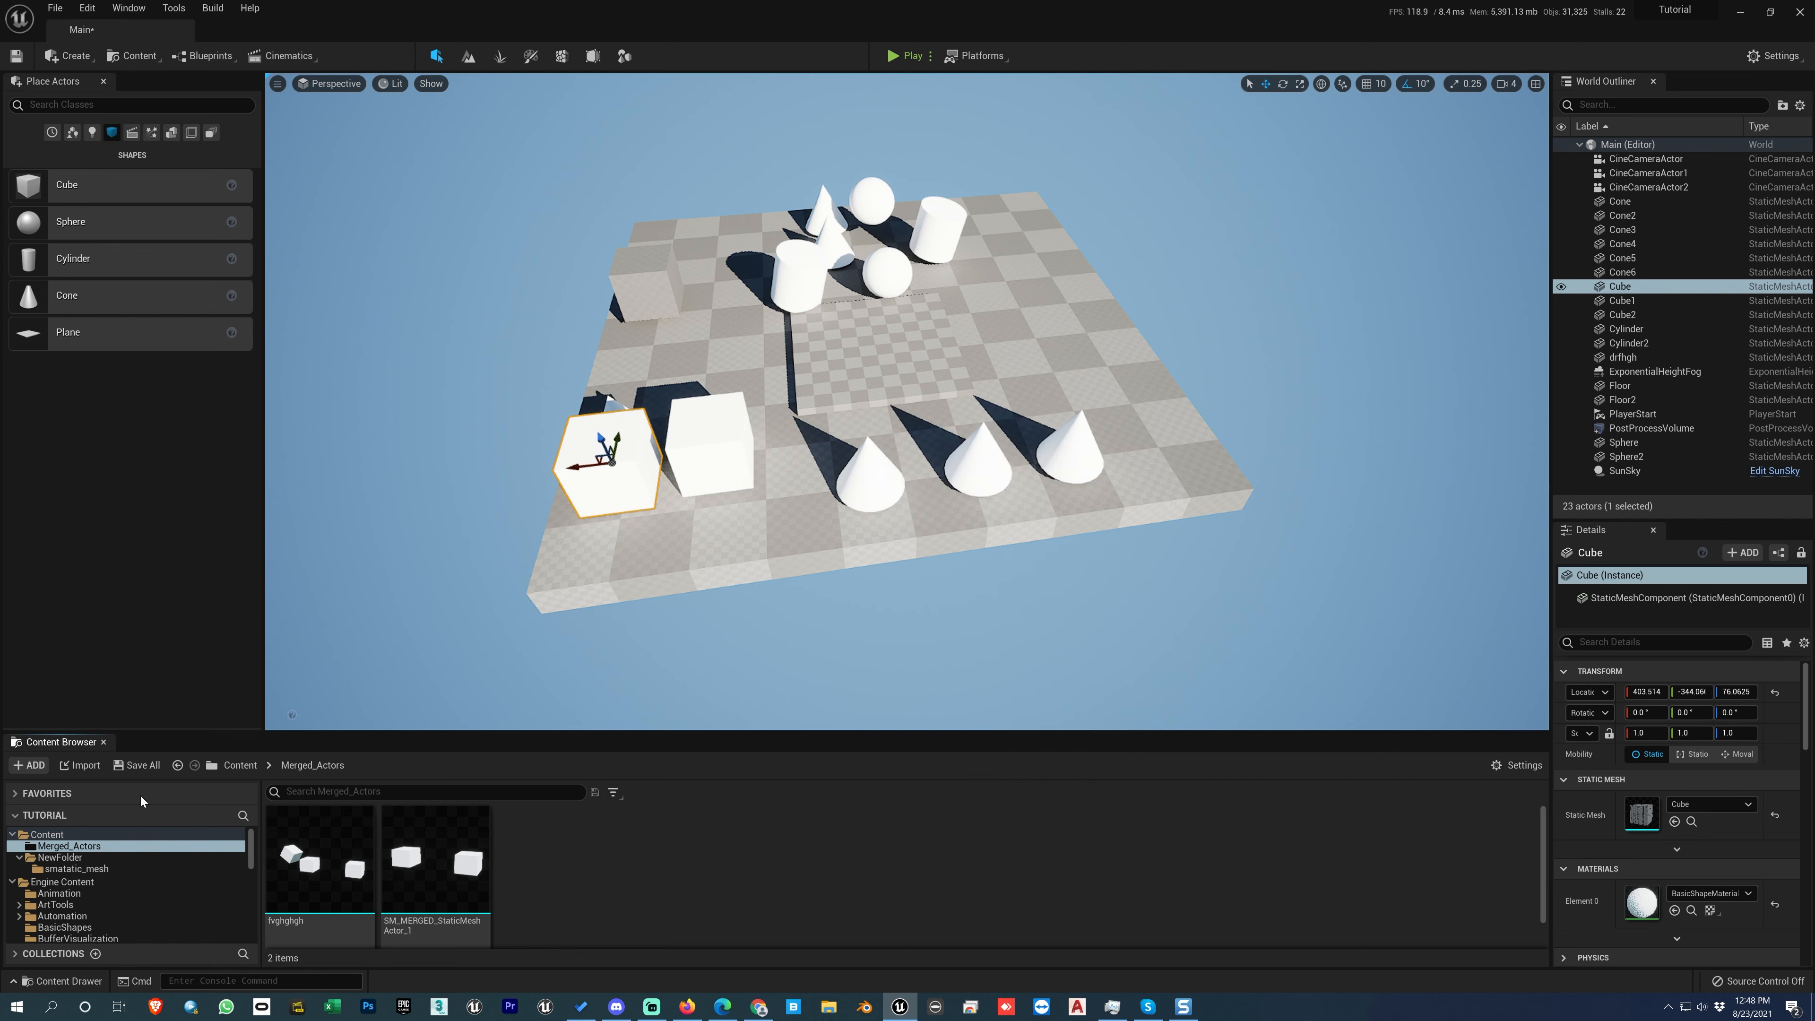
{"action": "left_click", "coordinate": [82, 765]}
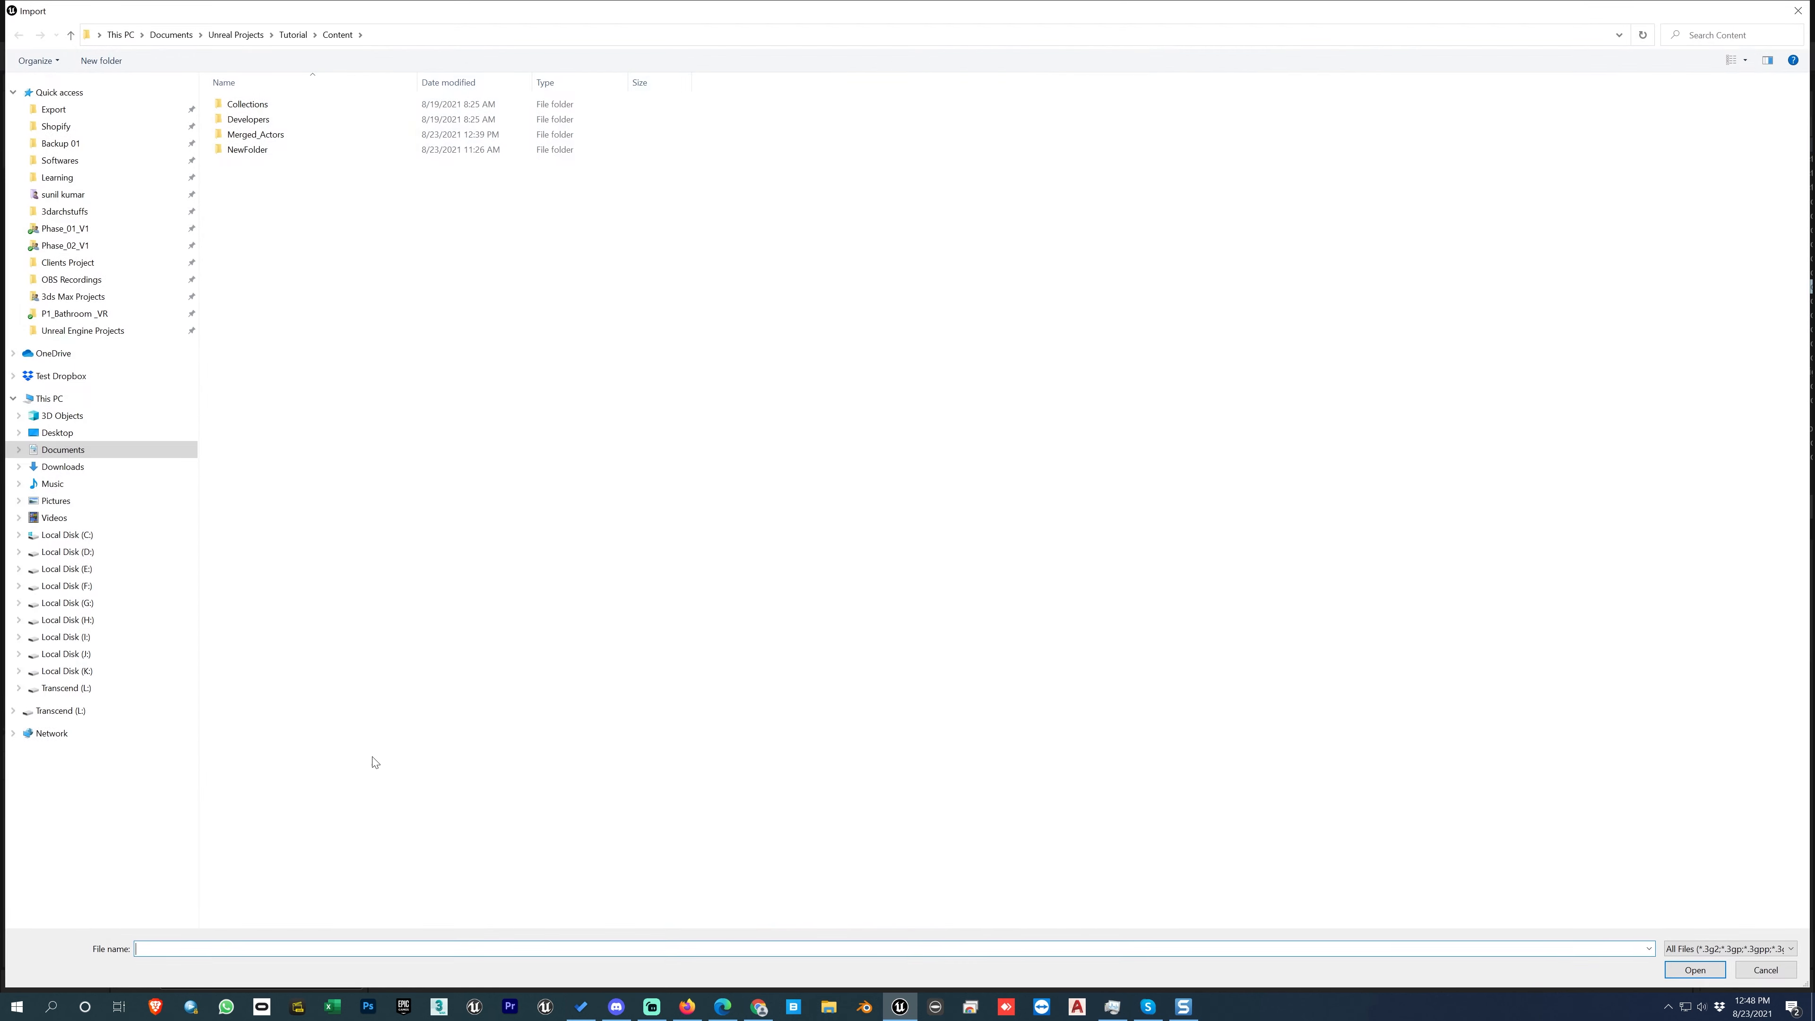
{"action": "left_click", "coordinate": [1779, 976]}
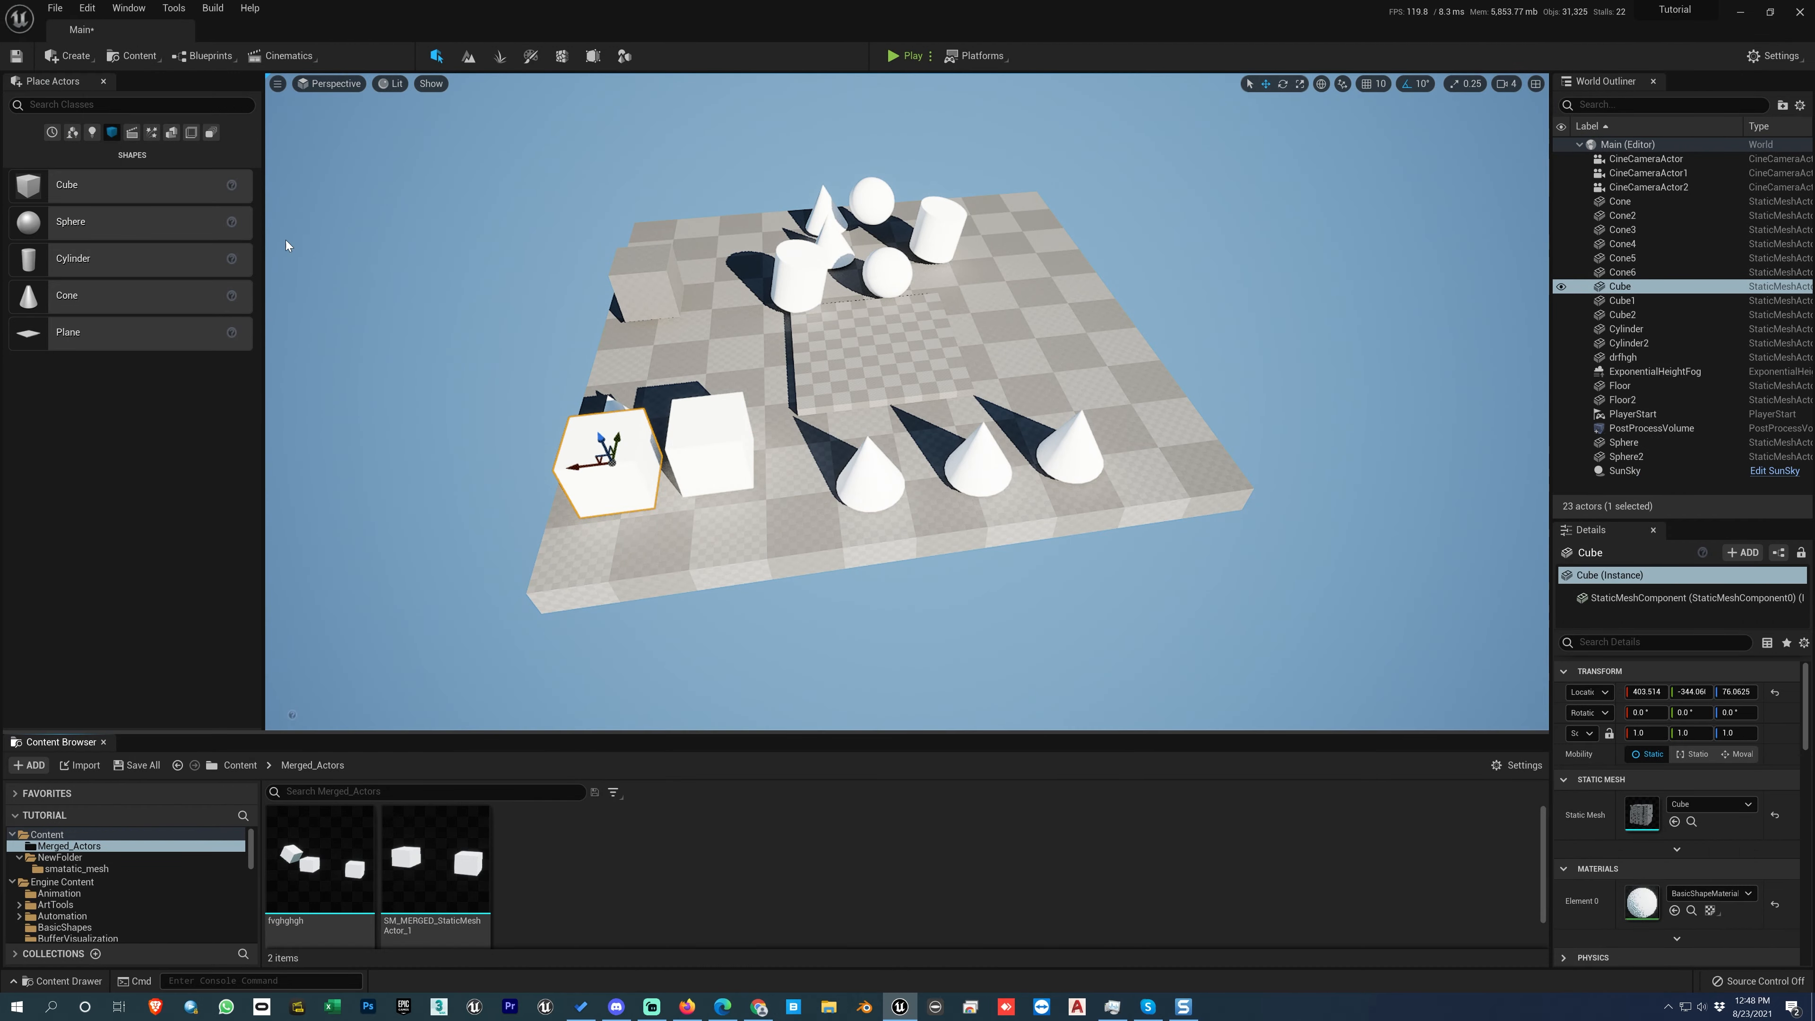
Step: Examine the editor's window options and the project content options, including Content Browser 1 to 4 and Datasmith import
{"action": "left_click", "coordinate": [166, 9]}
{"action": "mouse_move", "coordinate": [138, 15]}
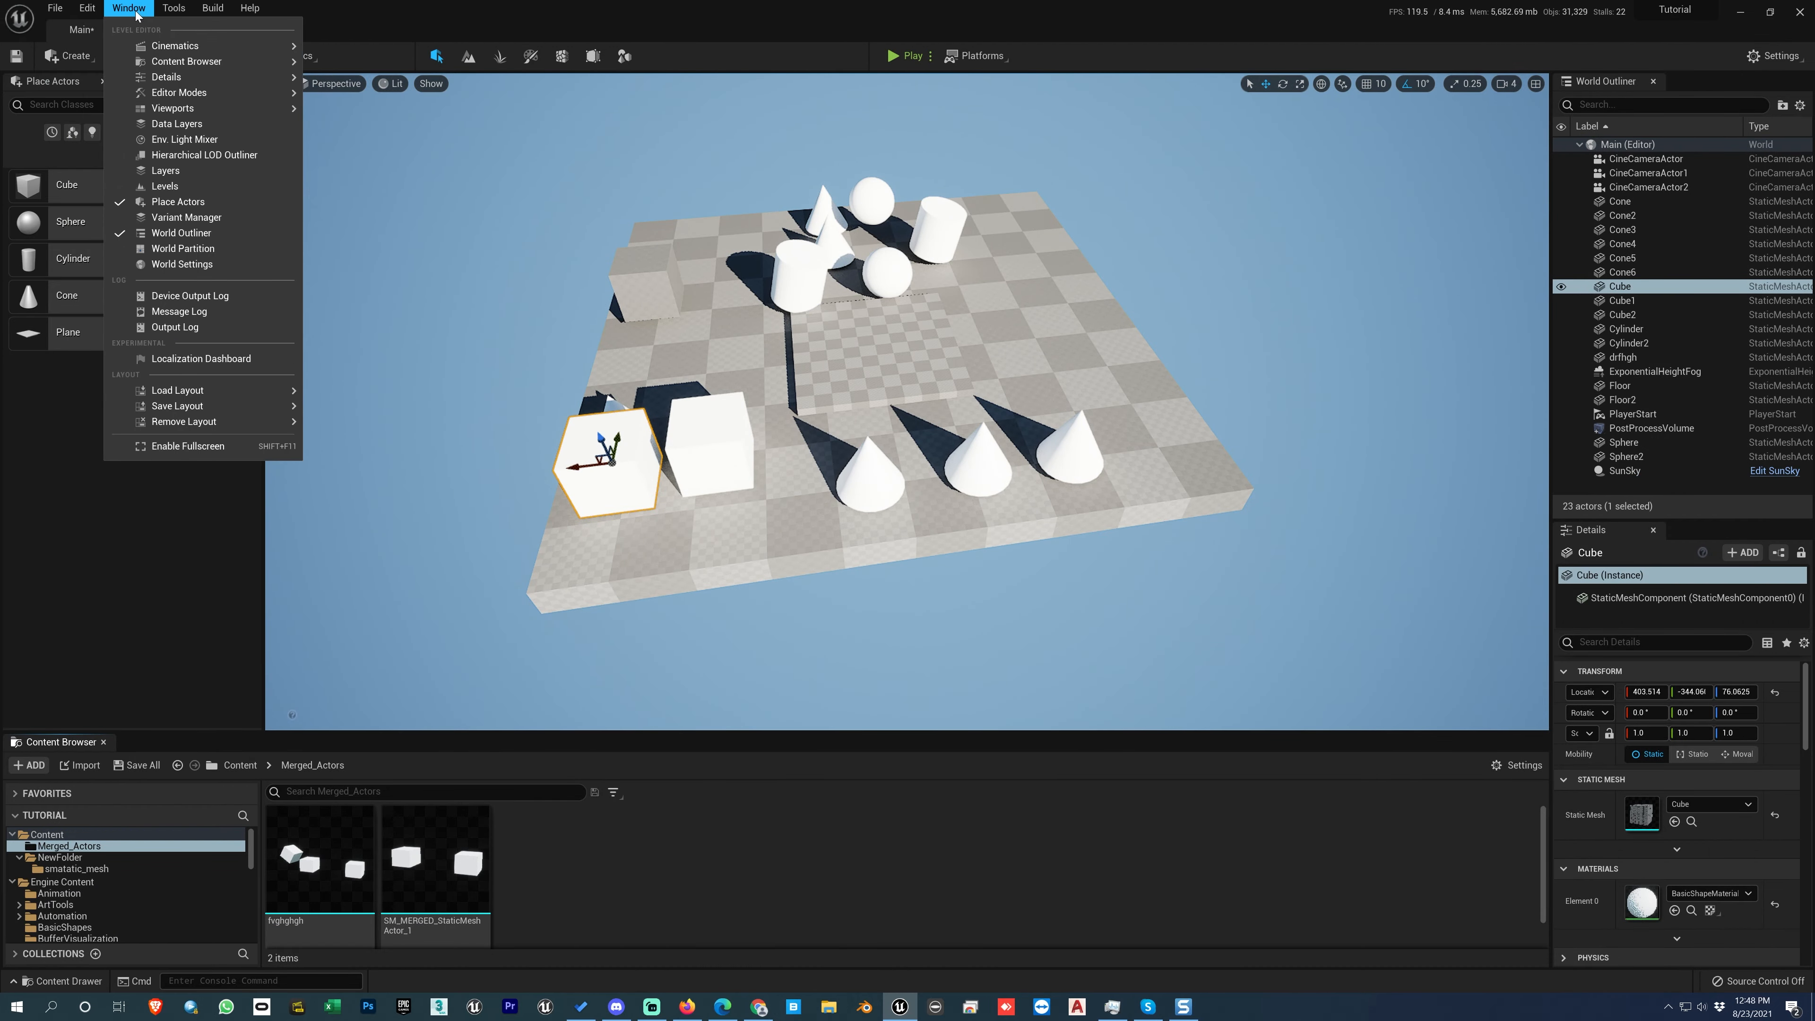
{"action": "left_click", "coordinate": [377, 5]}
{"action": "left_click", "coordinate": [147, 57]}
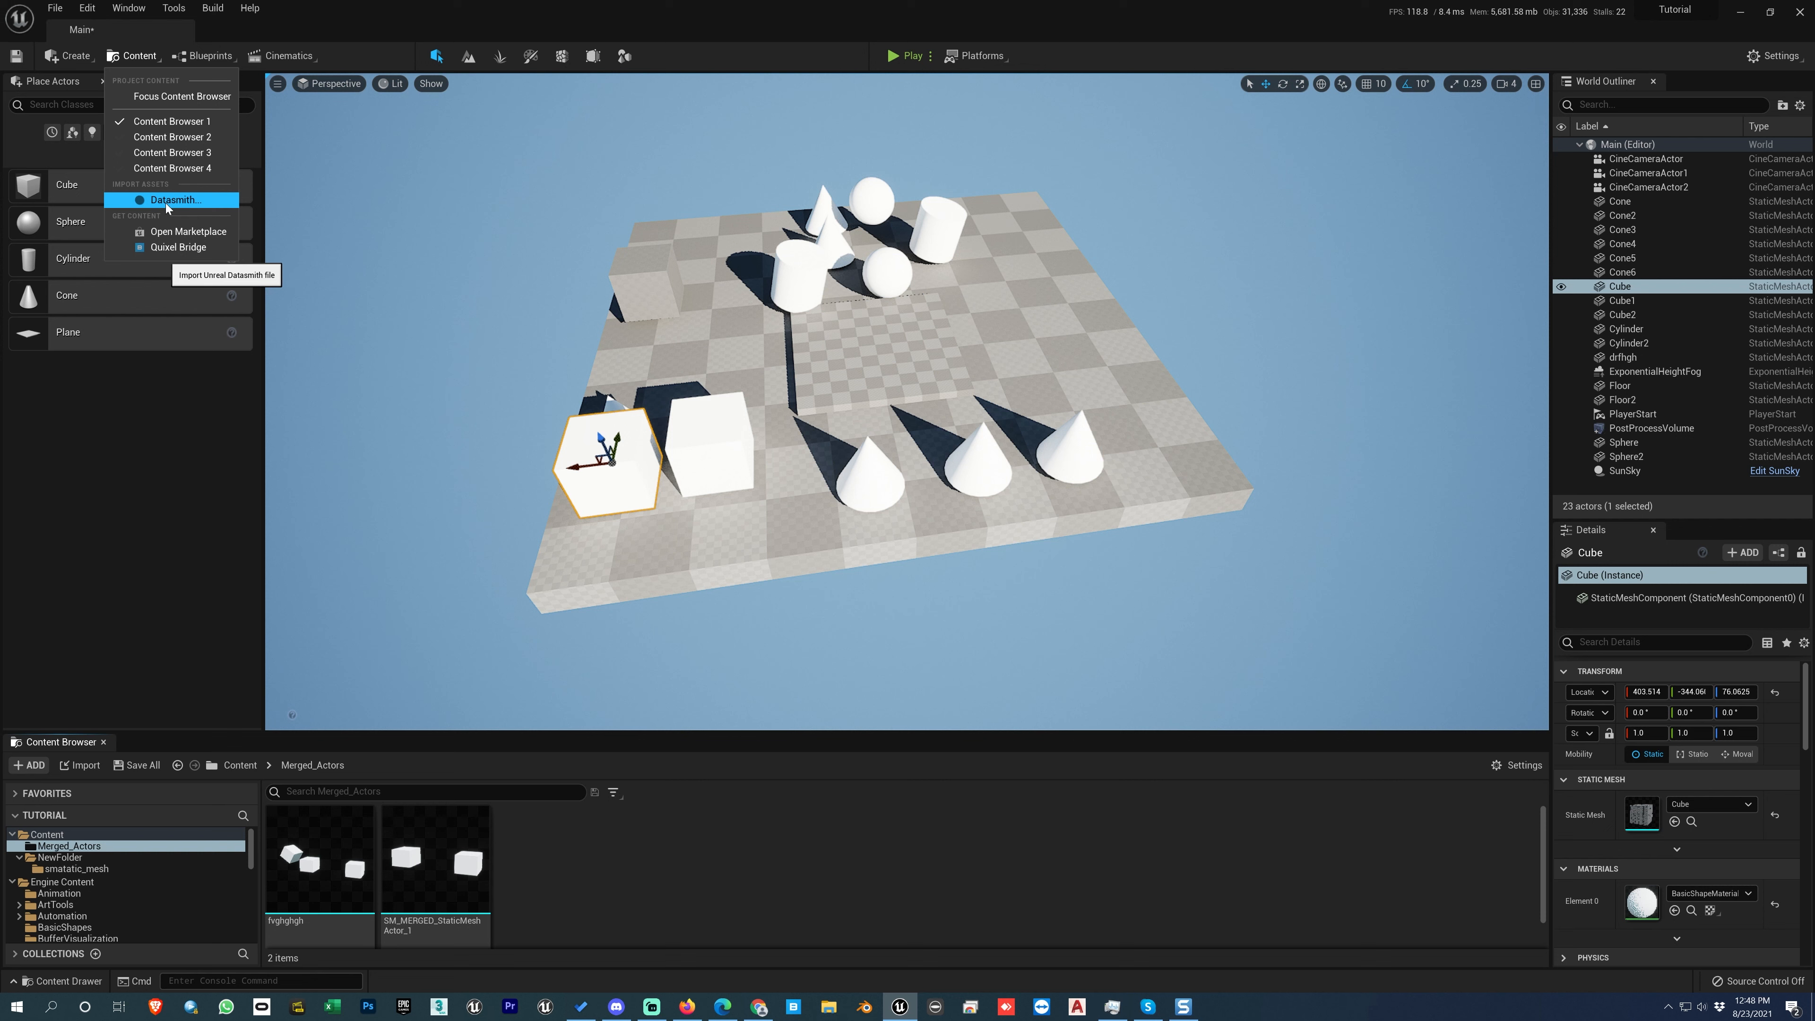
{"action": "left_click", "coordinate": [592, 845]}
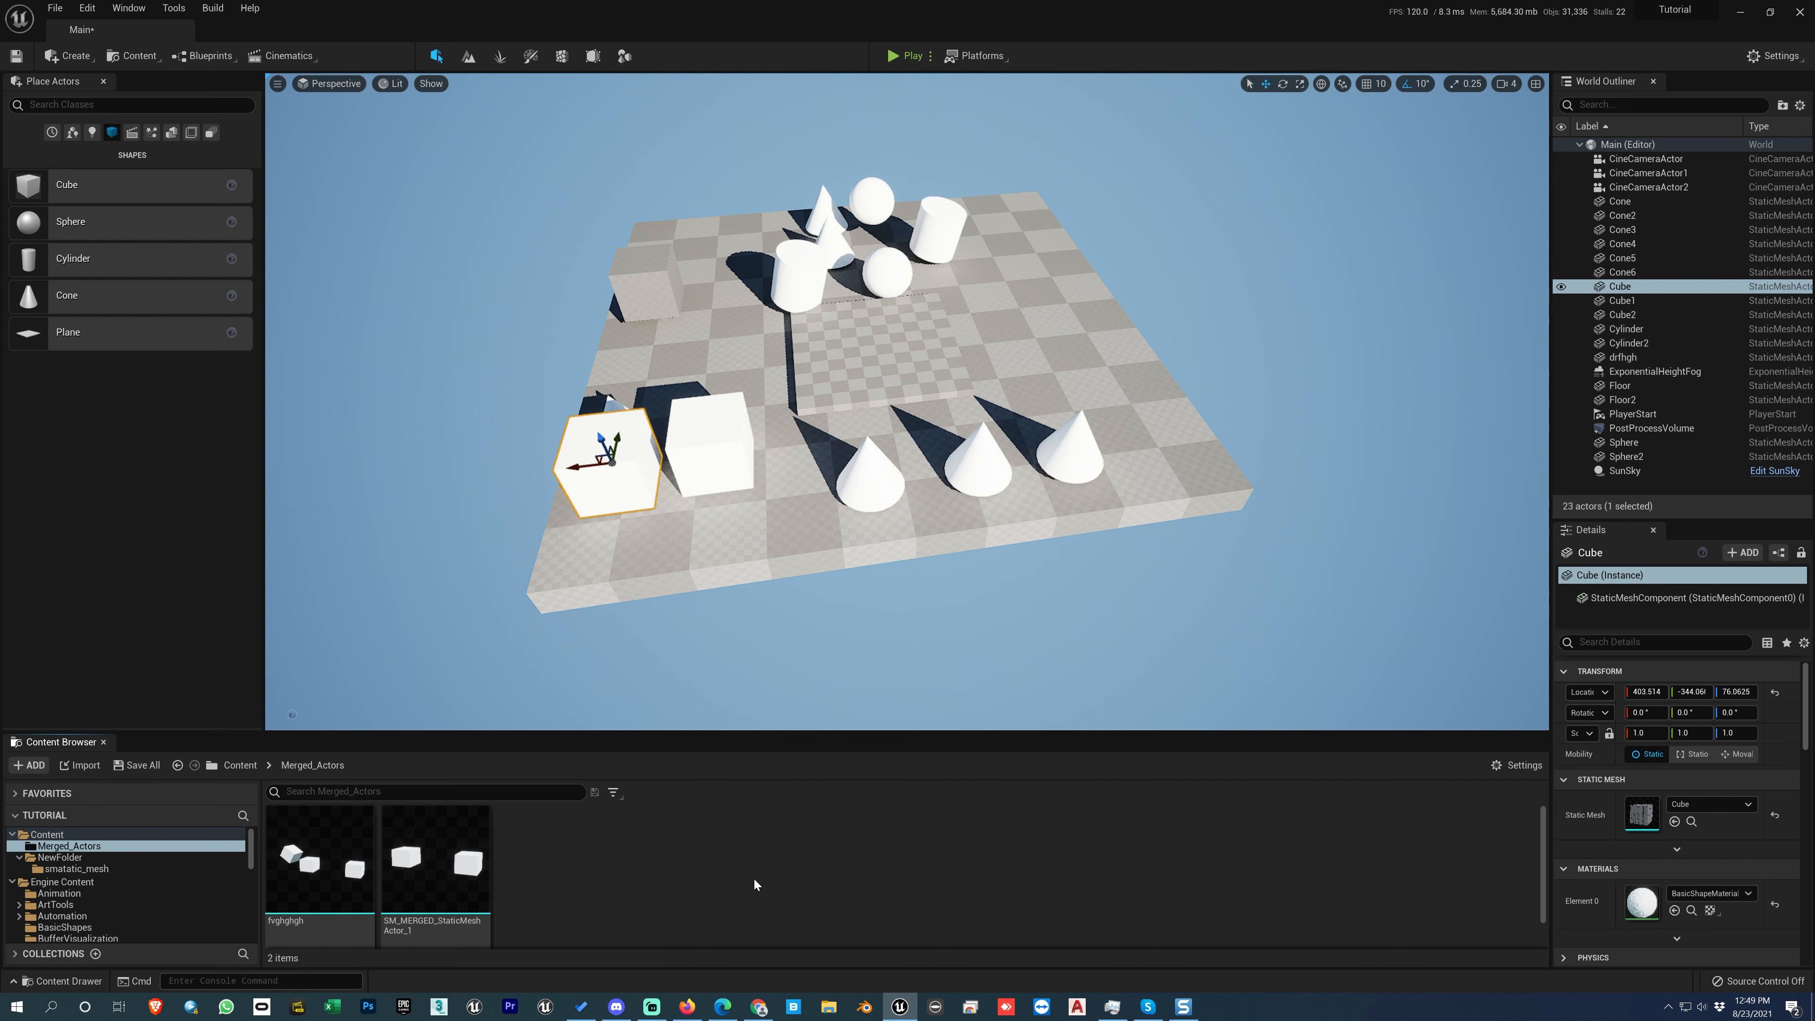
Step: Examine the asset creation options for the Merged_Actors folder and the file import dialog, cancelling without importing a file
{"action": "right_click", "coordinate": [756, 865]}
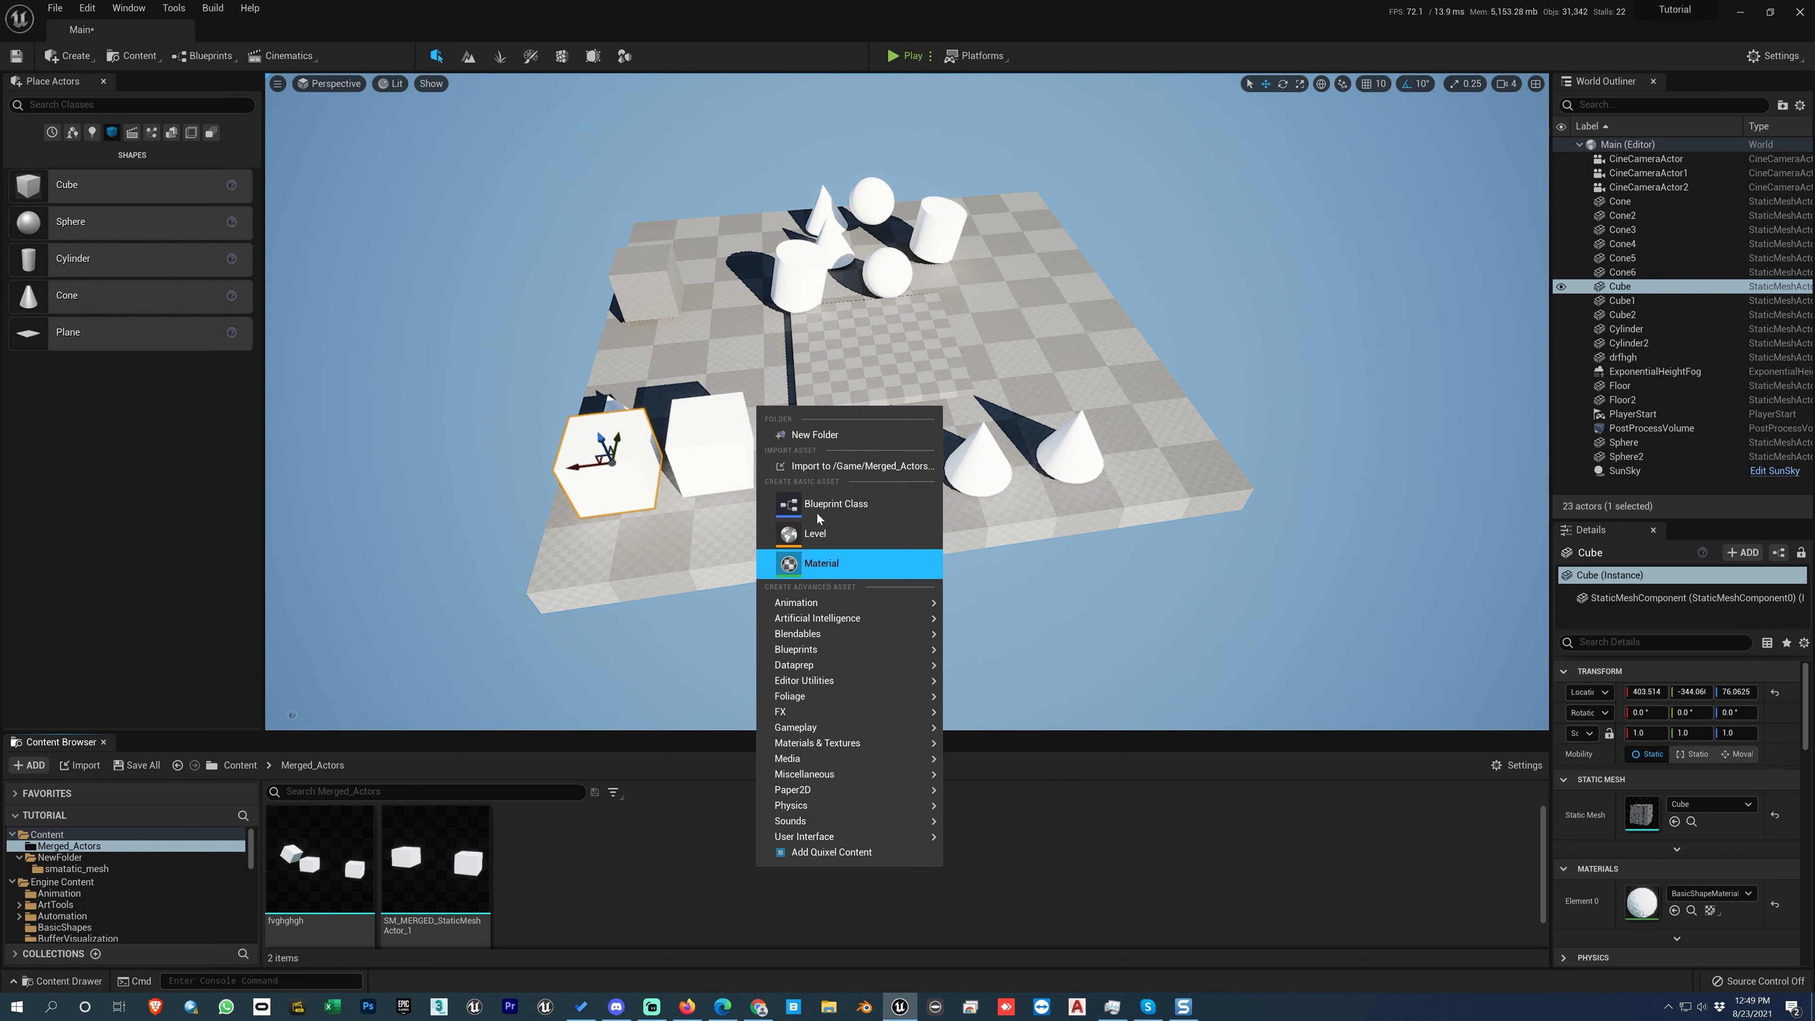
{"action": "left_click", "coordinate": [599, 858]}
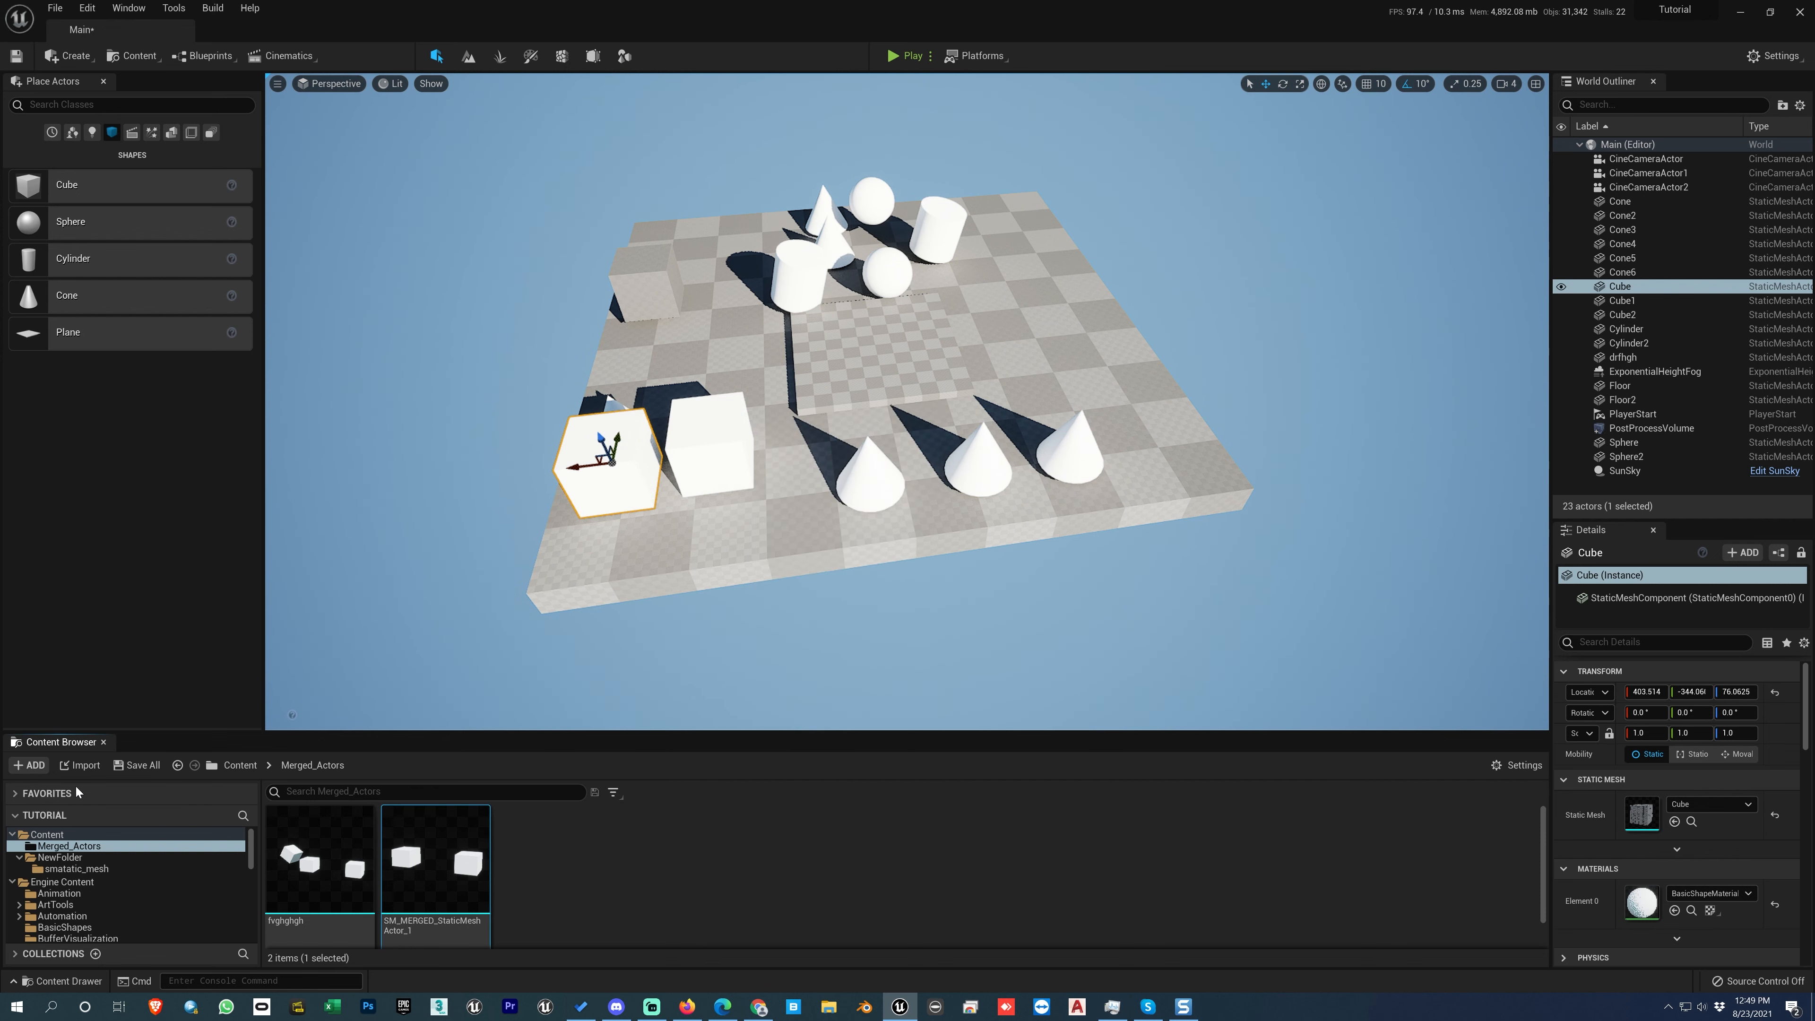
{"action": "left_click", "coordinate": [80, 770]}
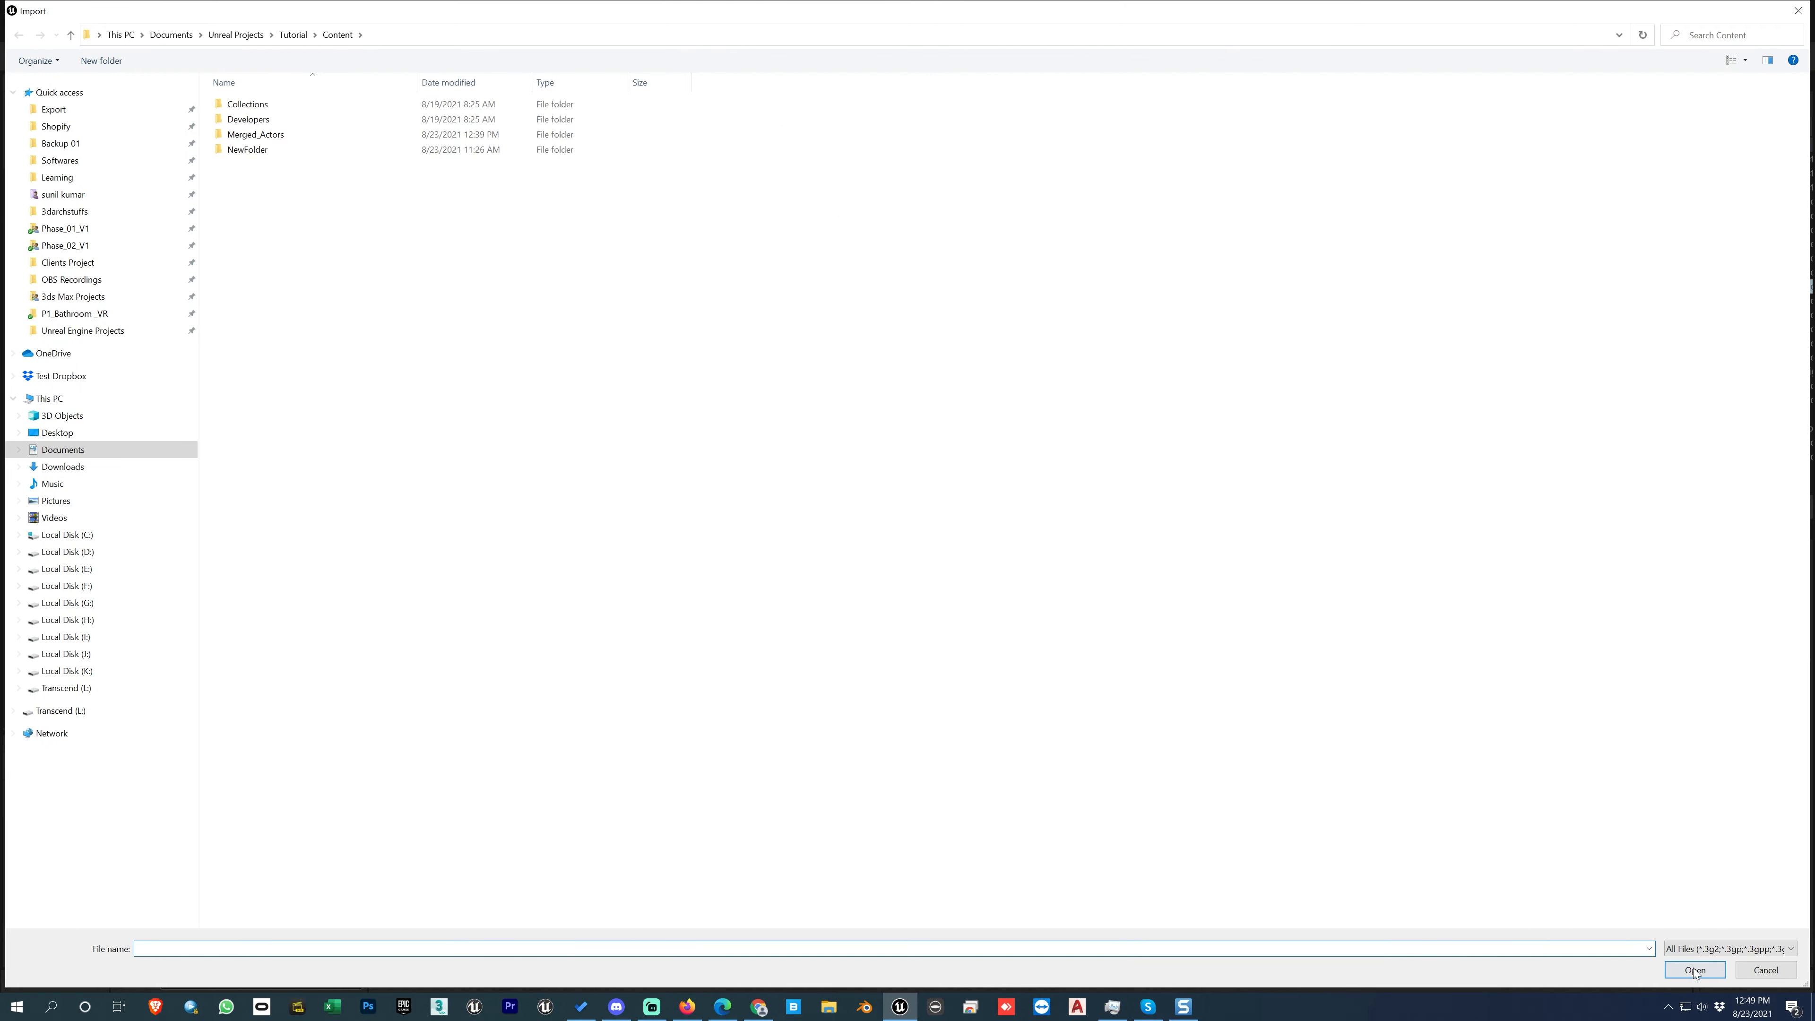
{"action": "left_click", "coordinate": [1740, 969]}
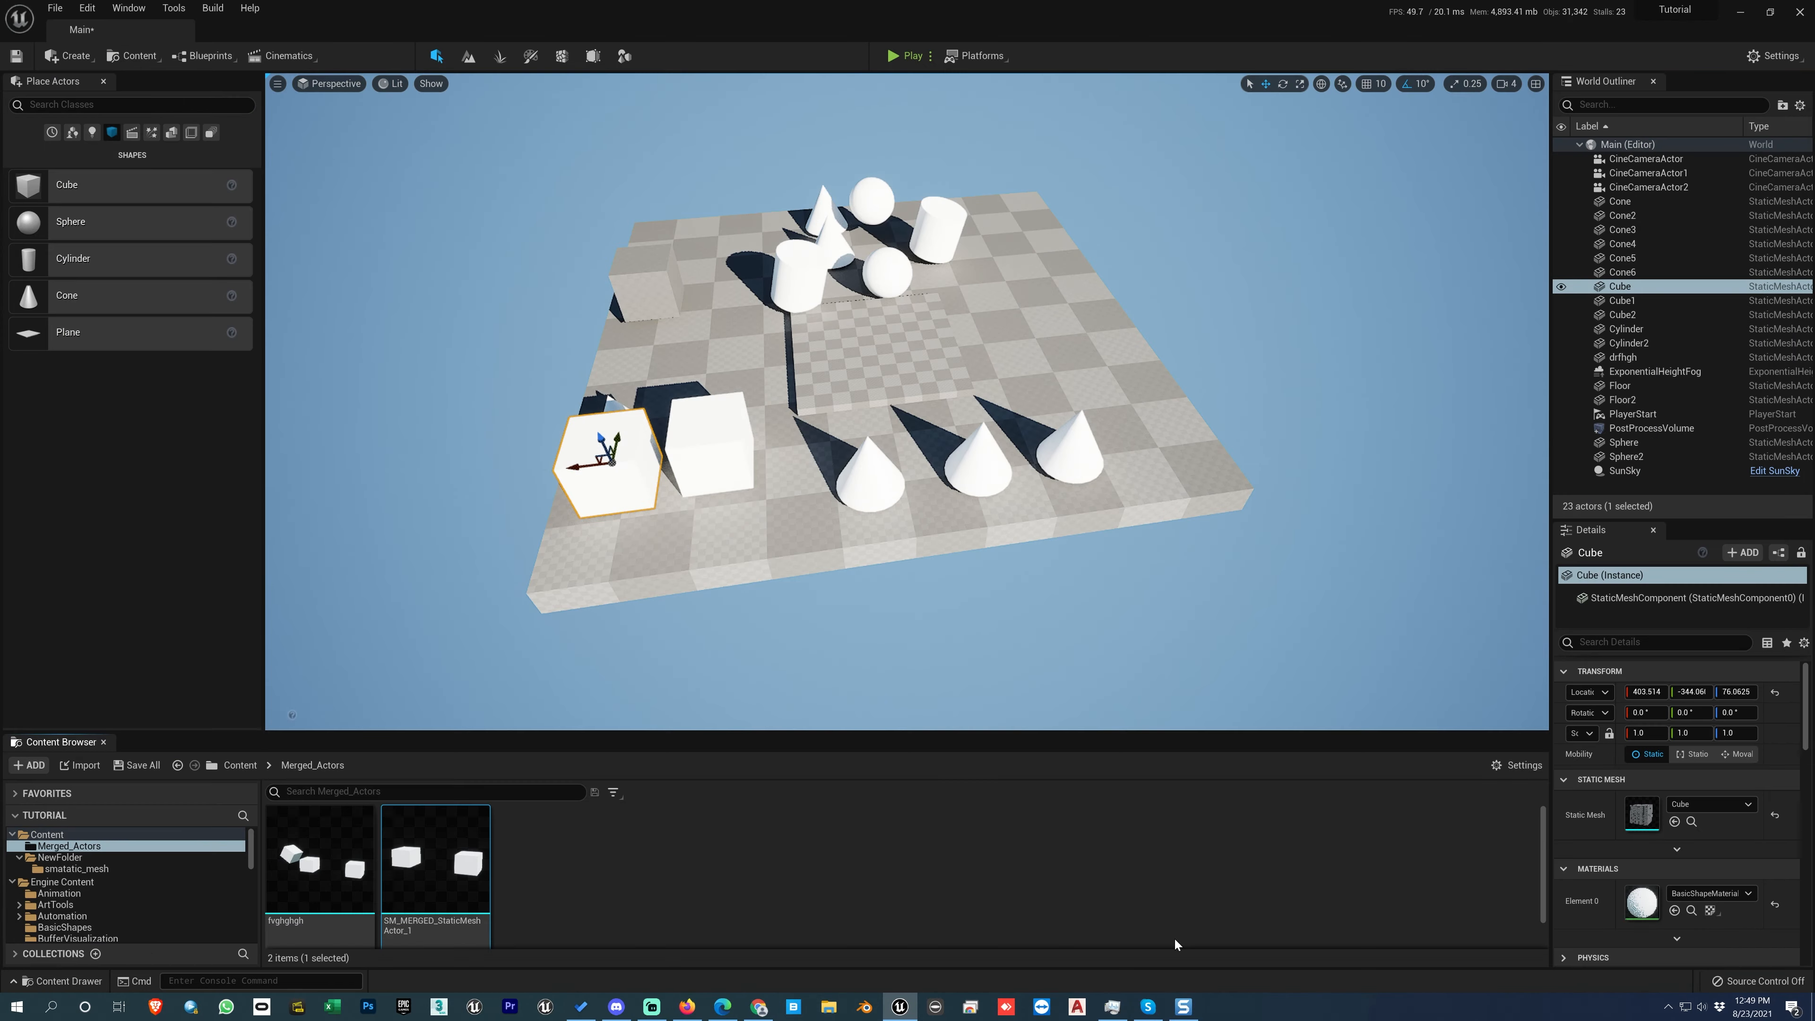
Step: Review the modified content that Save All offers to save, and cancel without saving
{"action": "left_click", "coordinate": [131, 767]}
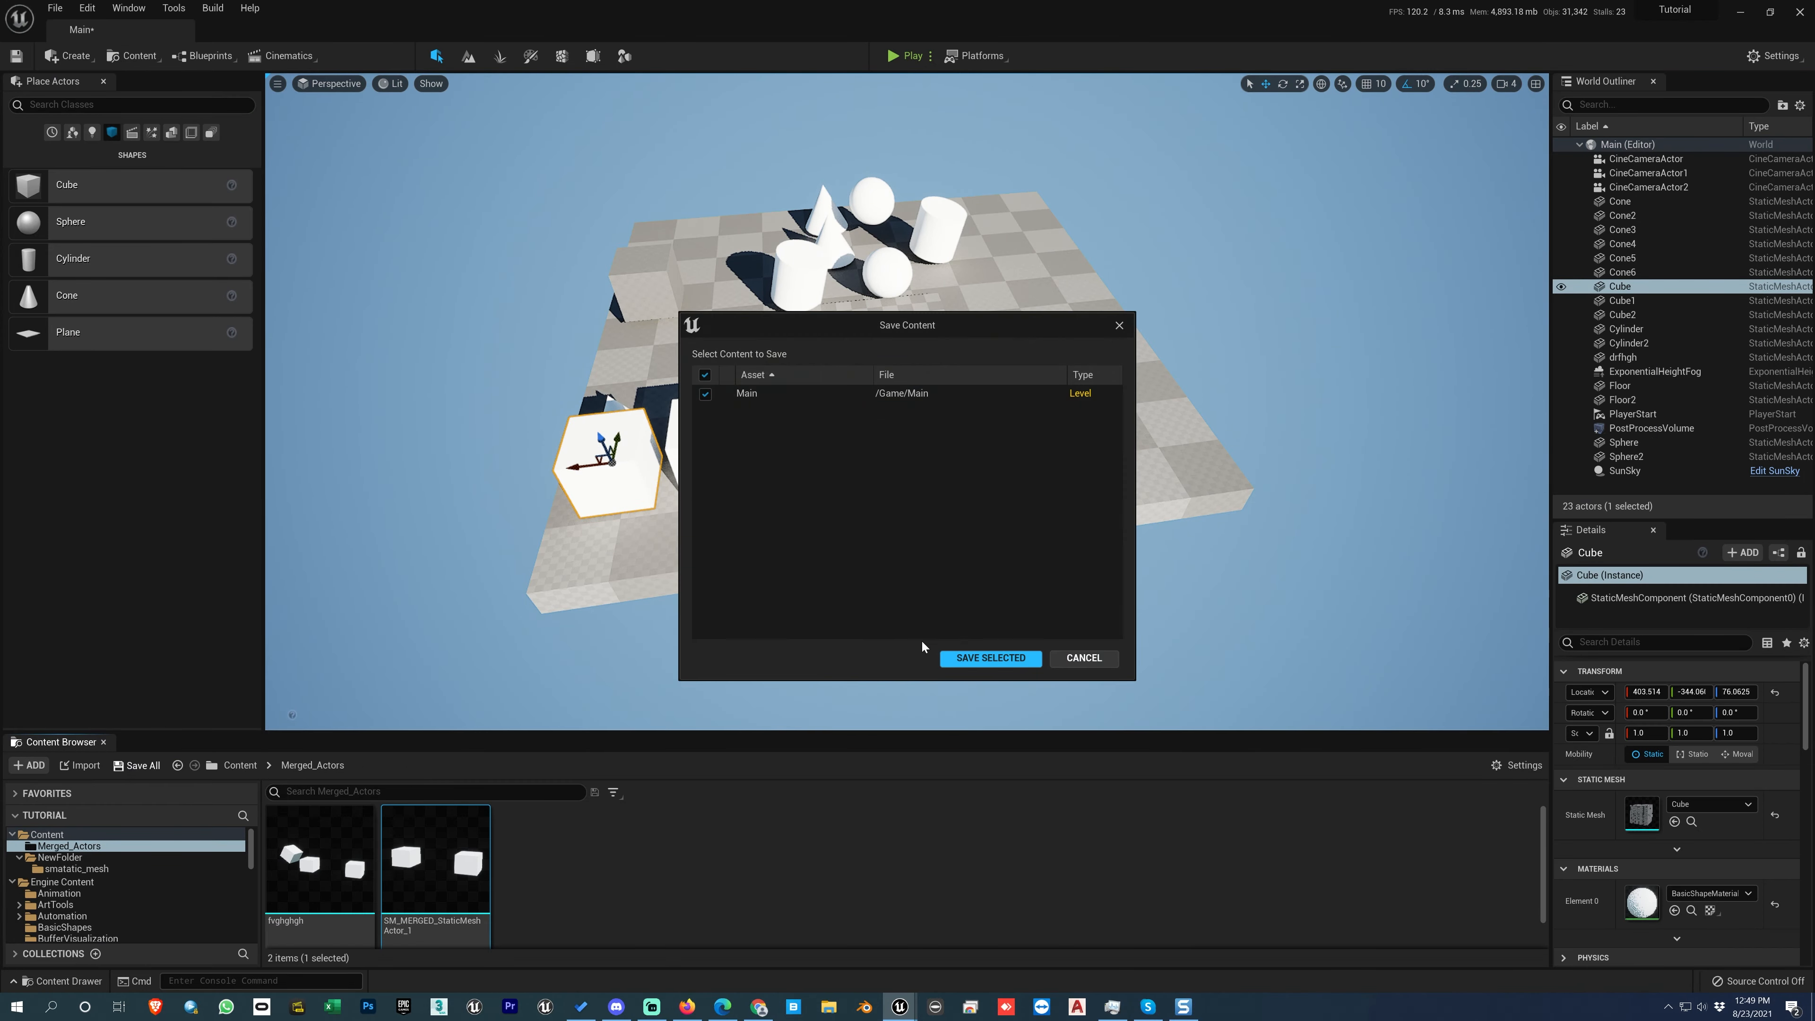
{"action": "left_click", "coordinate": [1079, 659]}
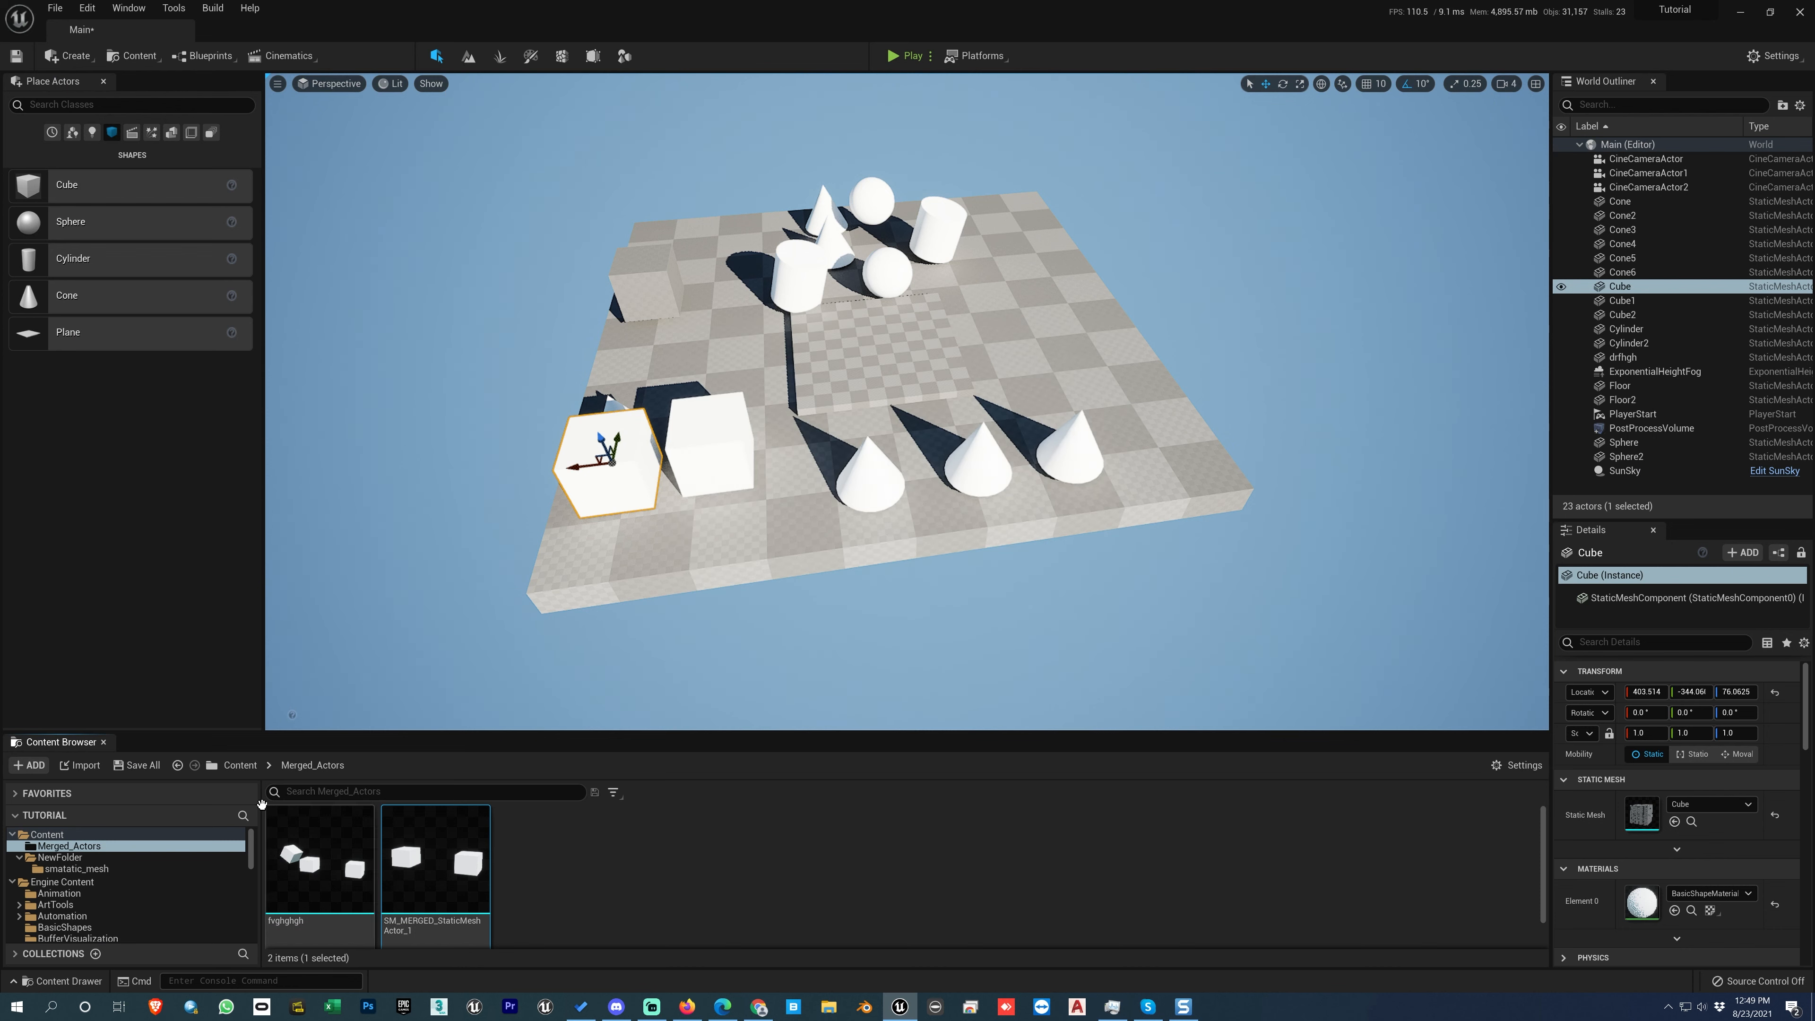